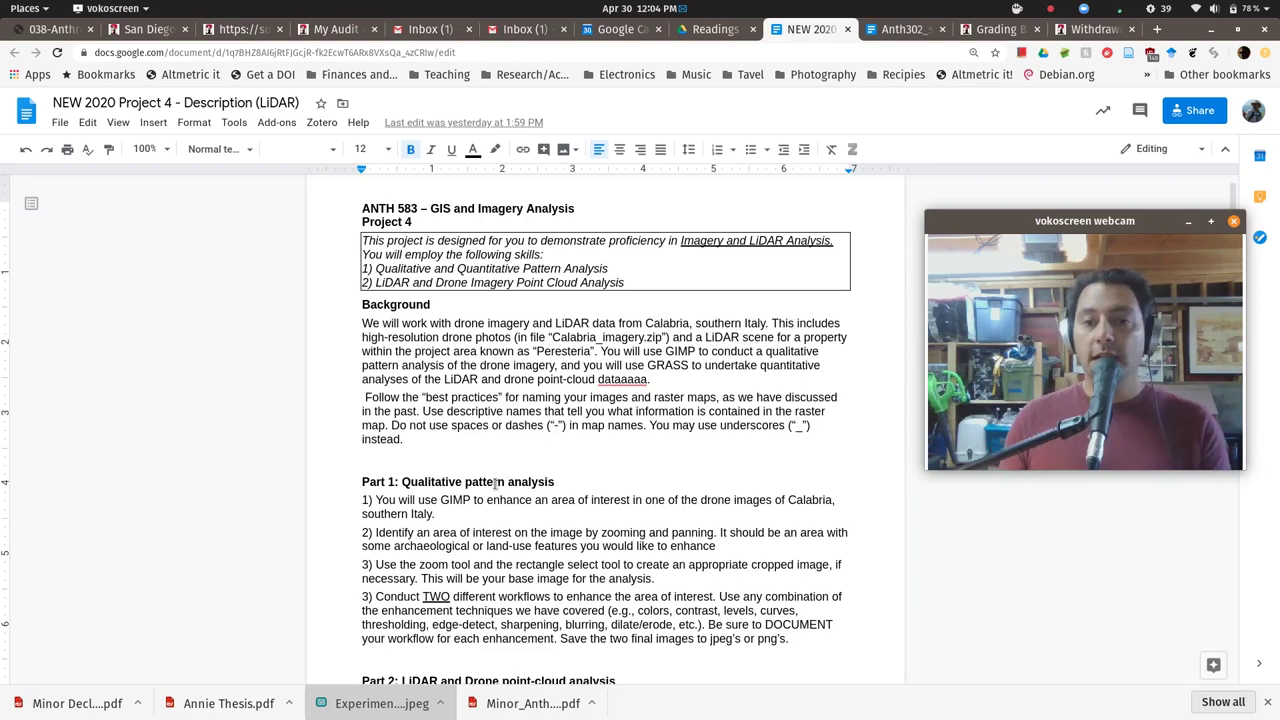
Scroll through the assignment's Steps two and three to Part 2's GRASS location instructions.
scroll(512, 439, "down", 2)
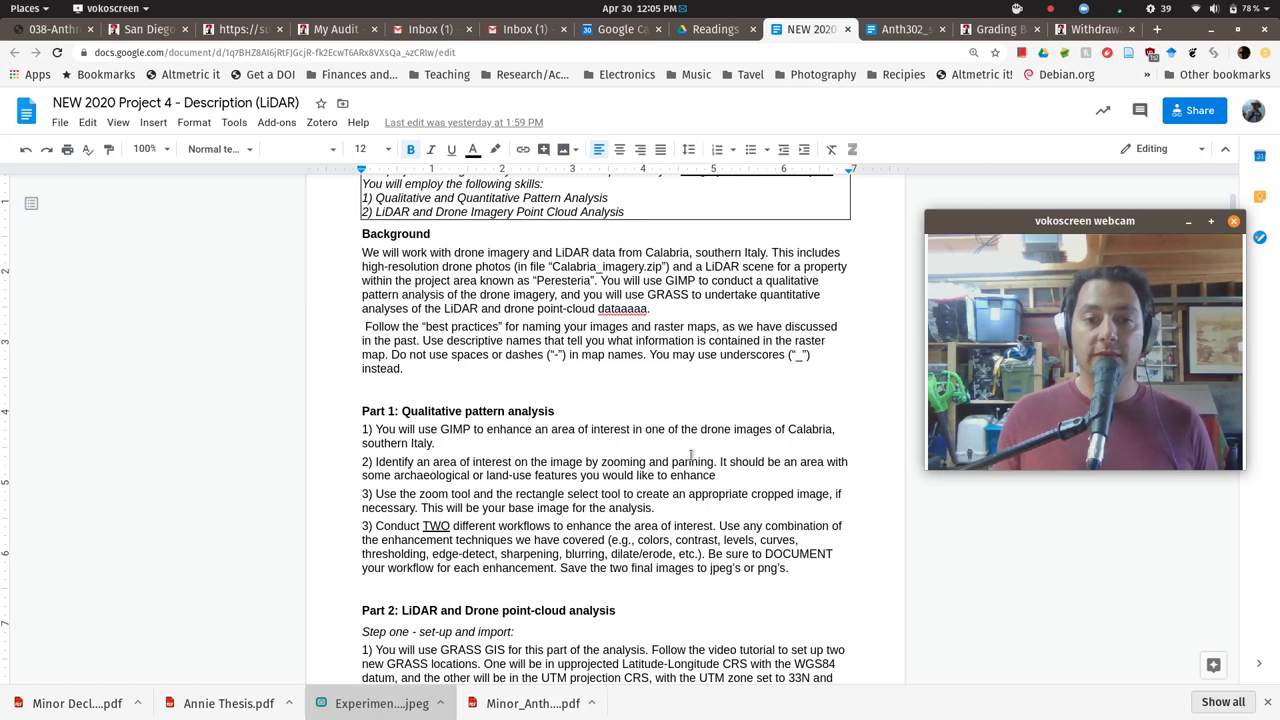
scroll(645, 476, "up", 1)
scroll(645, 476, "down", 2)
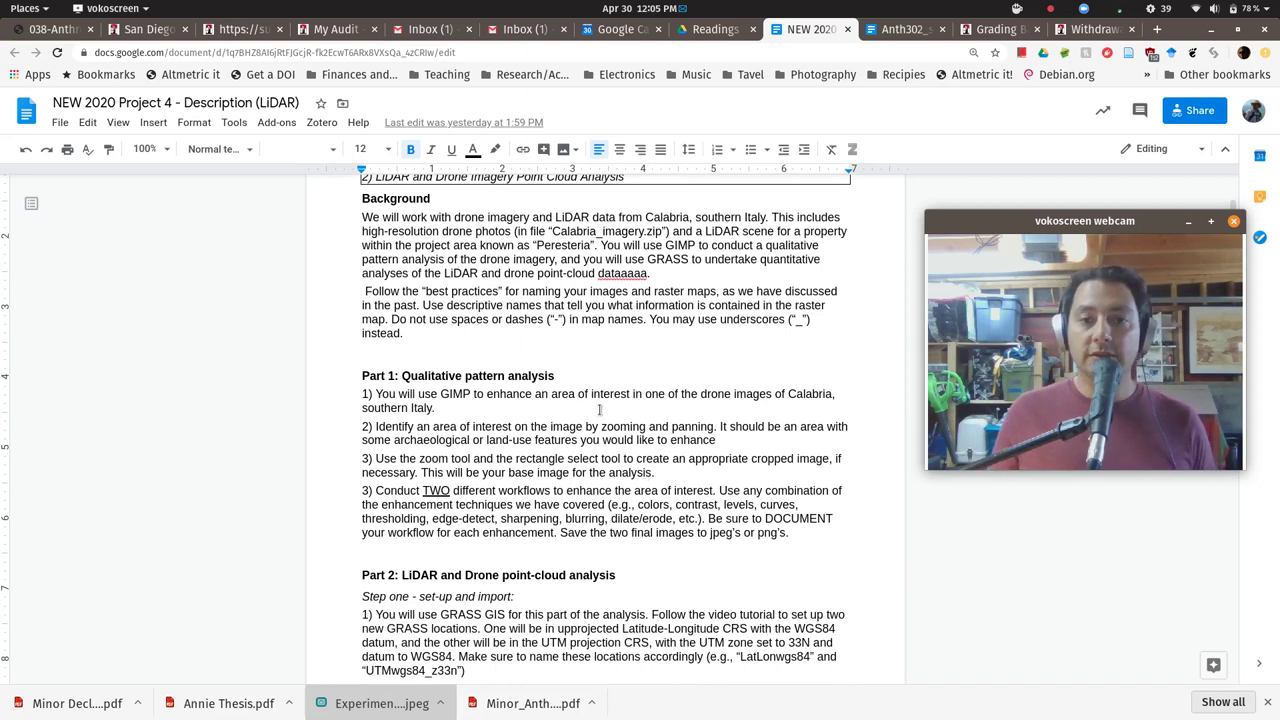
scroll(600, 411, "up", 3)
scroll(600, 411, "up", 1)
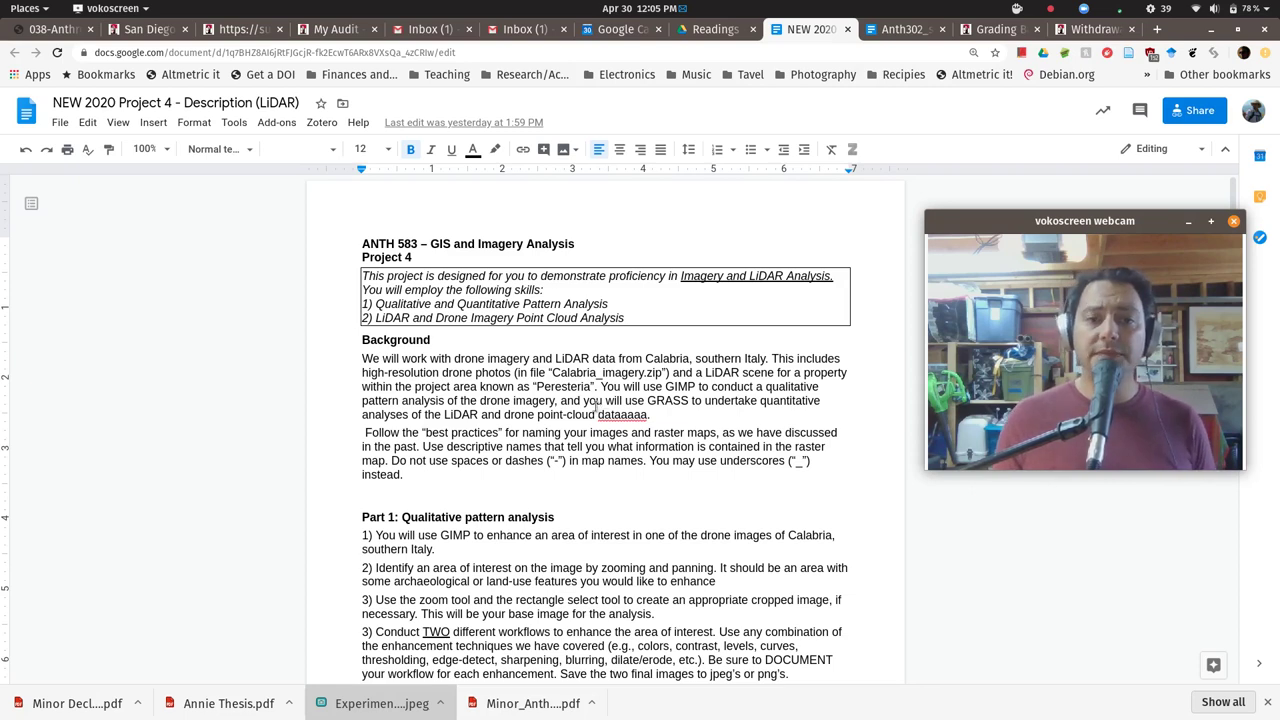
scroll(598, 415, "down", 2)
scroll(595, 421, "up", 2)
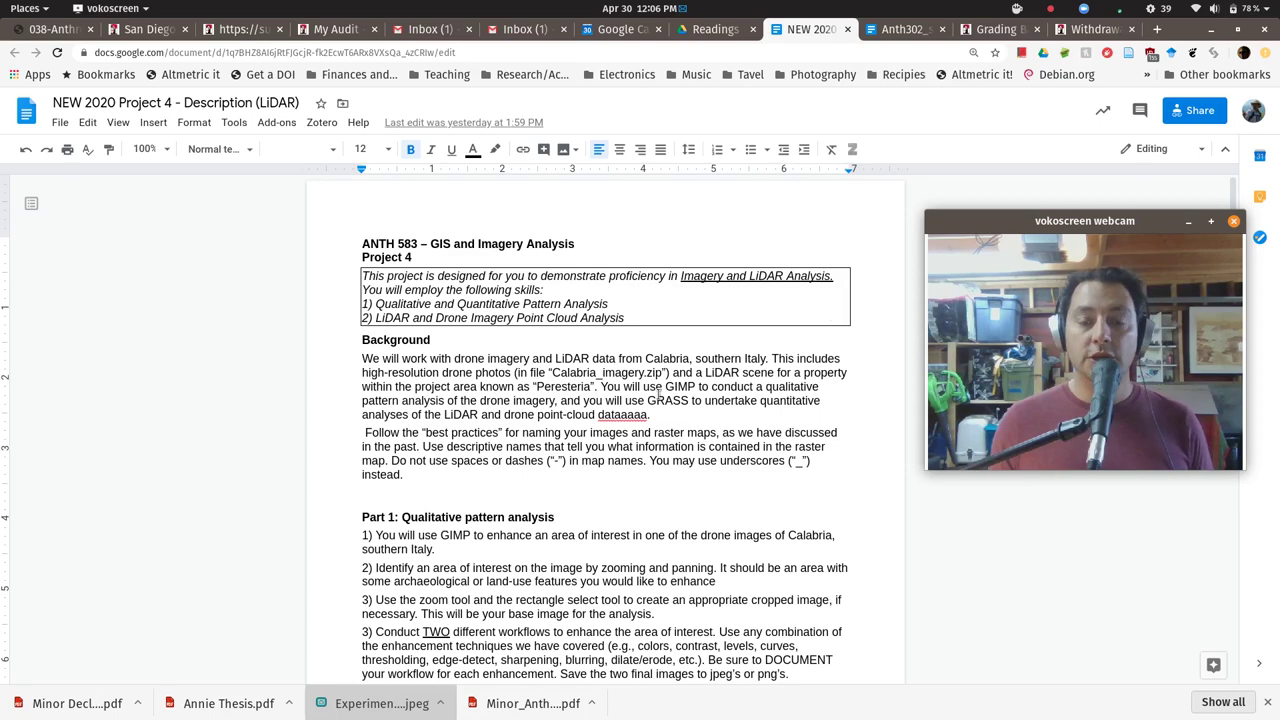
scroll(655, 470, "down", 6)
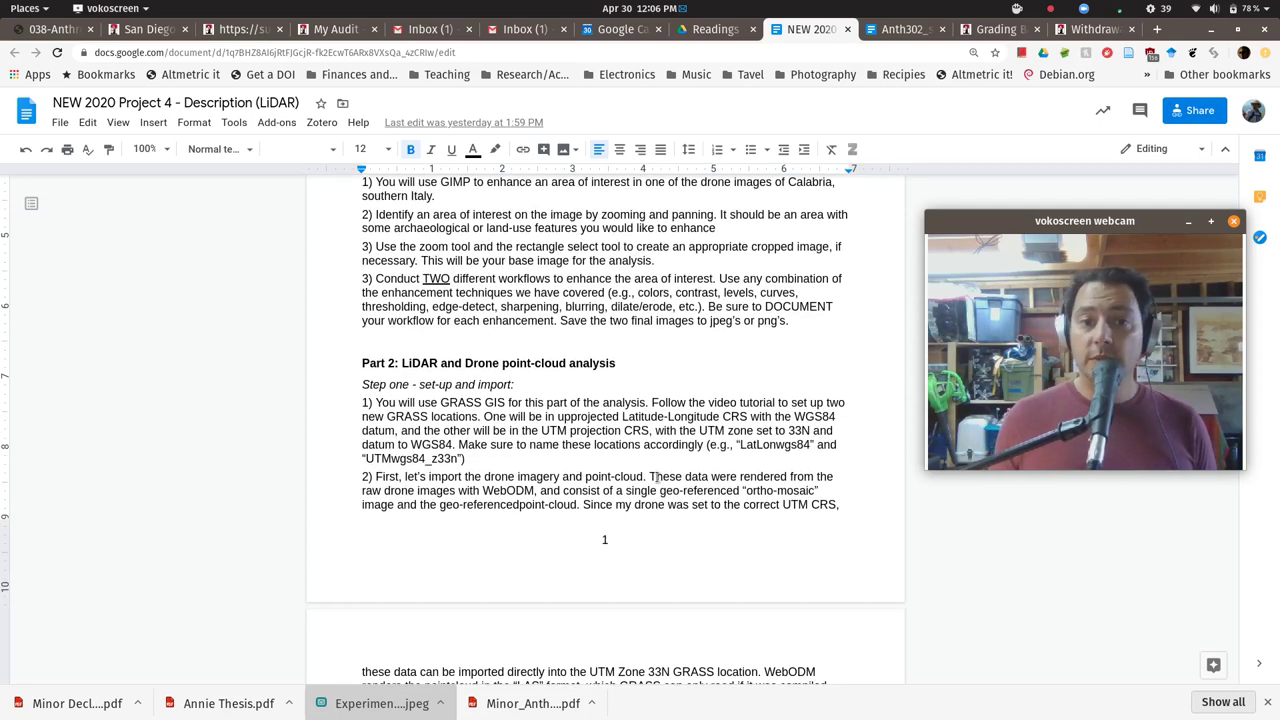
scroll(655, 476, "up", 6)
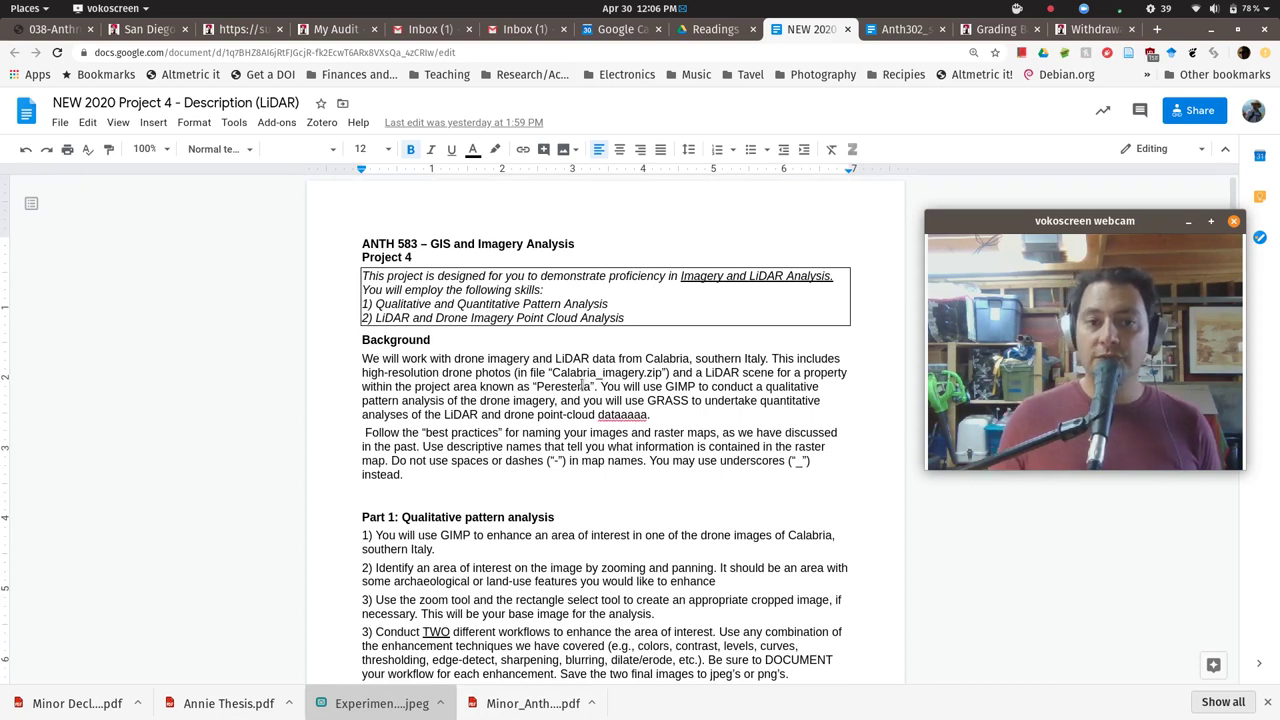
scroll(580, 380, "down", 1)
scroll(583, 385, "down", 4)
scroll(587, 536, "down", 1)
scroll(576, 465, "down", 3)
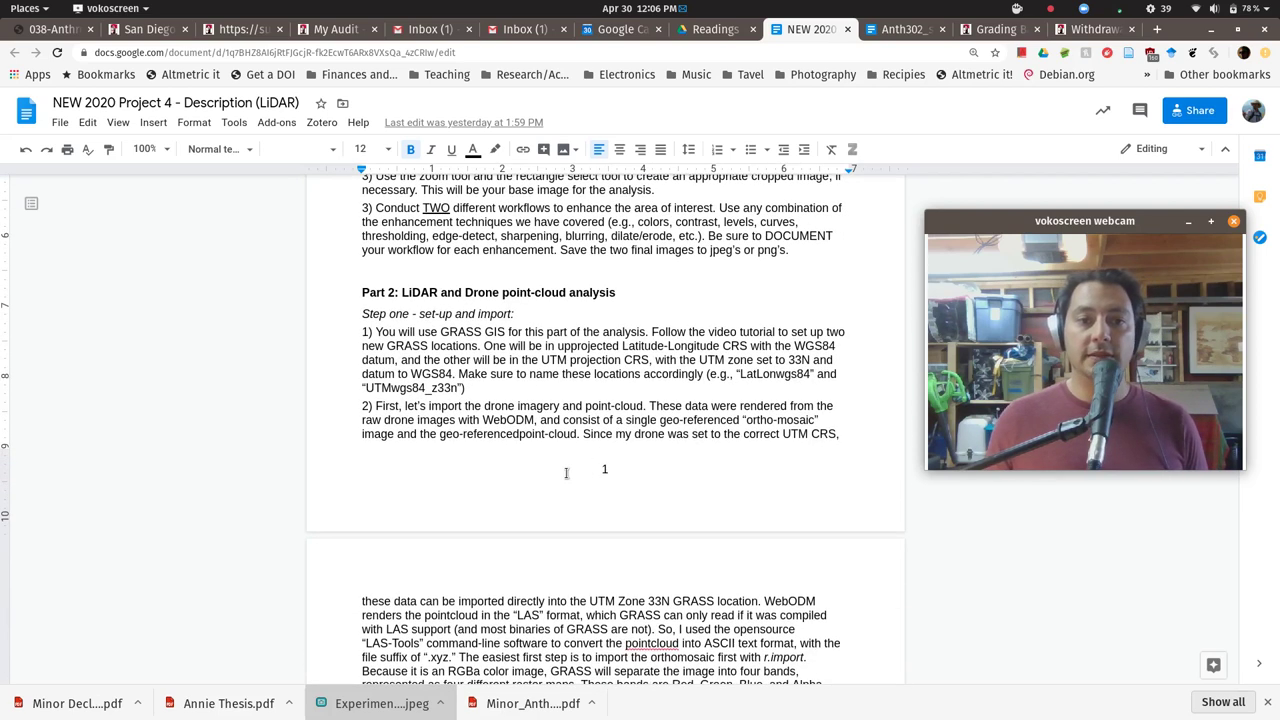
scroll(550, 455, "down", 2)
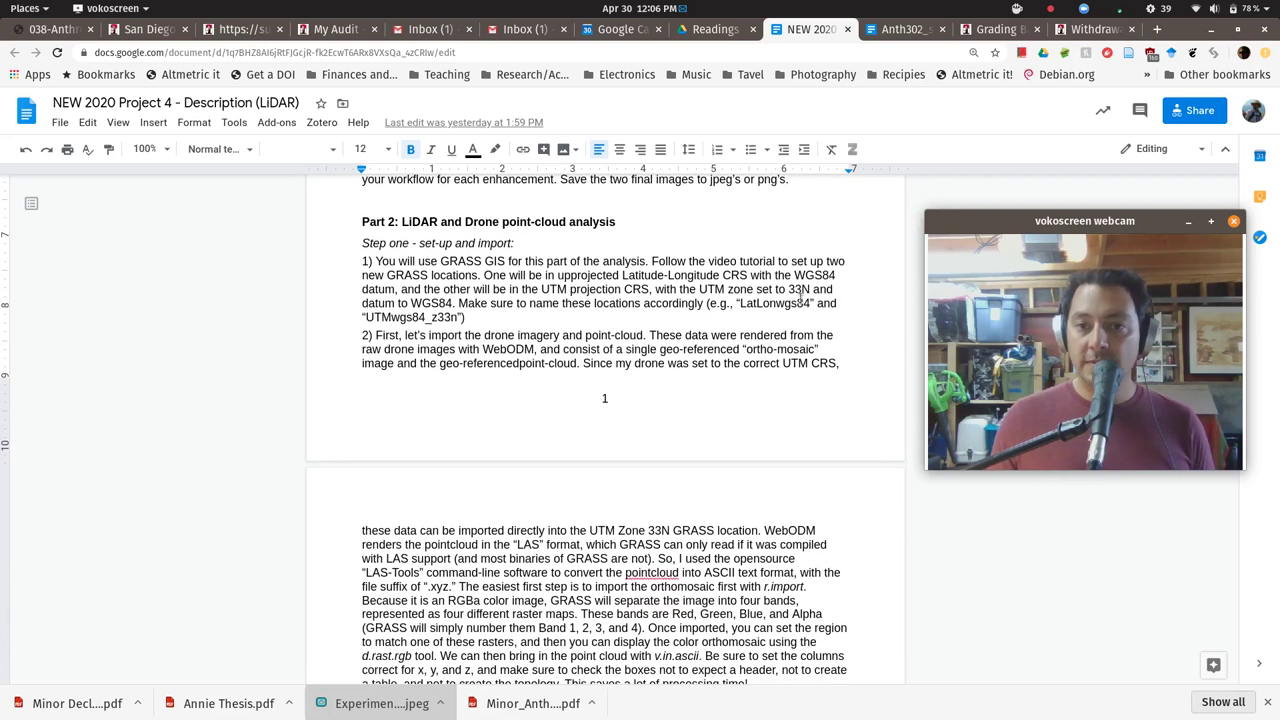
scroll(548, 480, "down", 3)
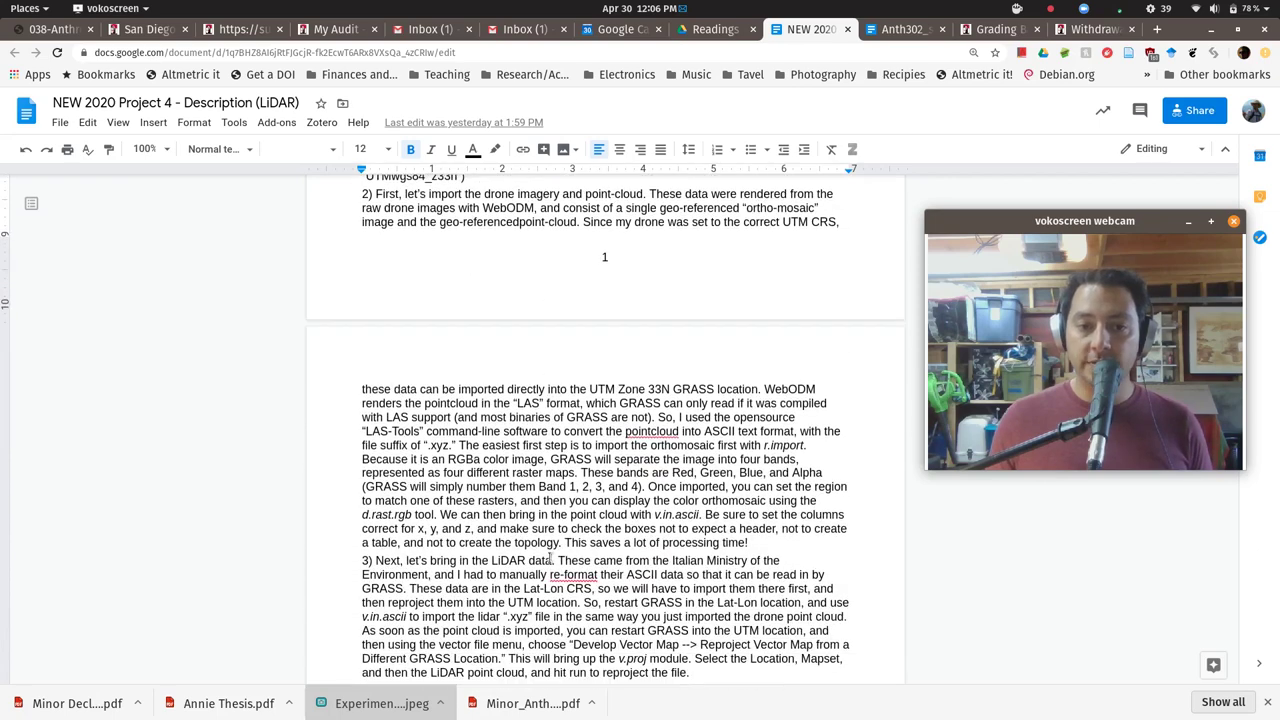
scroll(551, 556, "down", 4)
scroll(555, 557, "up", 4)
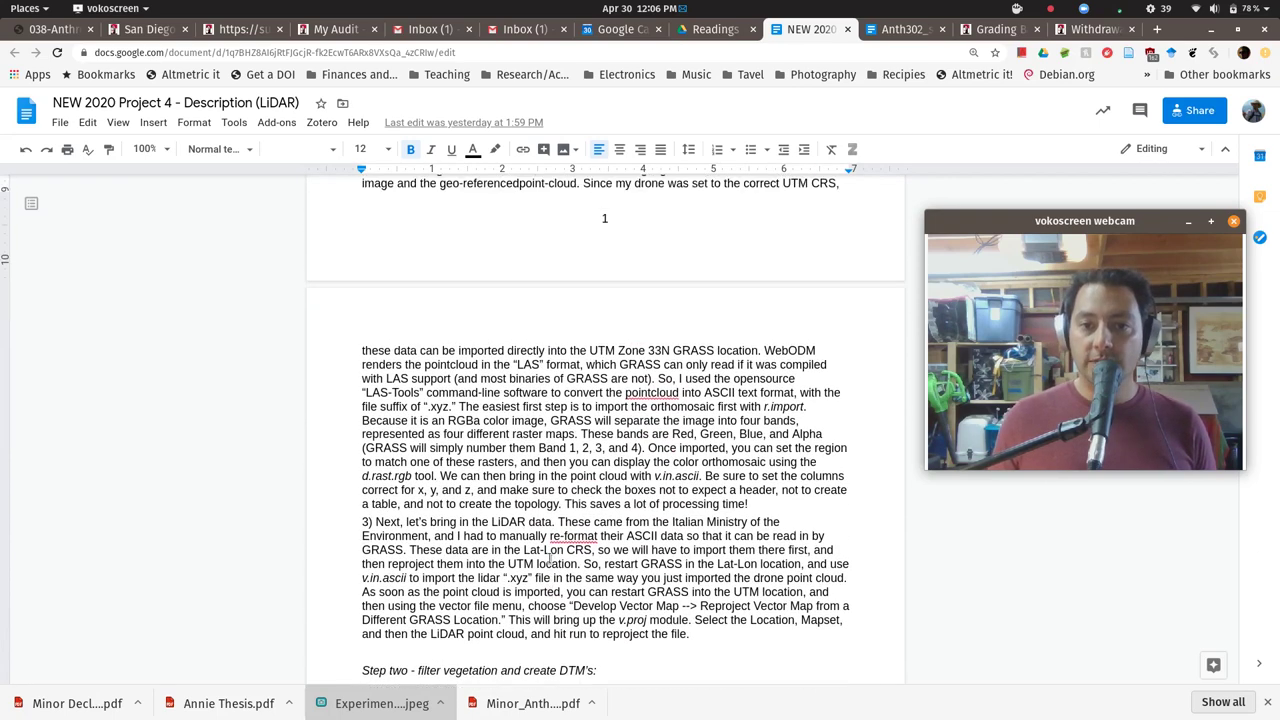
scroll(549, 558, "up", 3)
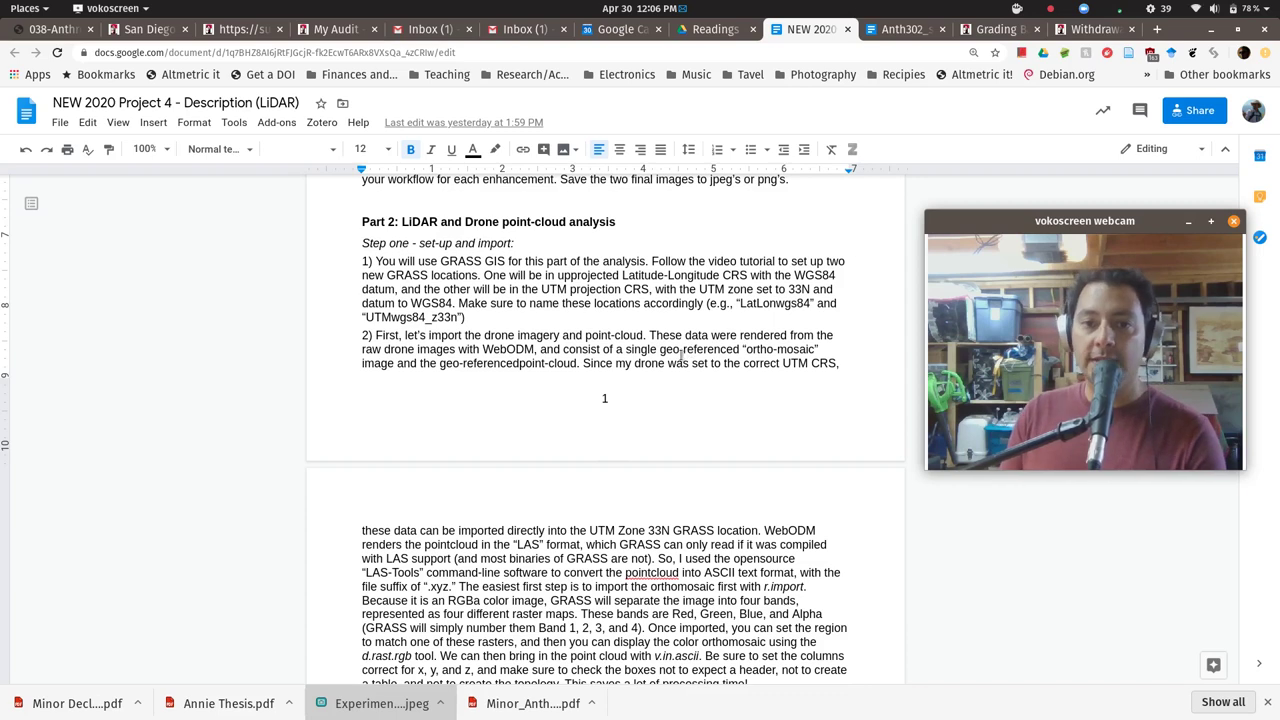
scroll(662, 384, "down", 1)
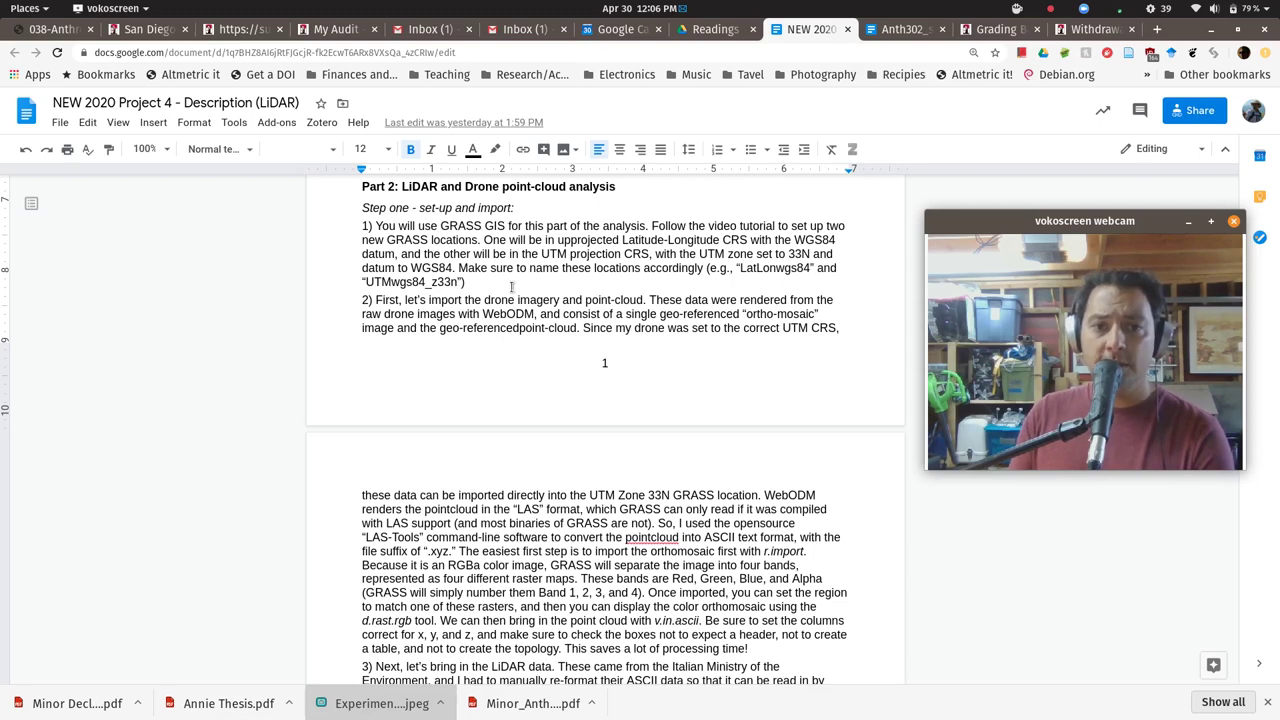
scroll(440, 300, "down", 5)
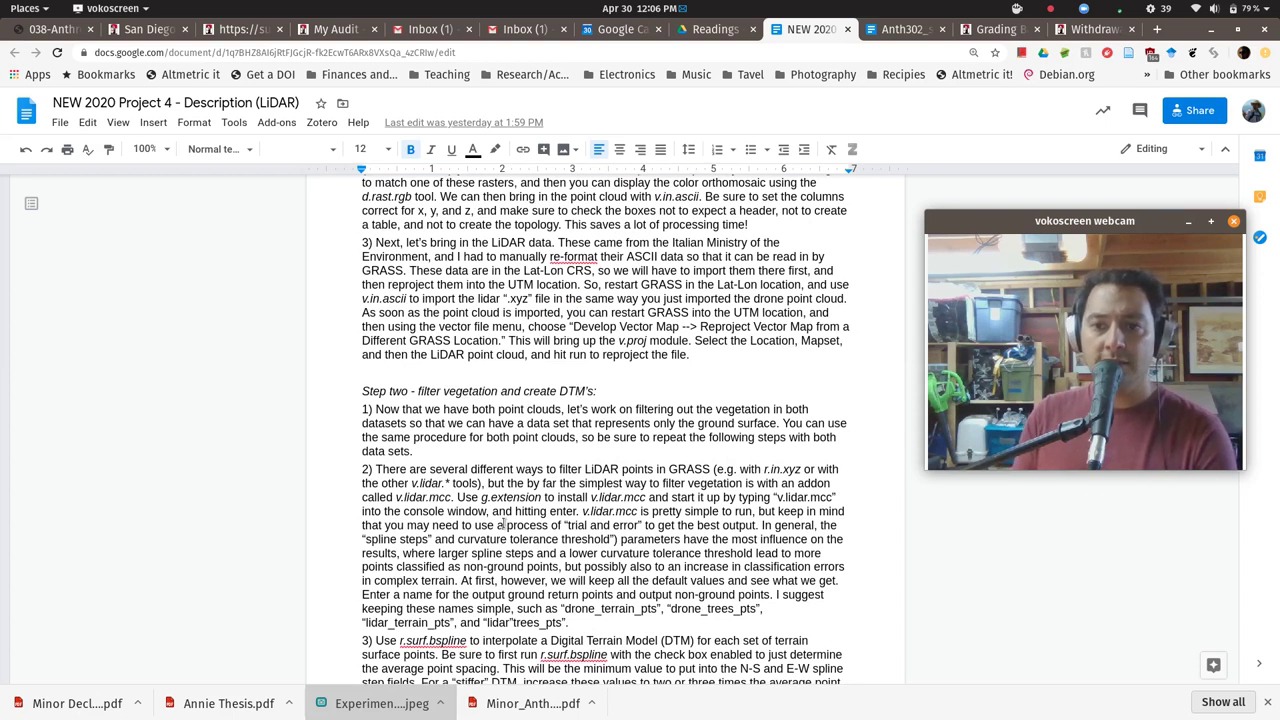
scroll(510, 510, "down", 1)
scroll(514, 507, "down", 2)
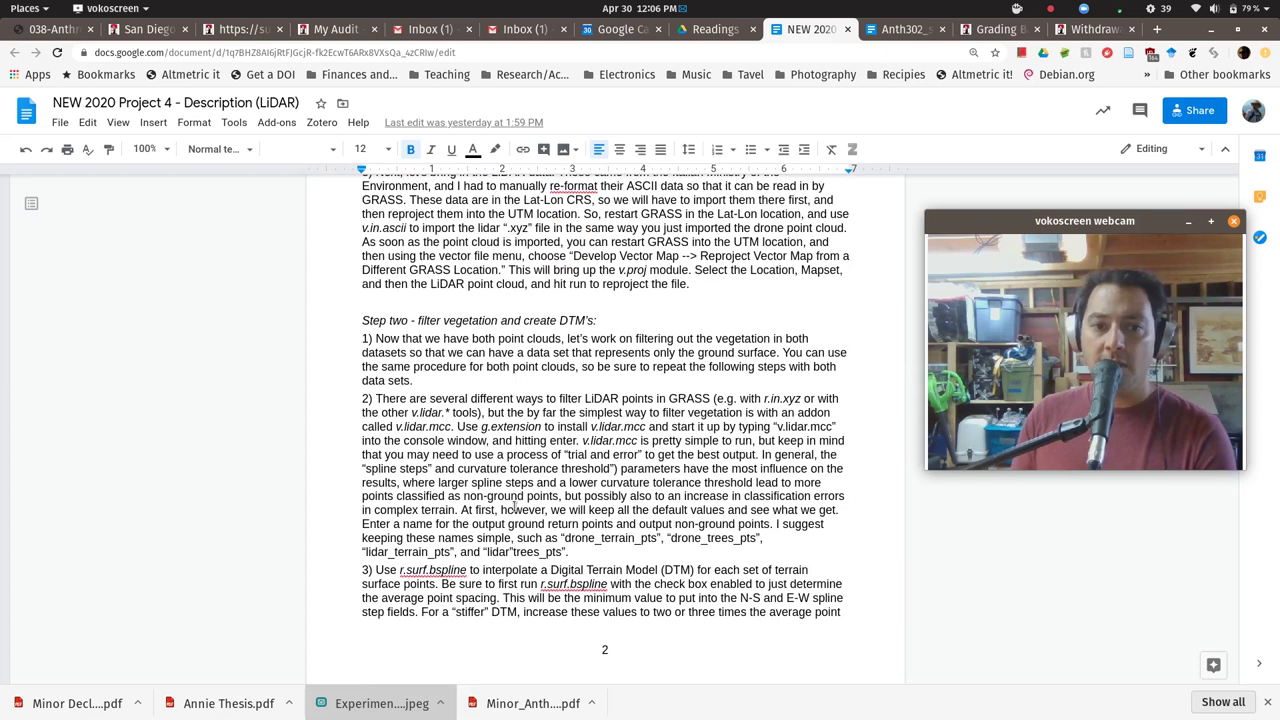
scroll(514, 507, "down", 7)
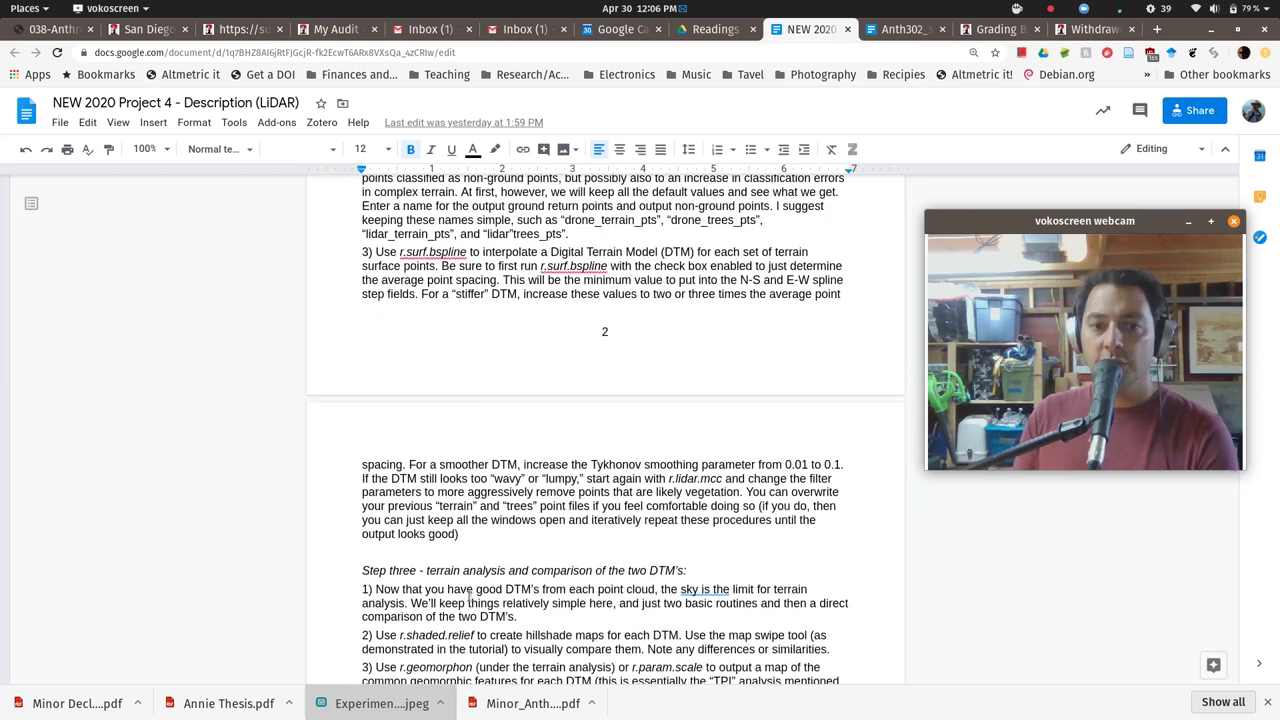
scroll(469, 597, "down", 3)
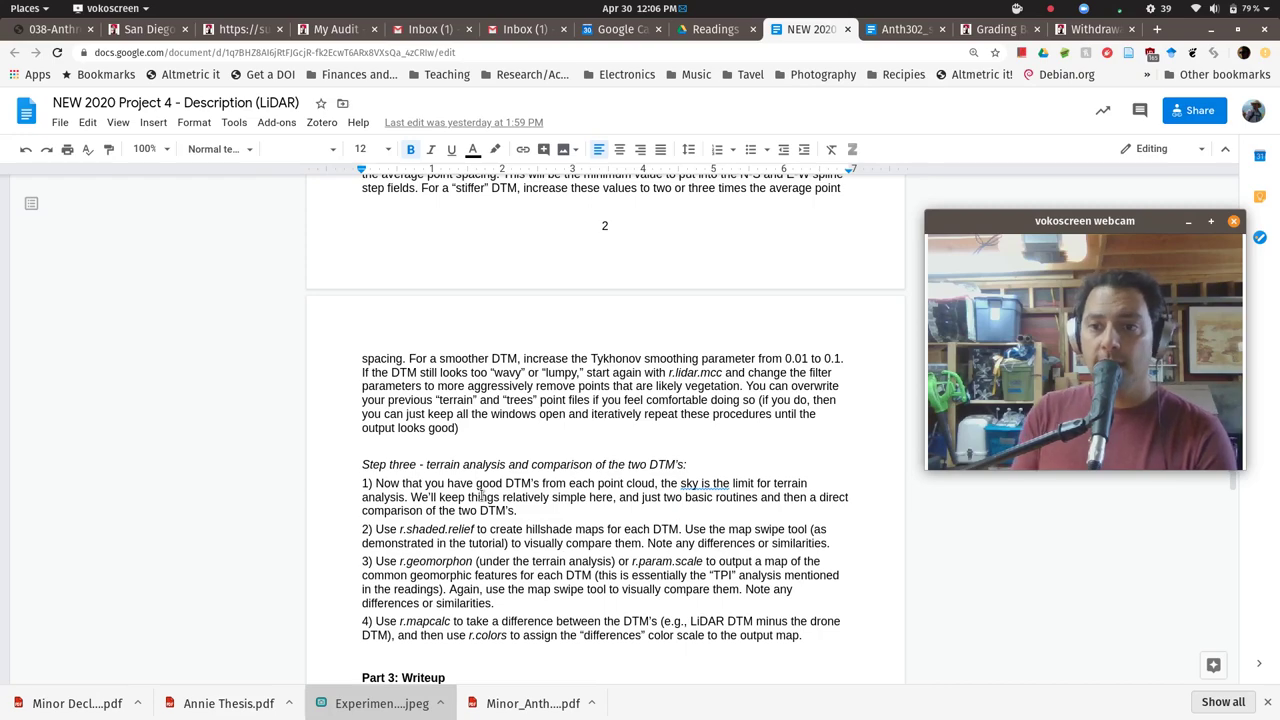
scroll(480, 492, "up", 20)
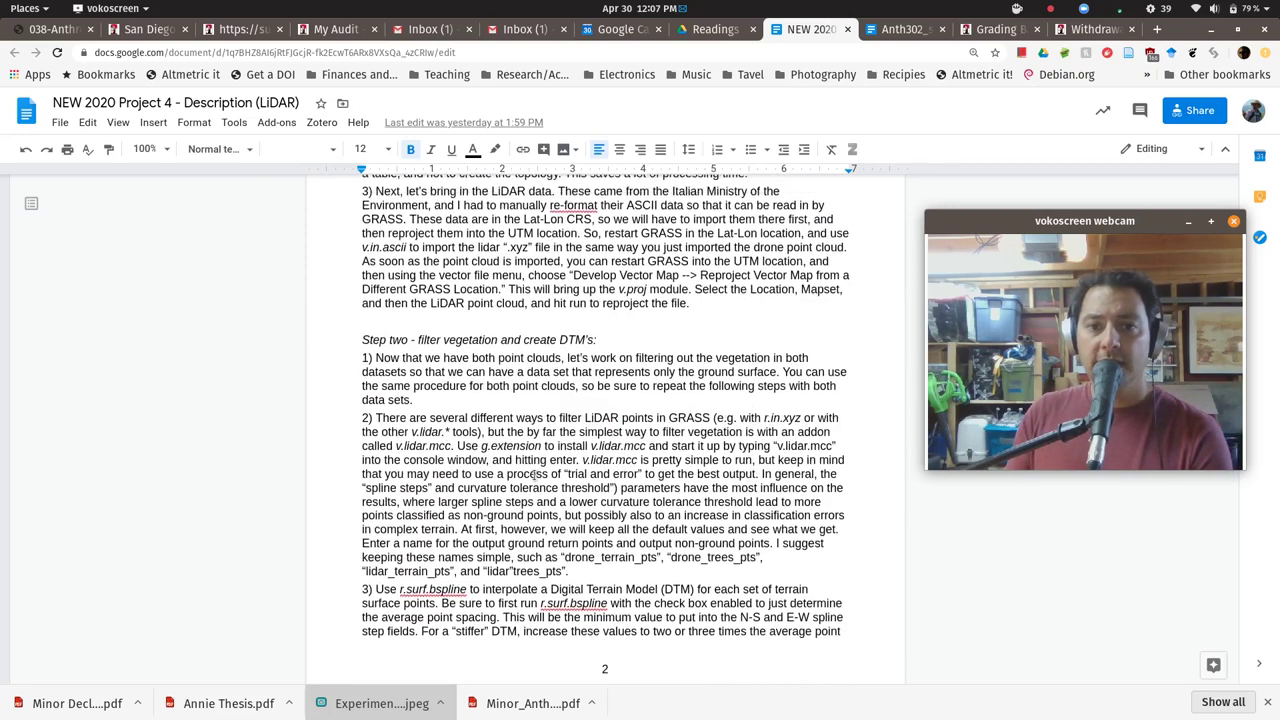
scroll(544, 470, "up", 8)
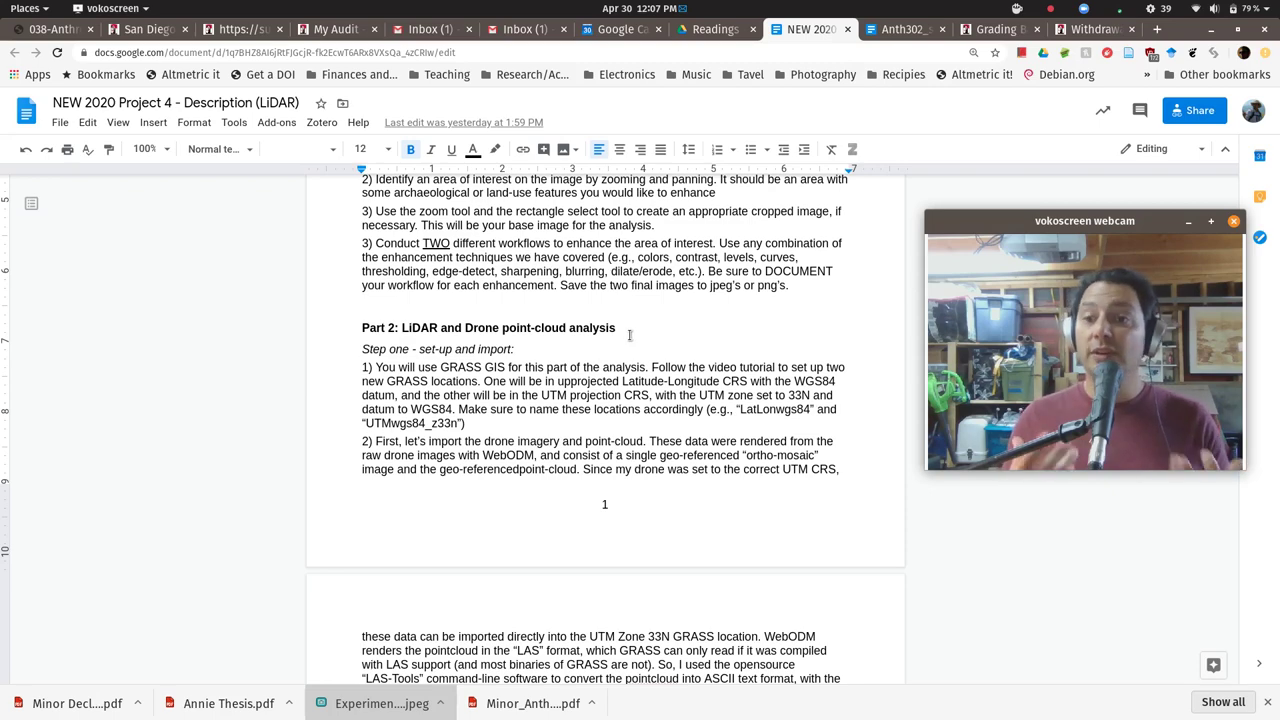
Bring the Files window showing Project_4_working_dir to the front and reposition it.
scroll(478, 316, "down", 1)
key("super")
left_click(748, 590)
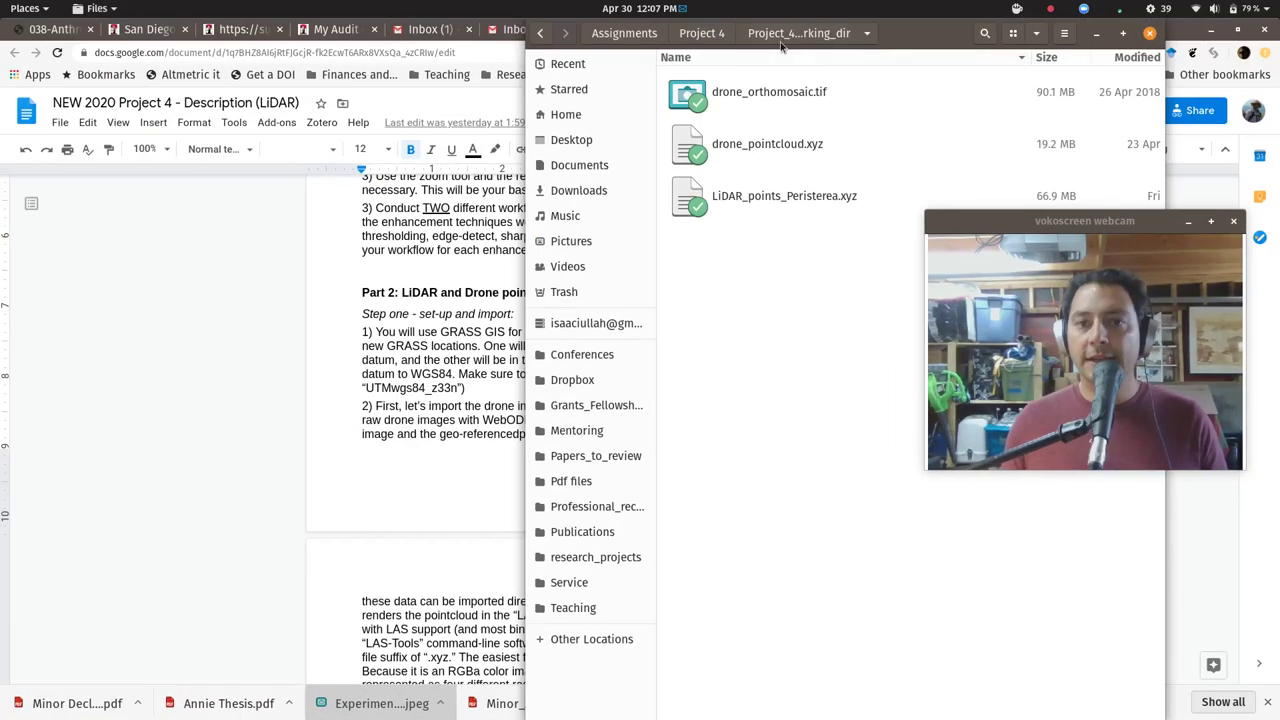
left_click_drag(840, 43, 637, 73)
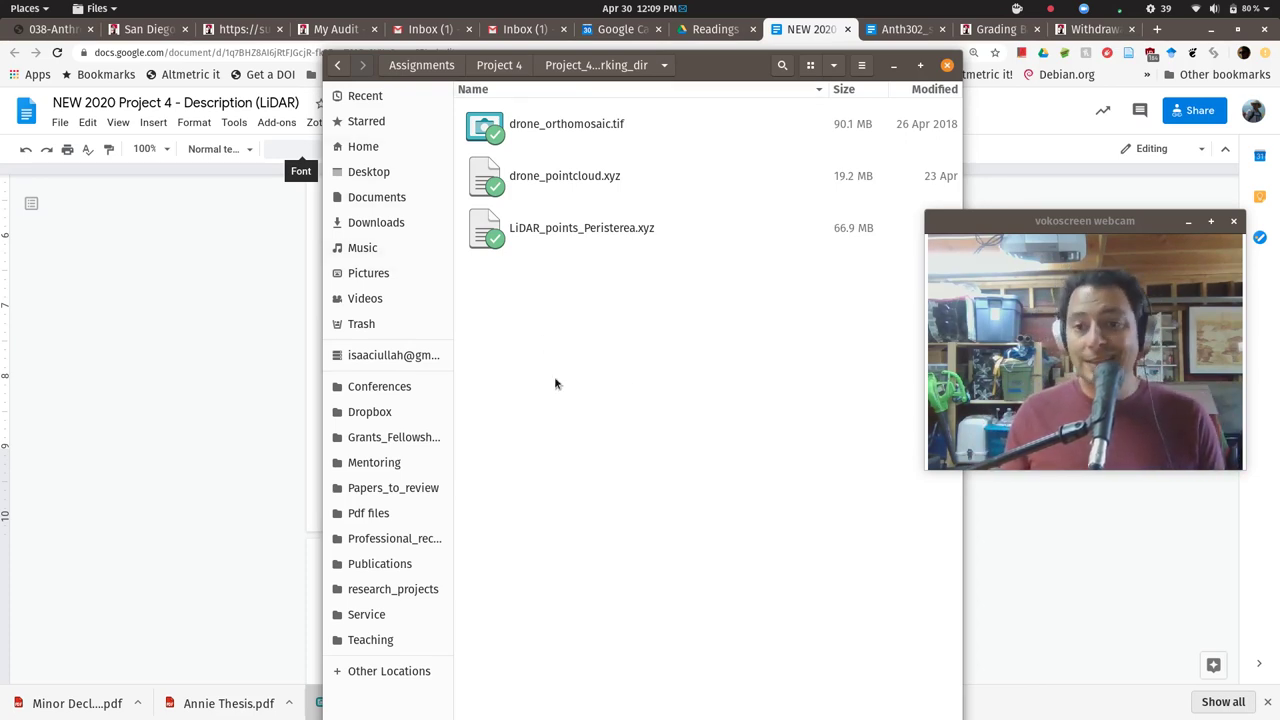
Open a new Terminal window and enter grass78 at the prompt.
key("super")
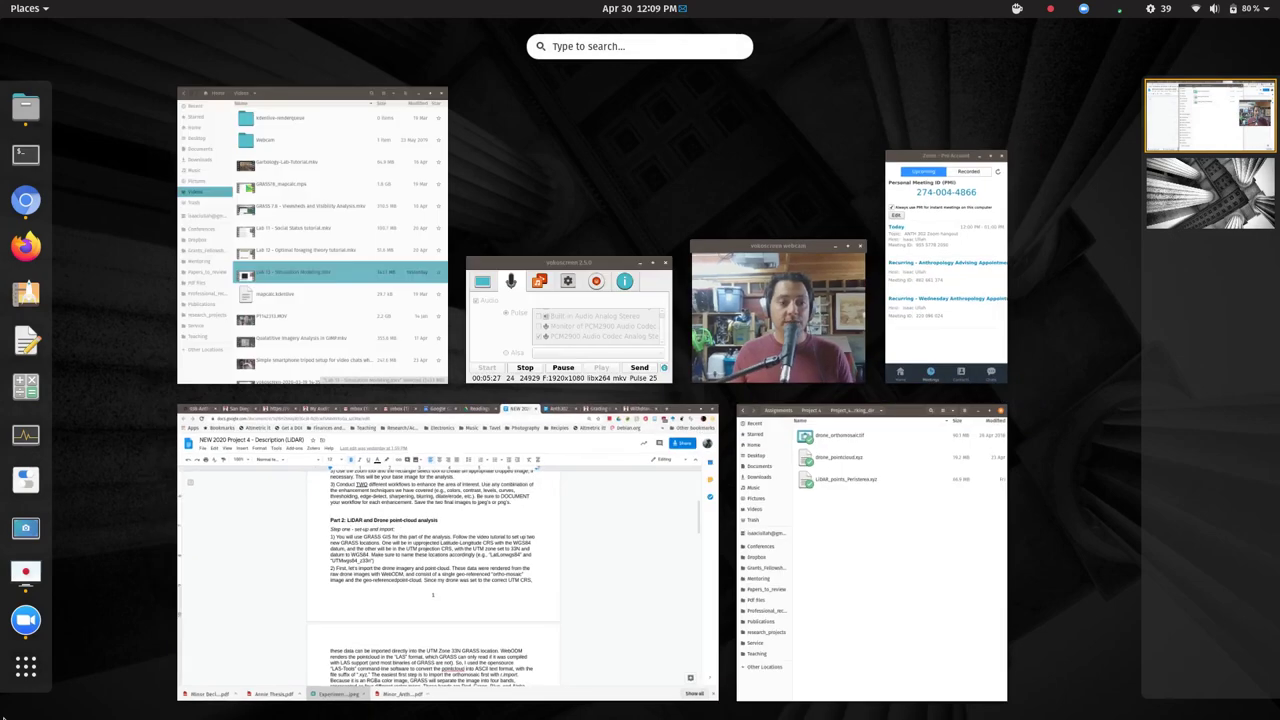
left_click(20, 160)
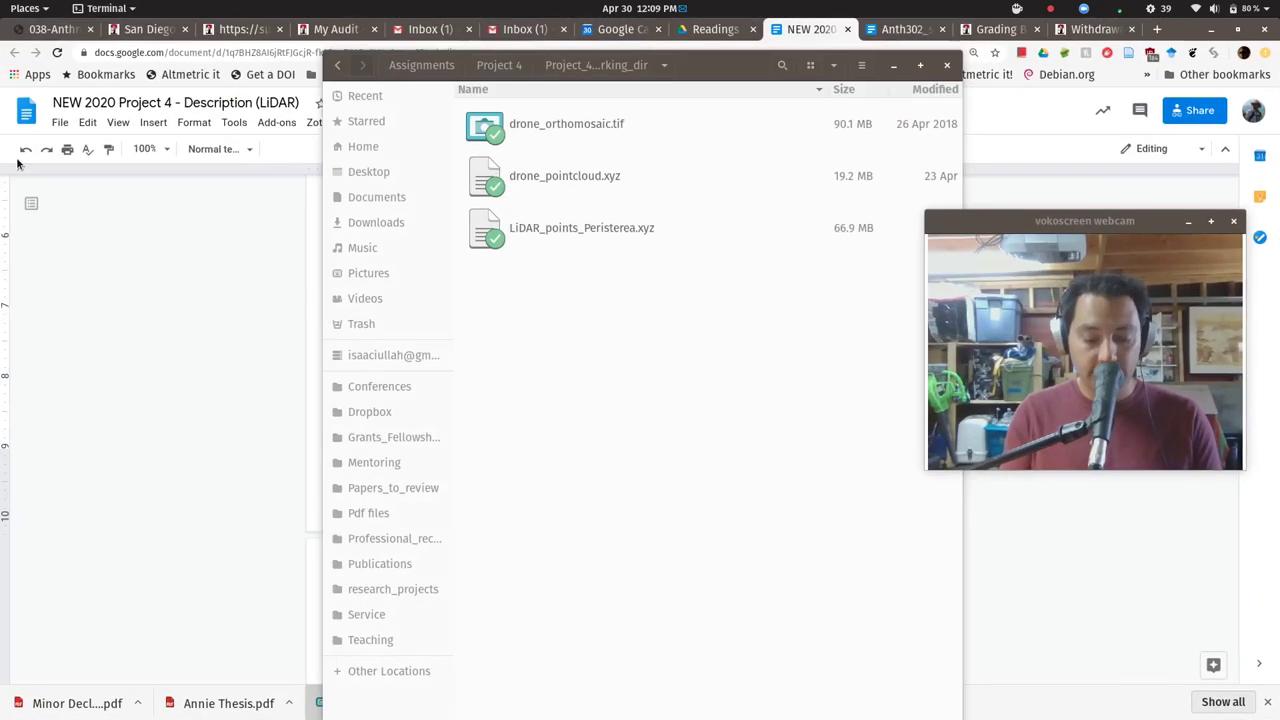
type("grass78")
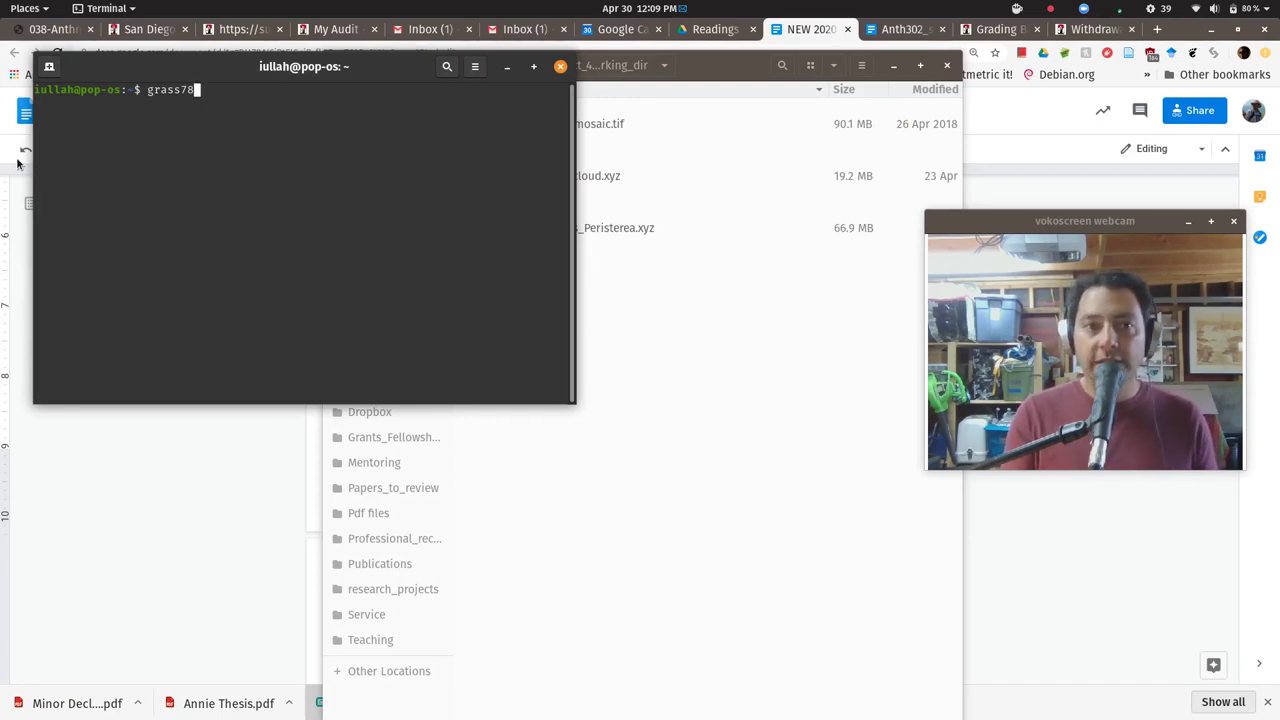
Launch GRASS GIS and browse the database chooser to Teaching > ANTH 562 > Assignments > Project_4_working_dir.
key("Return")
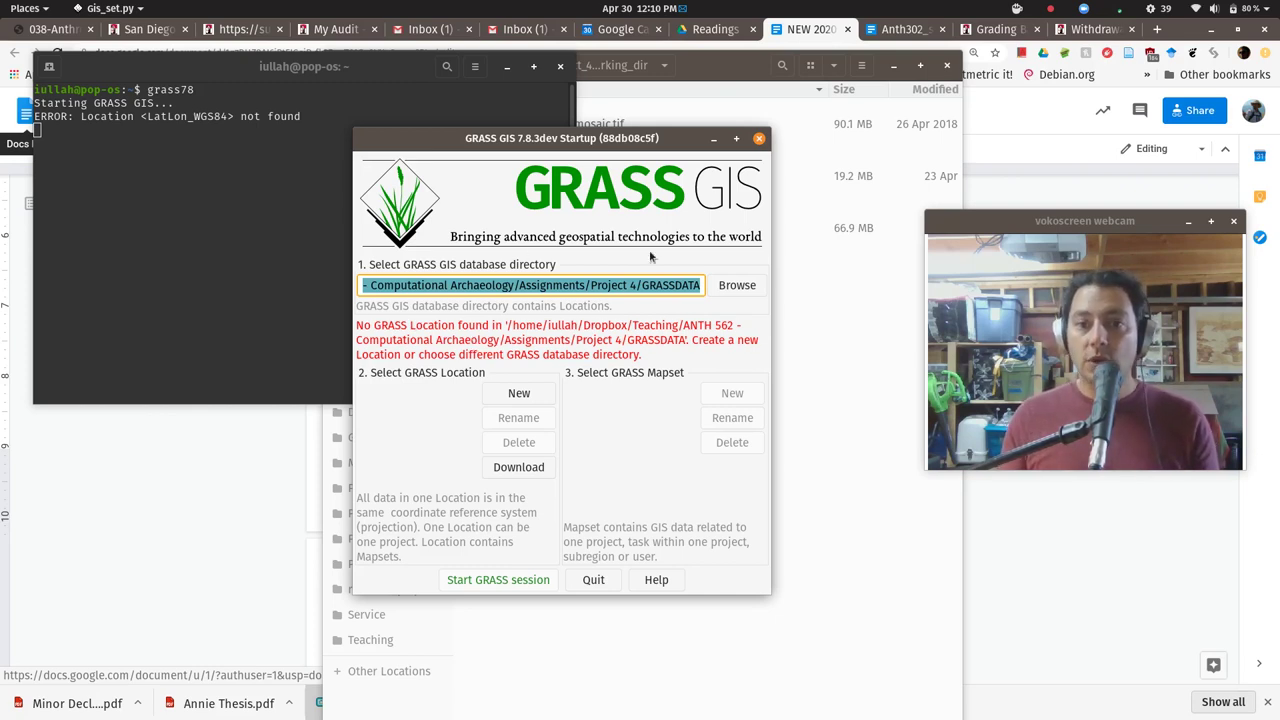
left_click(753, 288)
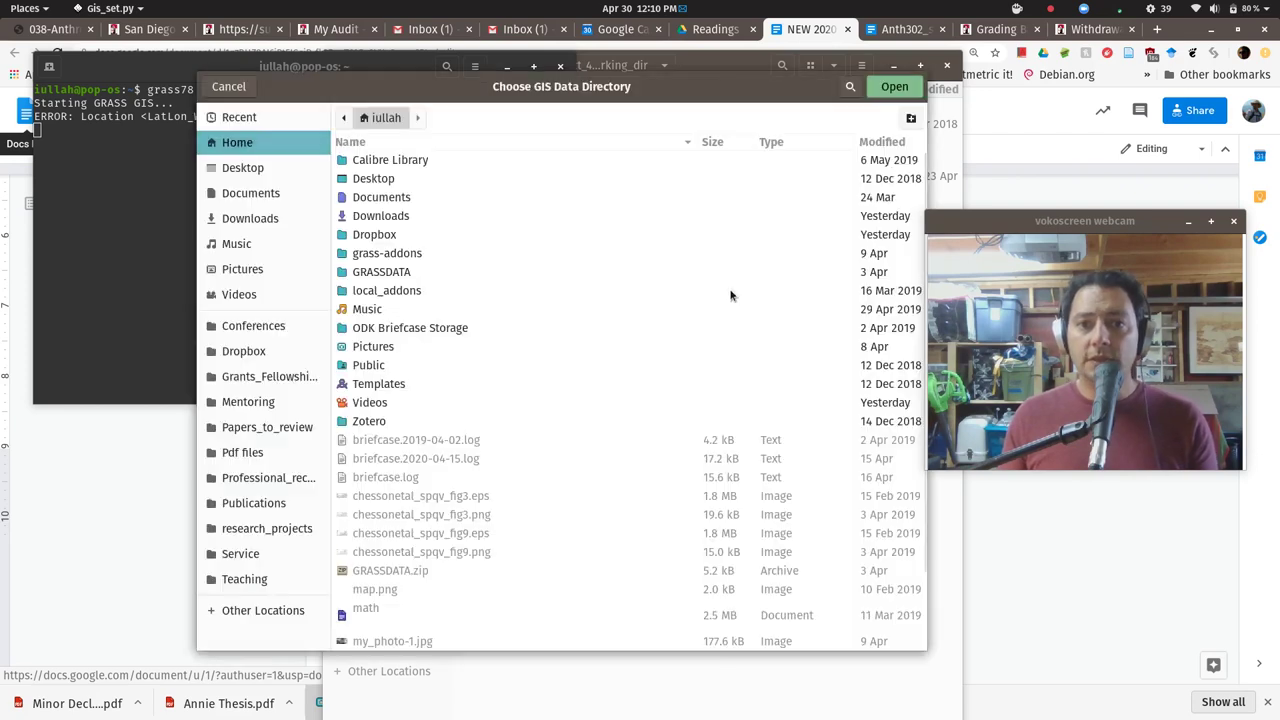
left_click_drag(541, 89, 505, 113)
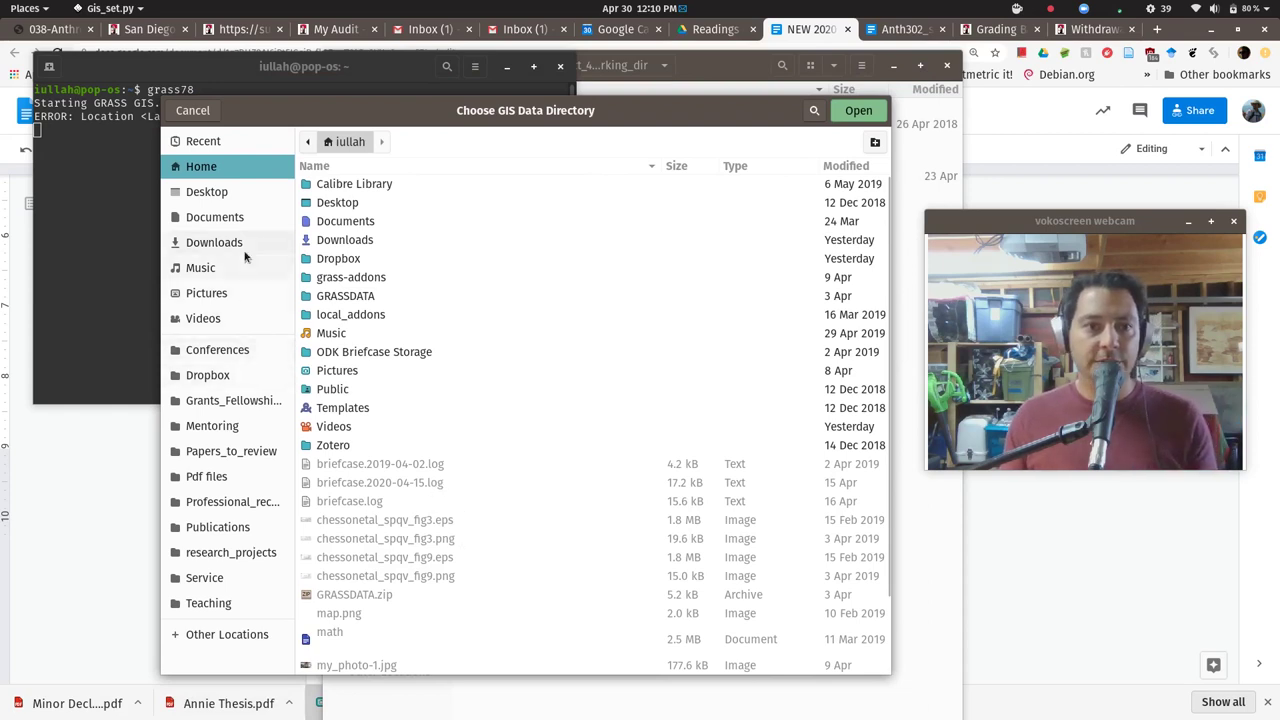
left_click(223, 603)
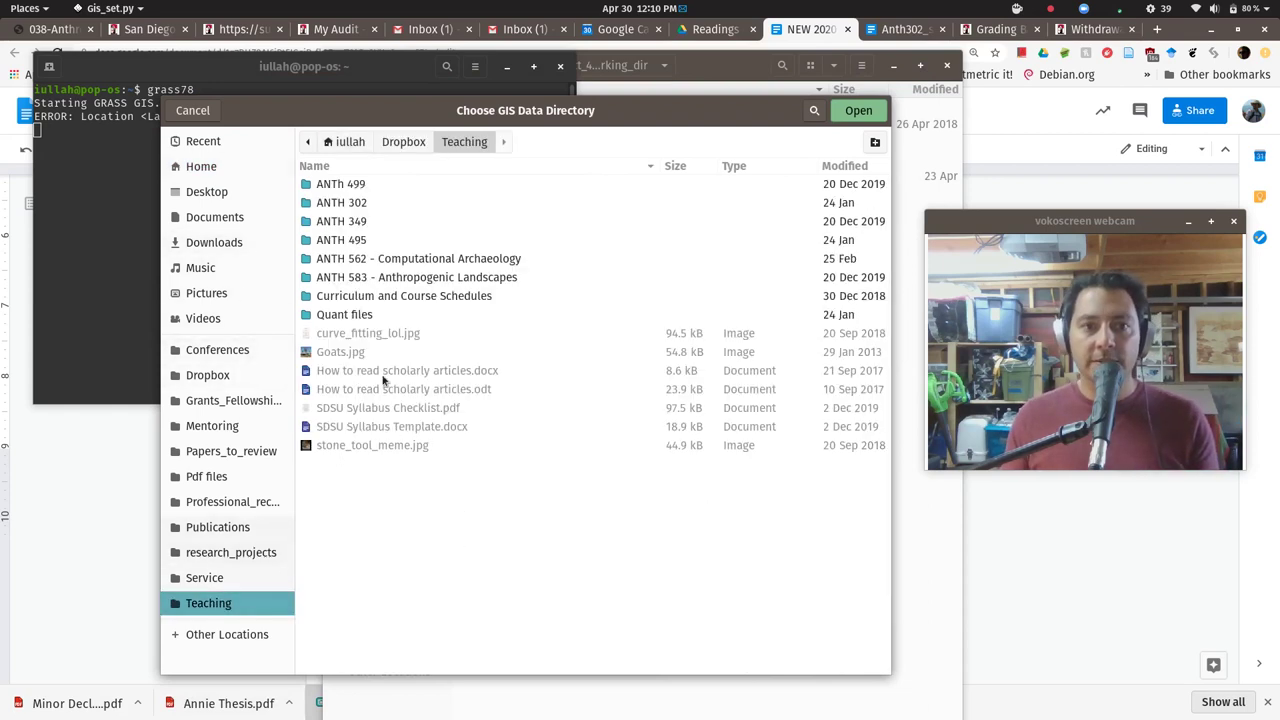
double_click(395, 260)
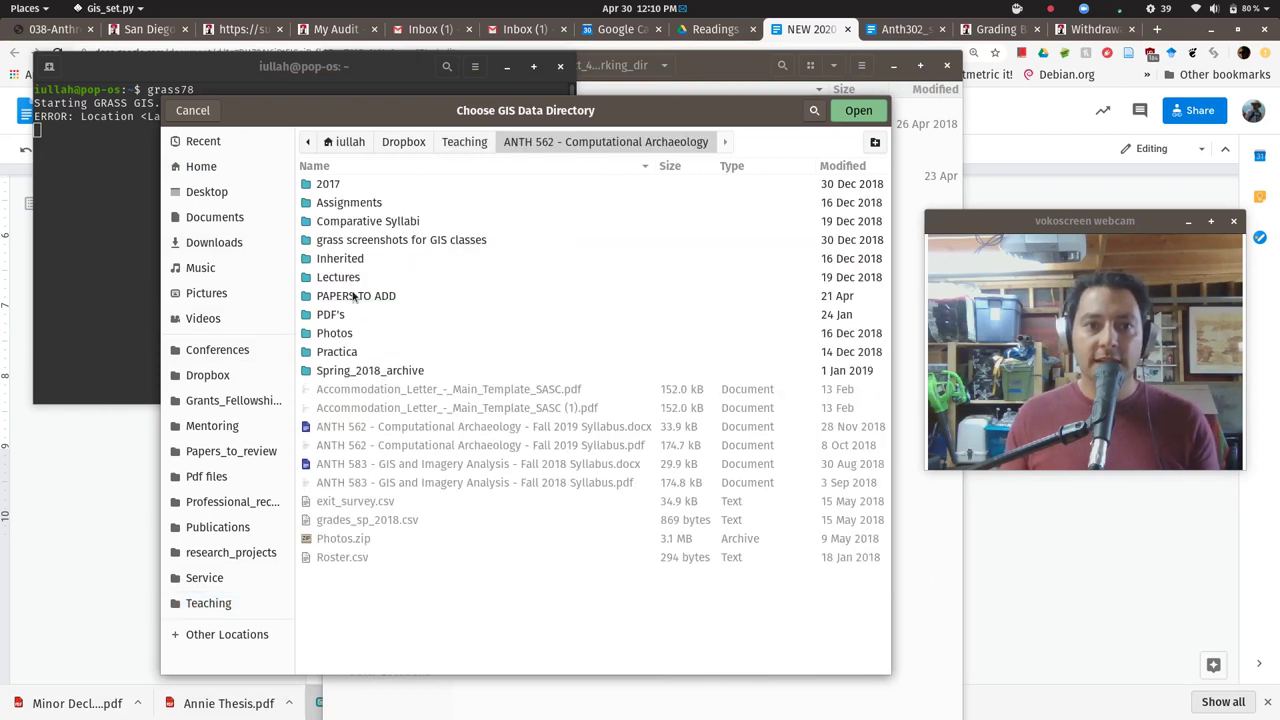
double_click(336, 204)
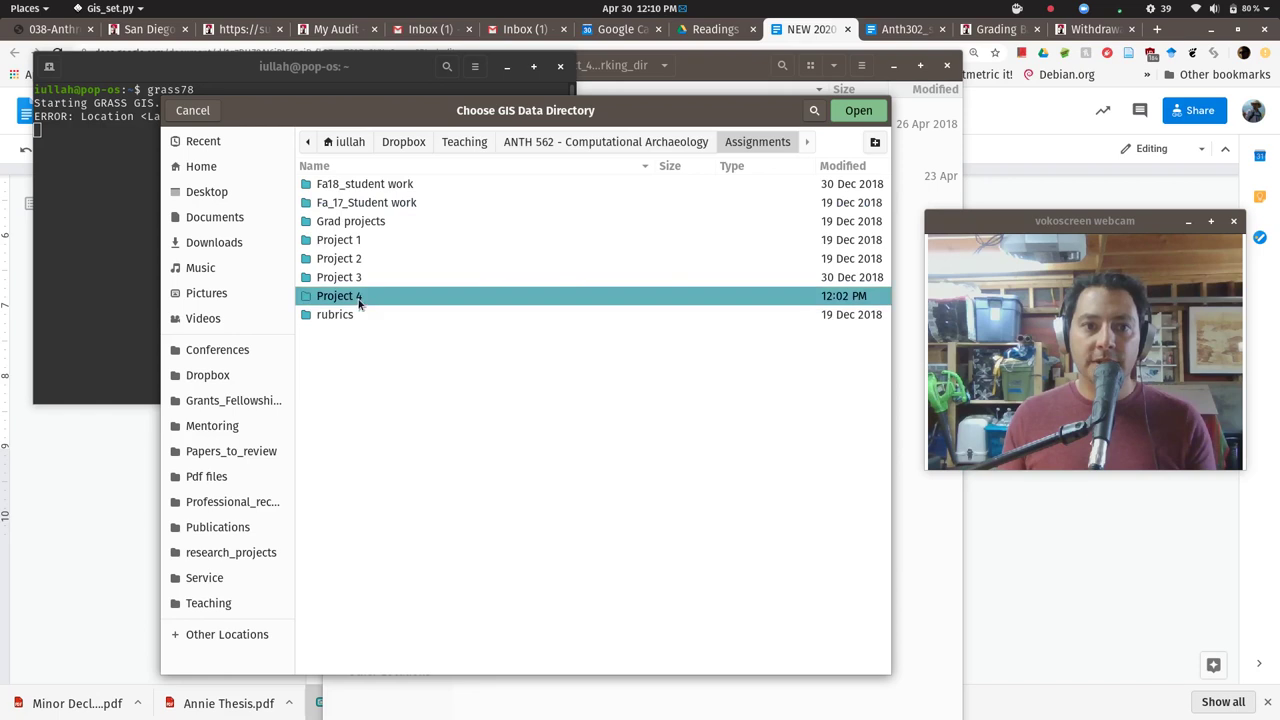
double_click(357, 296)
double_click(364, 221)
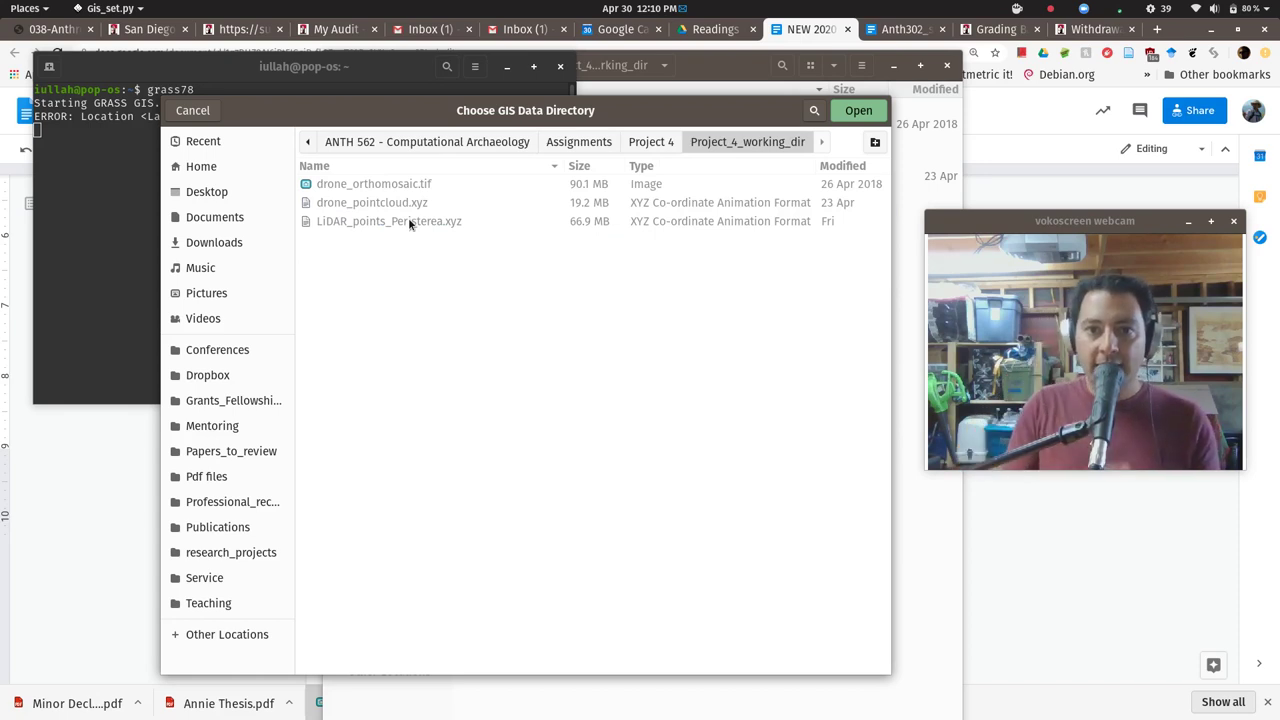
Create a GRASSDATA folder there and set it as the database directory.
left_click(875, 142)
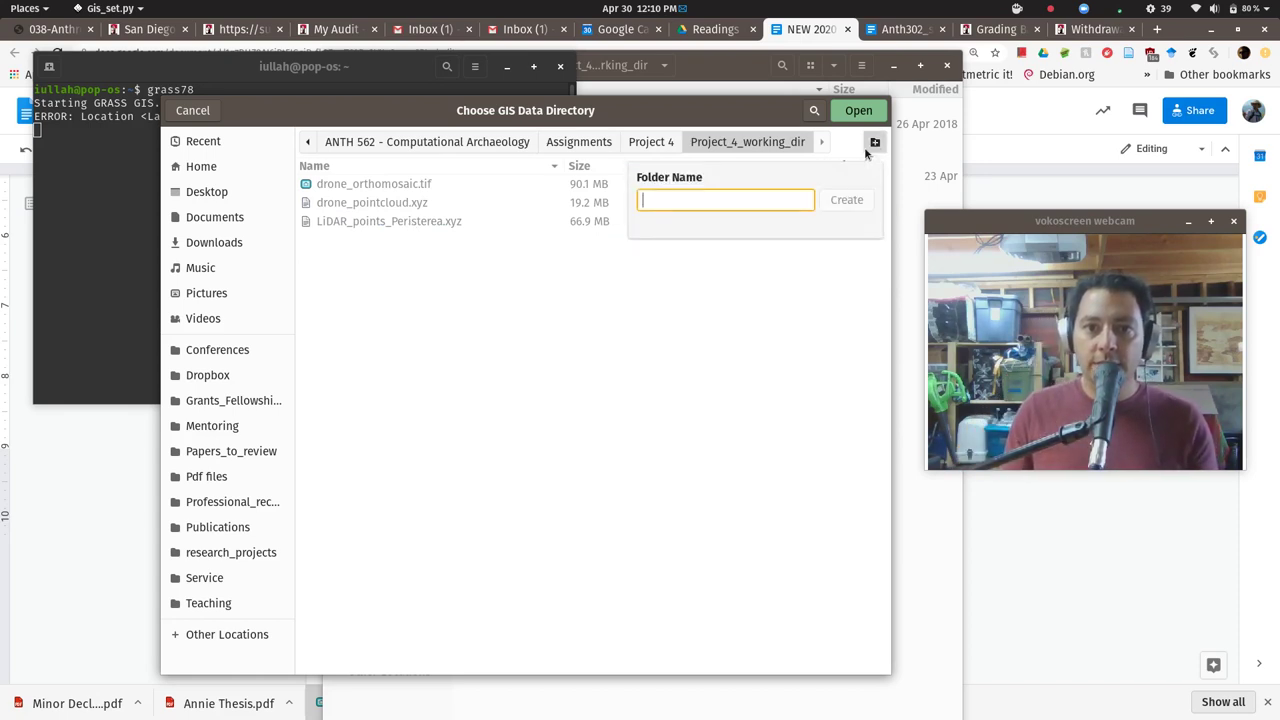
type("GRASSDATA")
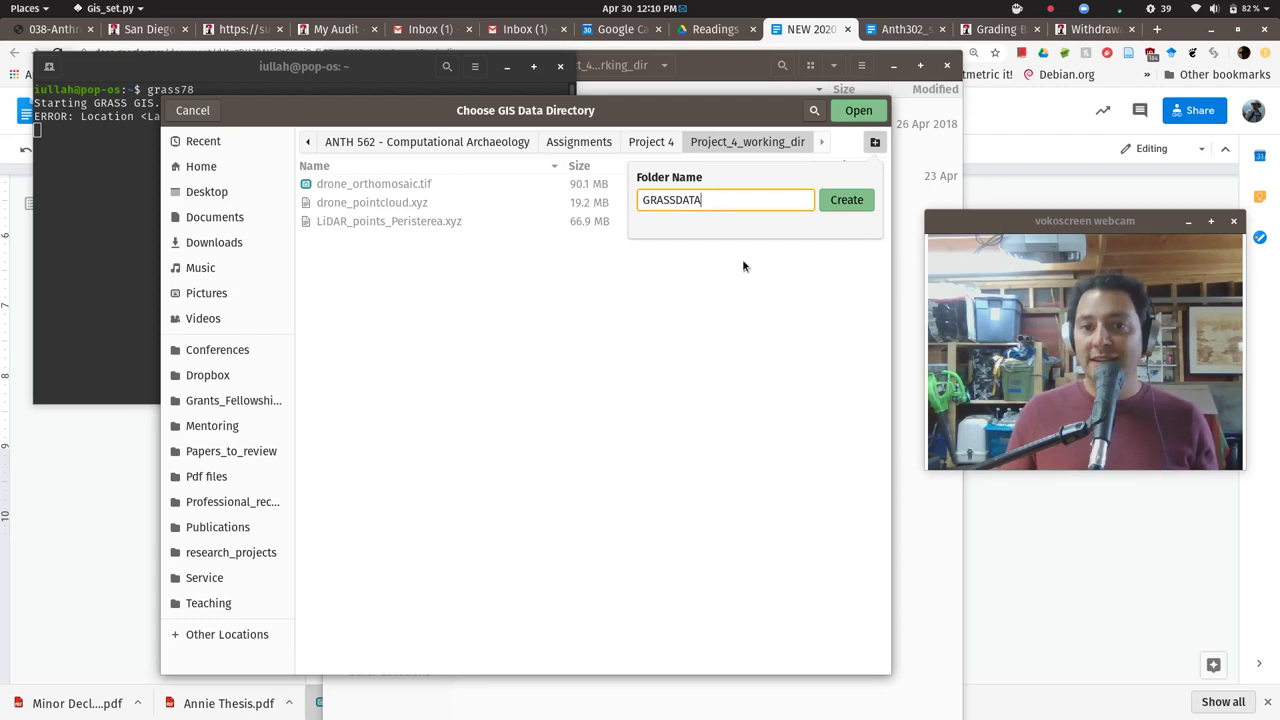
left_click(846, 200)
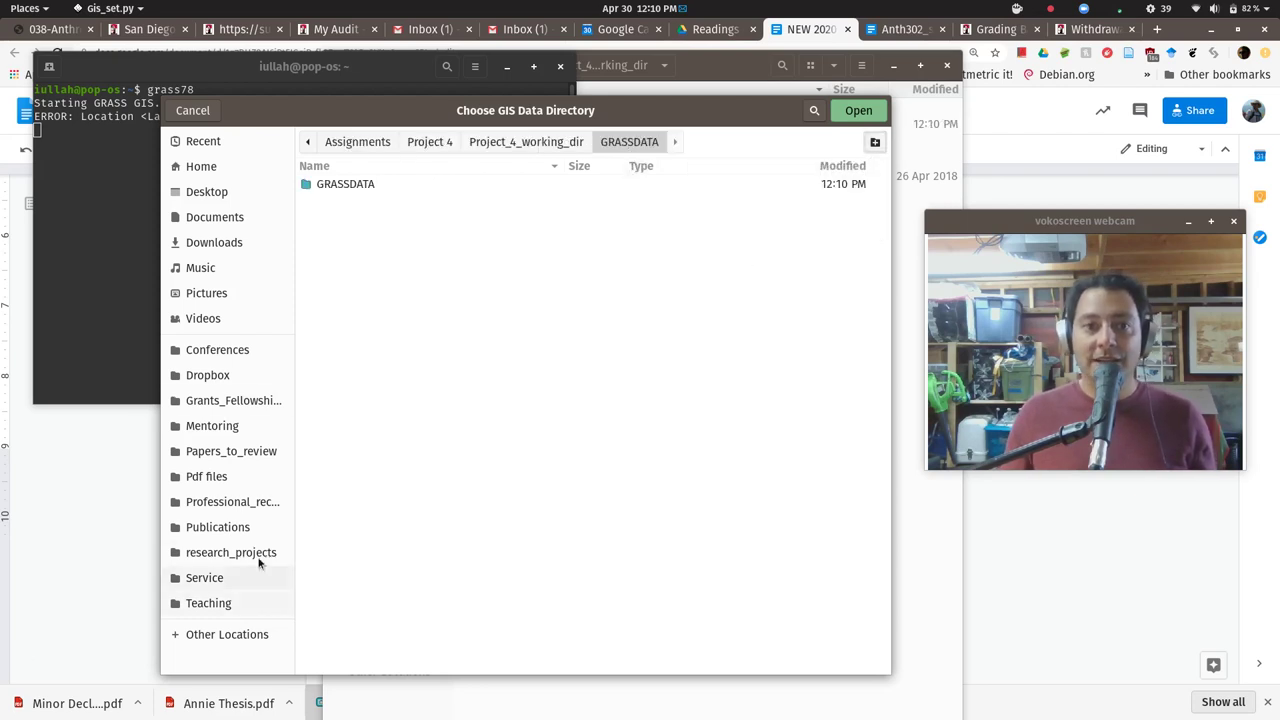
left_click(859, 111)
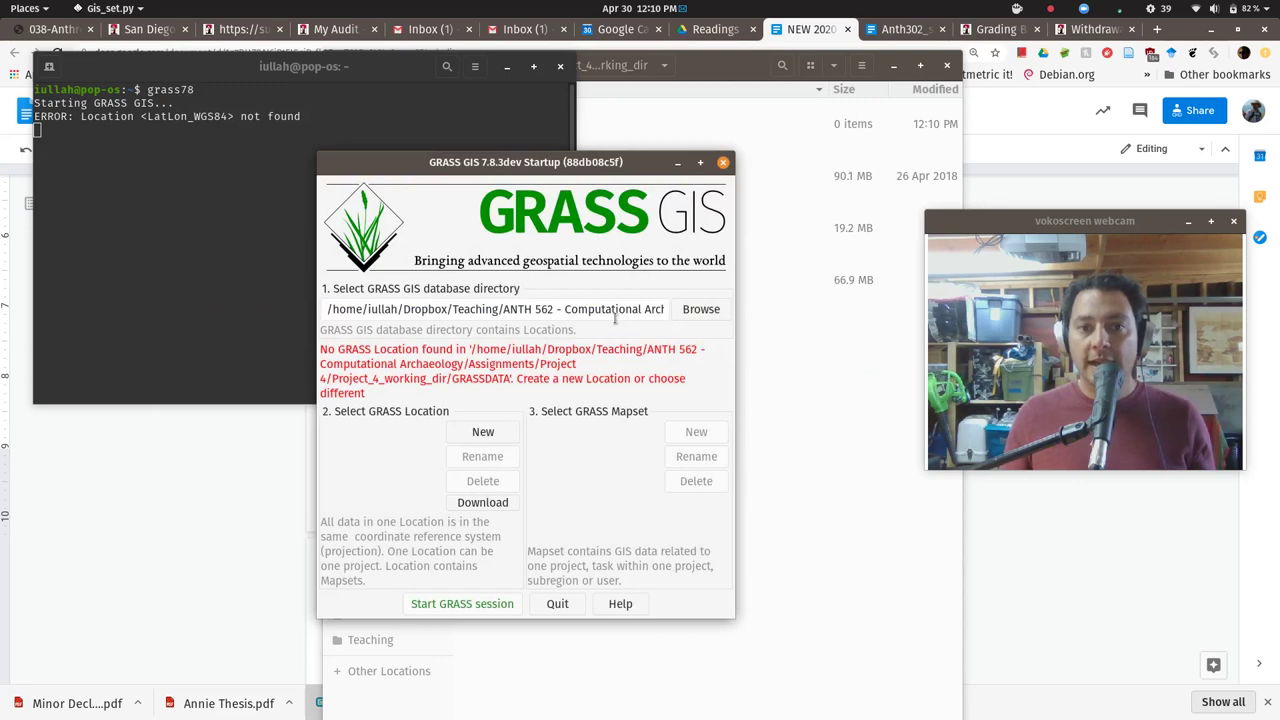
Reopen the Choose GIS Data Directory dialog from the database directory field.
left_click(697, 311)
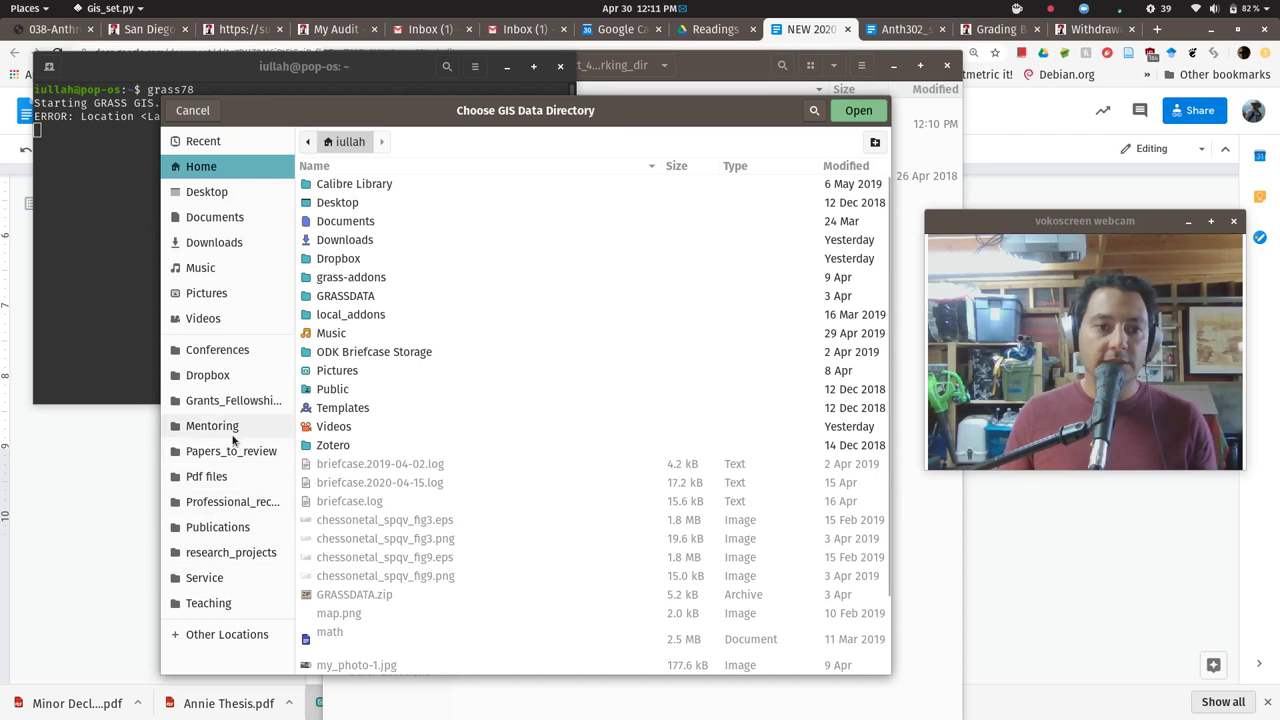
Navigate to Project 4 > Project_4_working_dir and choose GRASSDATA as the database directory.
left_click(210, 603)
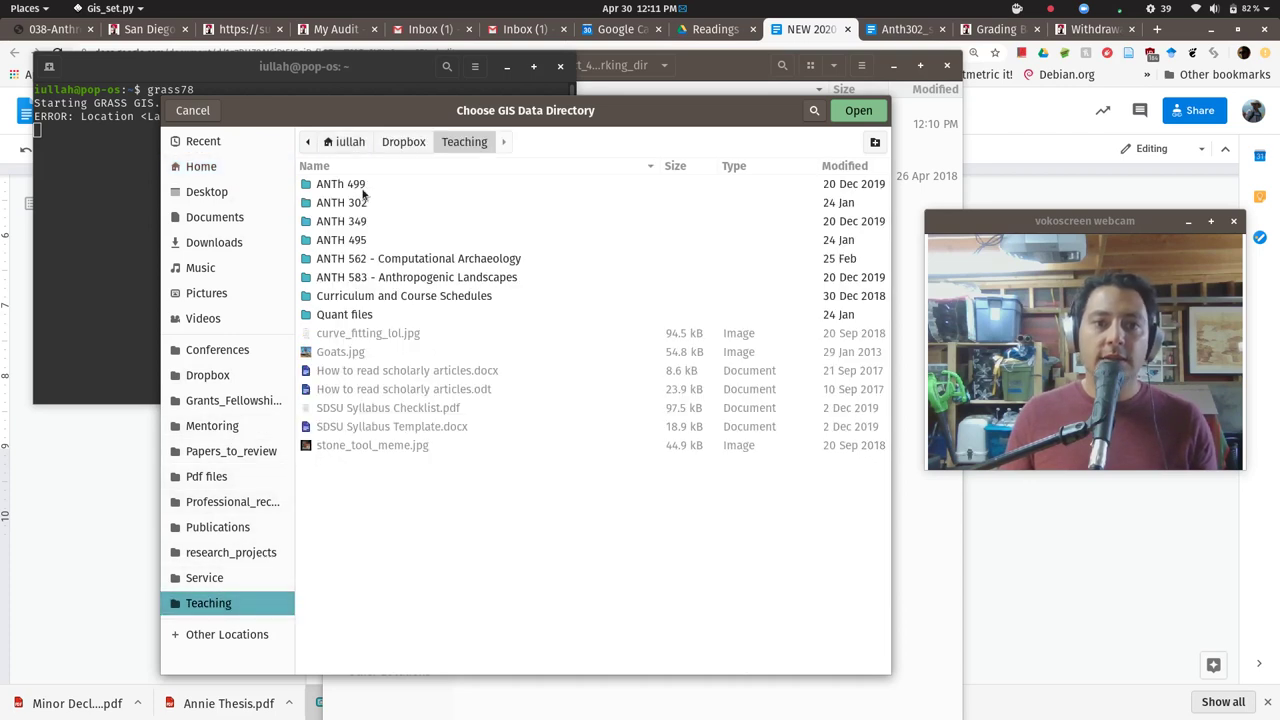
double_click(369, 262)
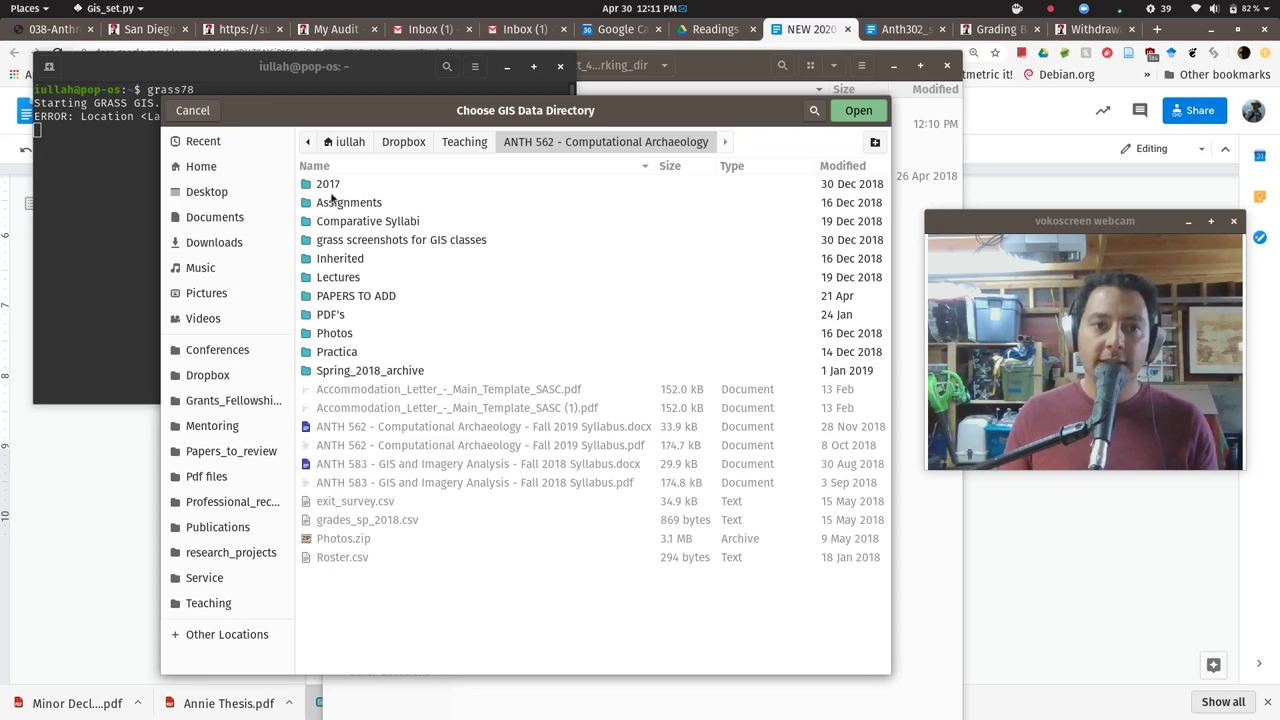
left_click(338, 204)
double_click(338, 204)
double_click(341, 298)
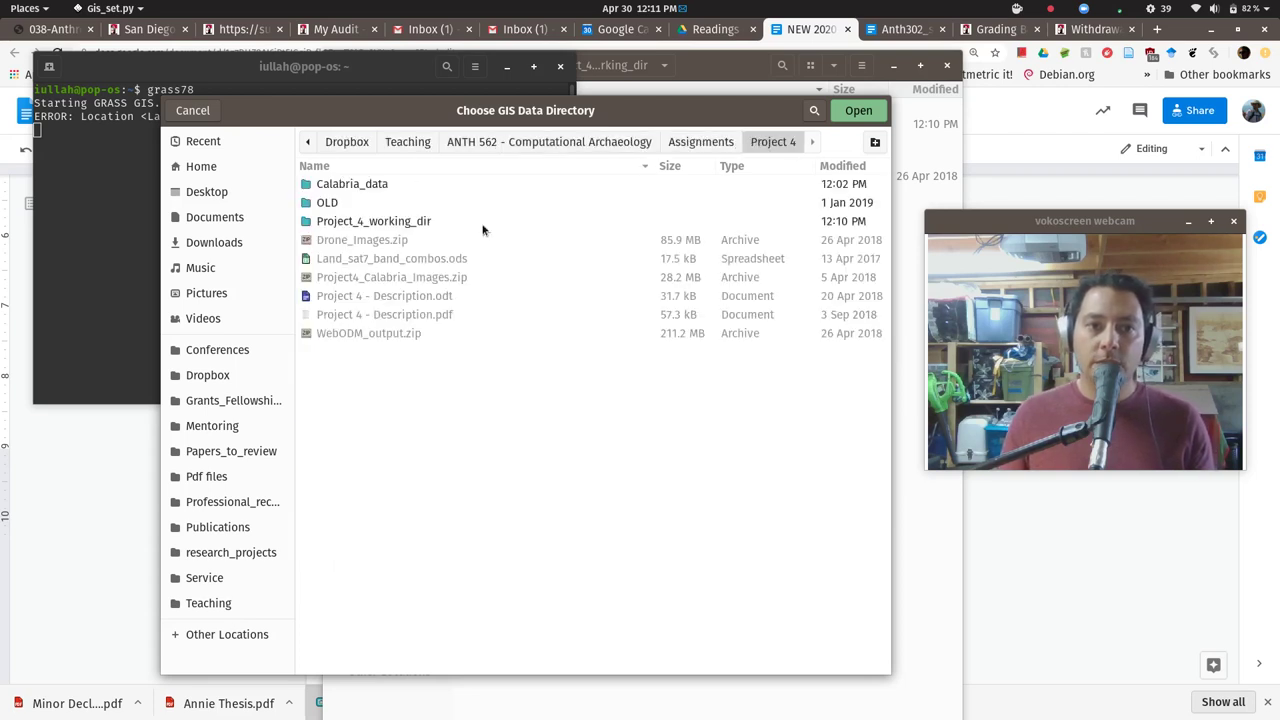
double_click(326, 222)
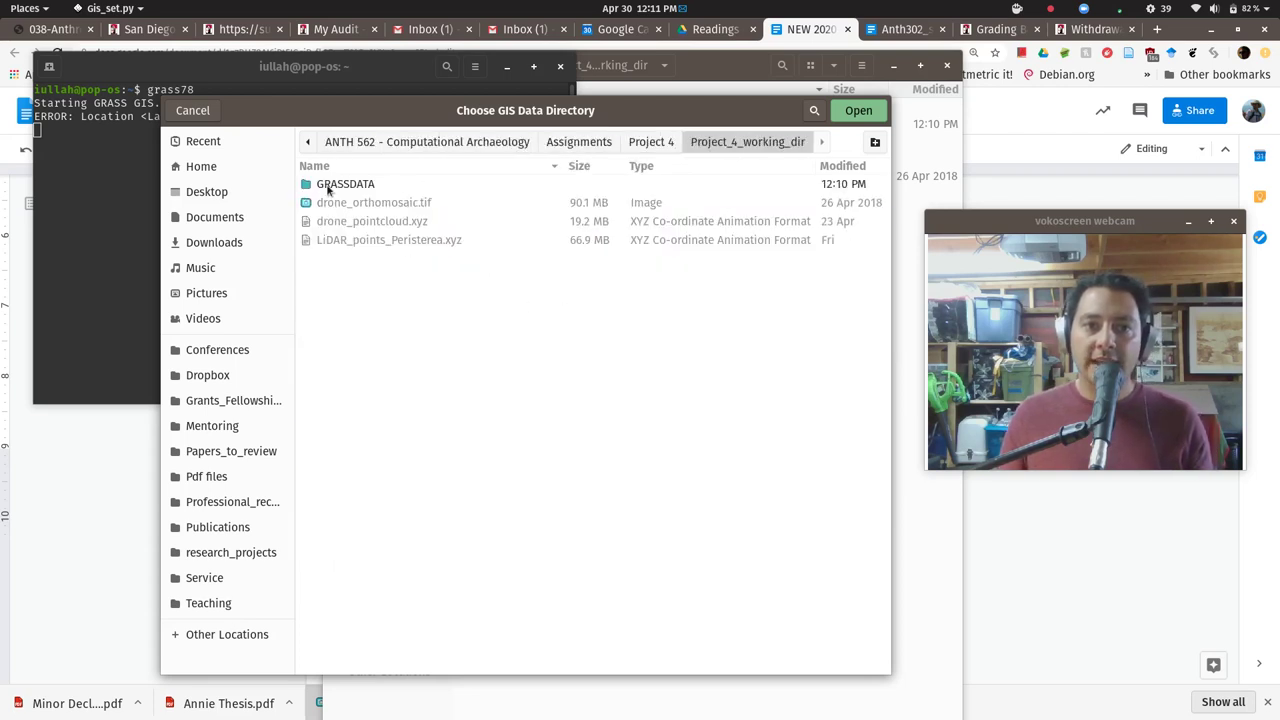
left_click(334, 183)
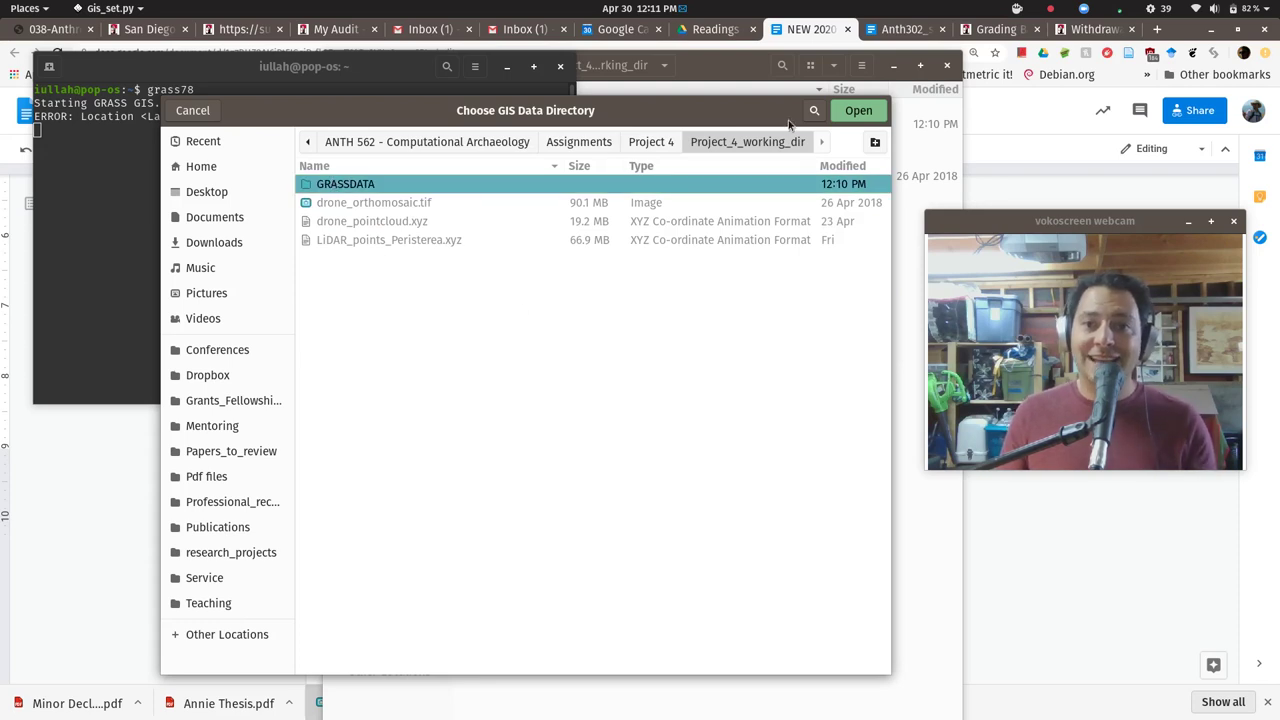
left_click(857, 110)
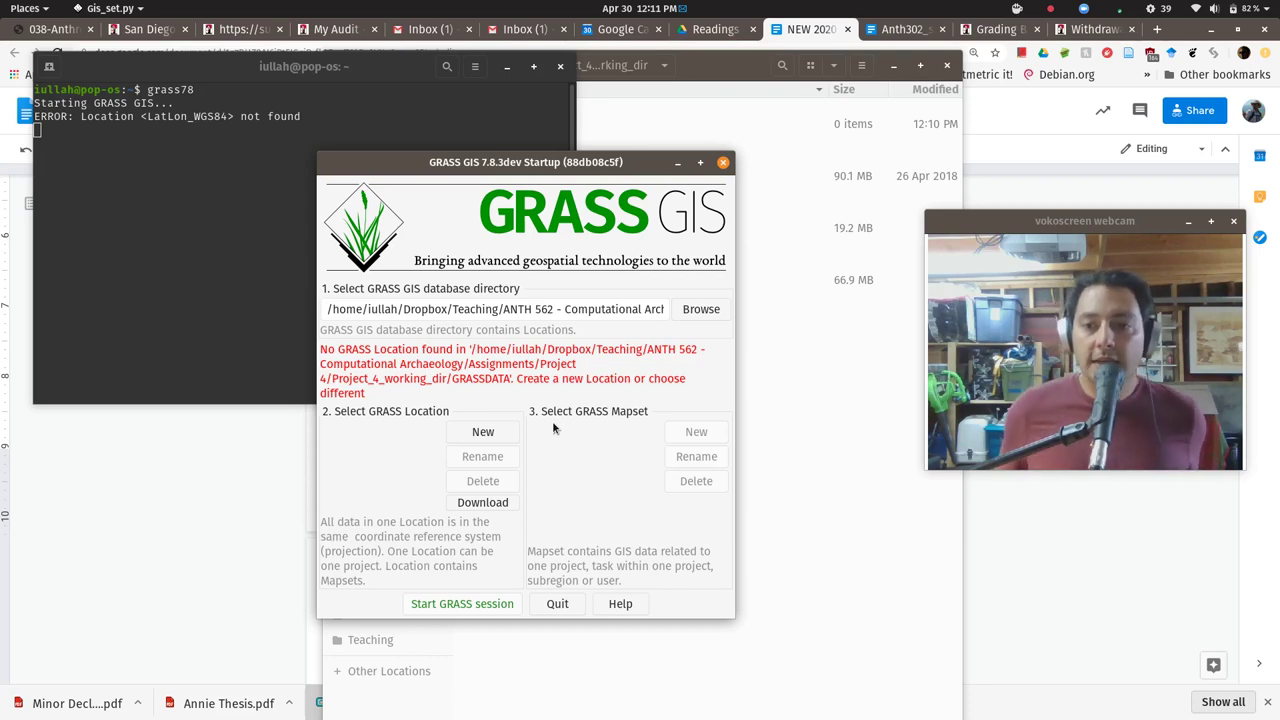
Move the Files window to the right and the GRASS startup window to the upper left.
left_click(887, 543)
left_click_drag(552, 97, 790, 91)
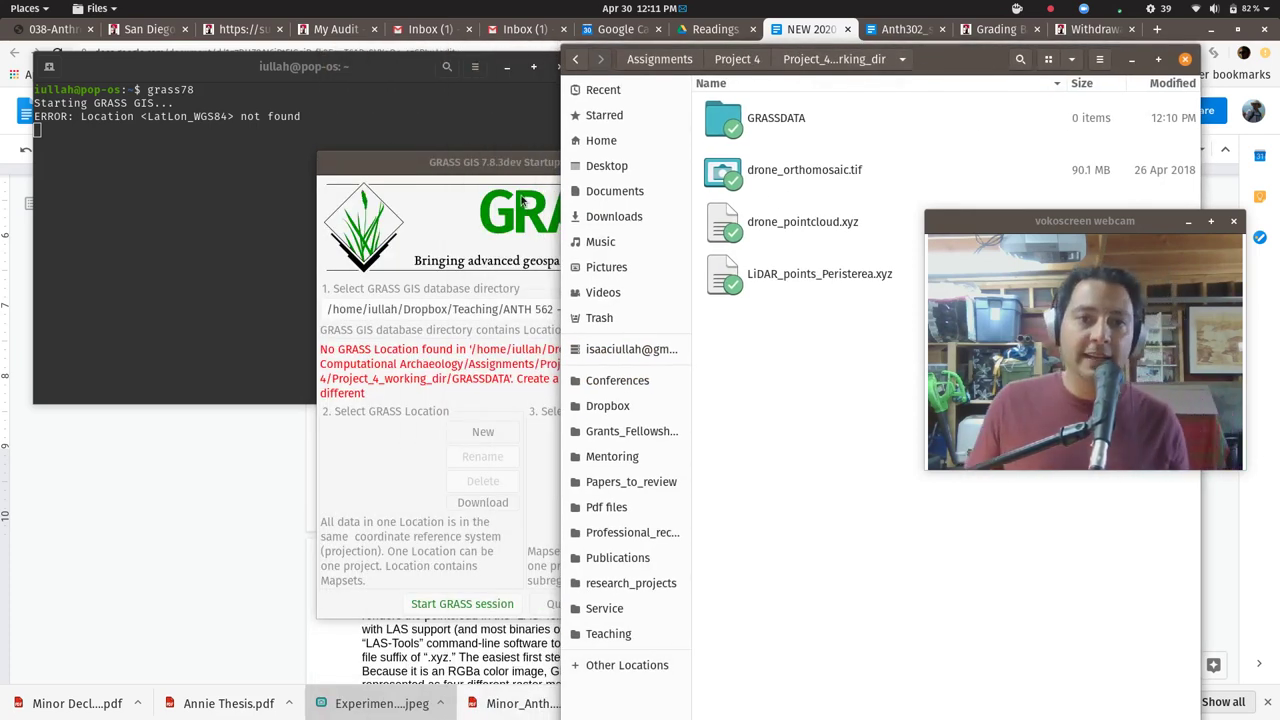
left_click_drag(512, 165, 316, 103)
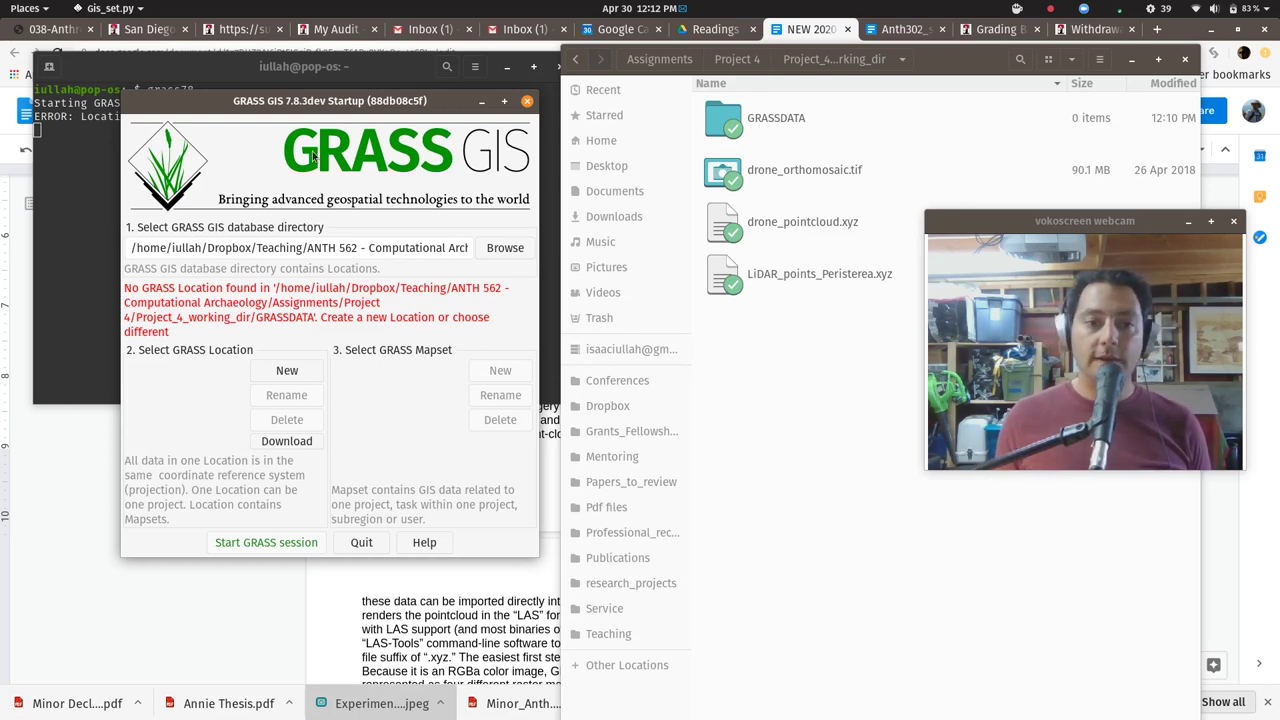
Start a new GRASS Location named UTMz33N_wgs84 and advance the wizard.
left_click(287, 370)
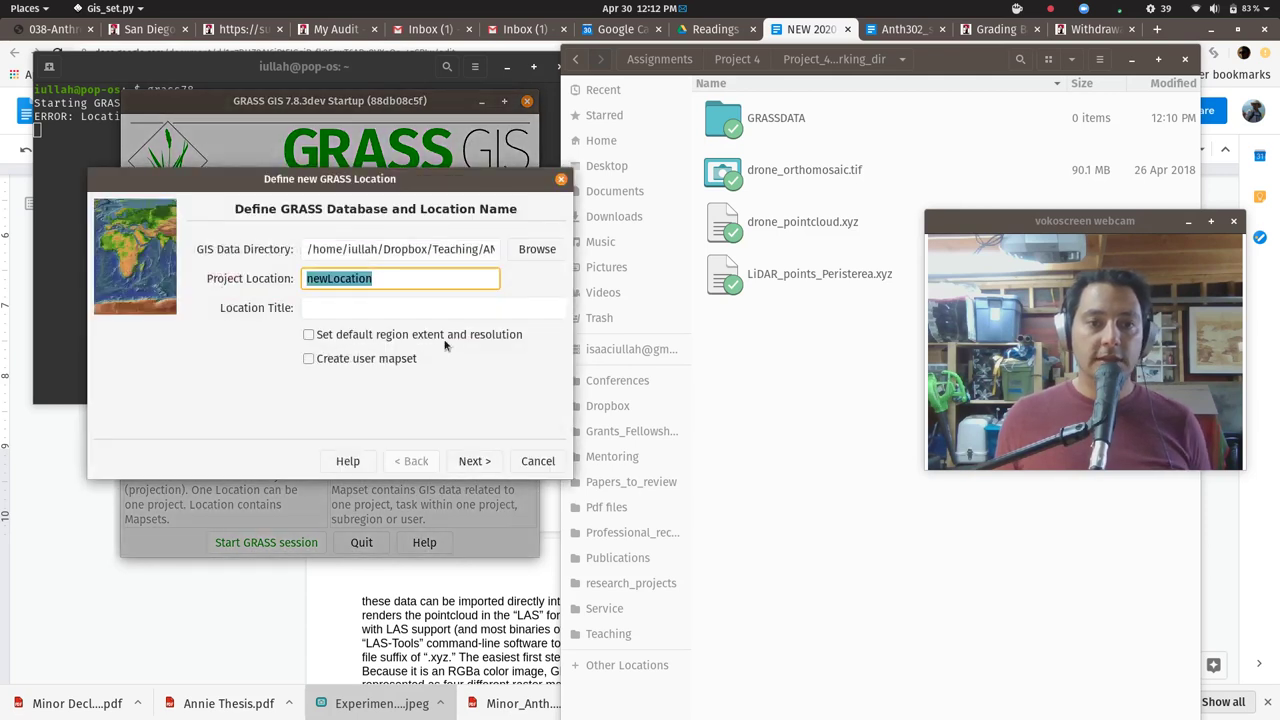
left_click_drag(301, 183, 479, 175)
double_click(562, 274)
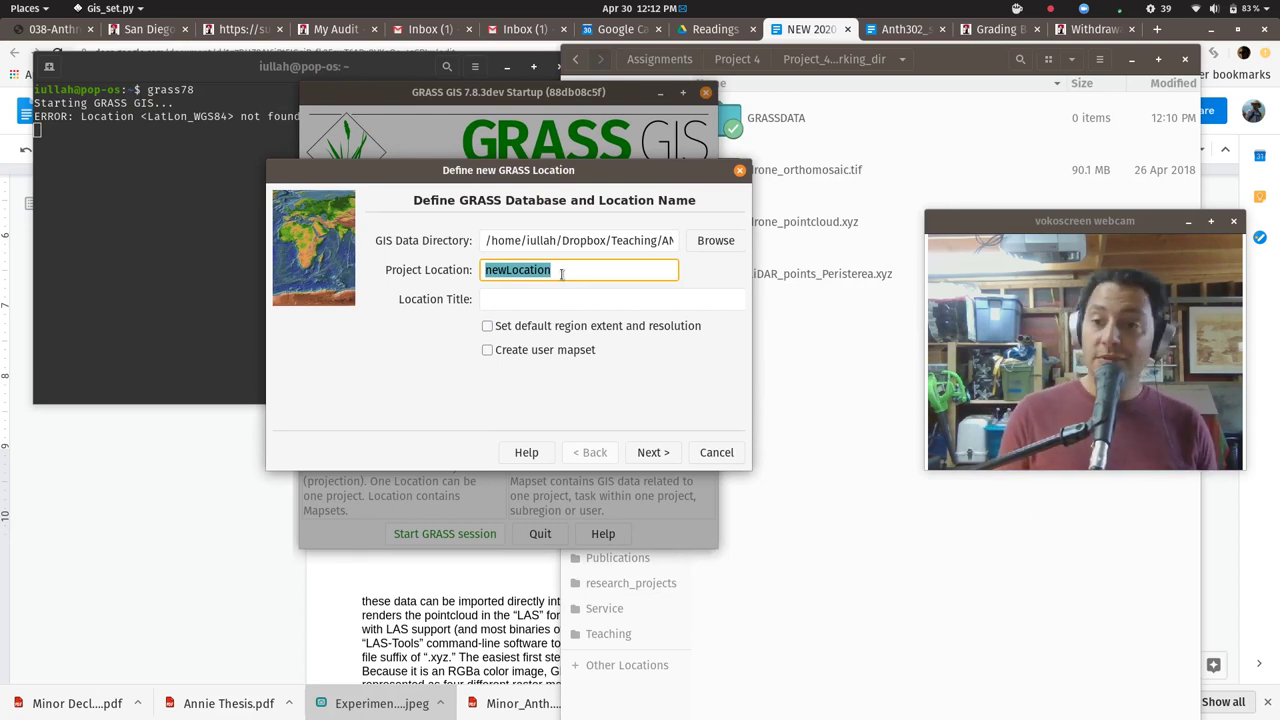
type("UTM")
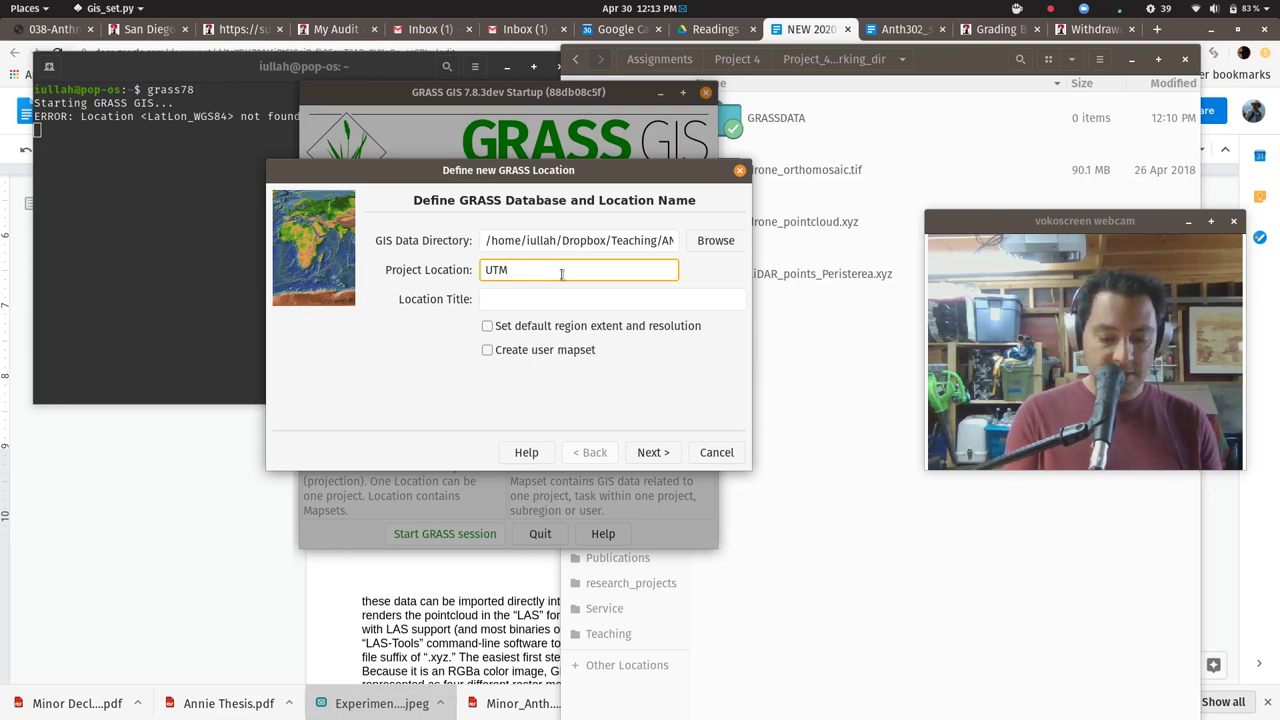
type("z33")
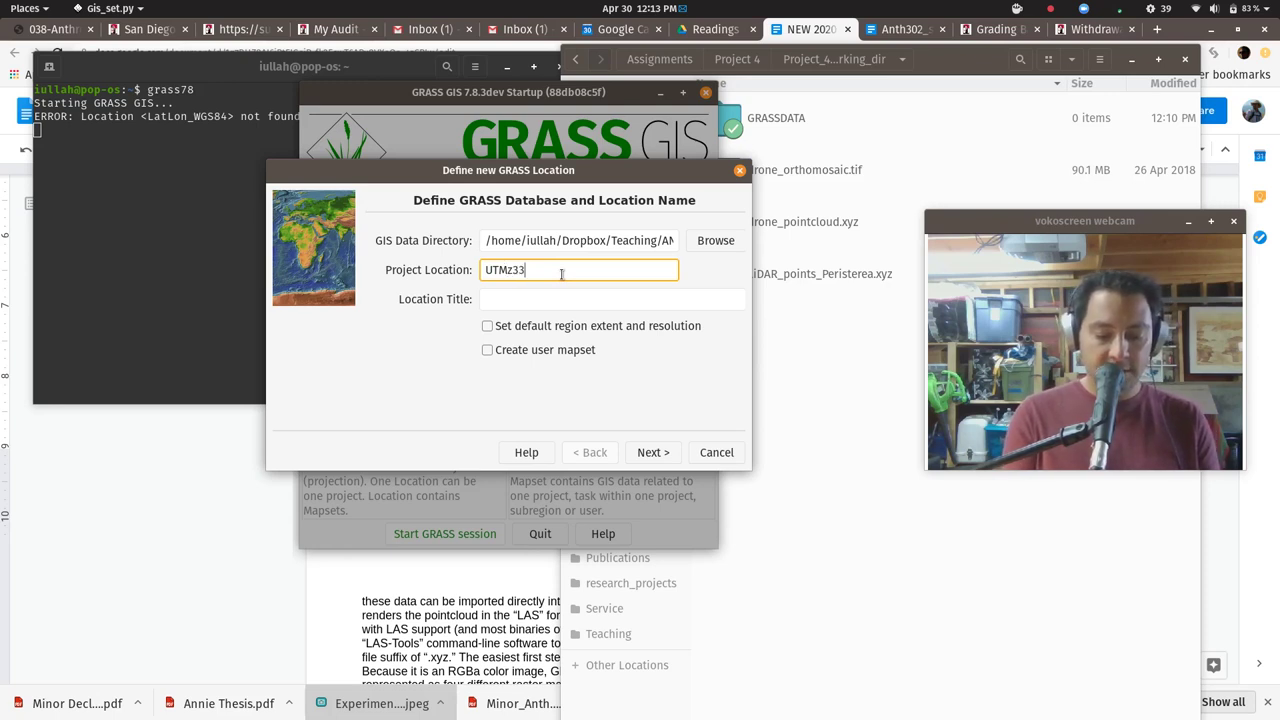
type("N_wgs84")
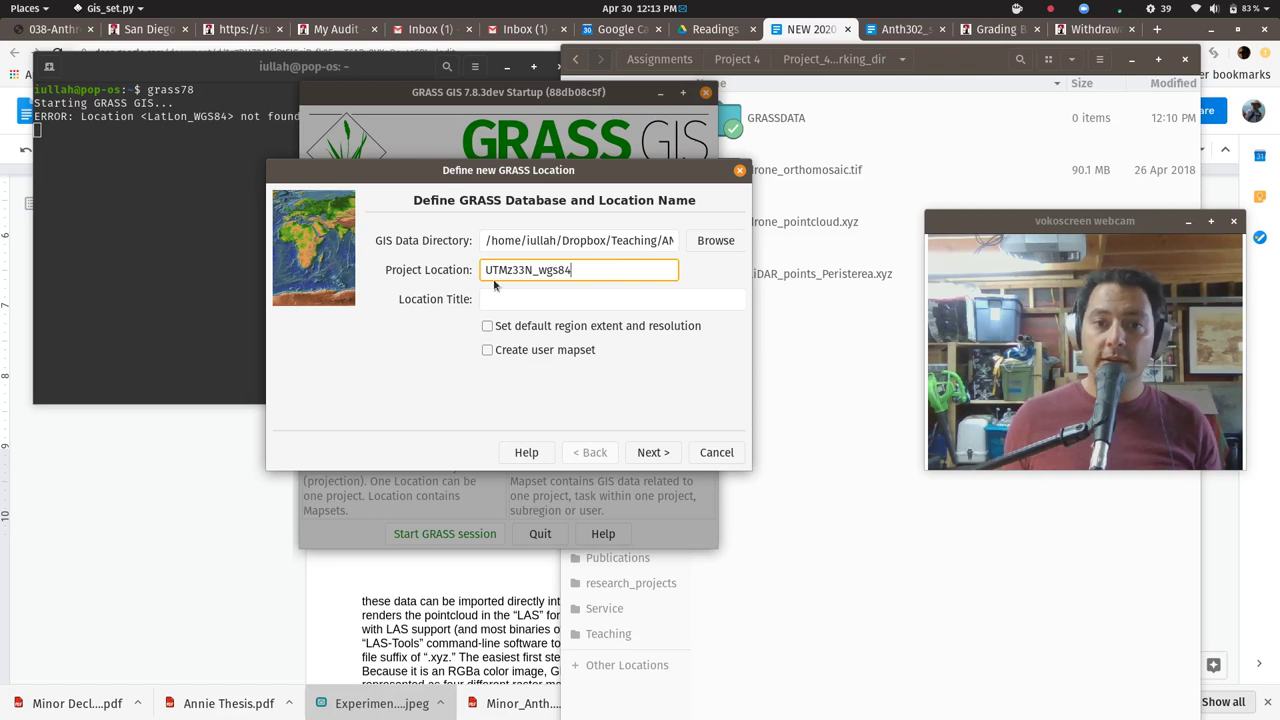
left_click(652, 452)
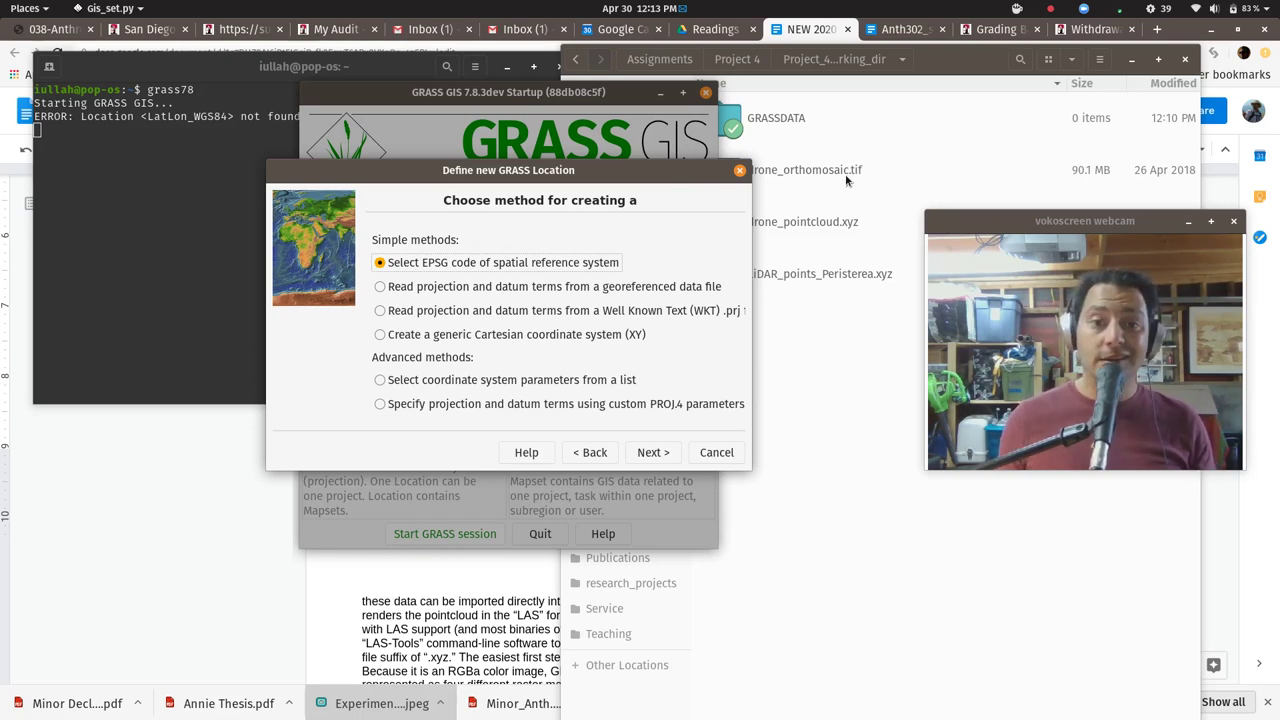
Choose to read the projection and datum from a georeferenced data file.
left_click(380, 287)
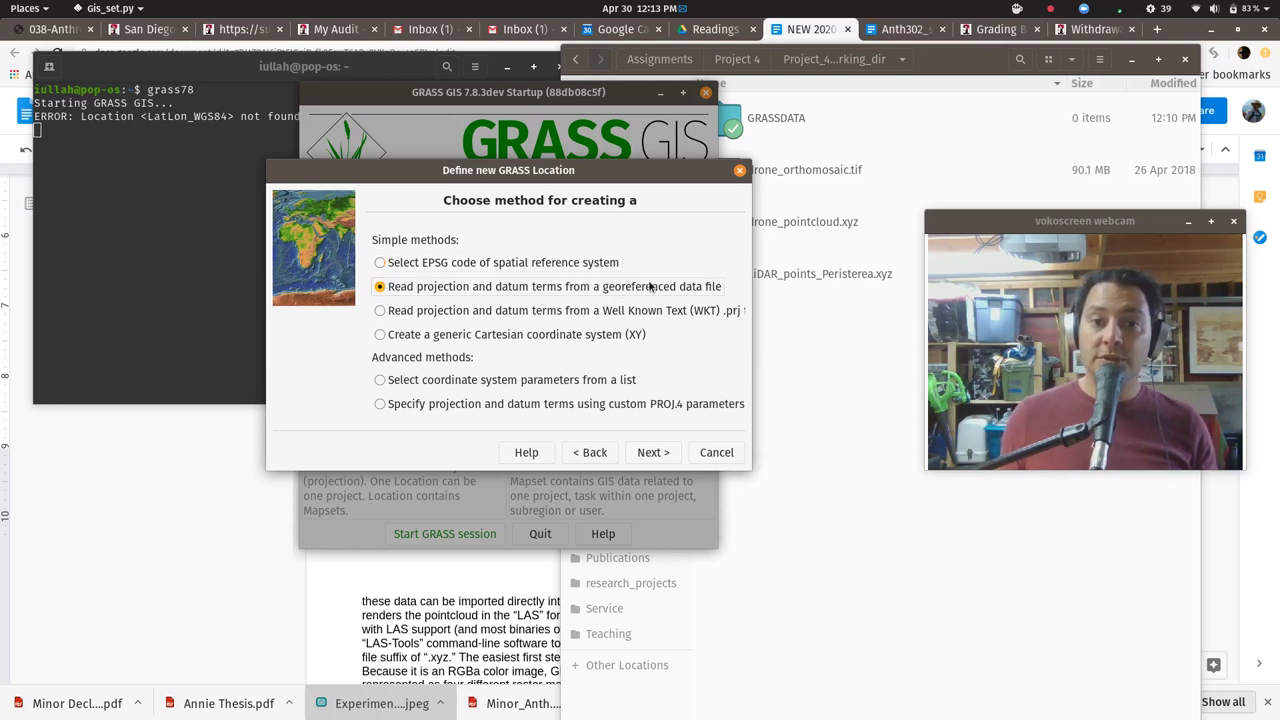
left_click(653, 455)
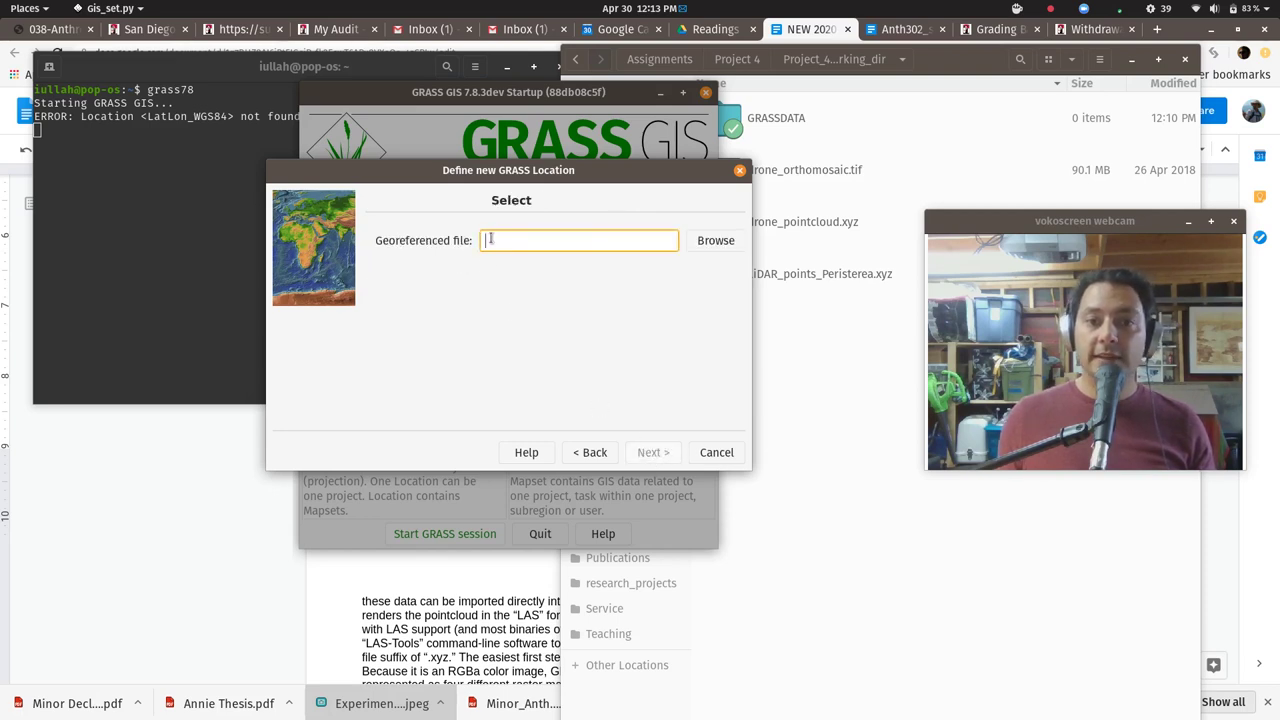
left_click(728, 245)
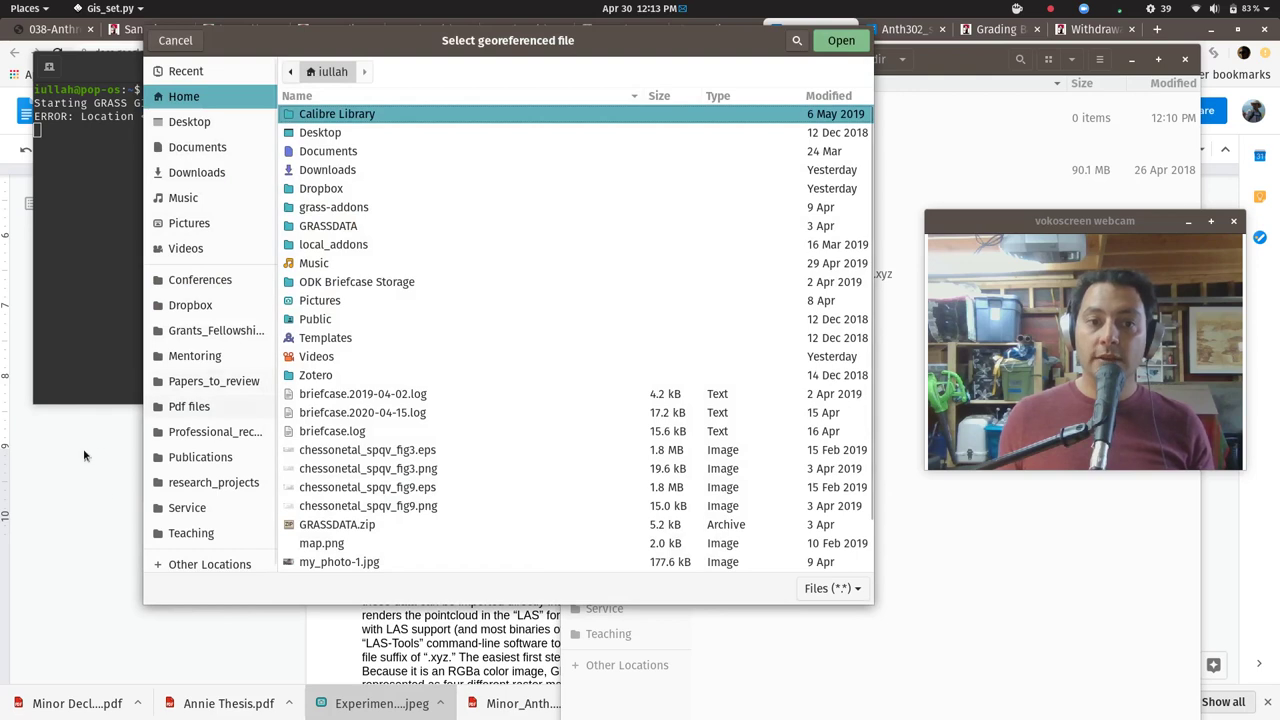
Pick drone_orthomosaic.tif in Project_4_working_dir as the georeferenced file.
left_click(210, 538)
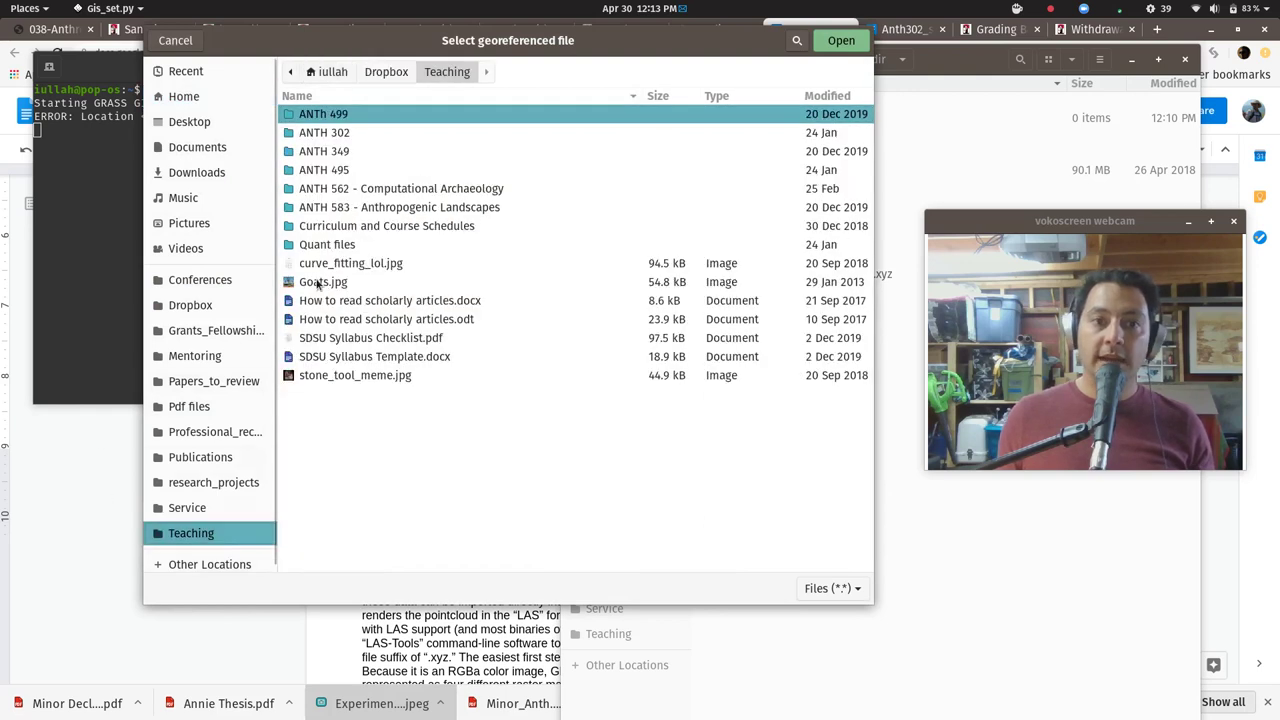
double_click(354, 188)
double_click(345, 135)
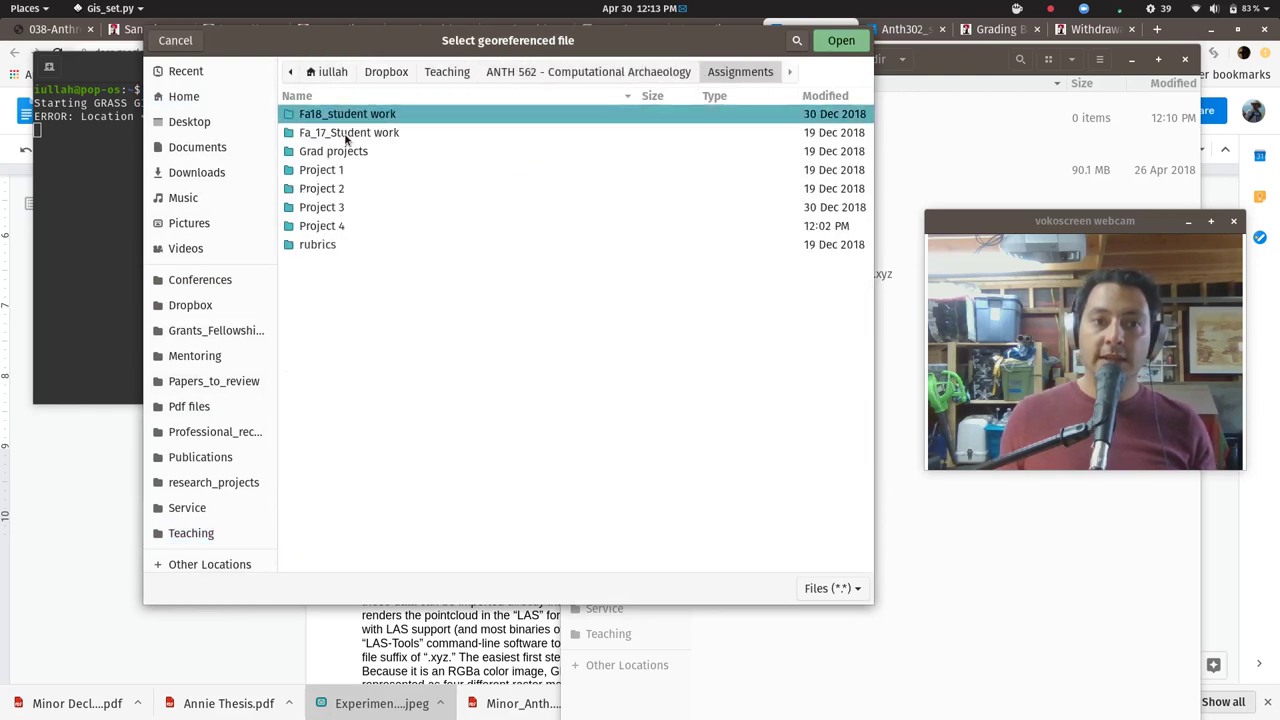
double_click(324, 227)
double_click(347, 151)
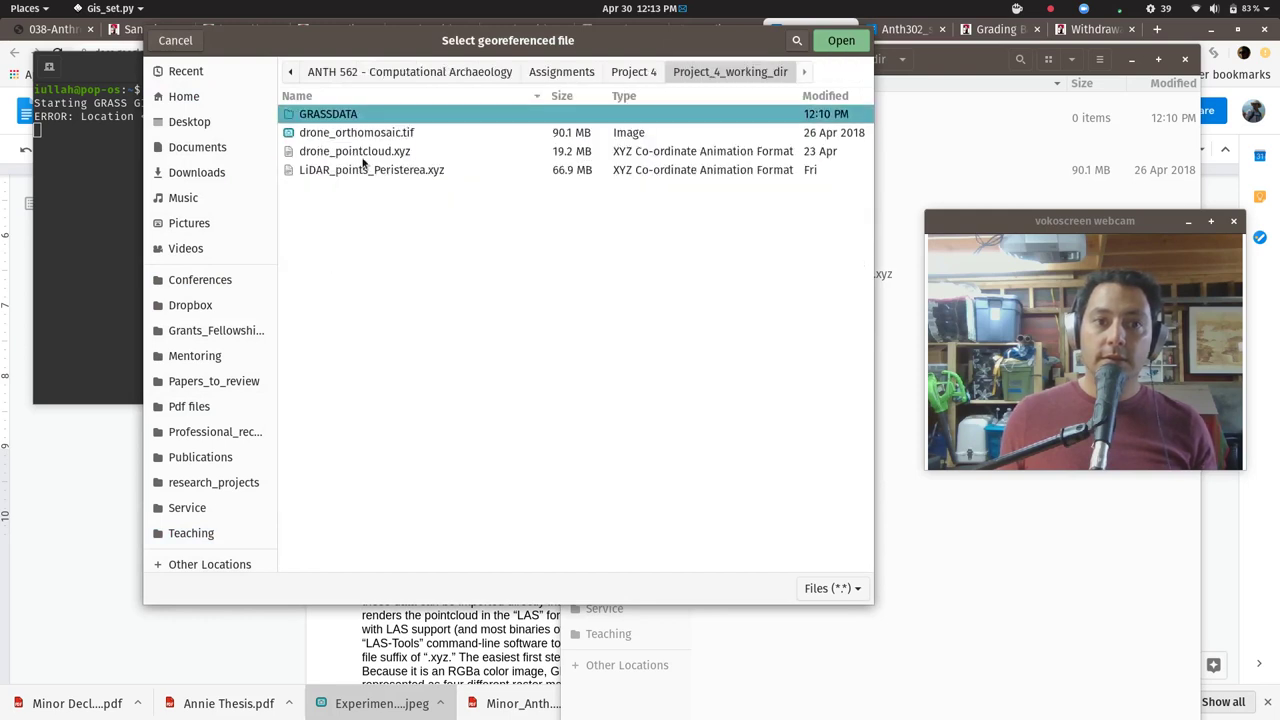
left_click(403, 138)
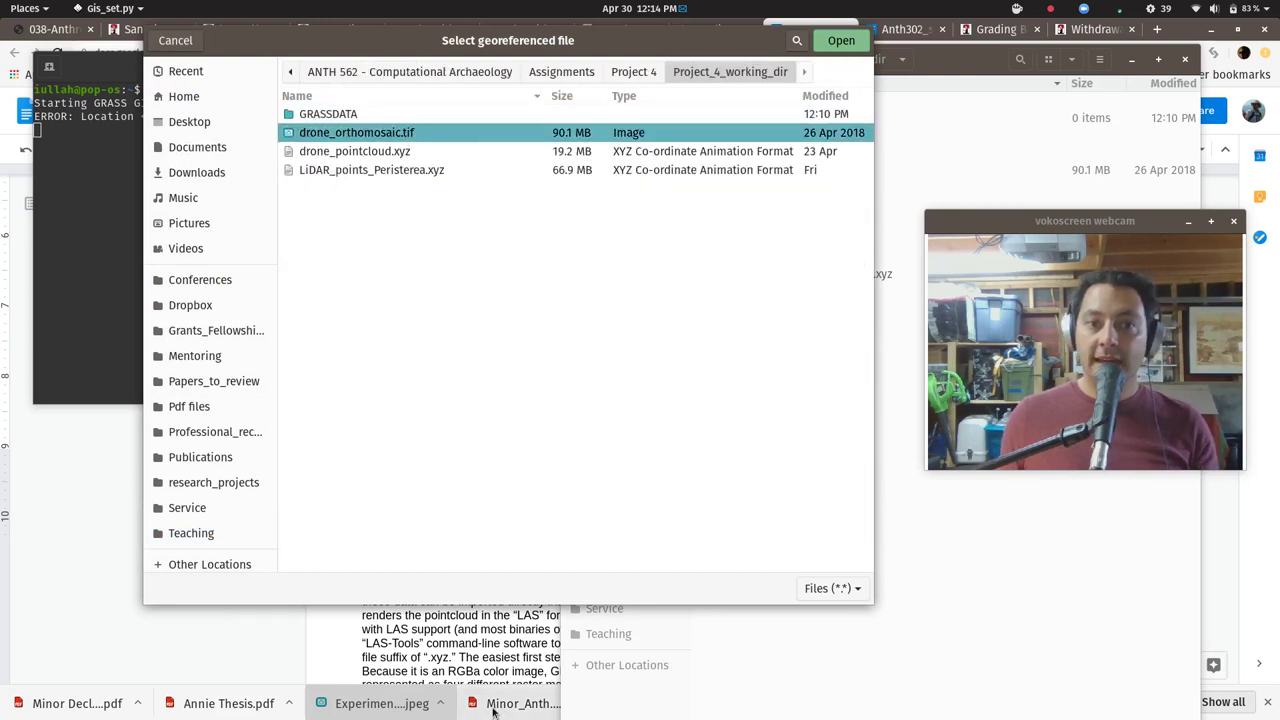
left_click(842, 46)
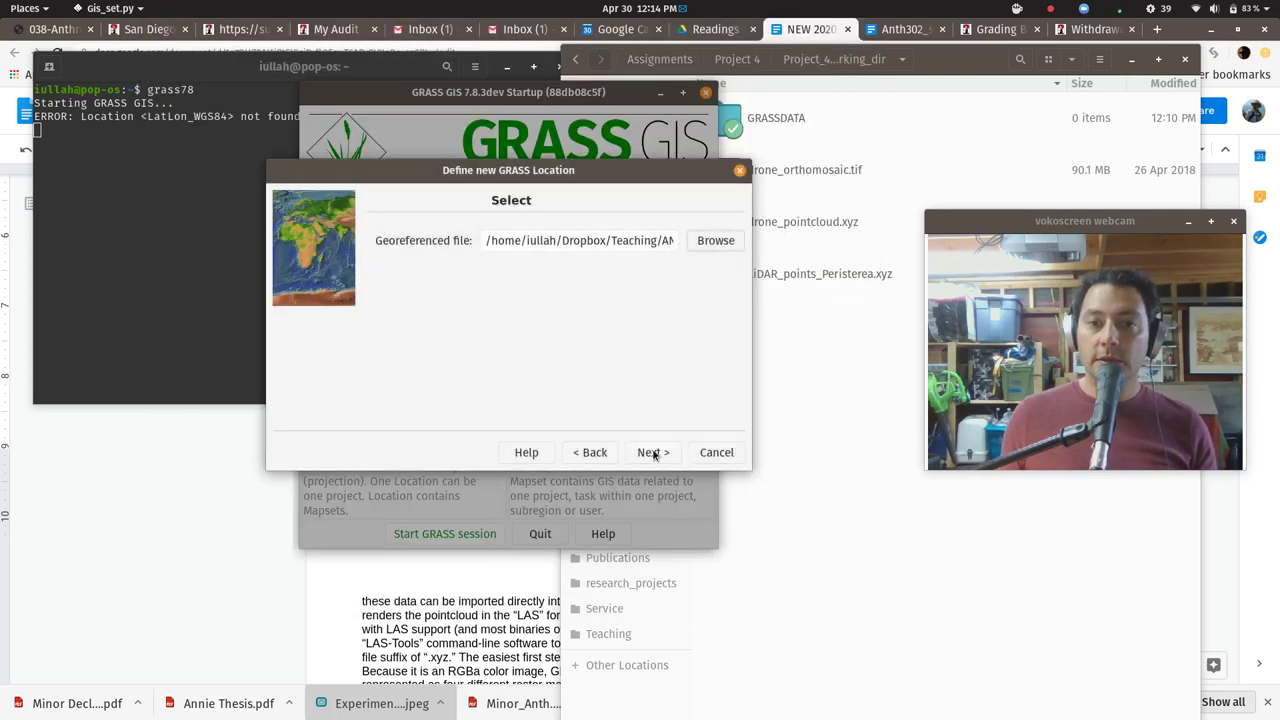
Review the UTMz33N_wgs84 location summary and finish creating it in GRASSDATA.
left_click(652, 452)
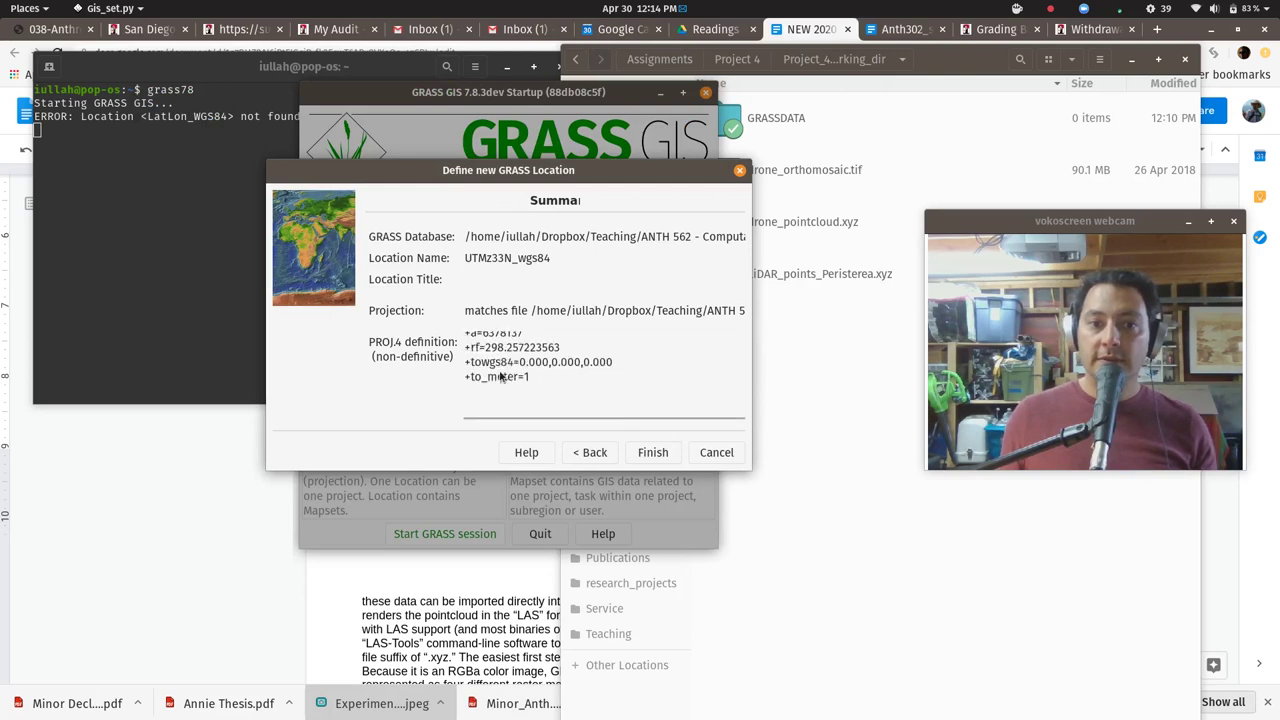
scroll(501, 376, "up", 2)
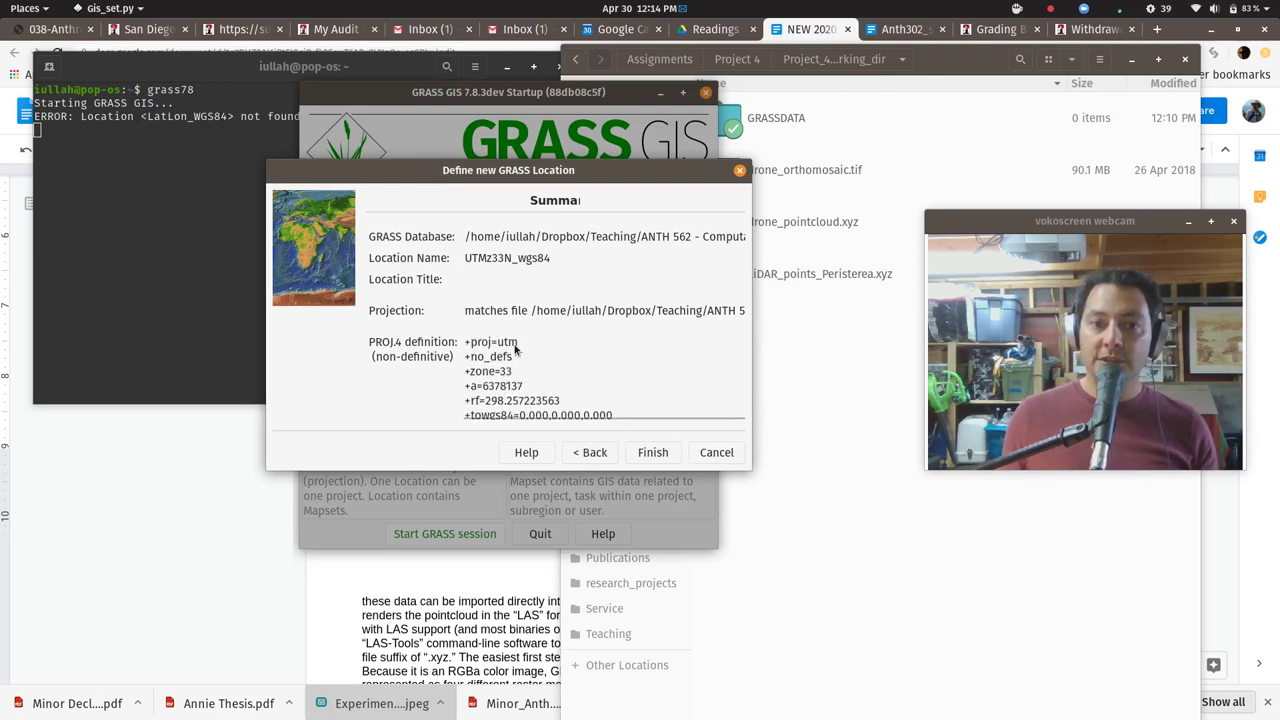
scroll(526, 361, "down", 2)
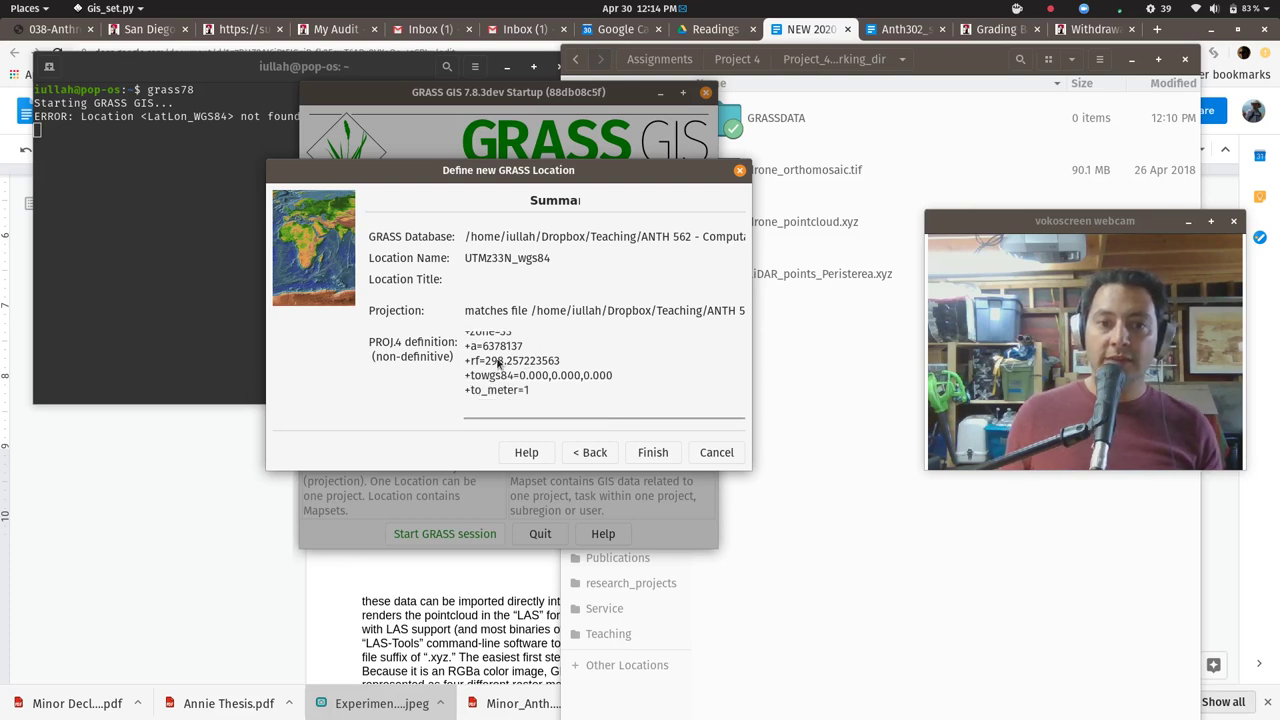
scroll(540, 369, "up", 2)
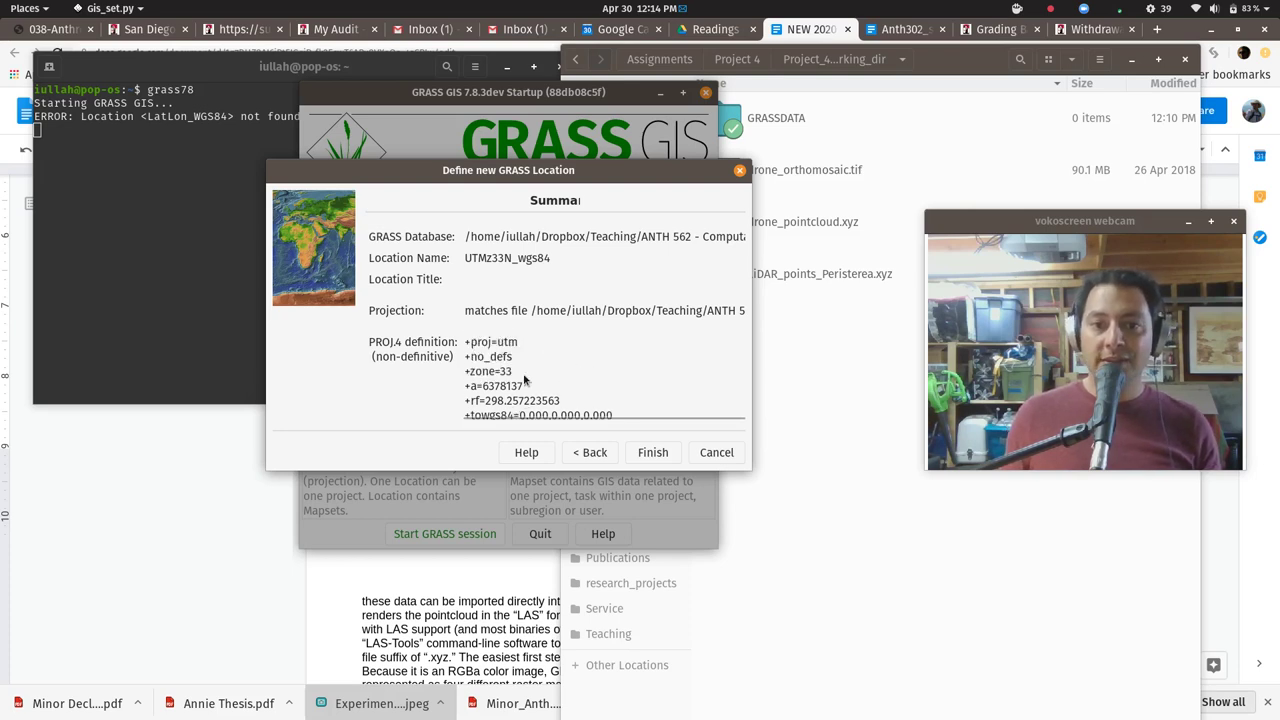
scroll(524, 379, "down", 2)
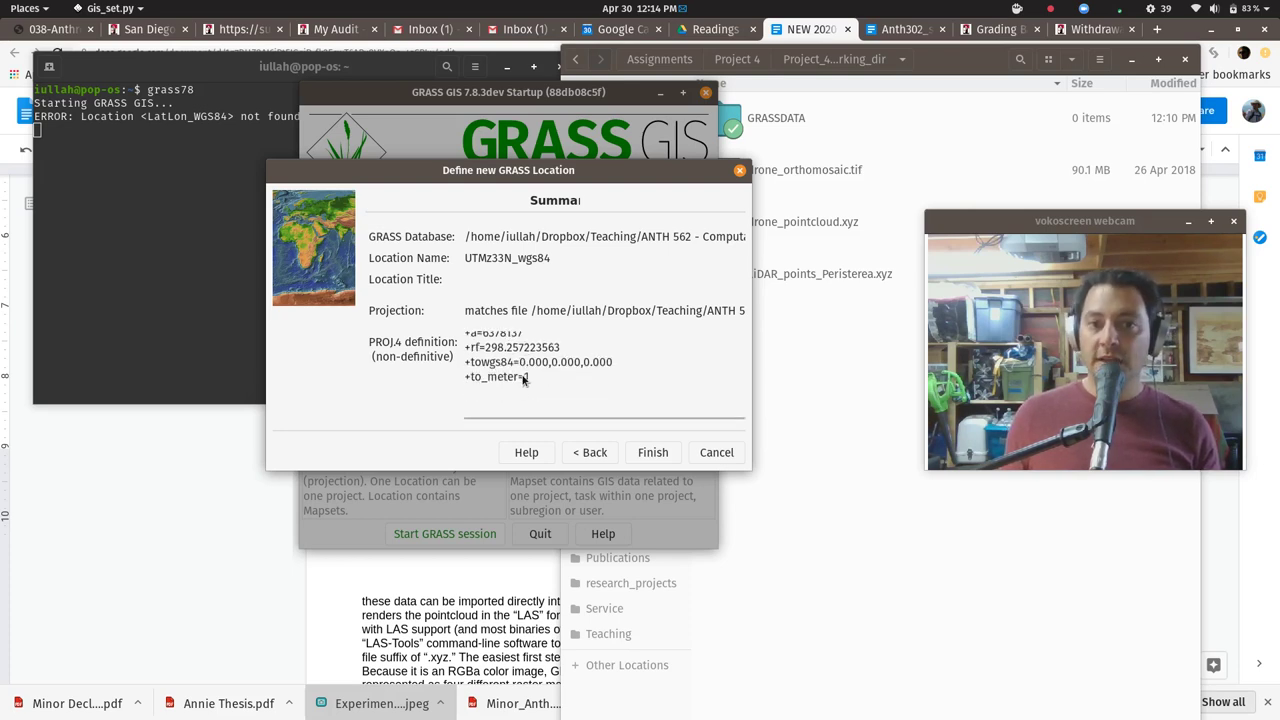
left_click(652, 453)
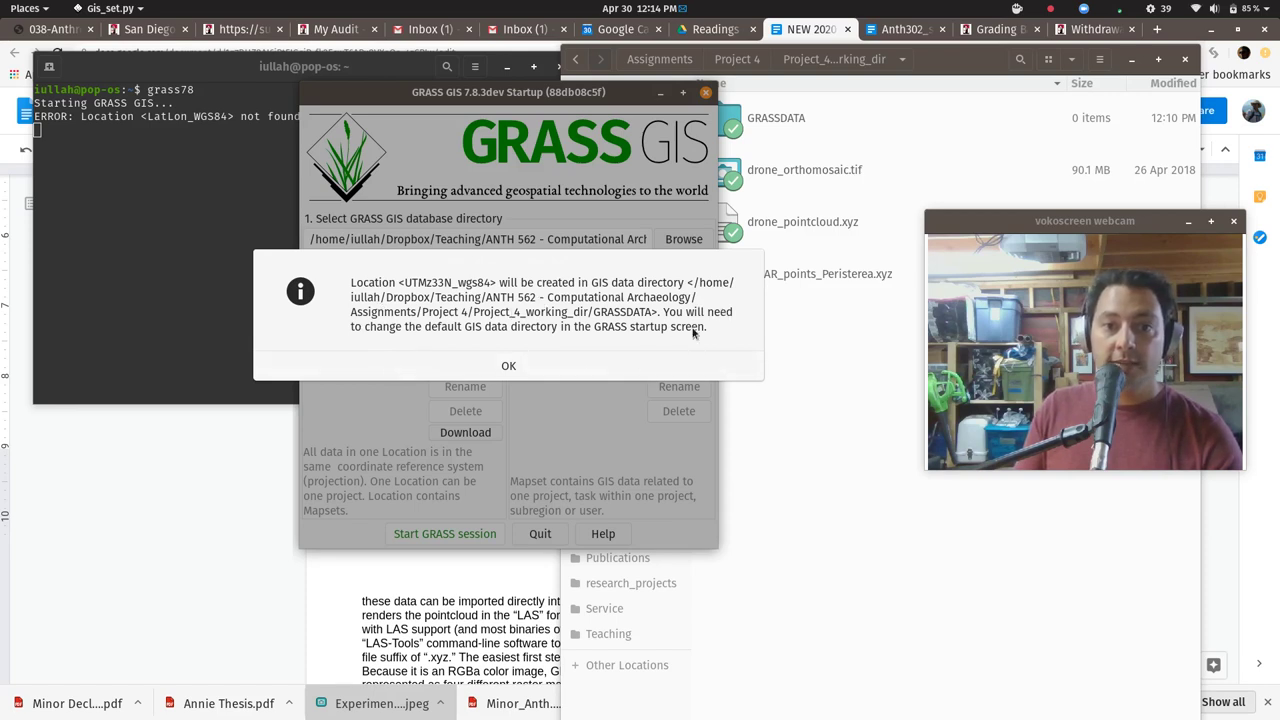
Import drone_orthomosaic.tif into the new UTMz33N_wgs84 location and start a session in PERMANENT.
left_click(521, 360)
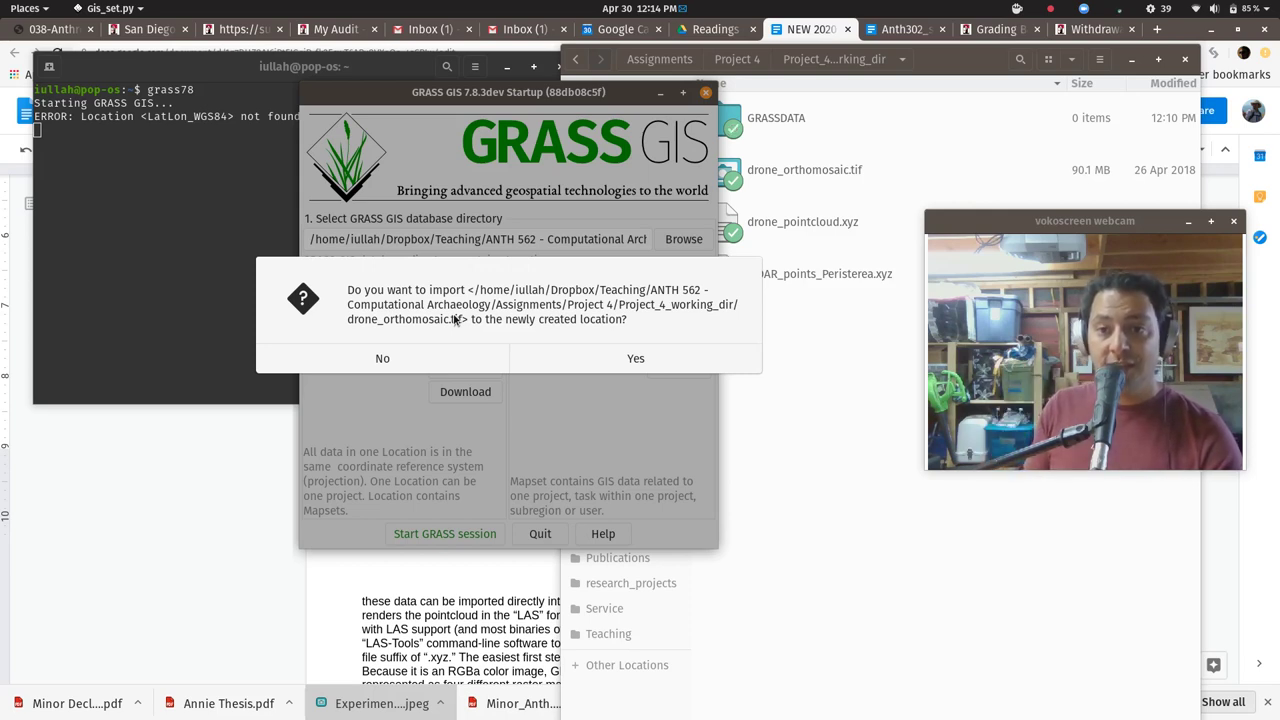
left_click(632, 359)
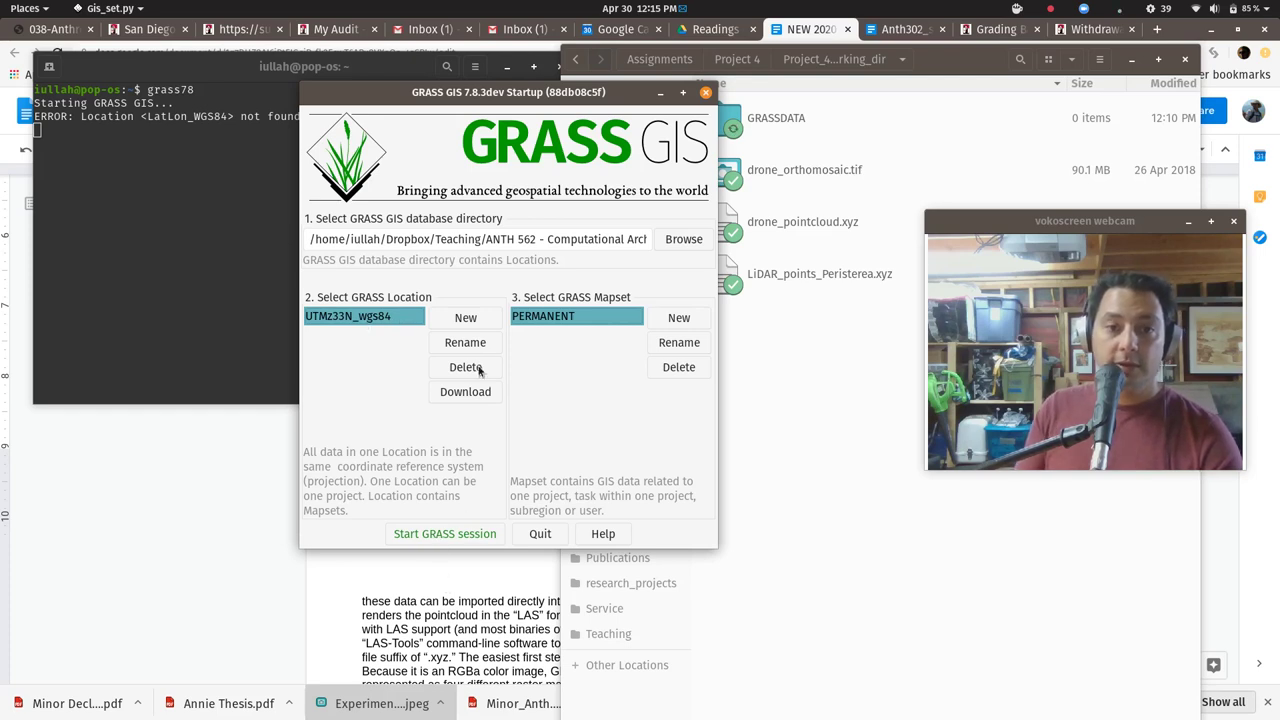
left_click_drag(537, 90, 370, 68)
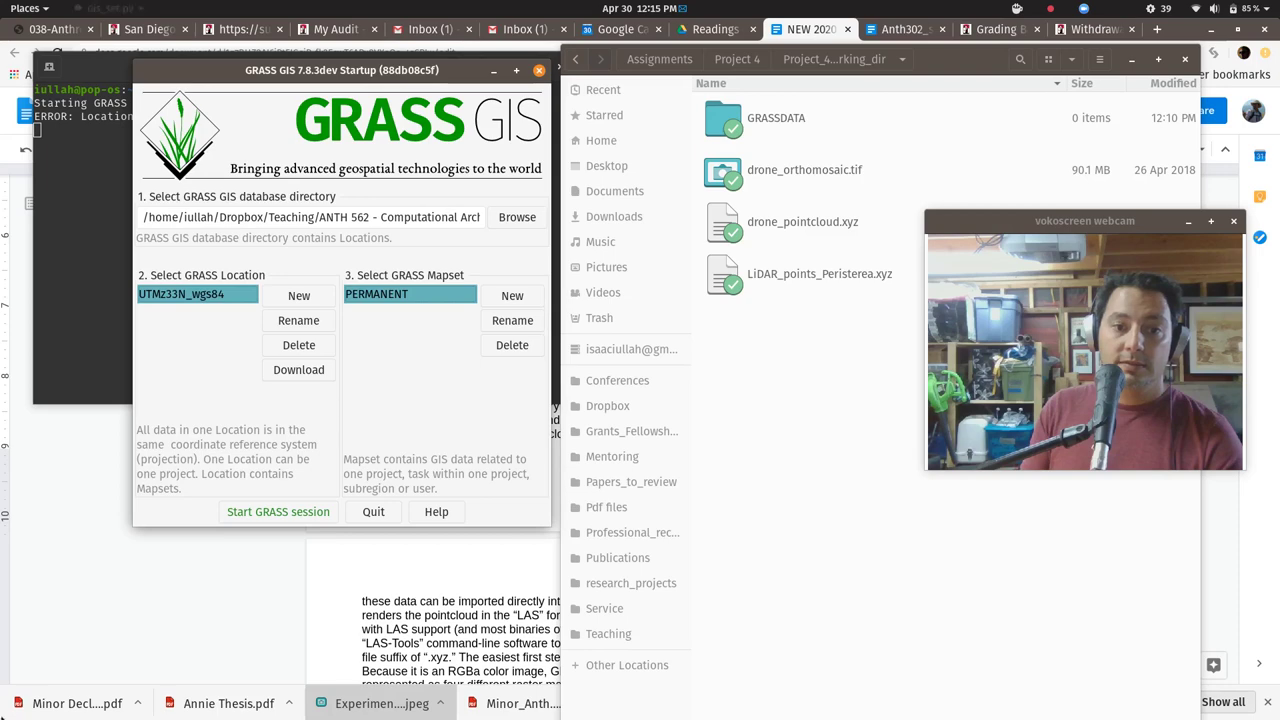
key("super")
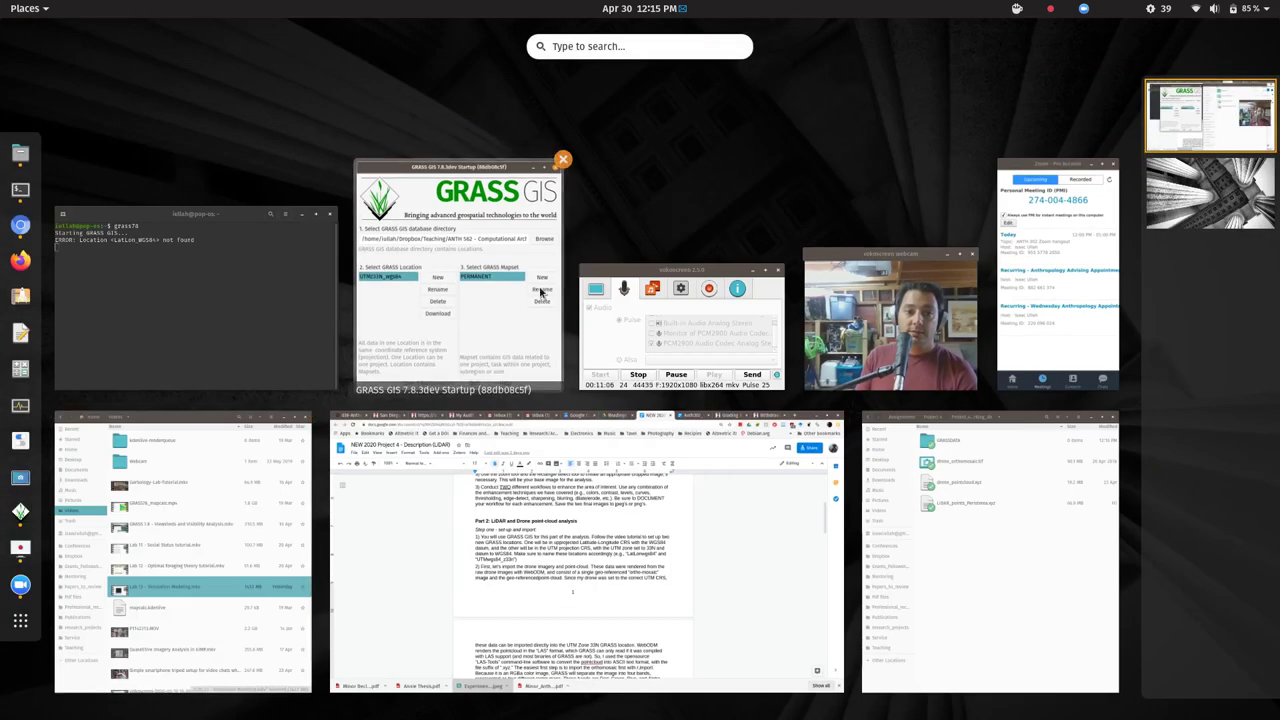
left_click(680, 307)
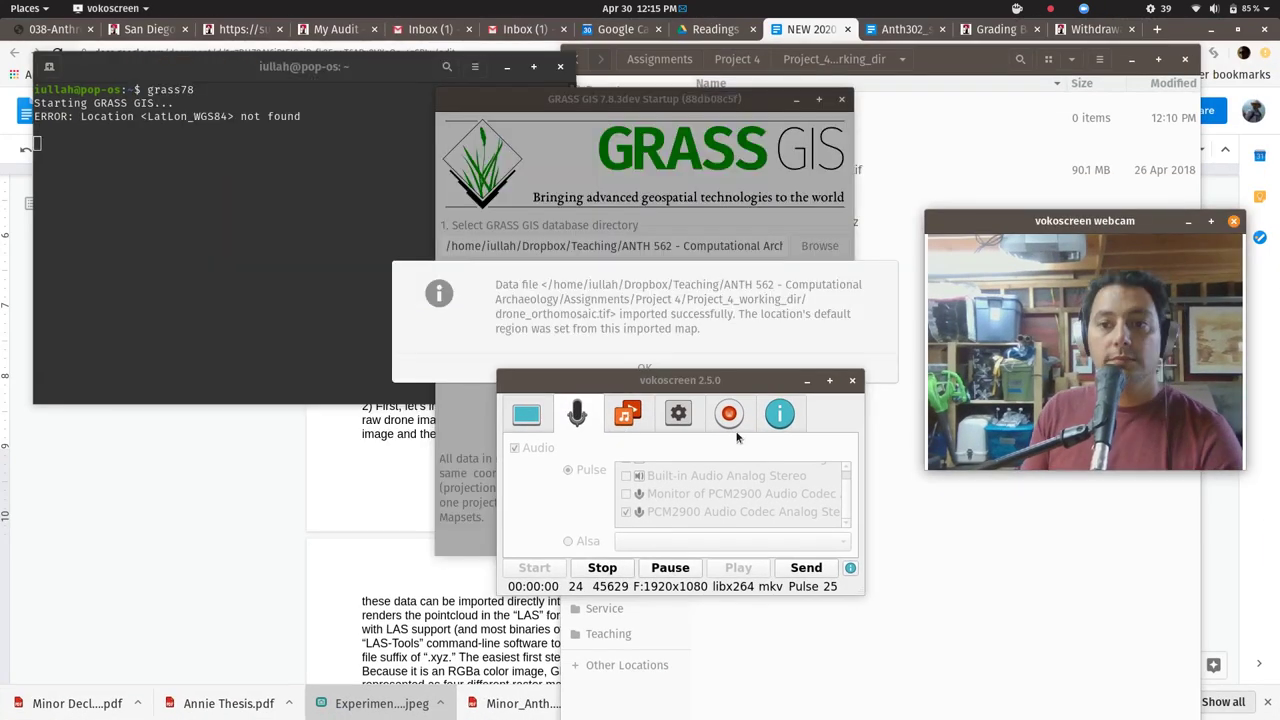
left_click(807, 381)
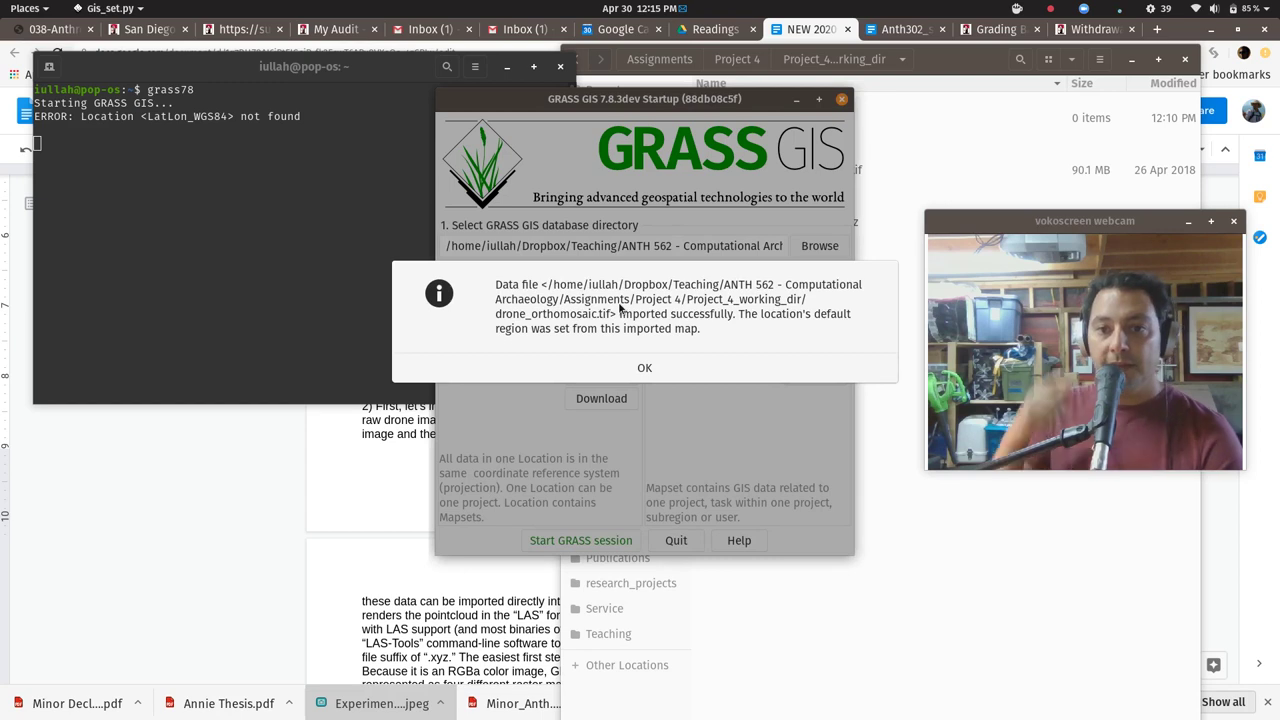
left_click(644, 369)
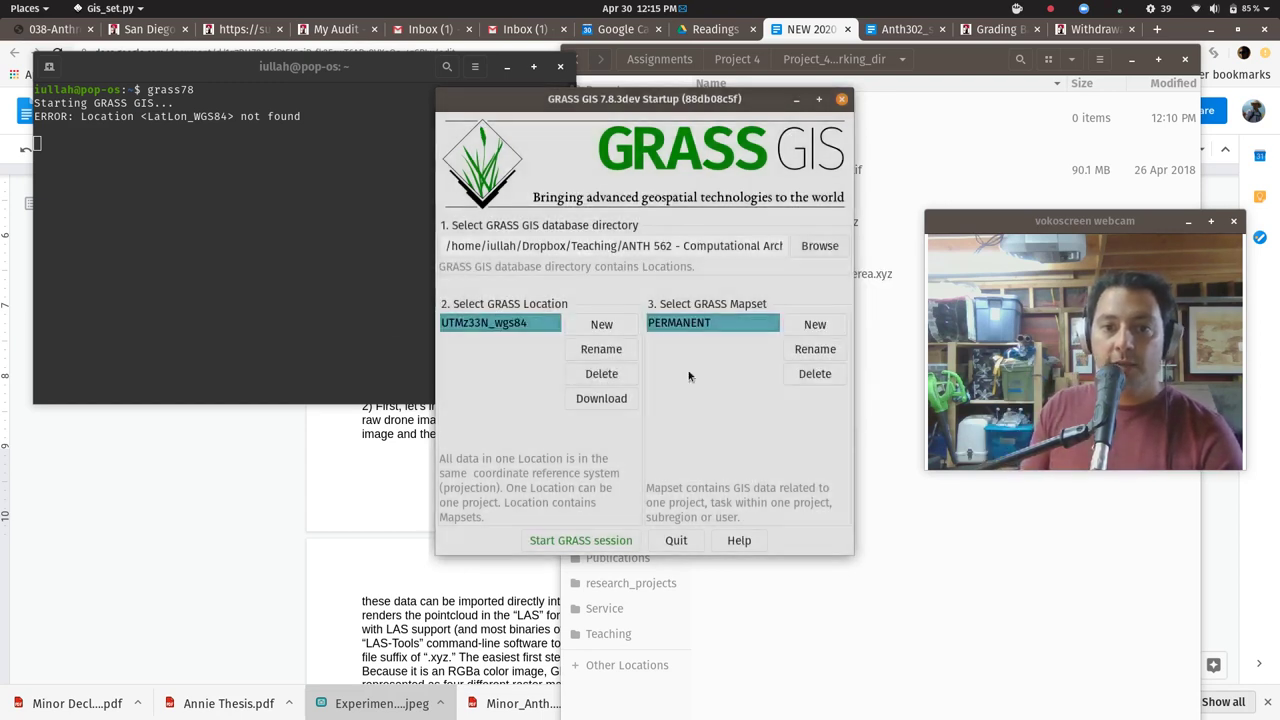
left_click(581, 540)
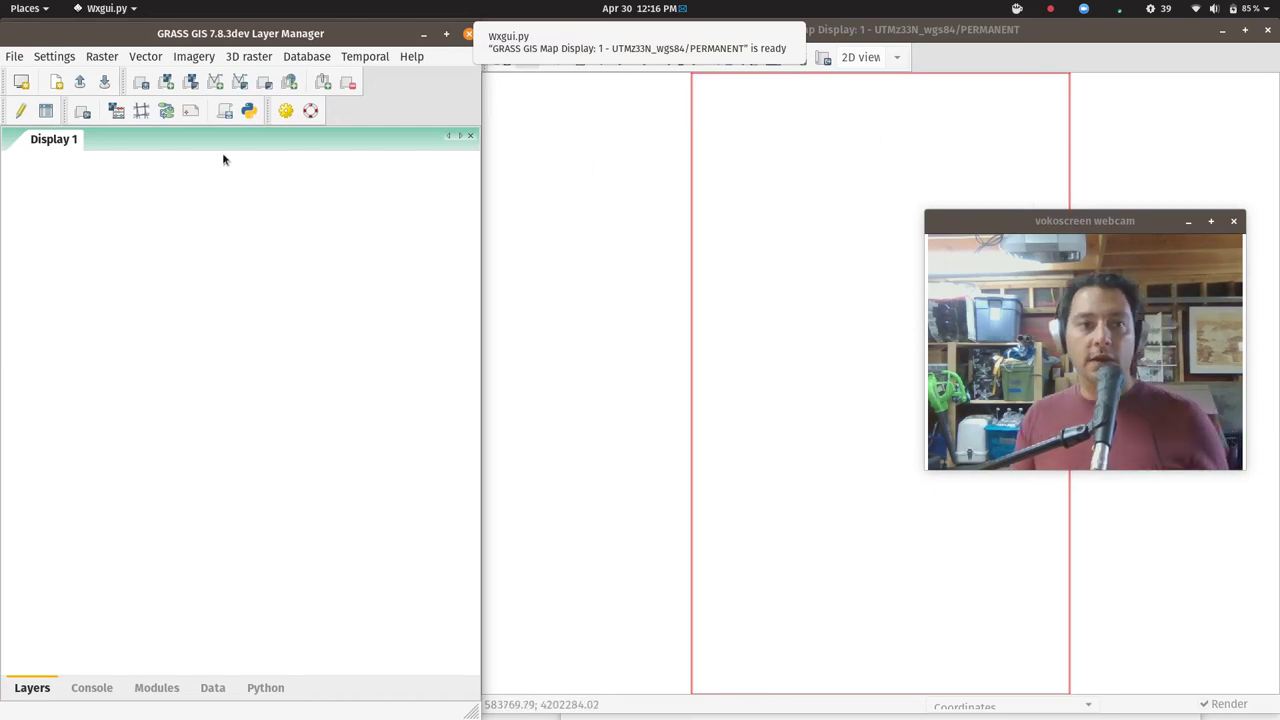
Add drone_orthomosaic.red as a raster layer on the map display.
left_click(166, 82)
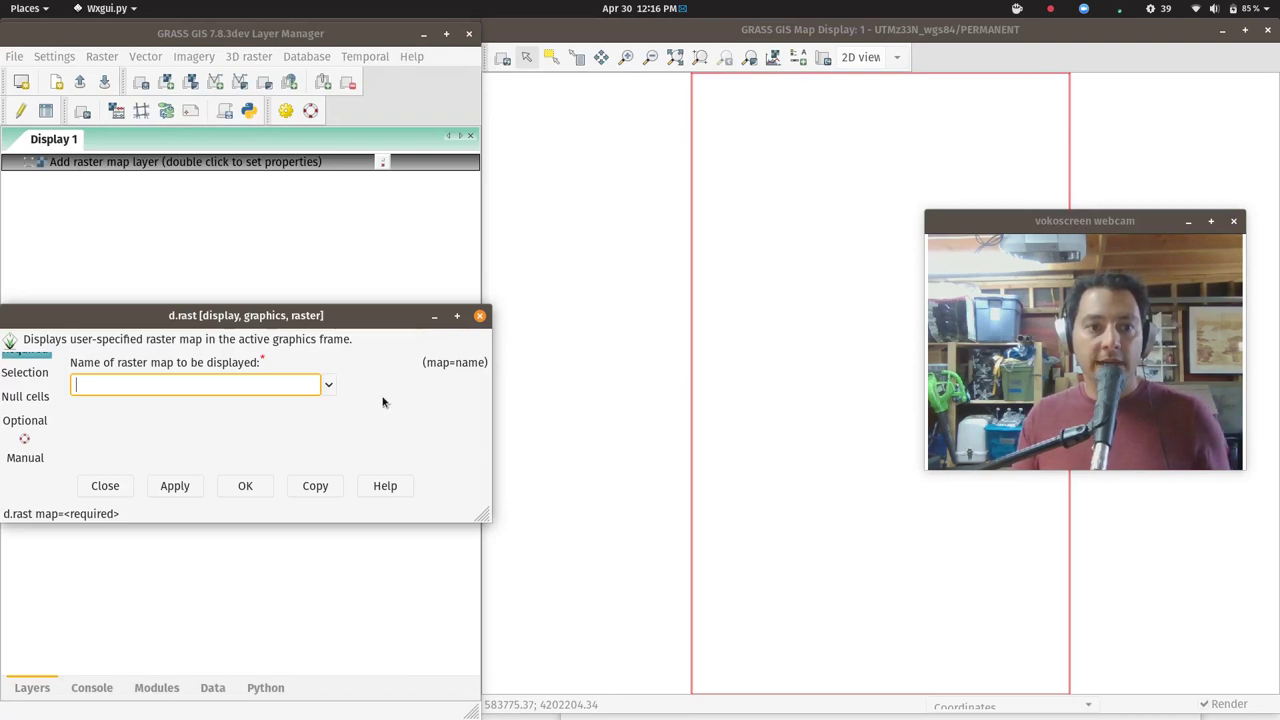
left_click(327, 386)
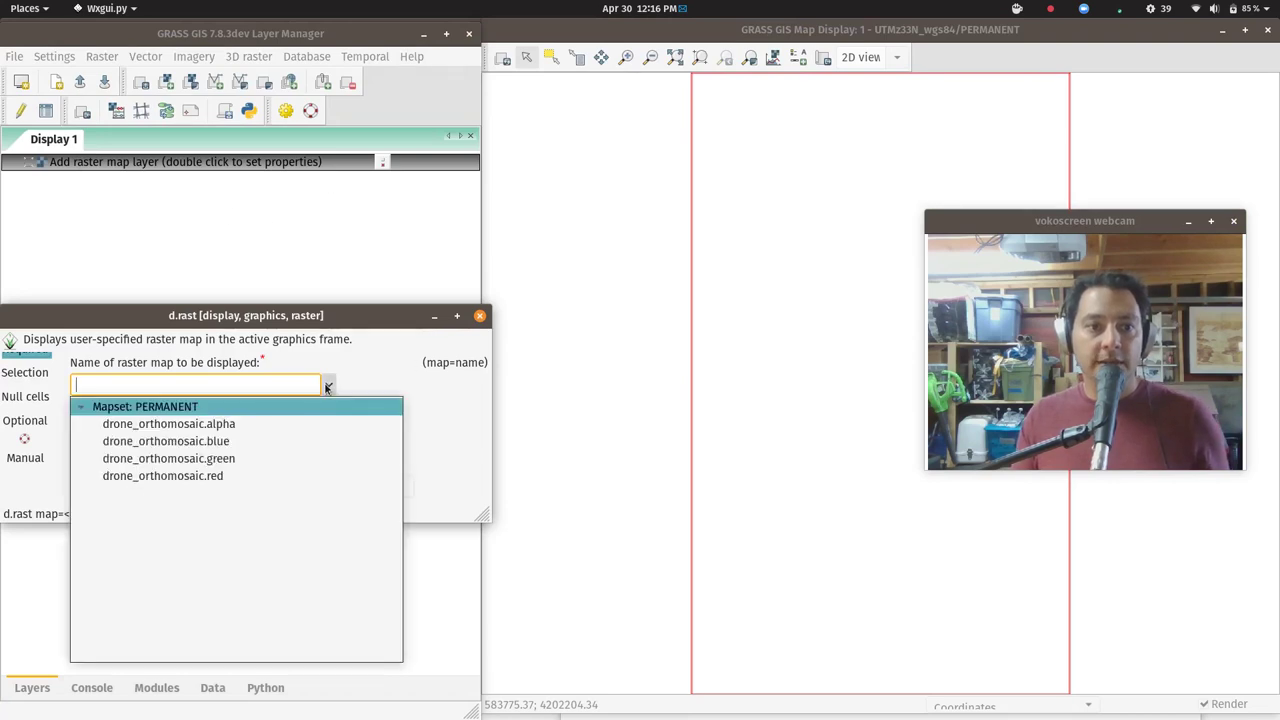
left_click(220, 478)
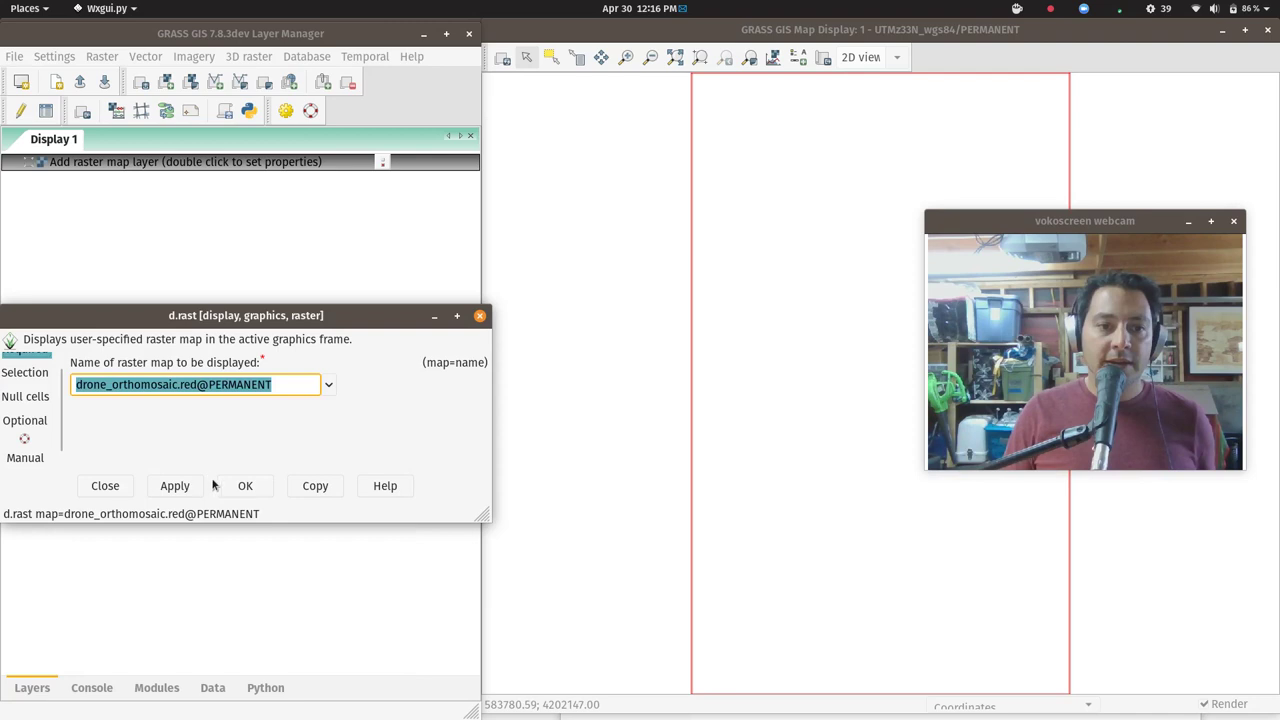
left_click(243, 487)
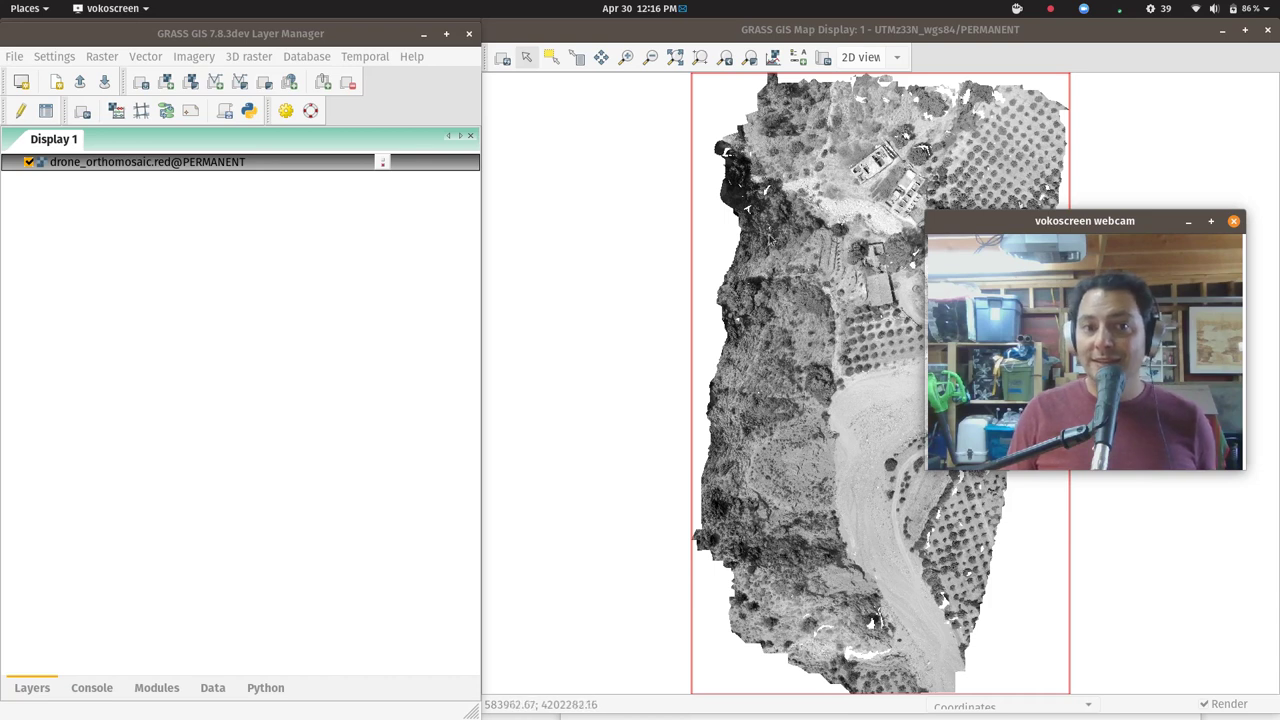
Switch the layer's raster from the red band to green, then to drone_orthomosaic.blue.
double_click(51, 166)
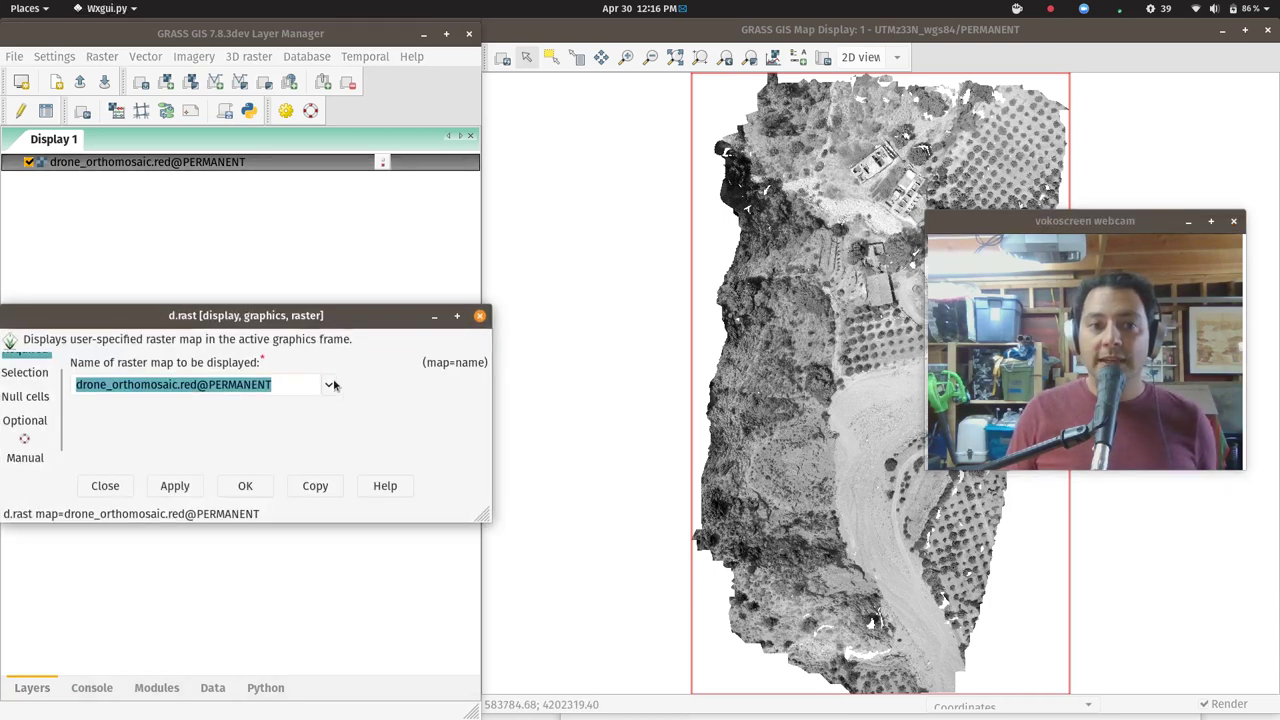
left_click(330, 386)
left_click(185, 460)
left_click(255, 488)
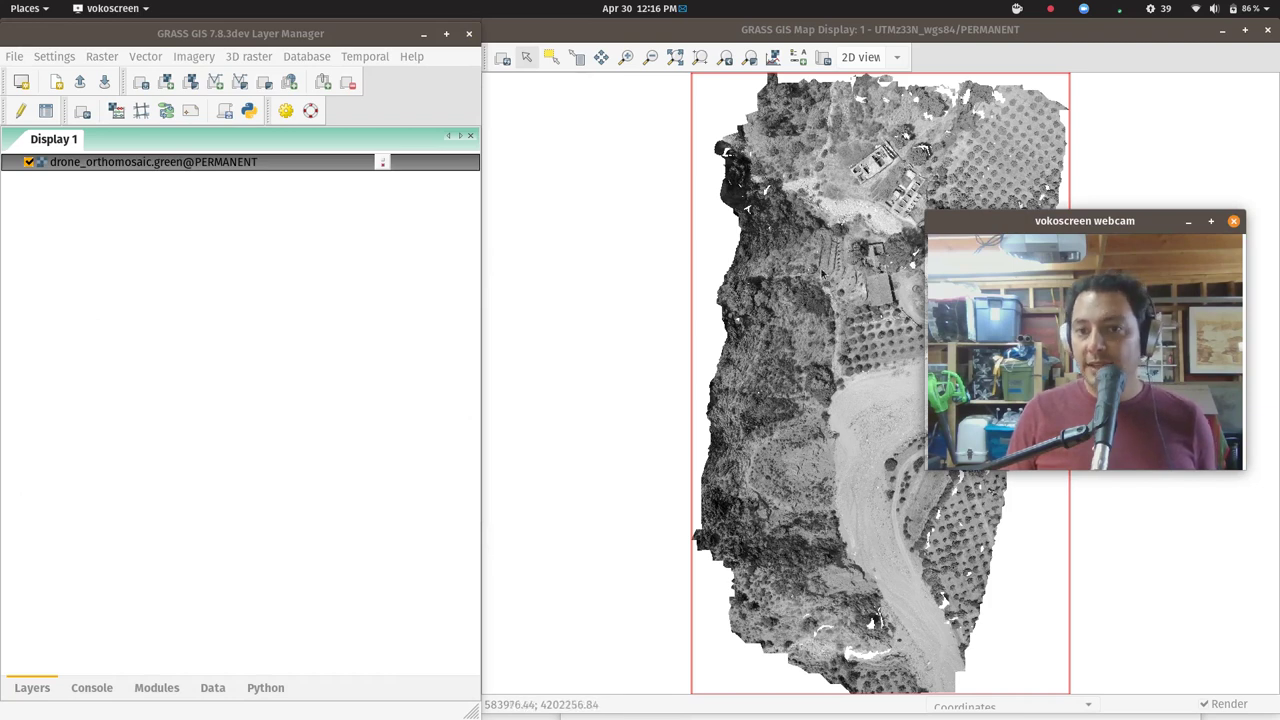
double_click(209, 166)
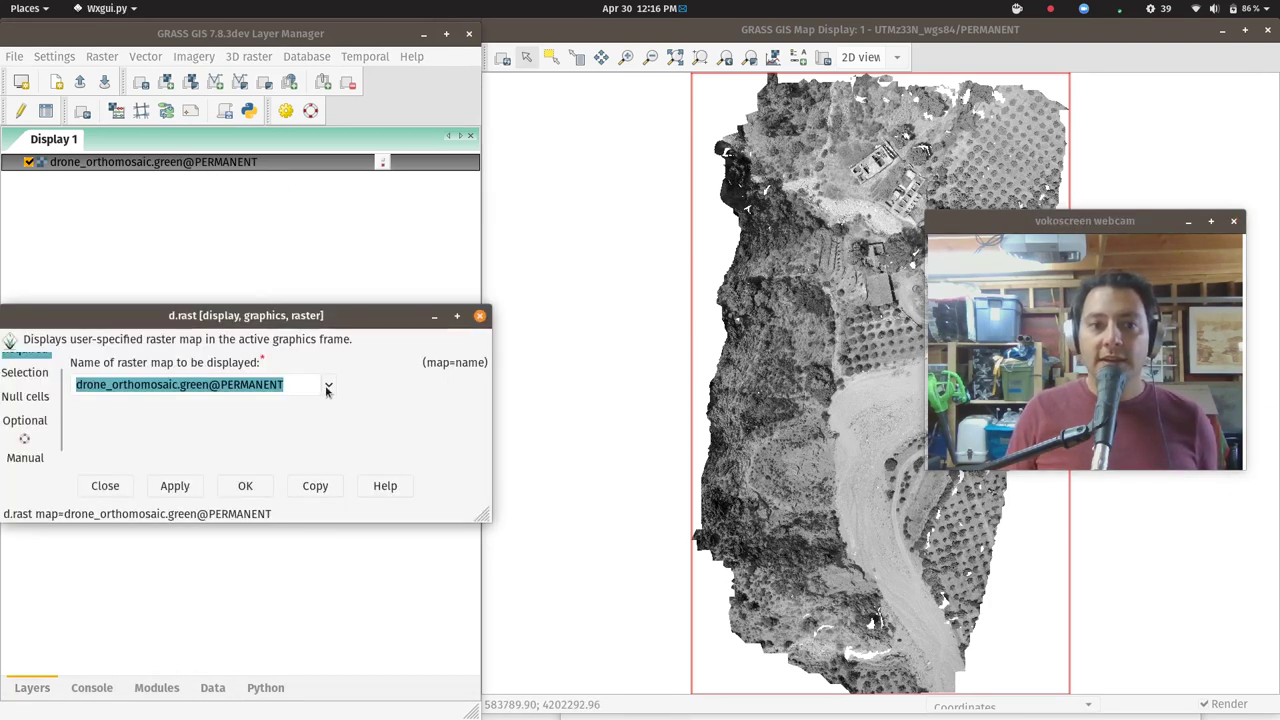
left_click(329, 387)
left_click(185, 441)
left_click(247, 486)
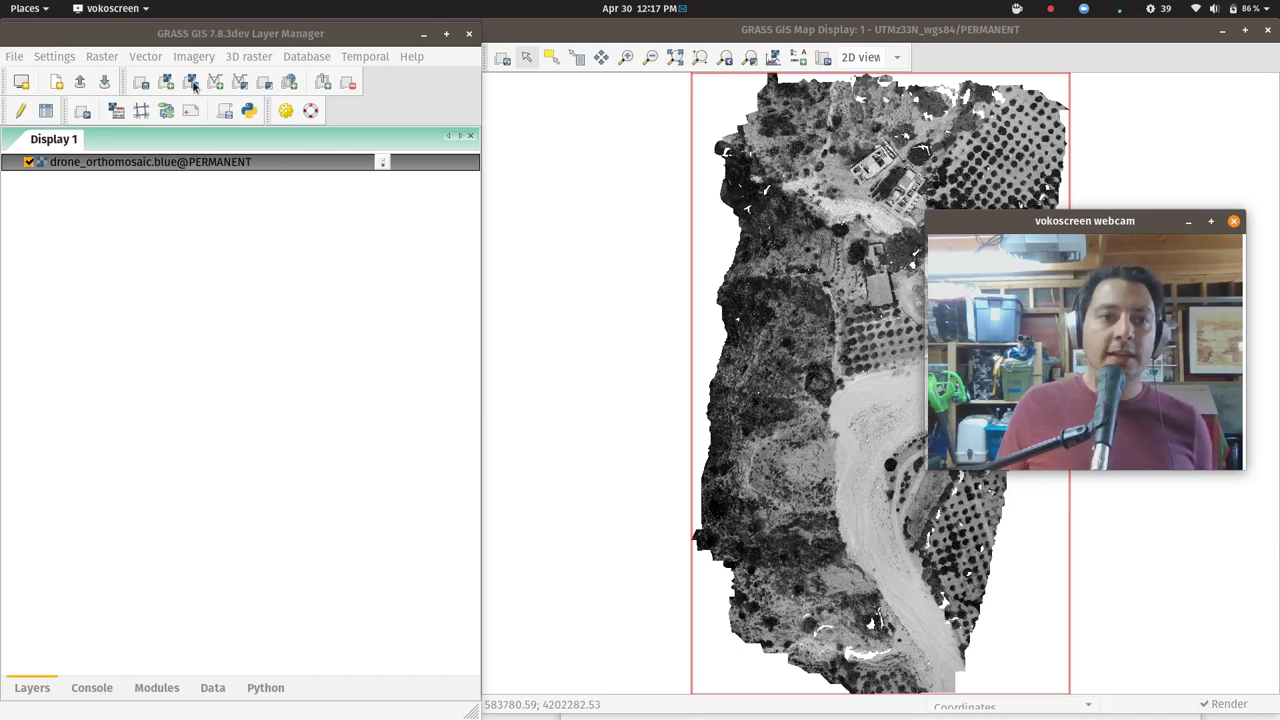
left_click(190, 38)
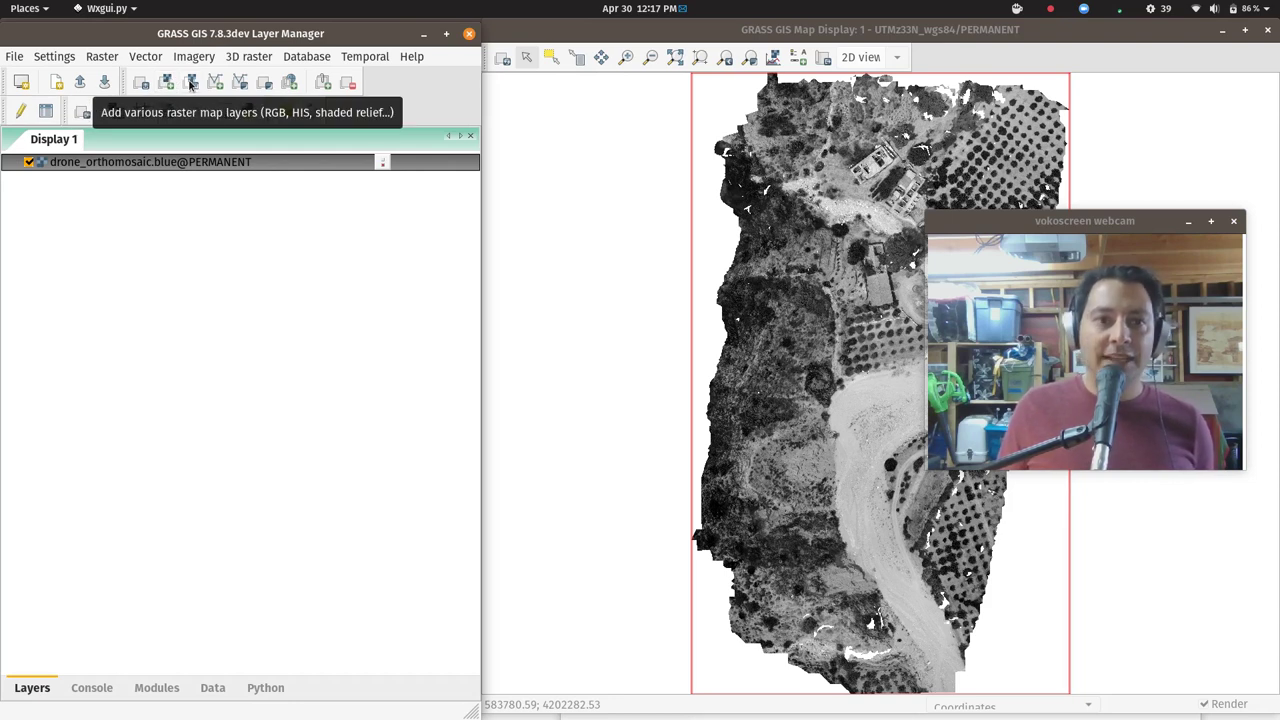
Add an RGB layer using drone_orthomosaic.red, .green and .blue as the three channels.
left_click(190, 85)
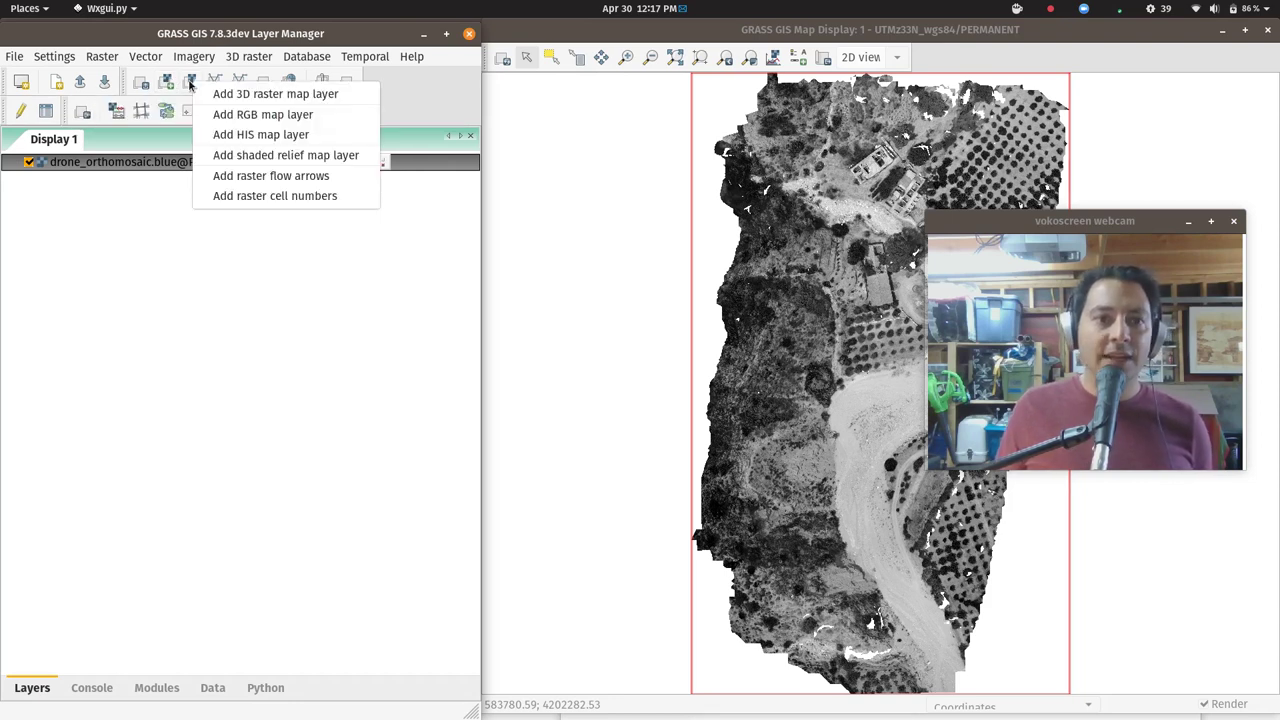
left_click(300, 118)
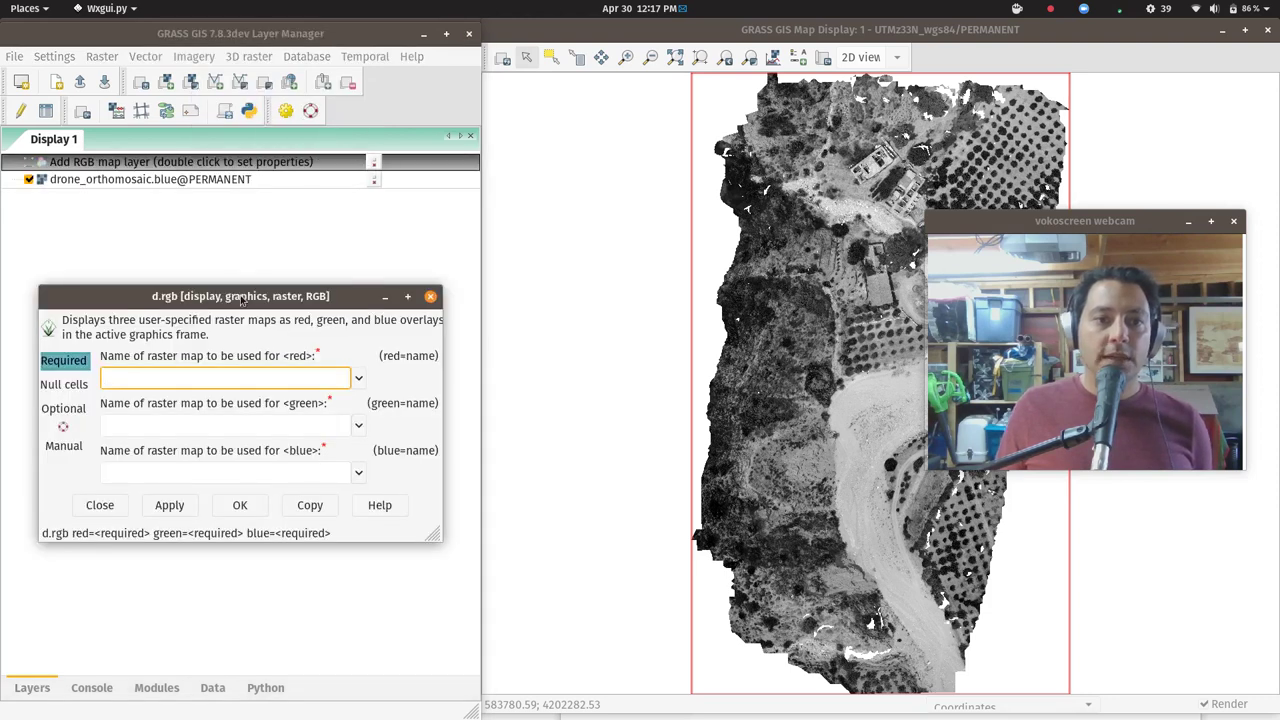
left_click_drag(241, 296, 316, 178)
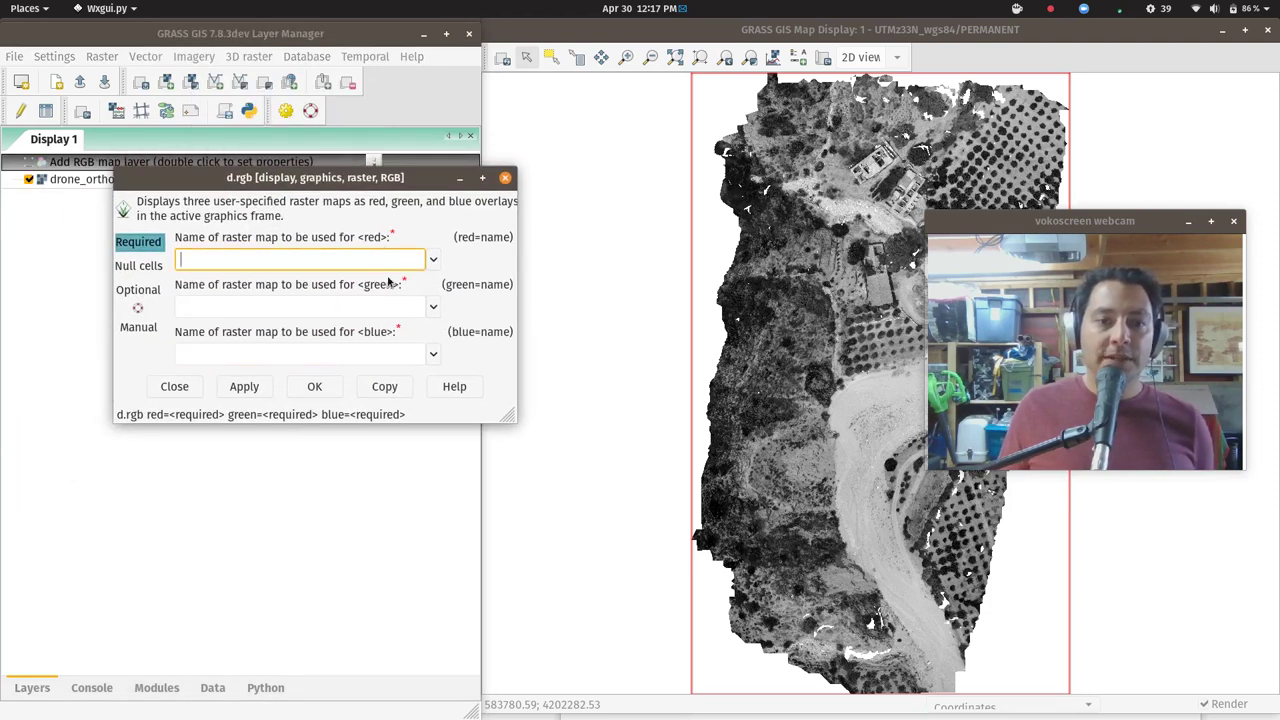
left_click(434, 262)
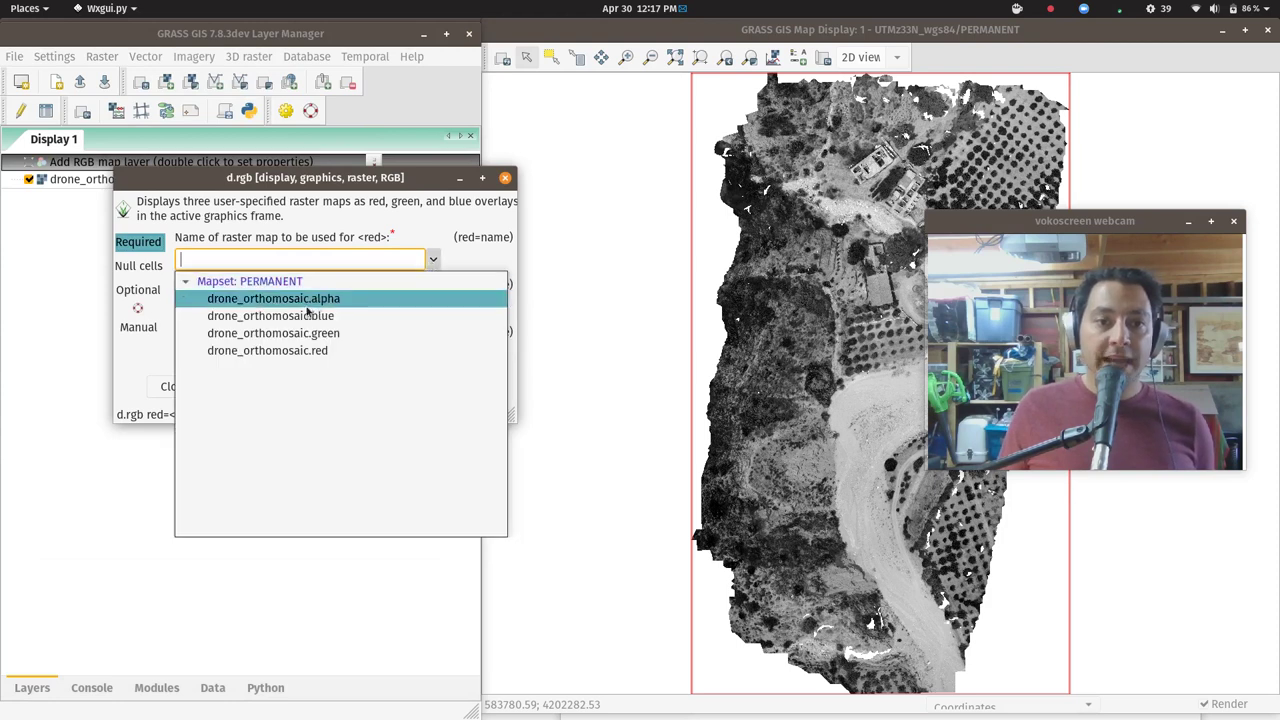
left_click(300, 350)
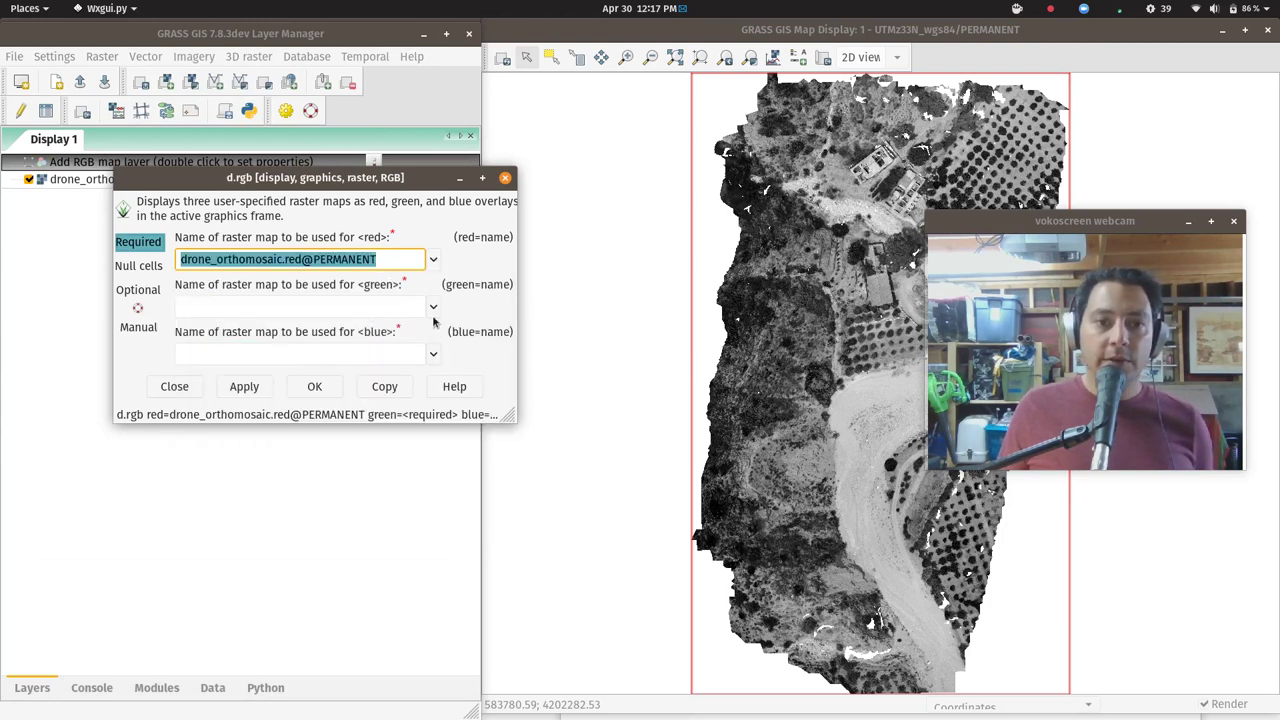
left_click(433, 307)
left_click(316, 384)
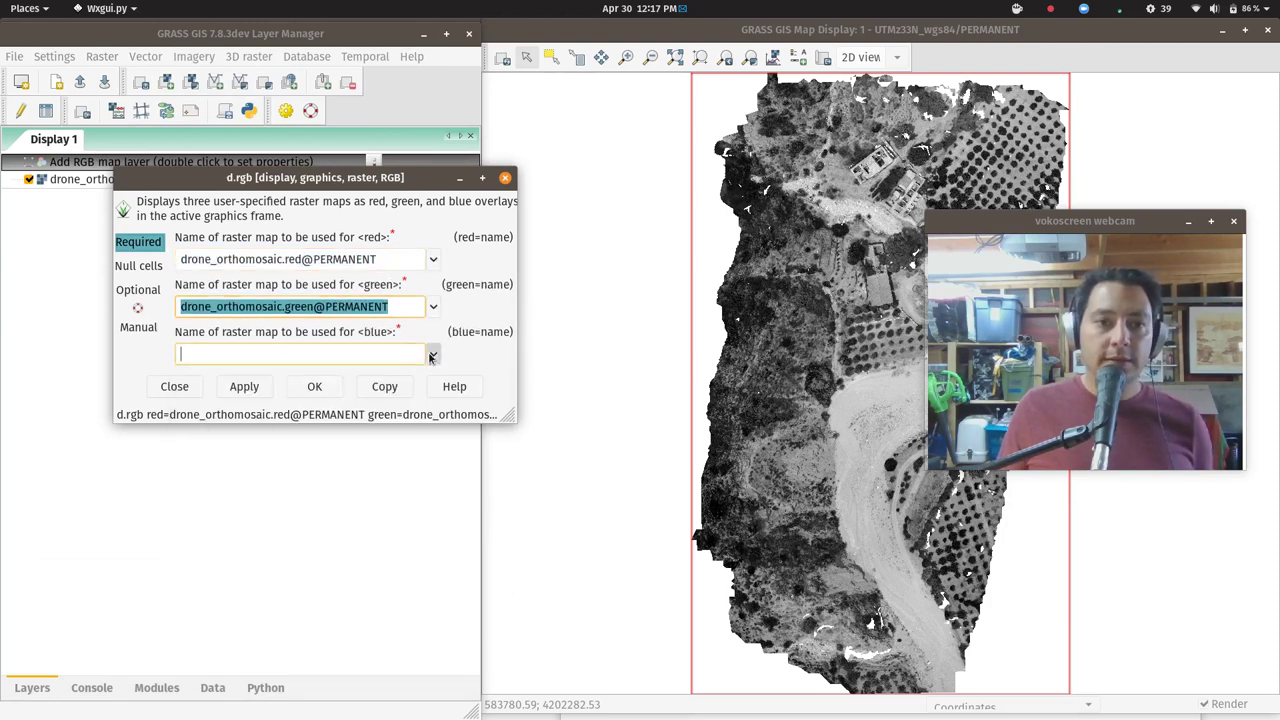
left_click(433, 354)
left_click(290, 405)
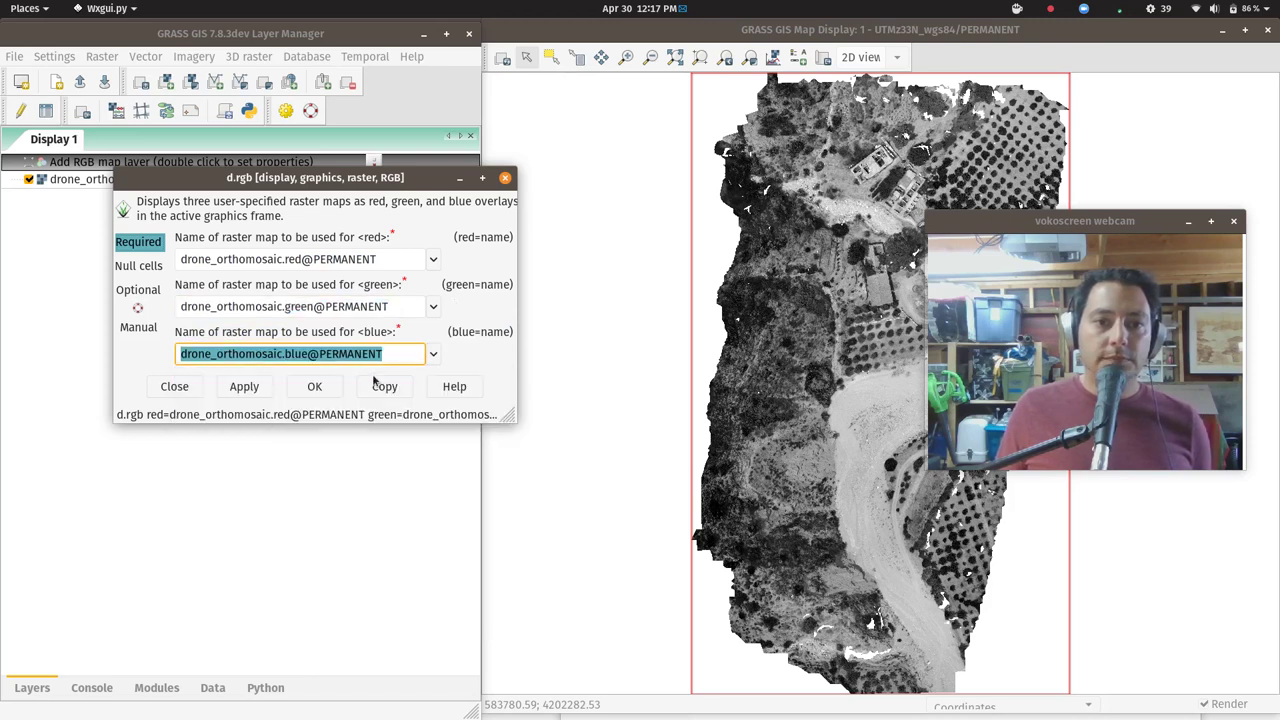
left_click(150, 292)
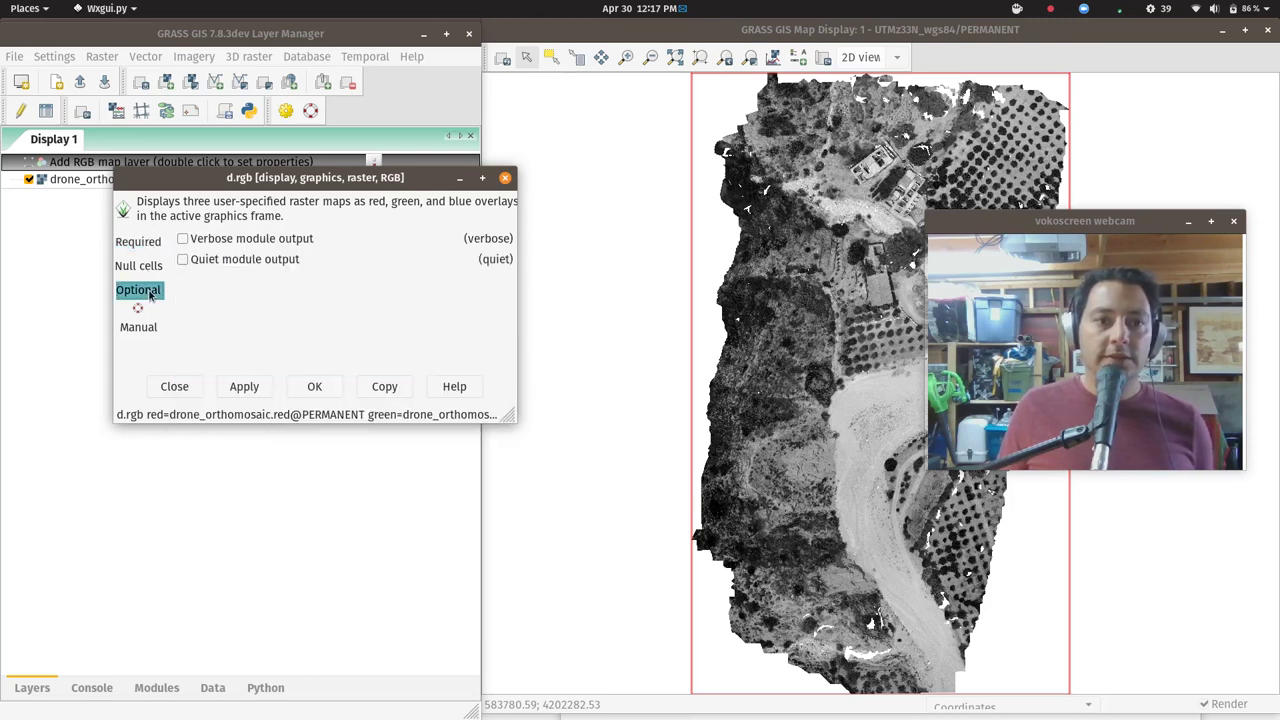
left_click(128, 268)
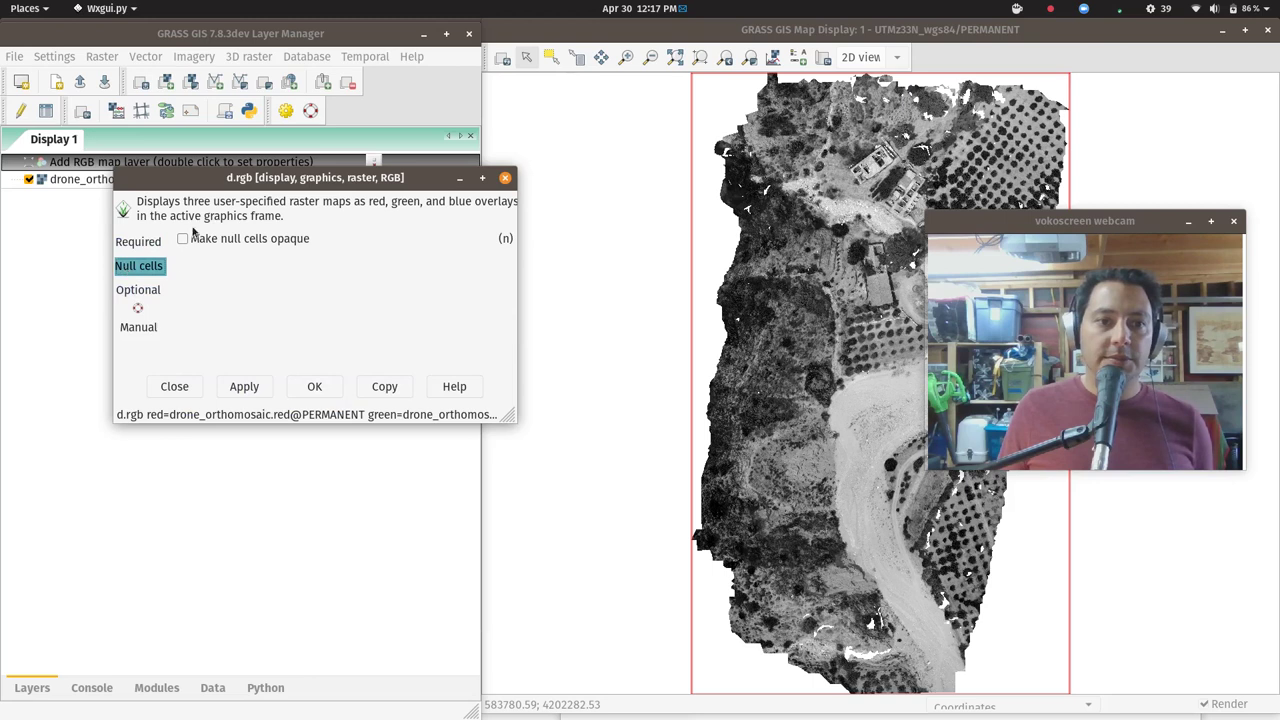
left_click(316, 386)
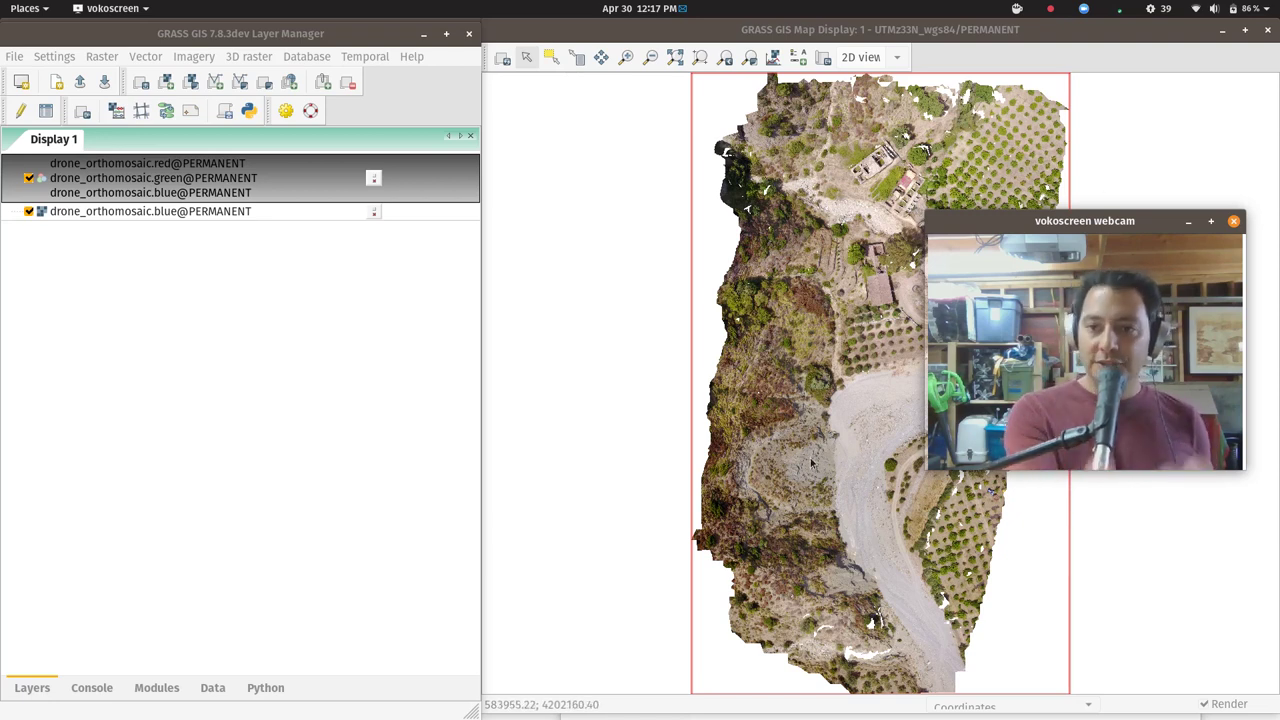
Move the blue-band layer to the top and switch it to show drone_orthomosaic.alpha.
left_click(127, 217)
left_click_drag(127, 213, 145, 177)
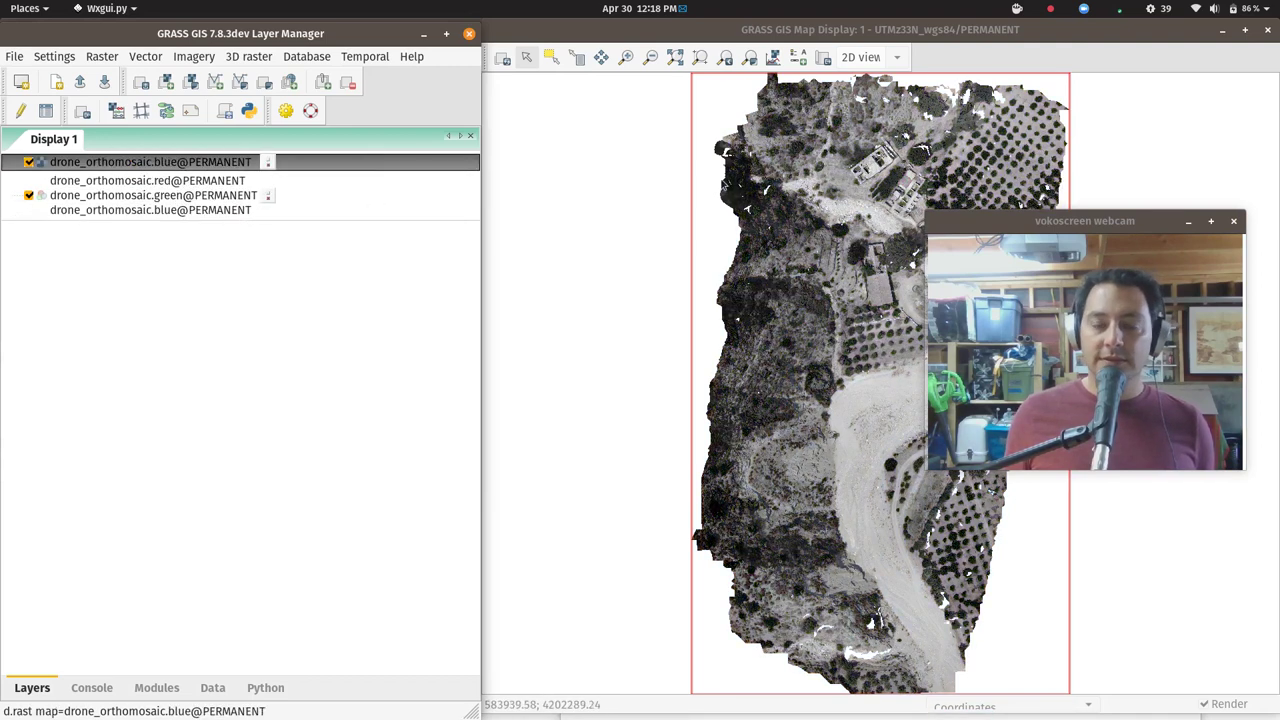
double_click(172, 164)
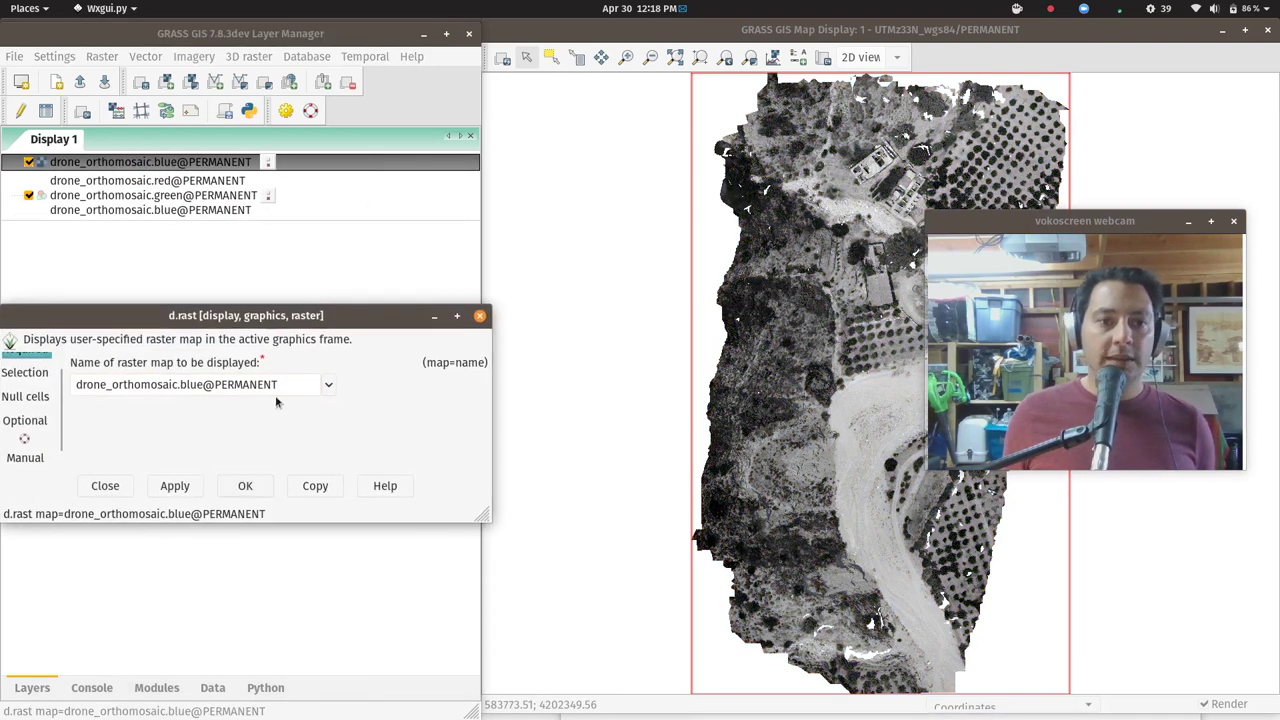
left_click(328, 388)
left_click(198, 424)
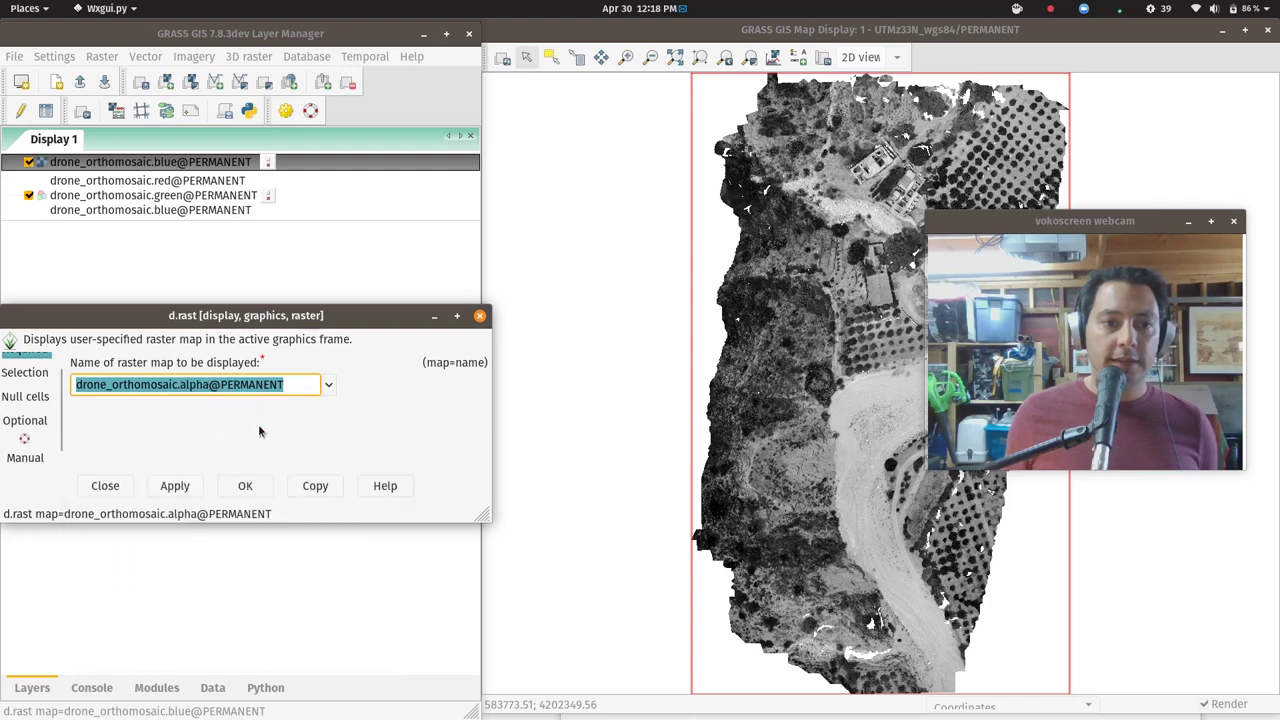
left_click(250, 487)
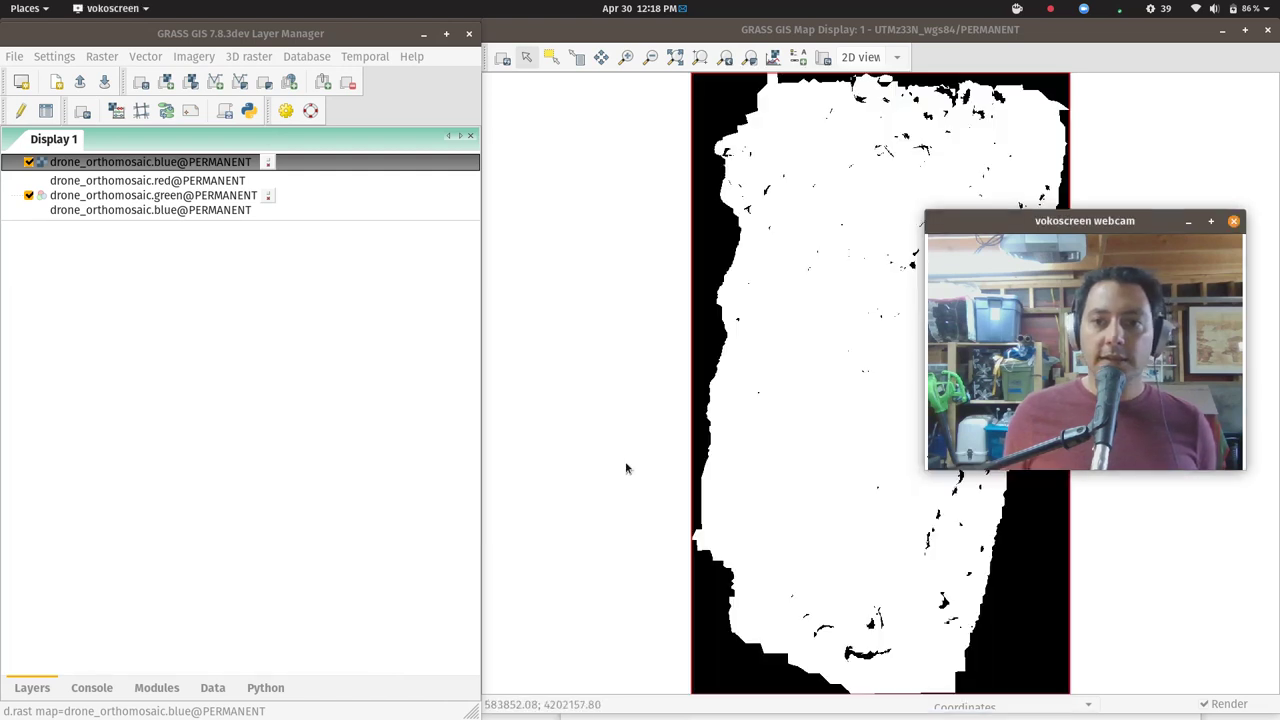
Remove the top alpha layer from the layer tree.
right_click(98, 166)
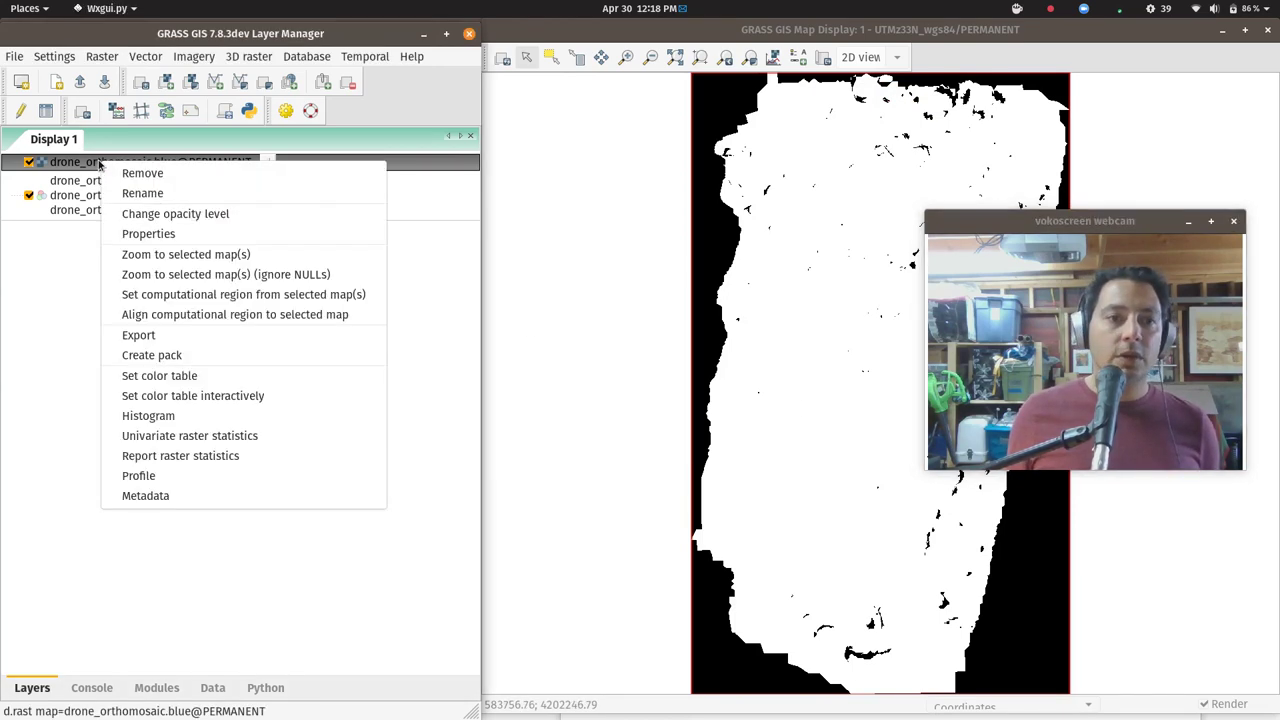
left_click(160, 174)
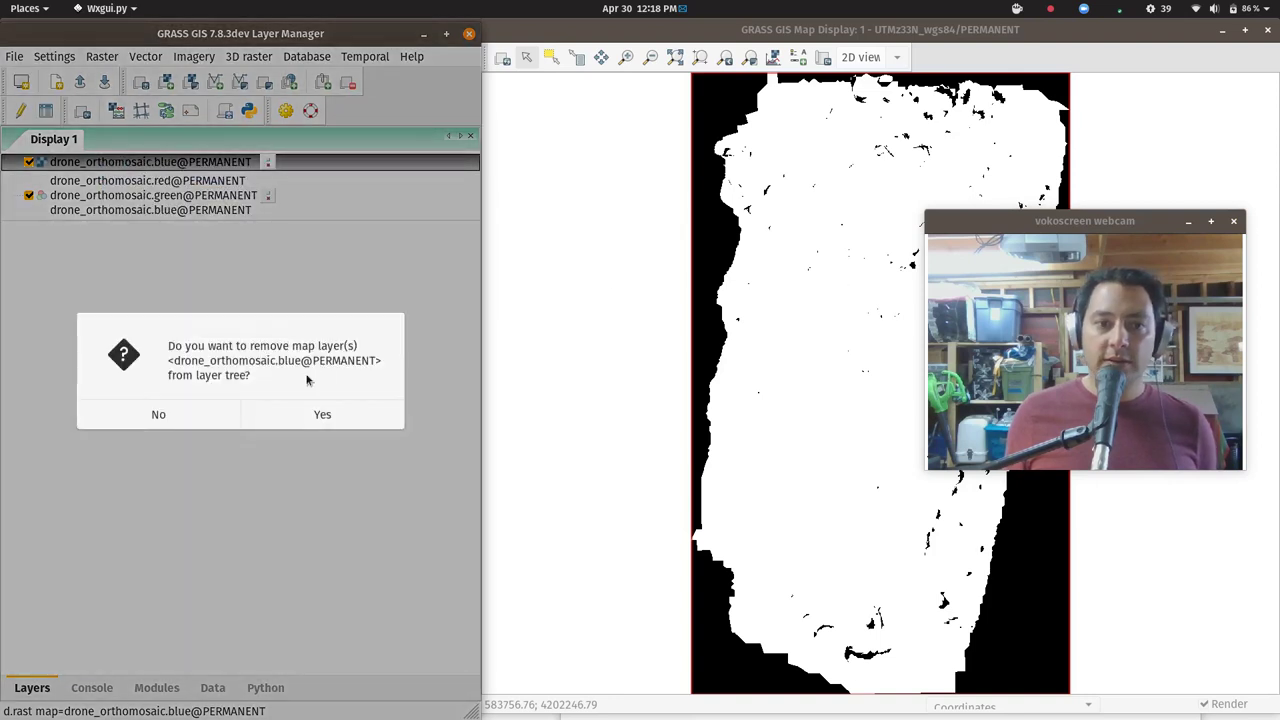
left_click(322, 414)
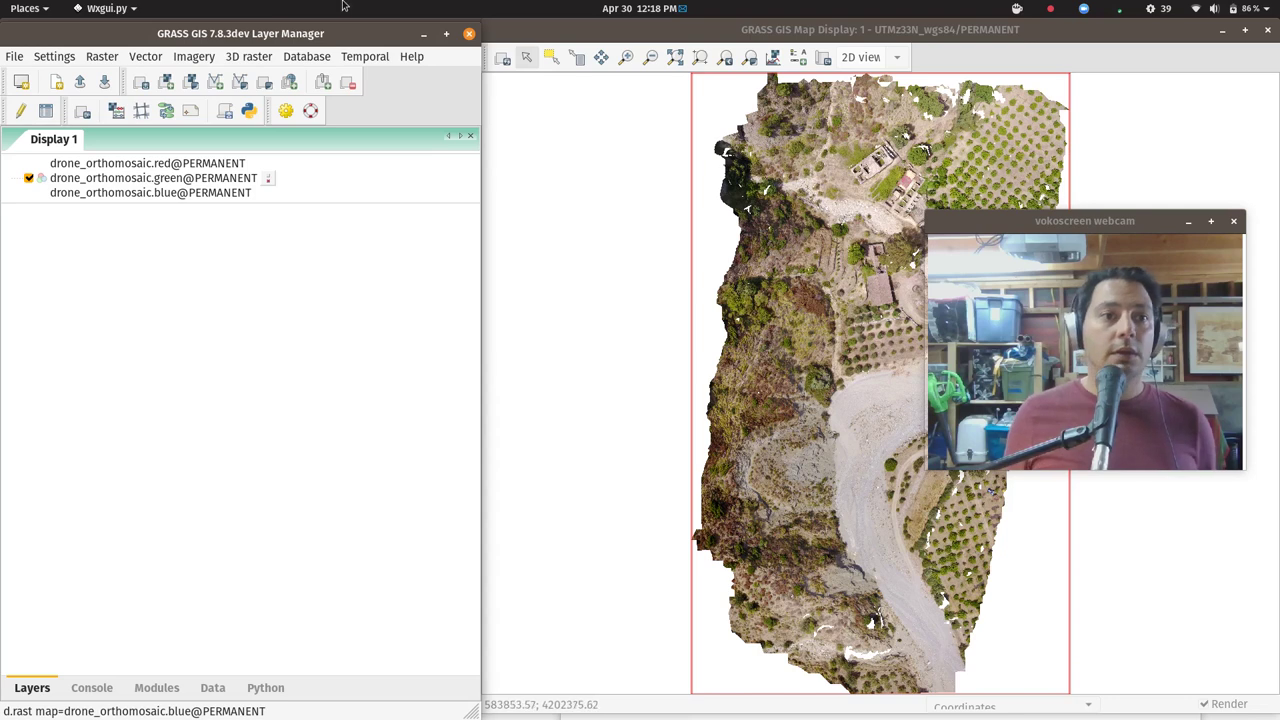
In g.remove, select the raster drone_orthomosaic.alpha and run the removal.
left_click(14, 57)
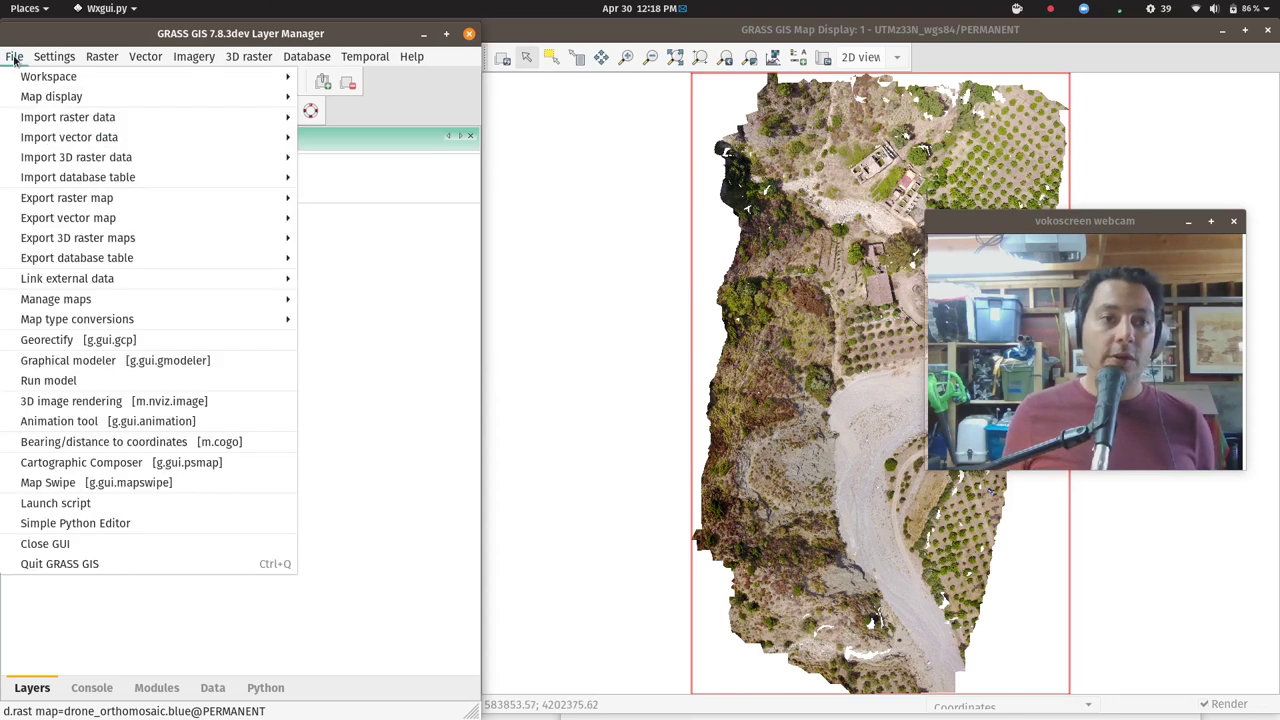
mouse_move(110, 299)
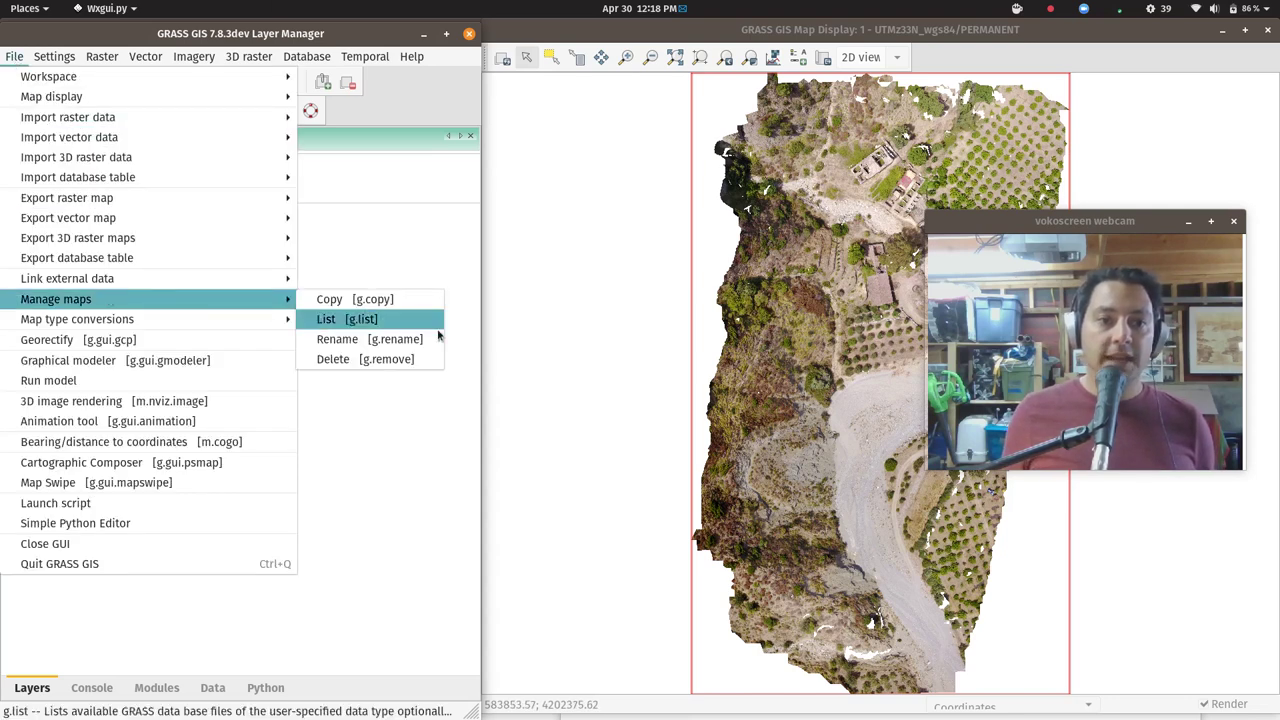
left_click(386, 369)
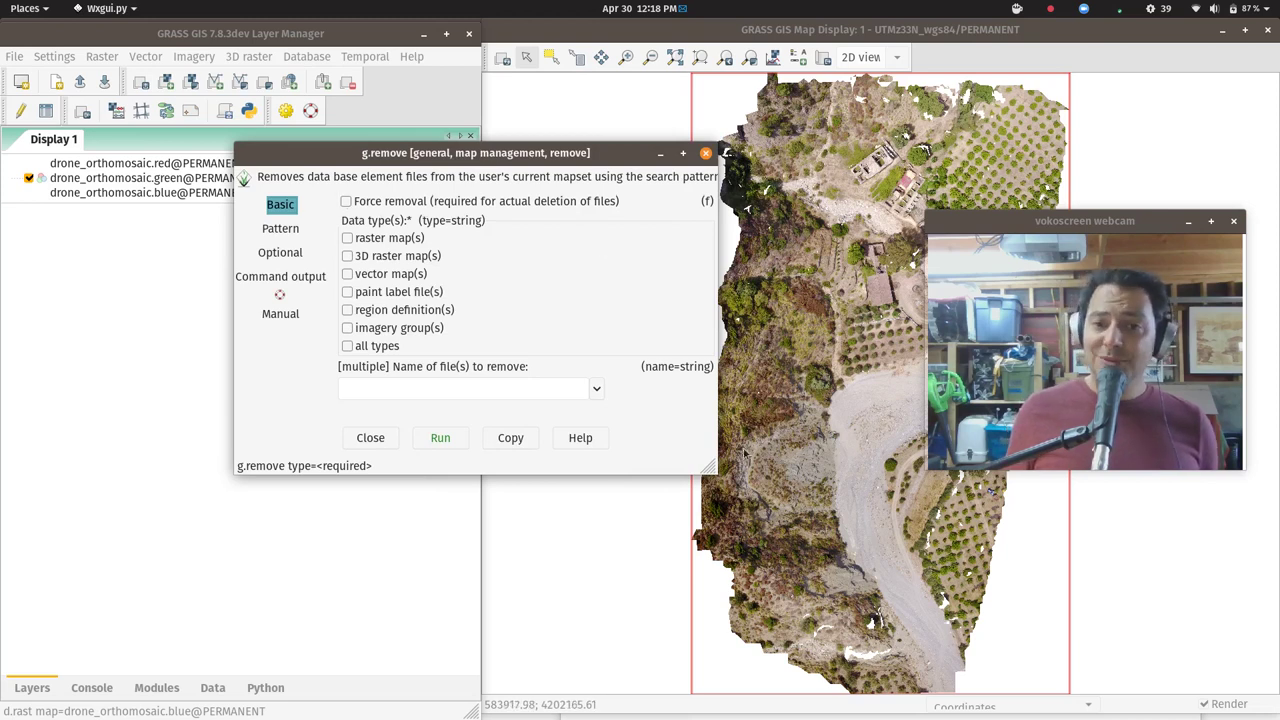
left_click_drag(711, 469, 768, 516)
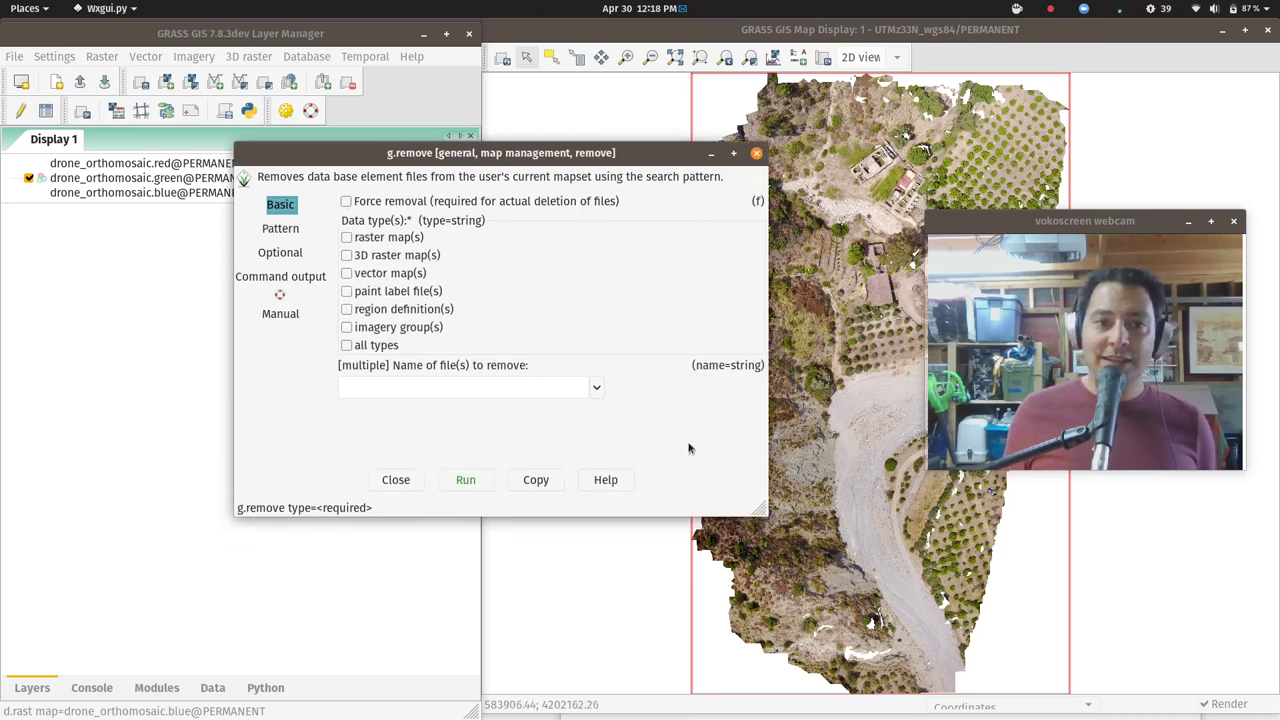
left_click(372, 243)
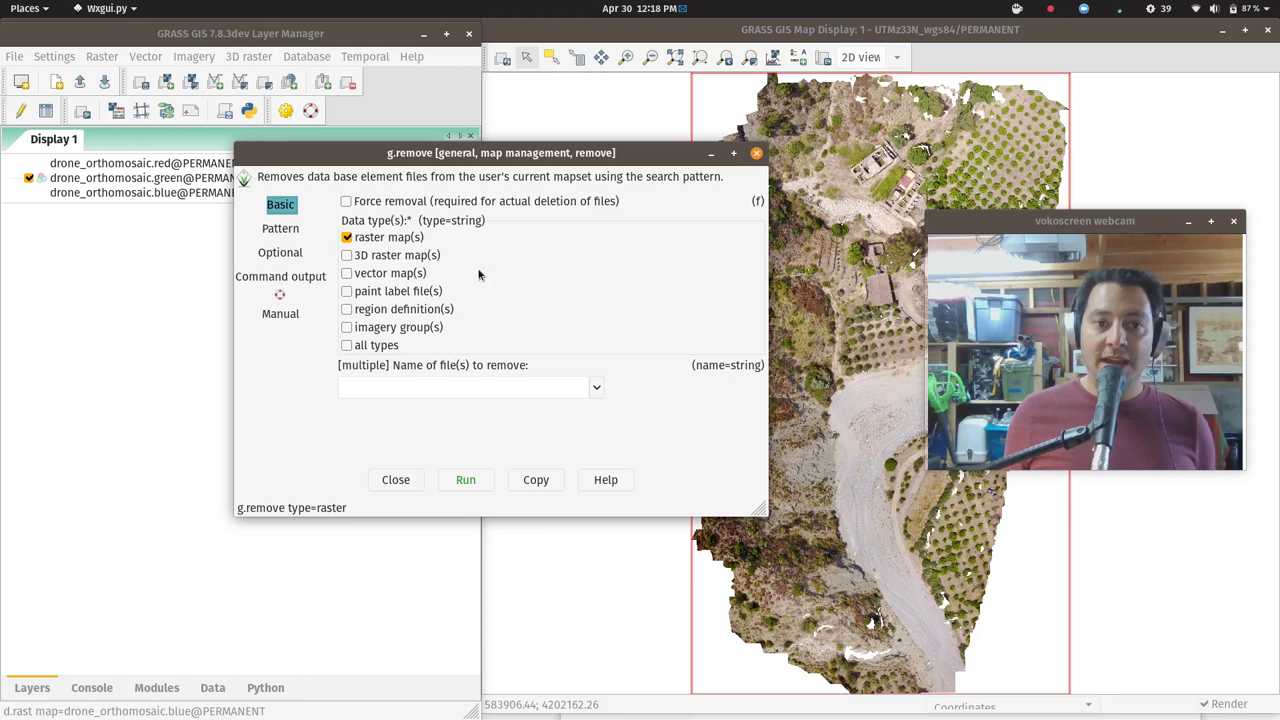
left_click(596, 390)
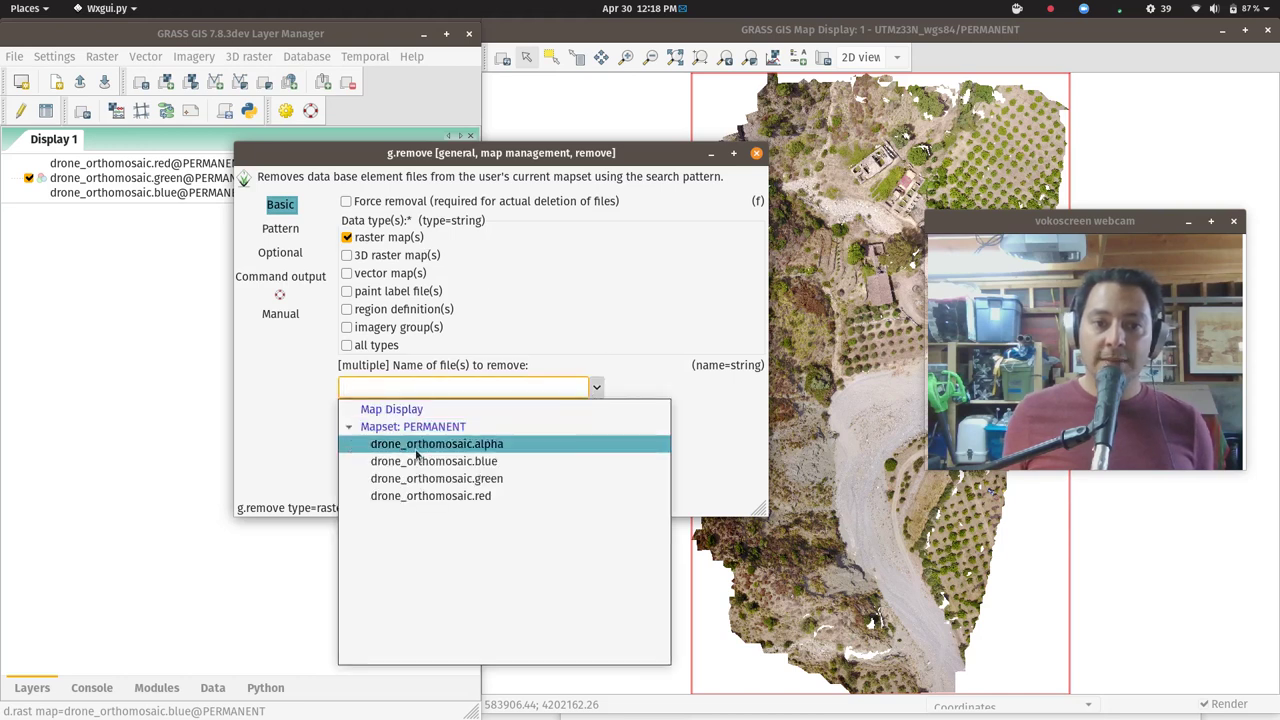
left_click(447, 444)
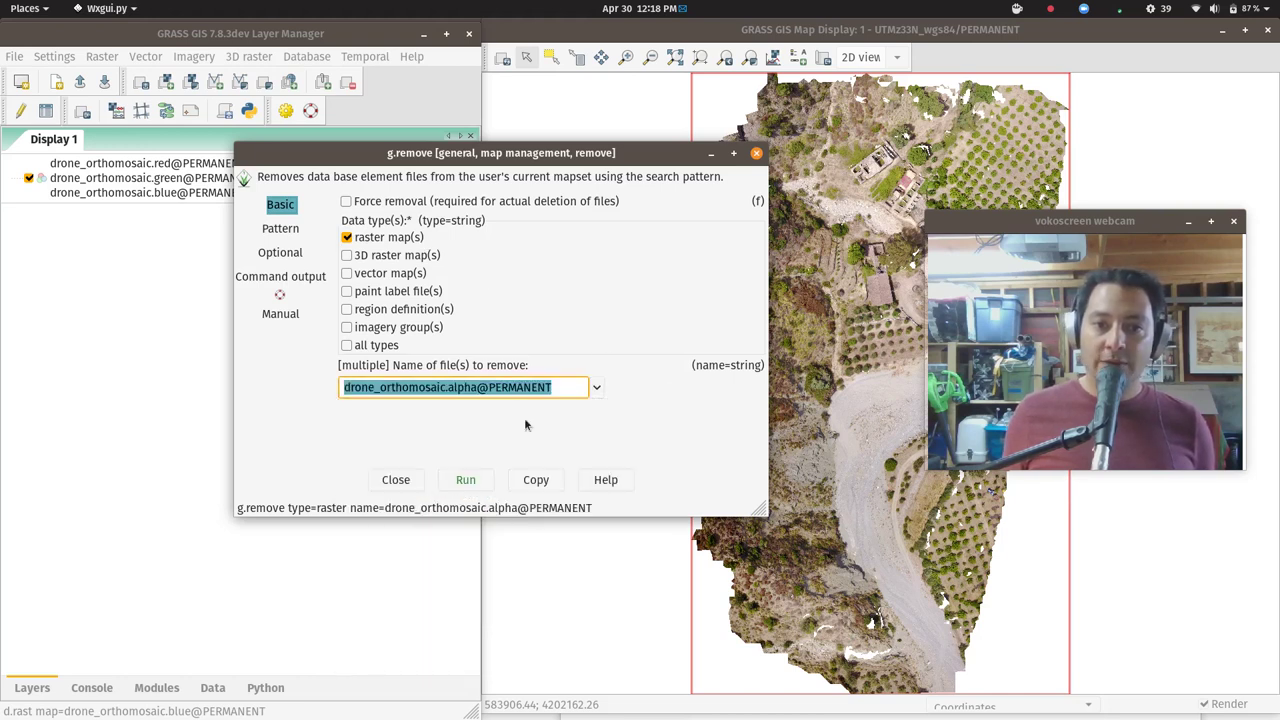
left_click(458, 481)
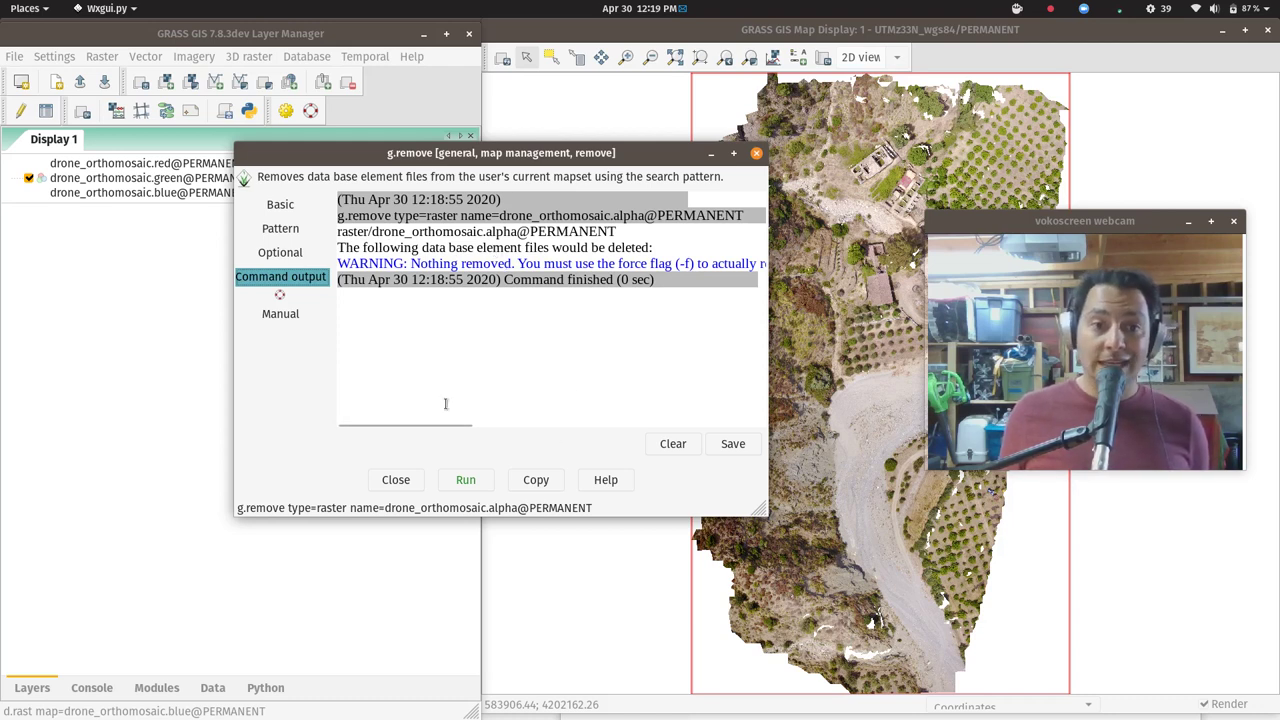
Enable force removal and rerun to permanently delete drone_orthomosaic.alpha.
left_click(285, 205)
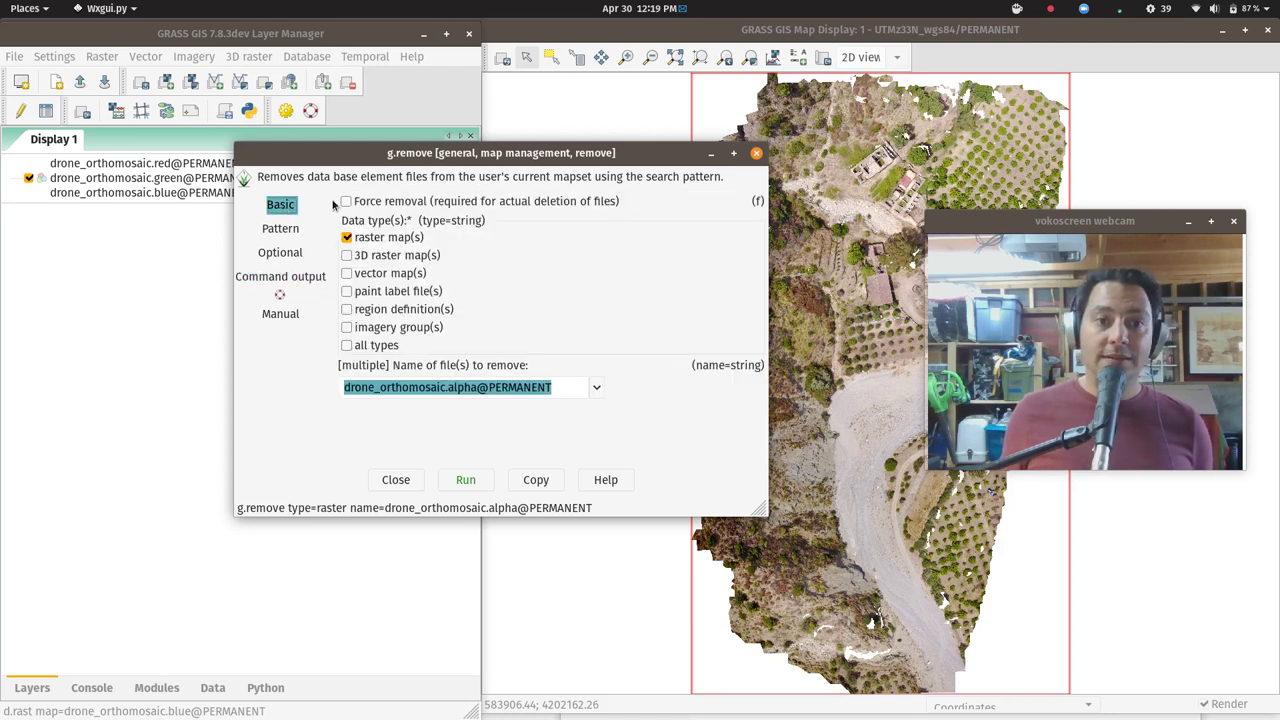
left_click(347, 202)
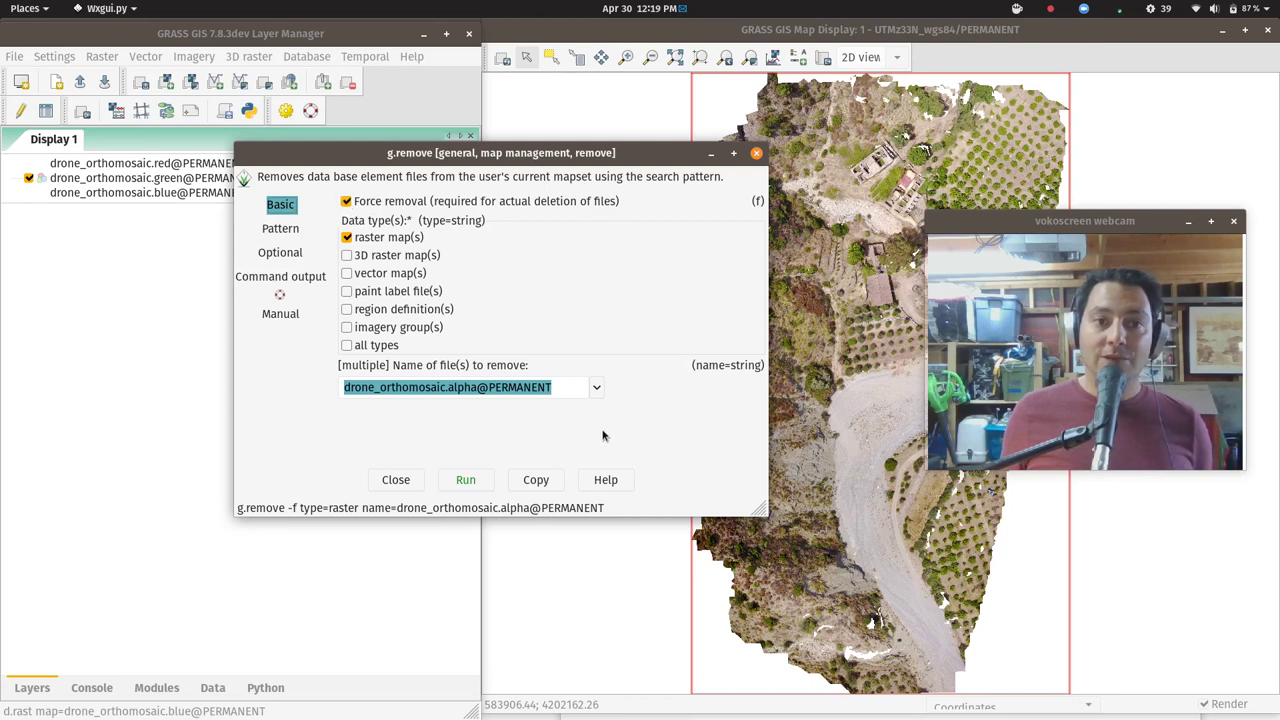
left_click(466, 480)
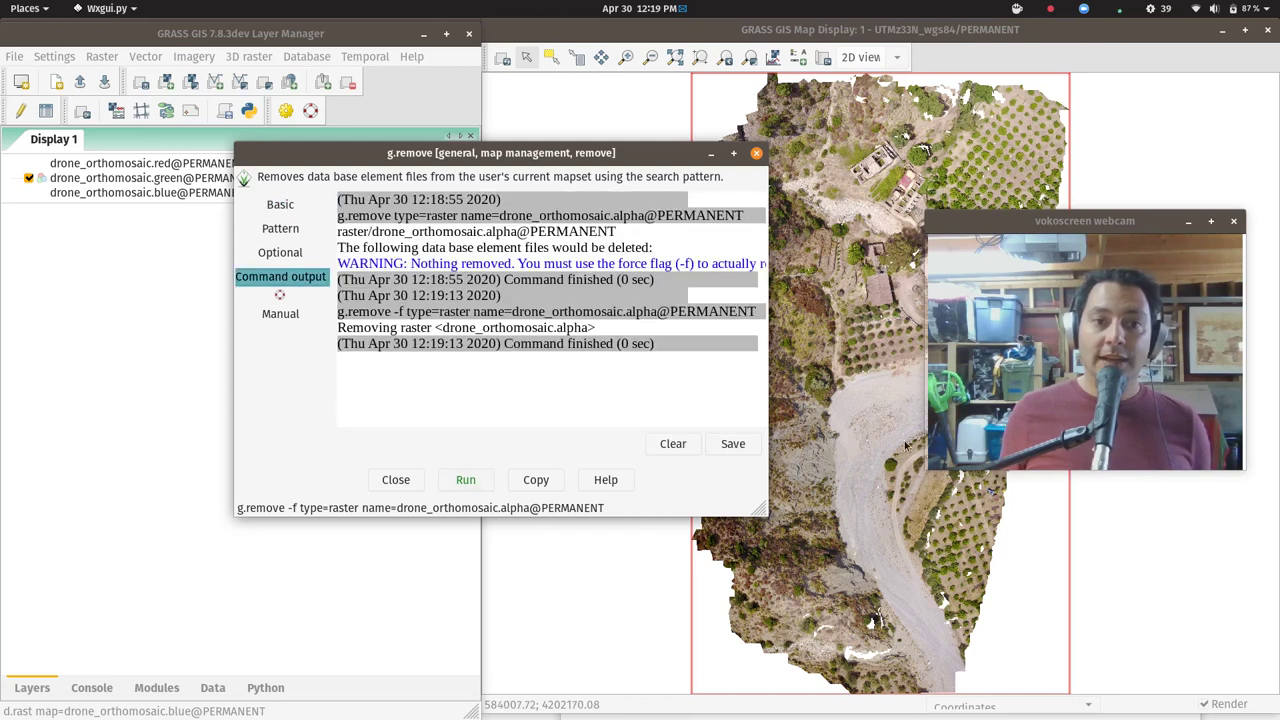
Turn force removal off and clear the map name field in g.remove.
left_click(279, 205)
left_click(370, 205)
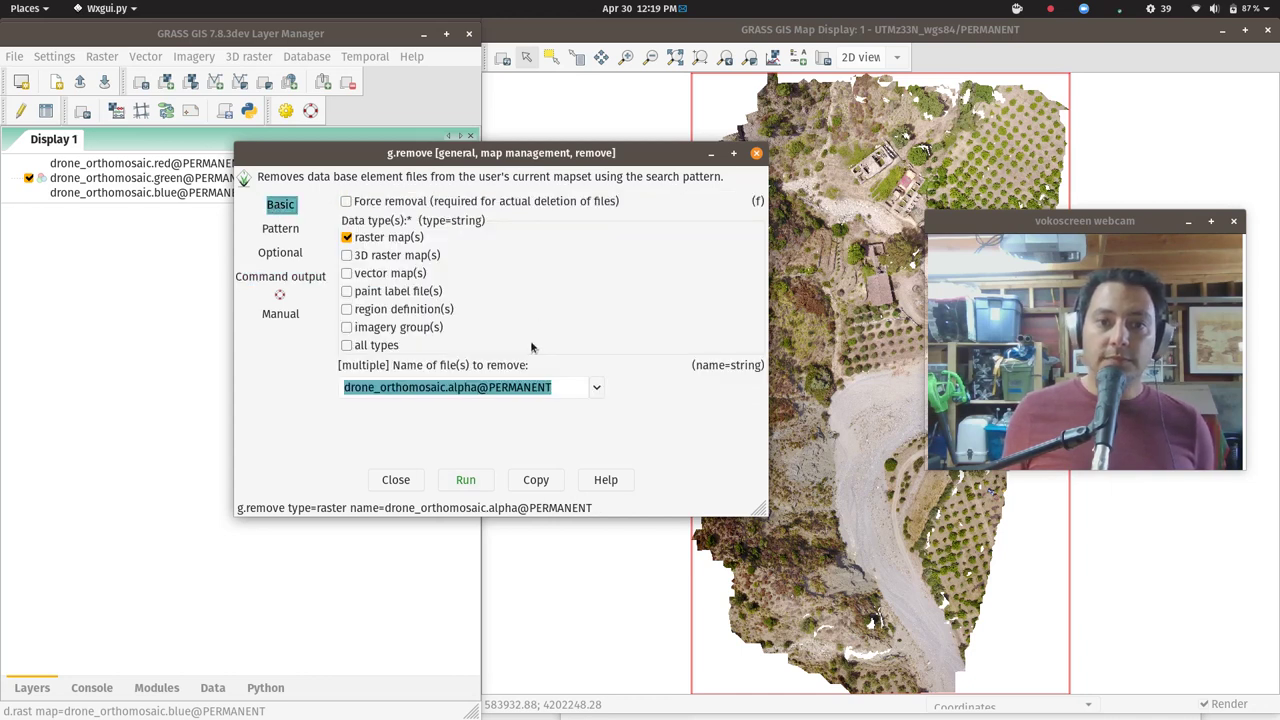
left_click(548, 387)
key("ctrl+a")
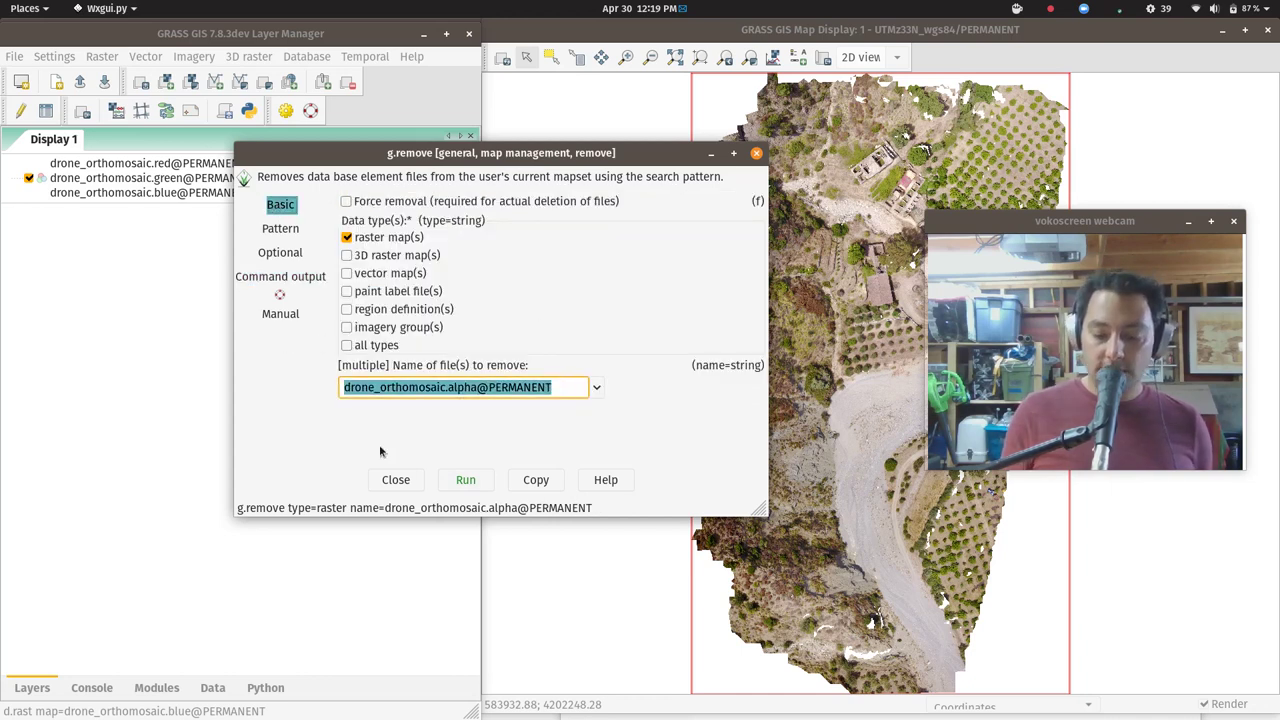
double_click(427, 389)
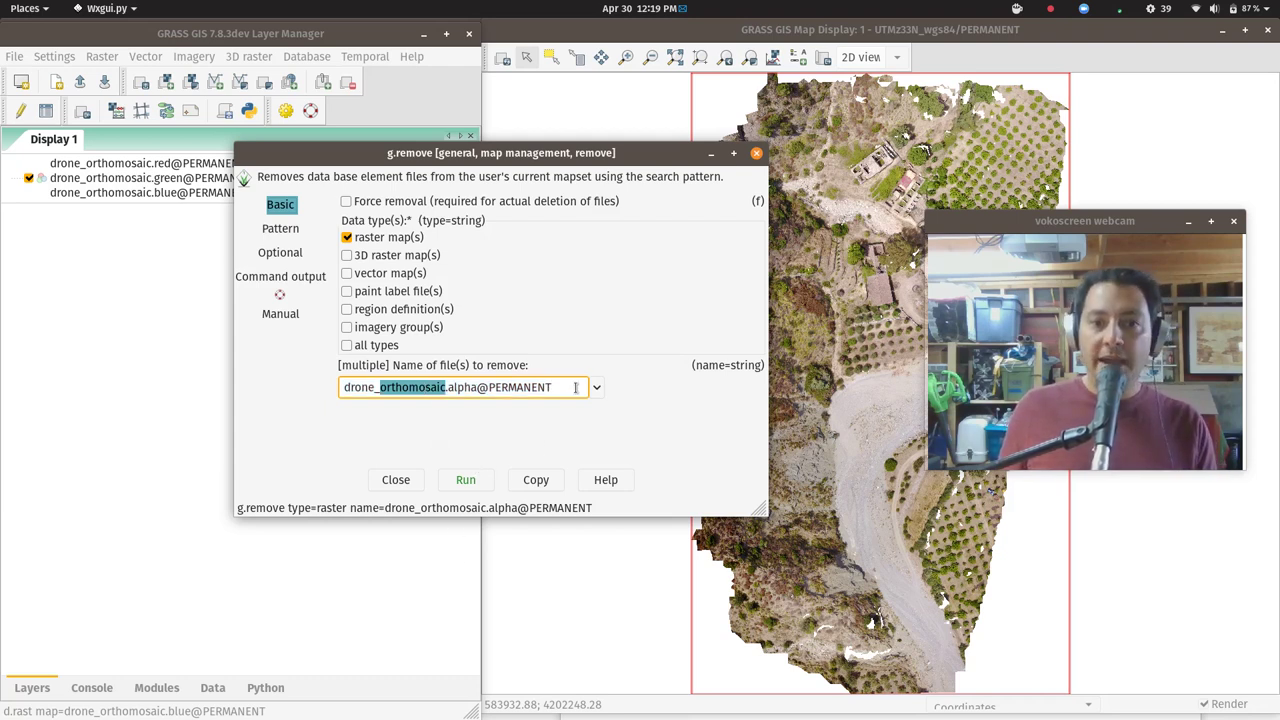
left_click_drag(578, 387, 282, 377)
key("BackSpace")
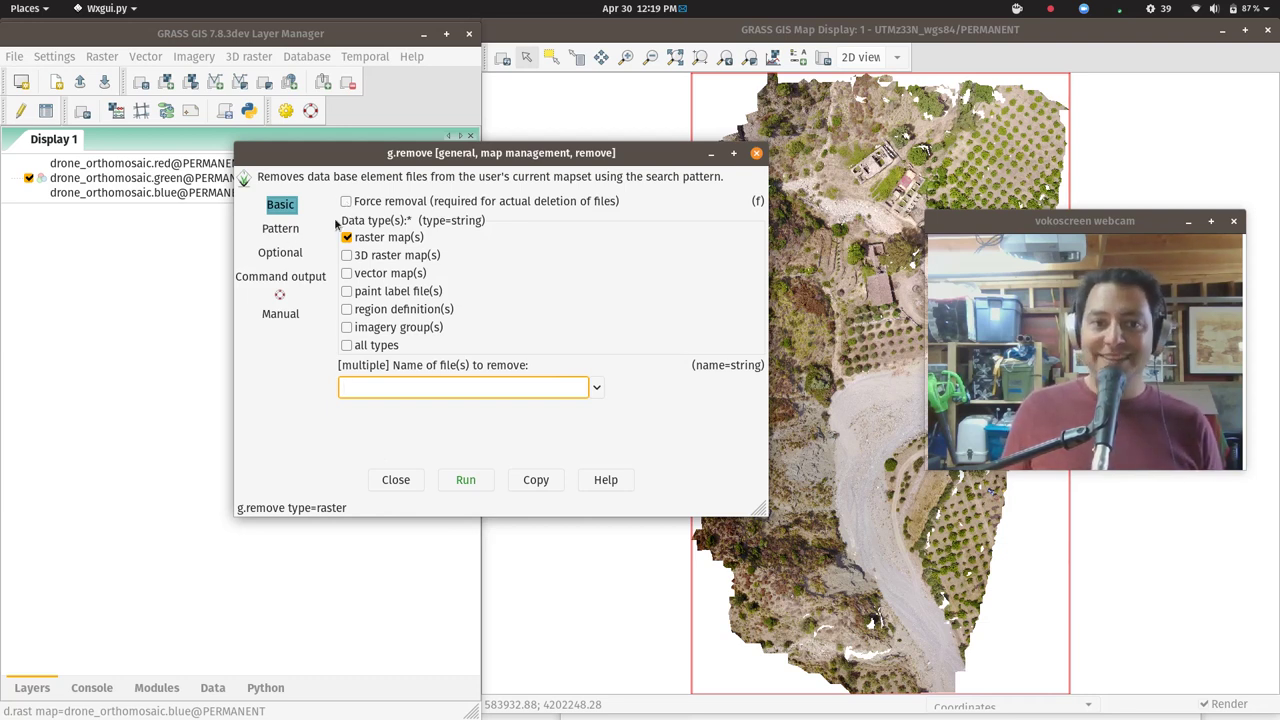
Enter the file name search pattern *orthomosaic on the Pattern options.
left_click(284, 231)
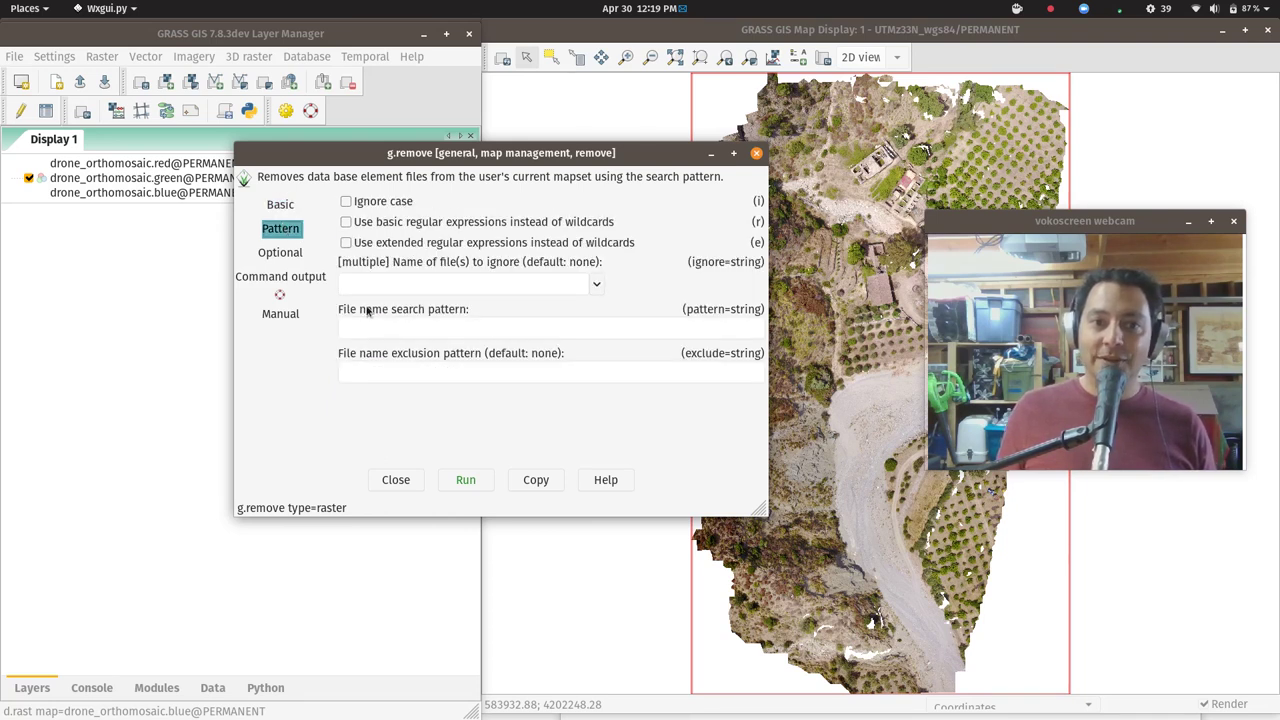
left_click(439, 319)
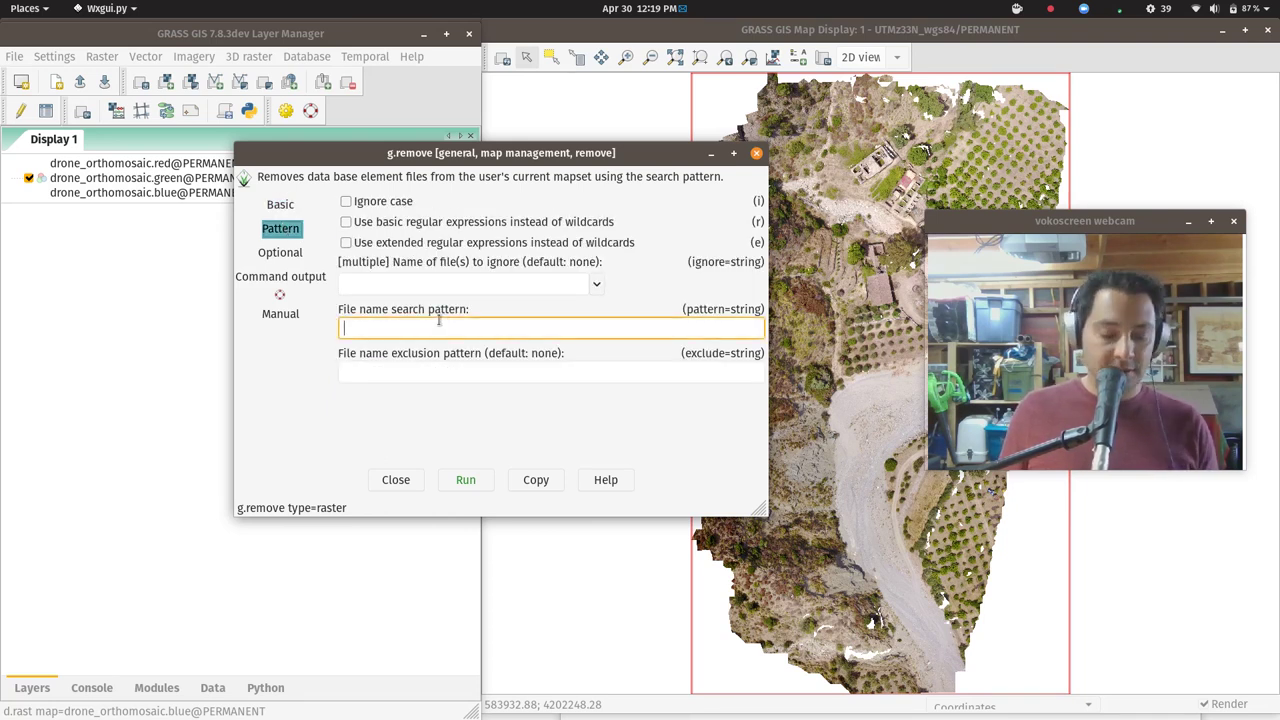
type("*")
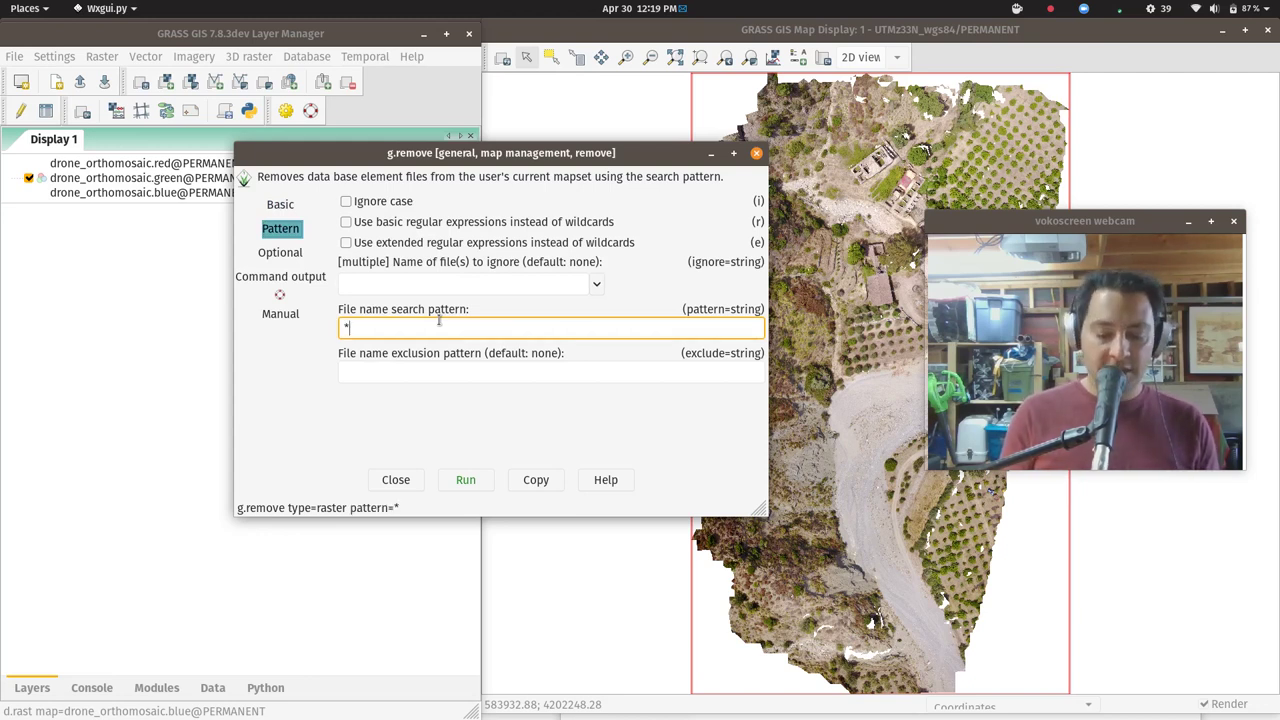
type("orthomosaic*")
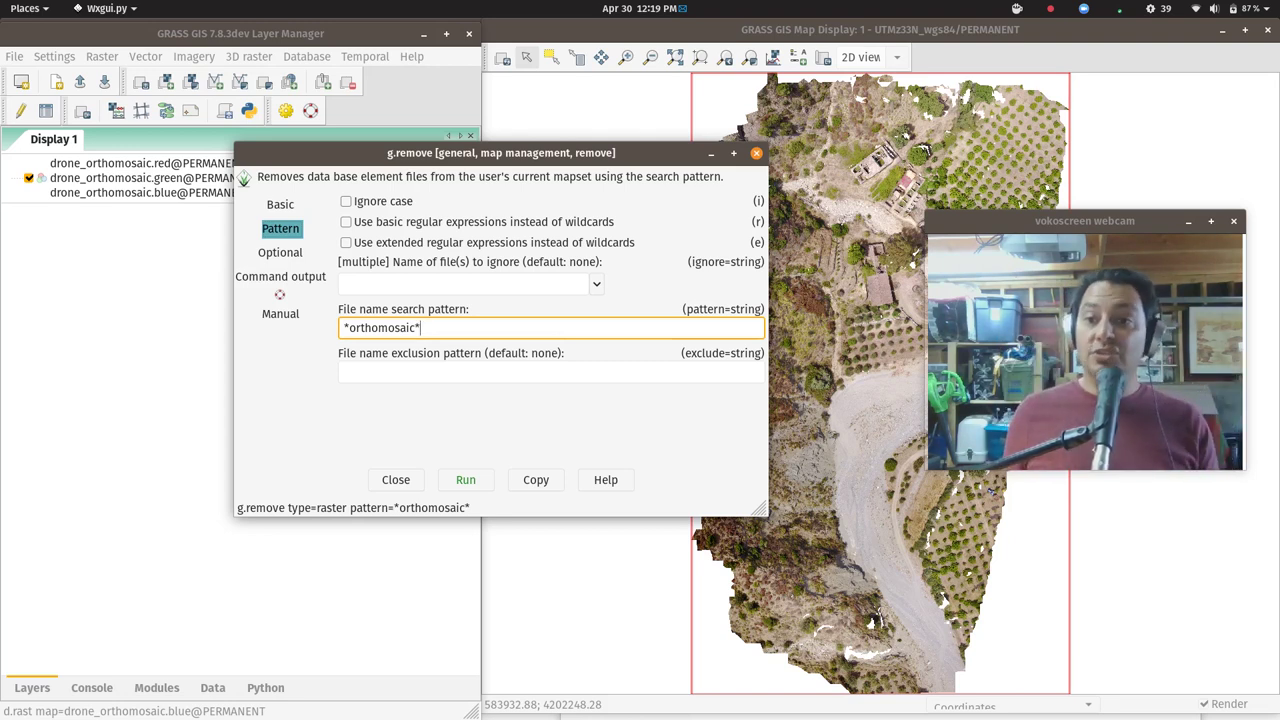
Preview which rasters the pattern matches, then edit the pattern's asterisks.
left_click(466, 482)
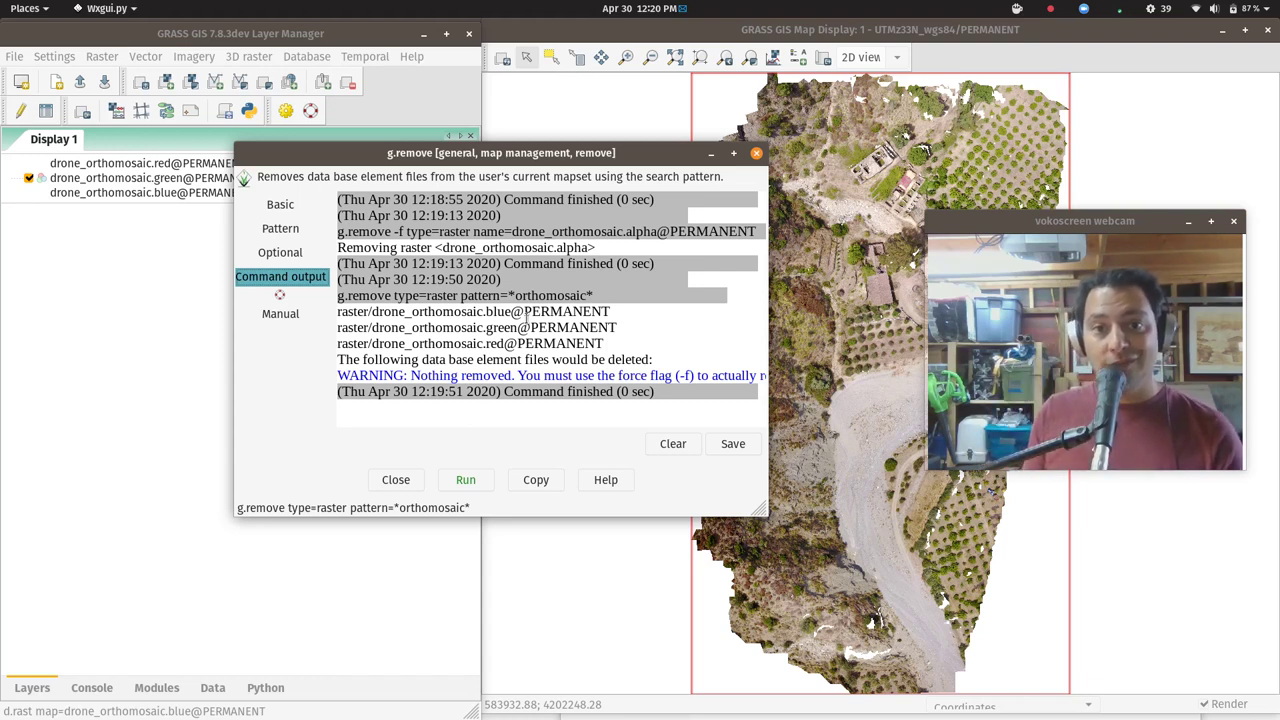
left_click(285, 230)
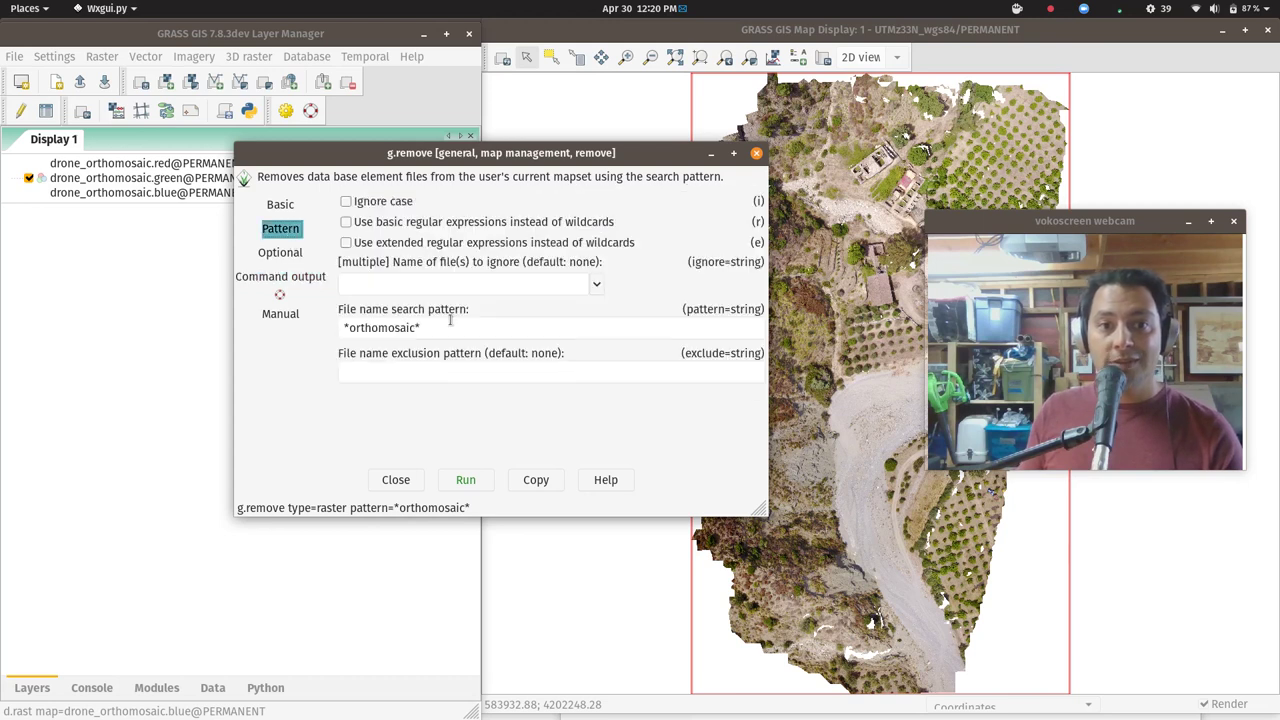
left_click(350, 327)
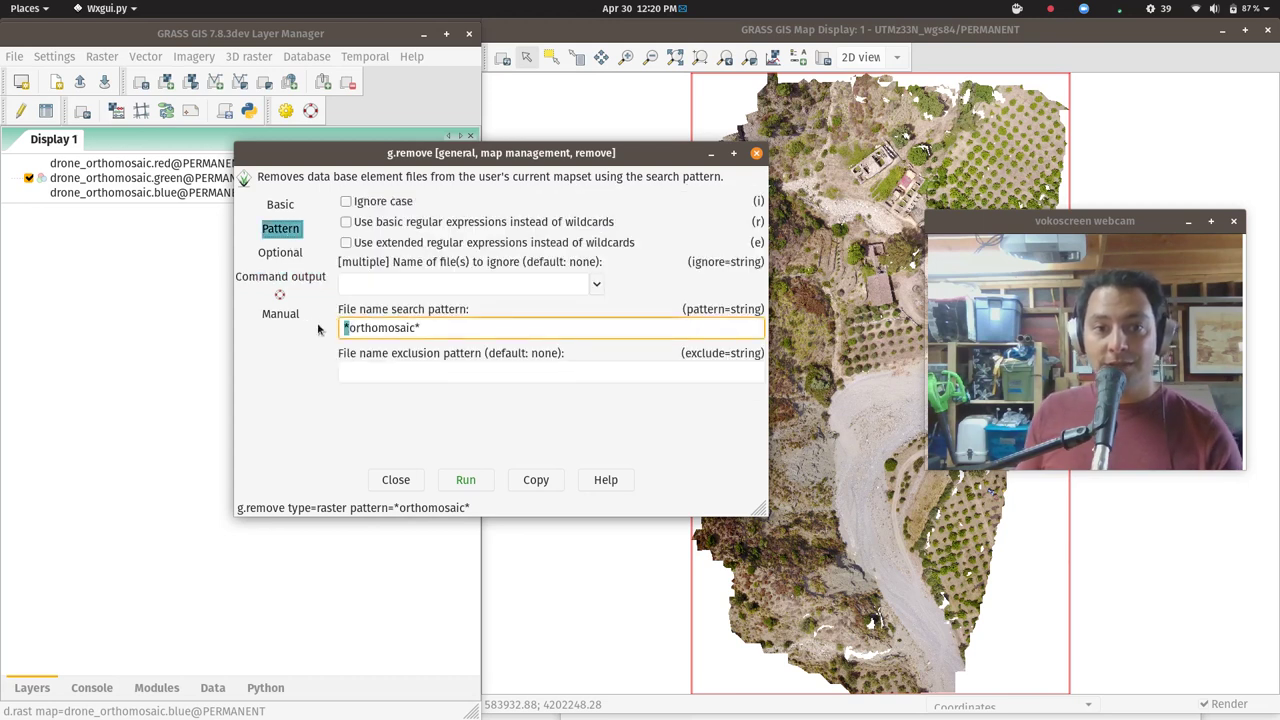
key("BackSpace")
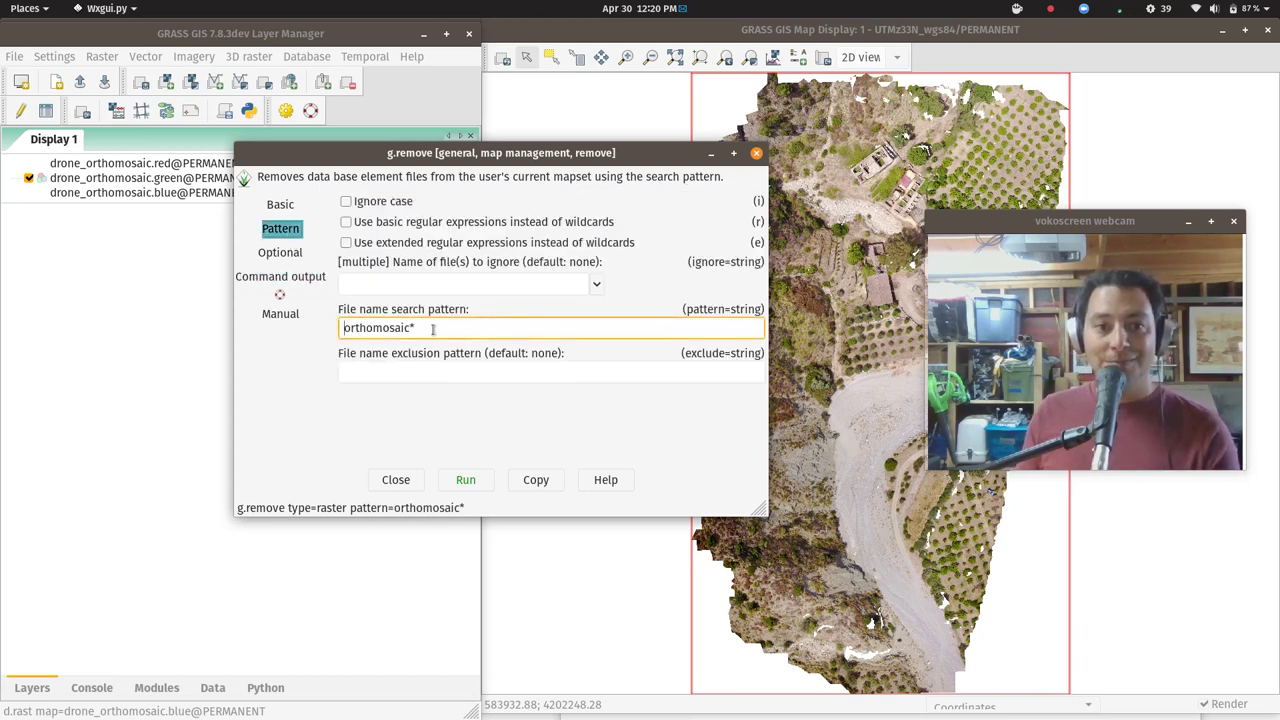
left_click(412, 327)
key("BackSpace")
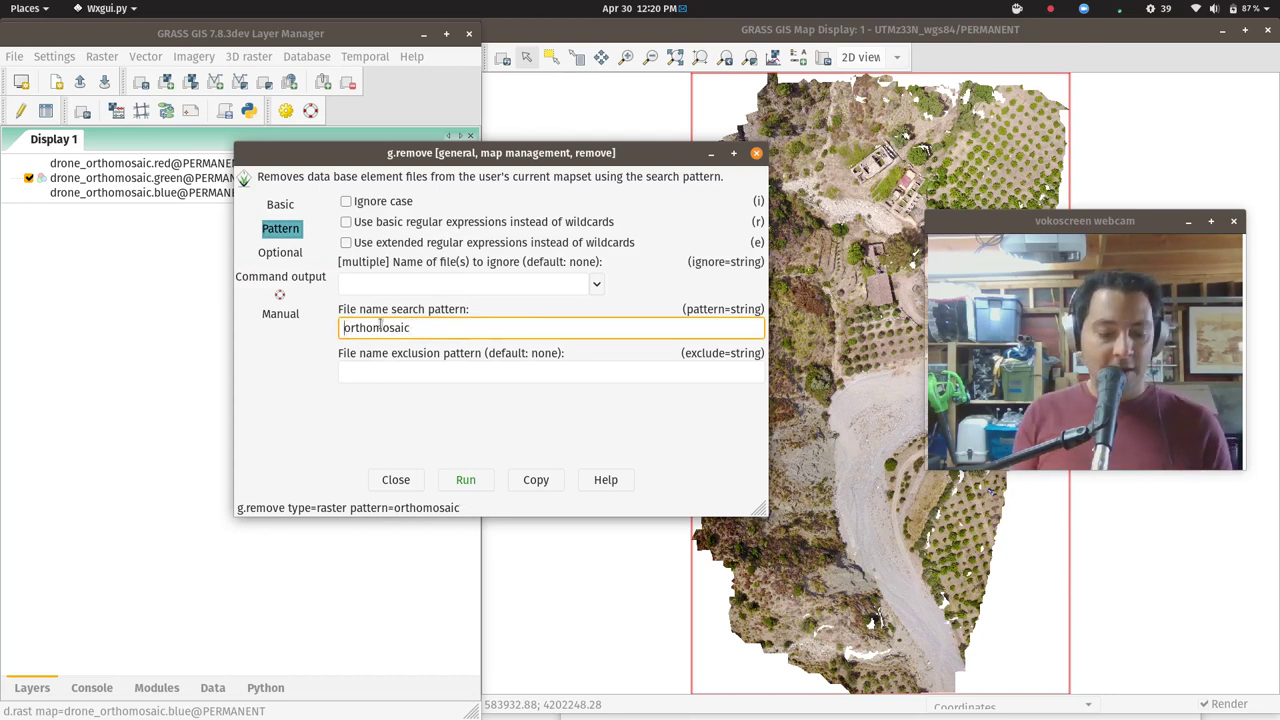
type("8")
key("BackSpace")
type("*")
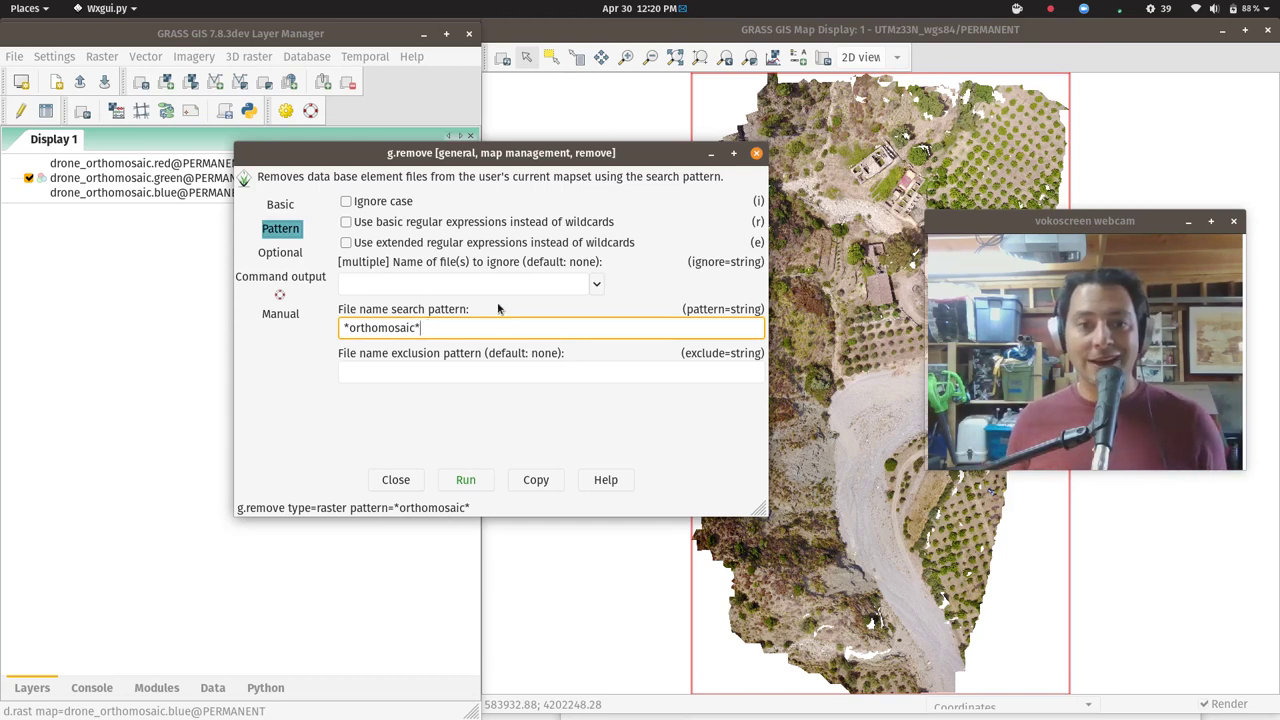
Clear the search pattern and untick the raster map(s) data type.
triple_click(468, 330)
key("BackSpace")
left_click(281, 204)
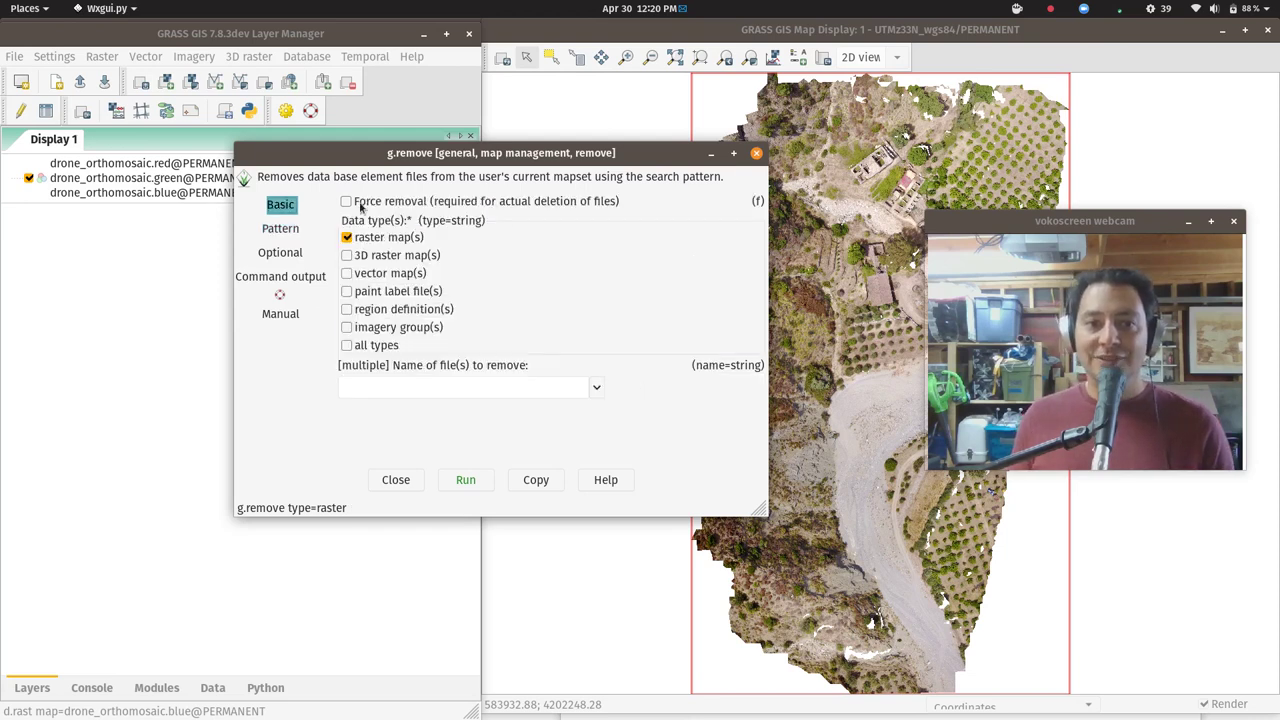
left_click(346, 238)
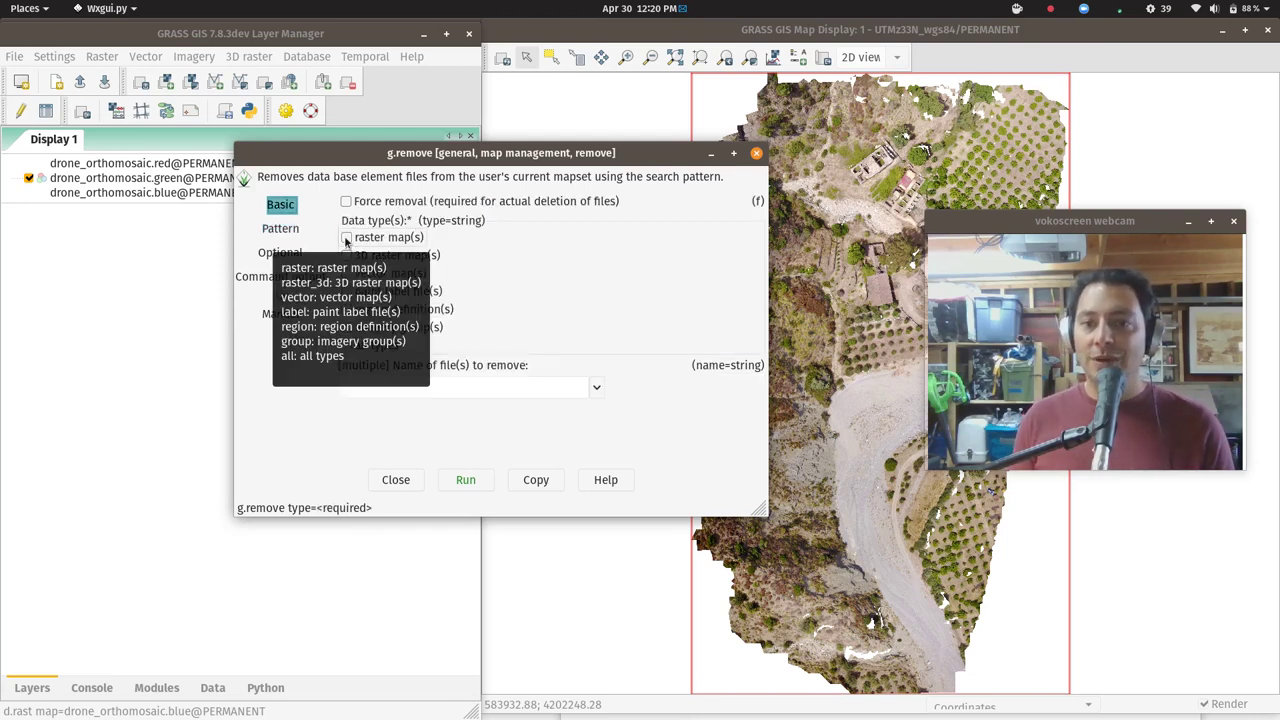
Close the map deletion tool, reposition the map display, and show the window overview.
left_click(393, 480)
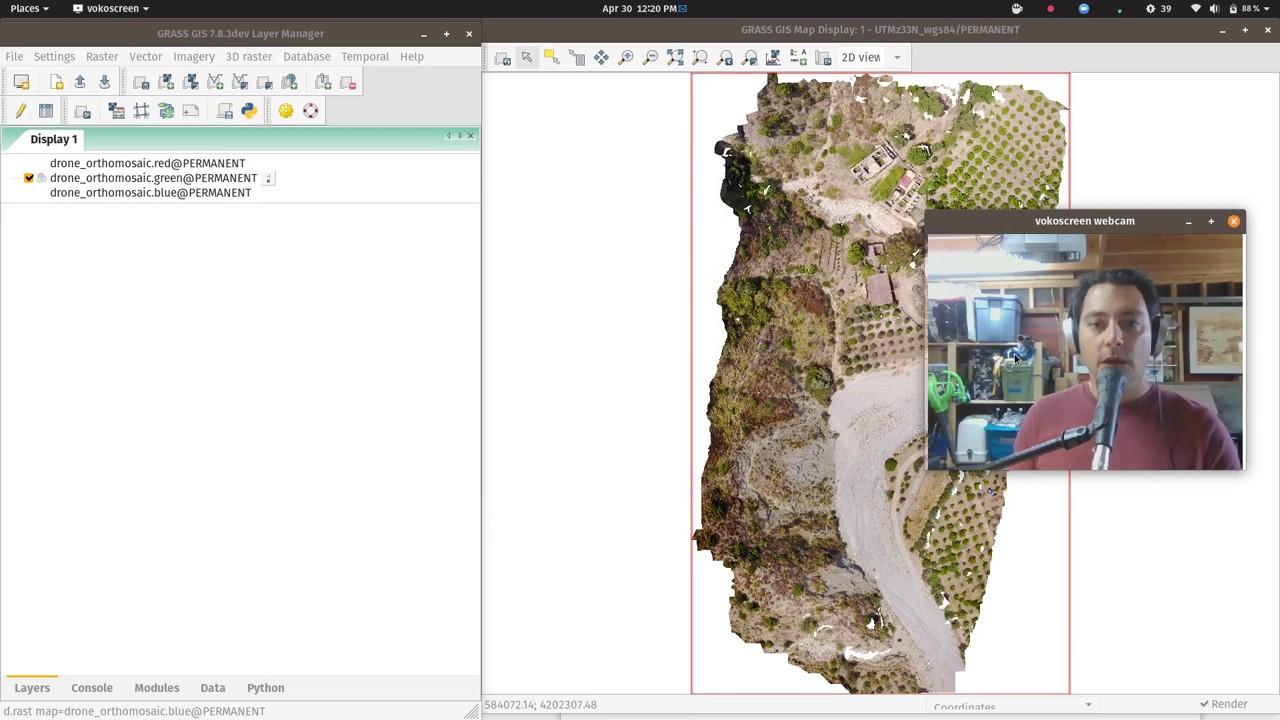
left_click(1094, 212)
left_click_drag(1094, 213, 1046, 282)
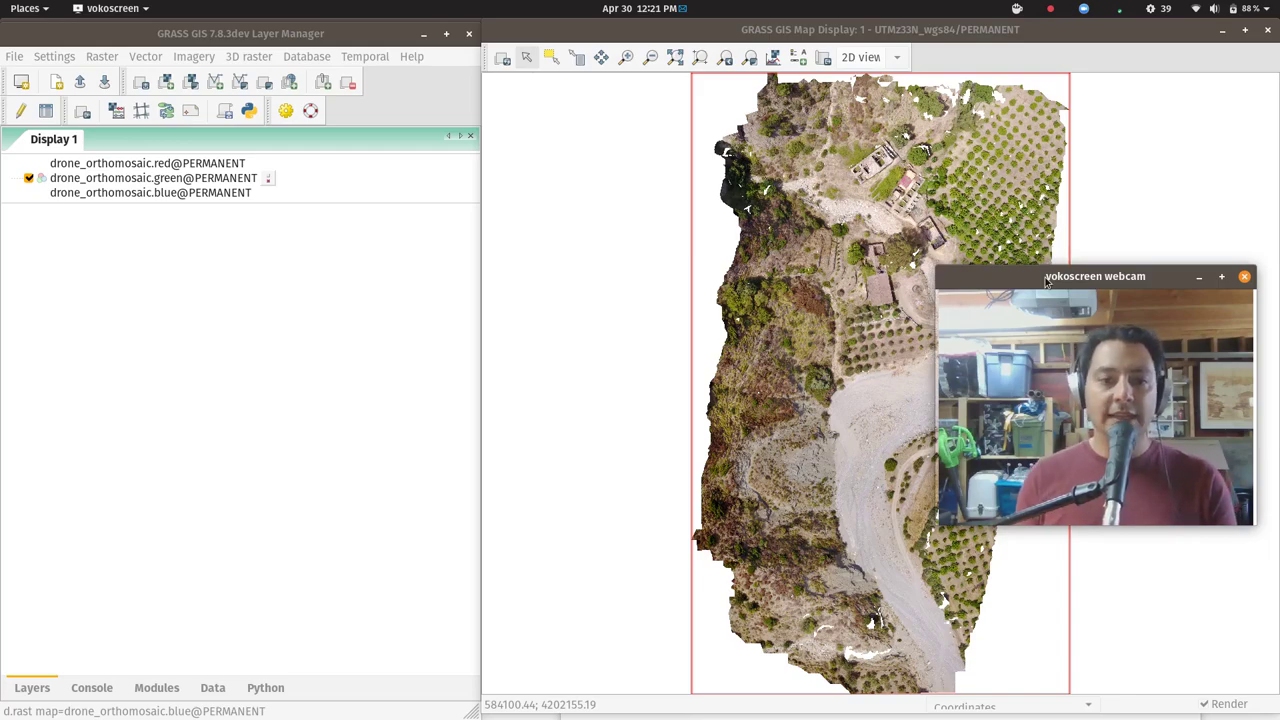
key("super")
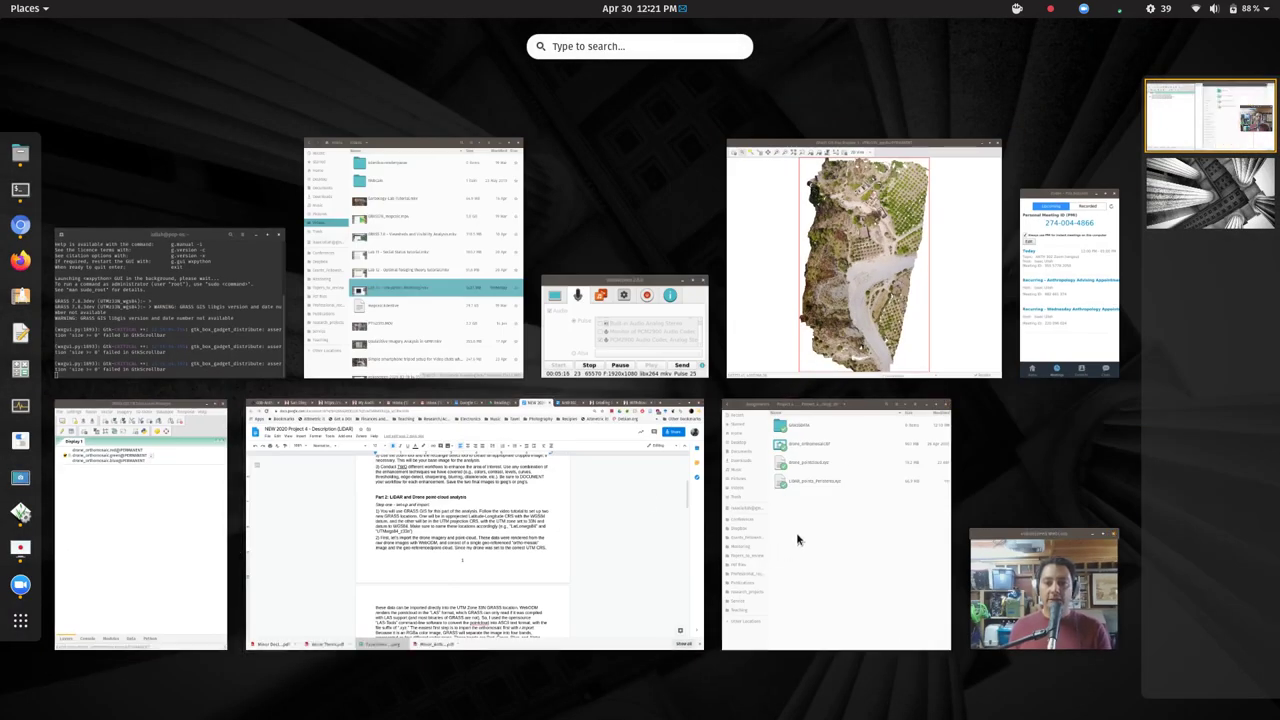
Open drone_pointcloud.xyz in Text Editor from the file manager.
left_click(760, 555)
right_click(818, 232)
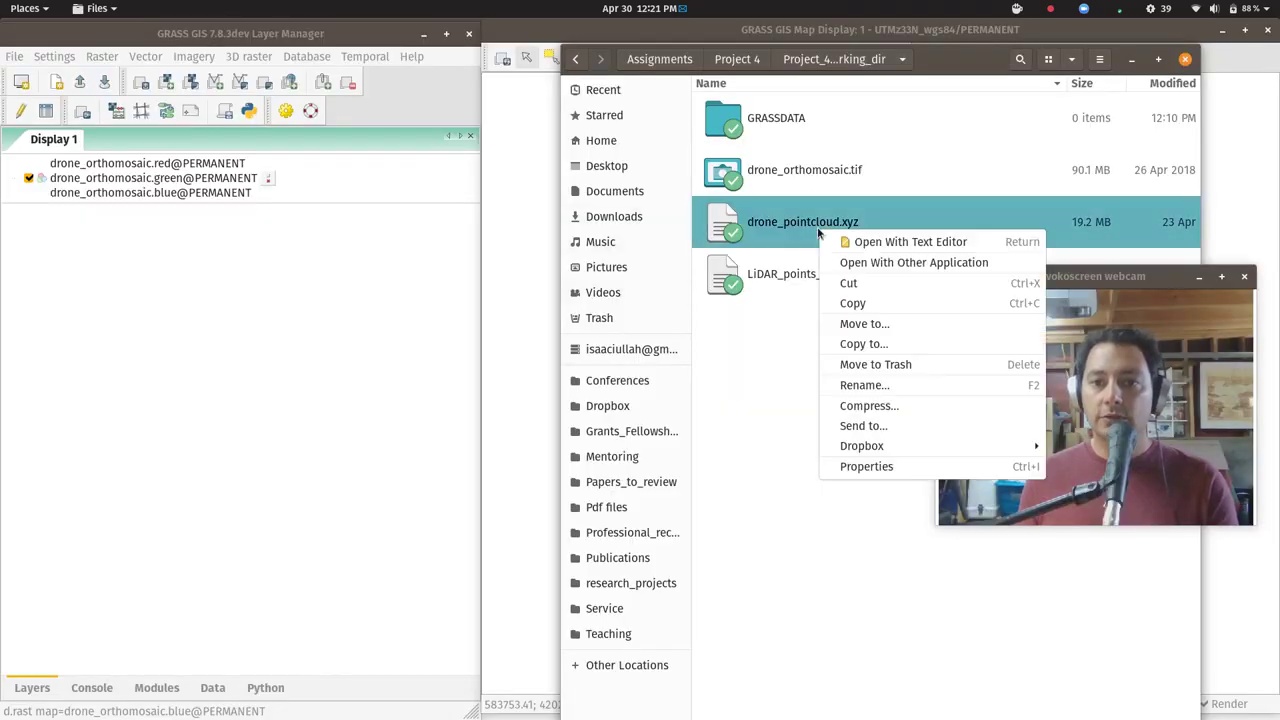
left_click(887, 237)
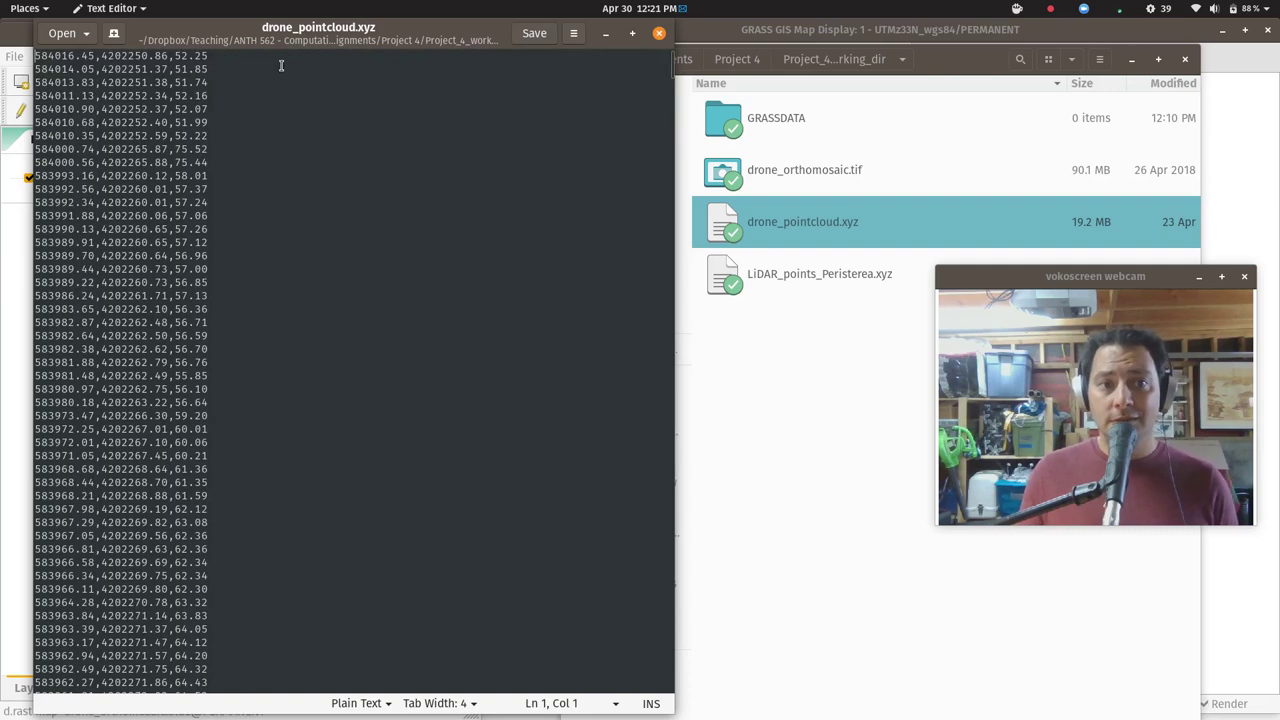
Close the text editor and start the ASCII points import tool (v.in.ascii).
left_click(659, 33)
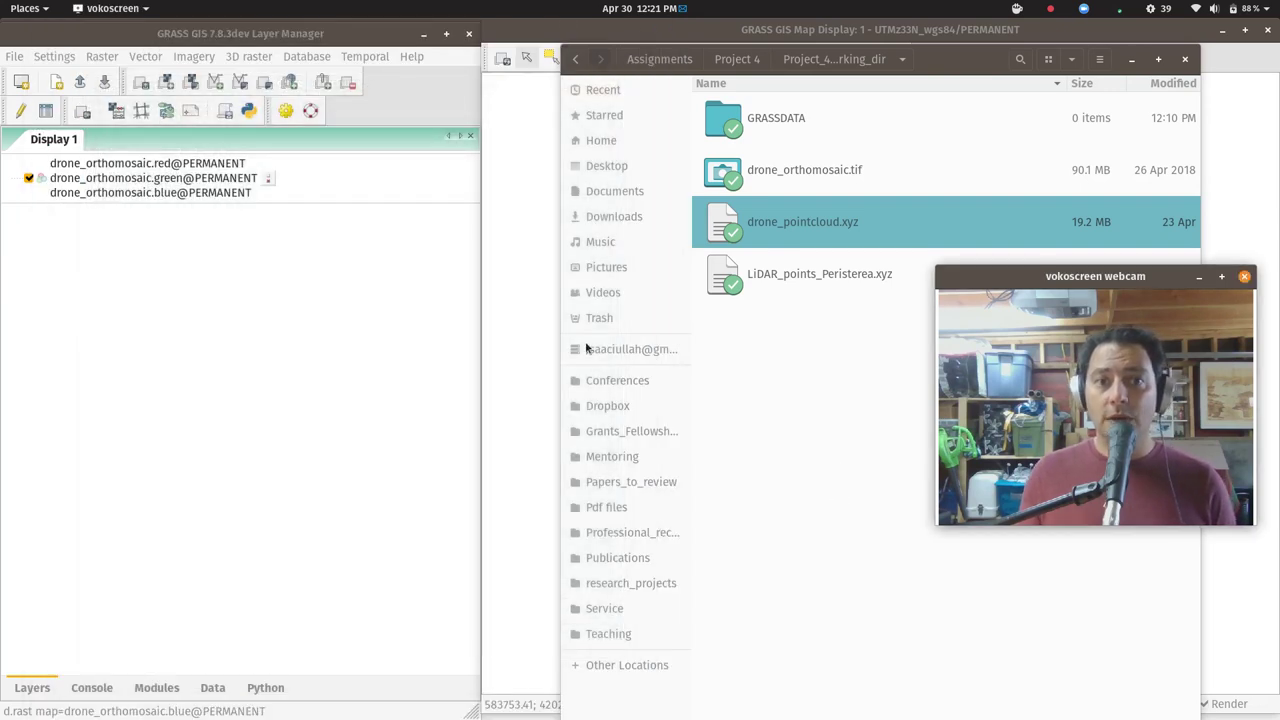
left_click(289, 277)
left_click(15, 56)
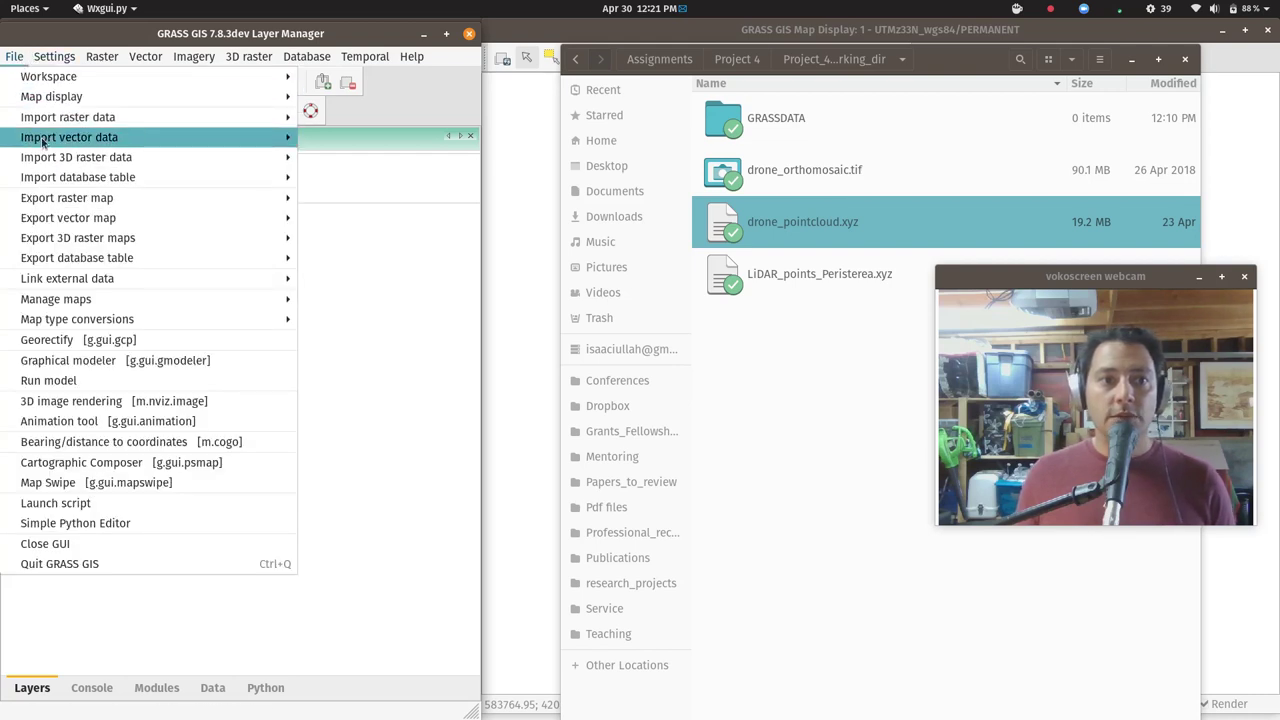
mouse_move(42, 145)
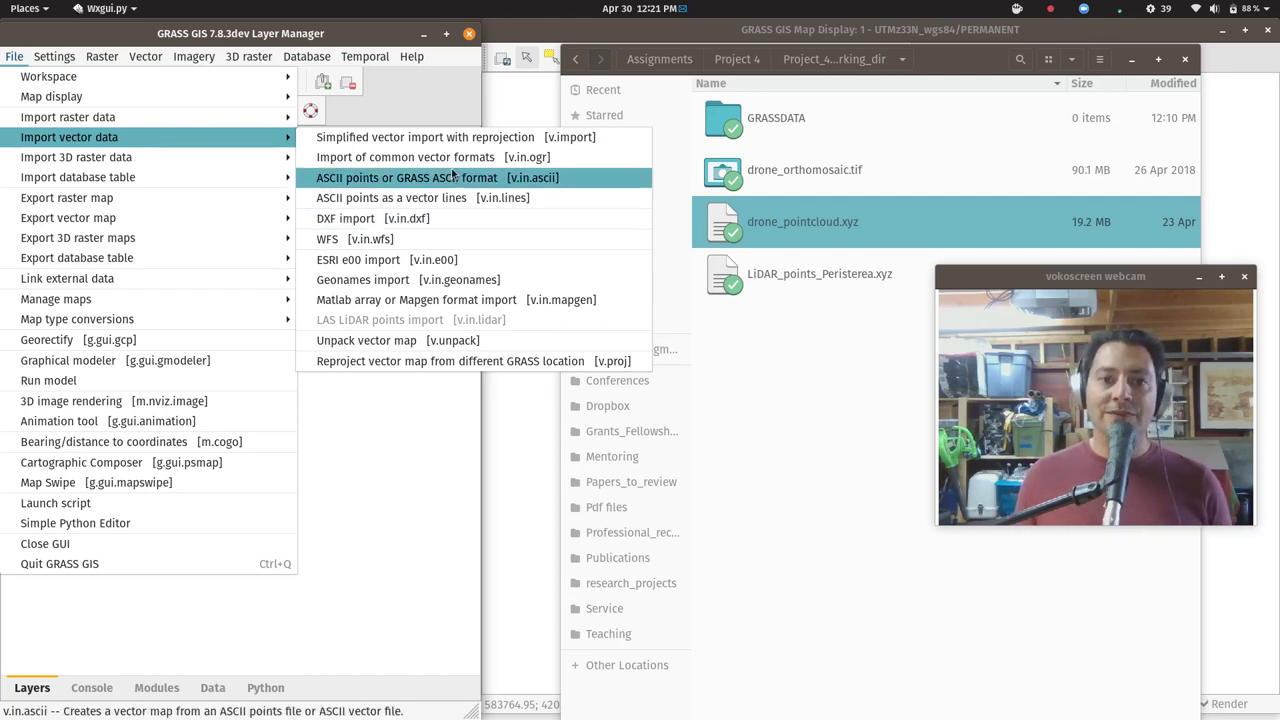
left_click(456, 177)
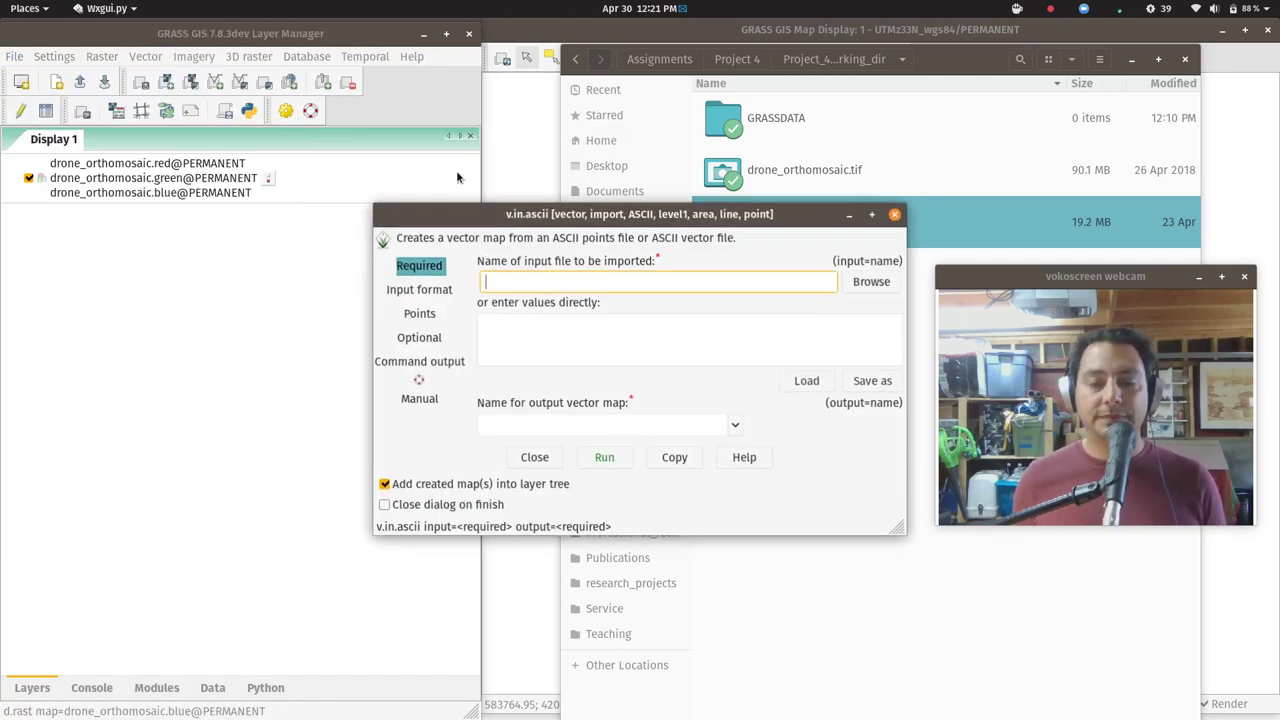
Set drone_pointcloud.xyz from Project_4_working_dir as the import input file.
left_click(871, 281)
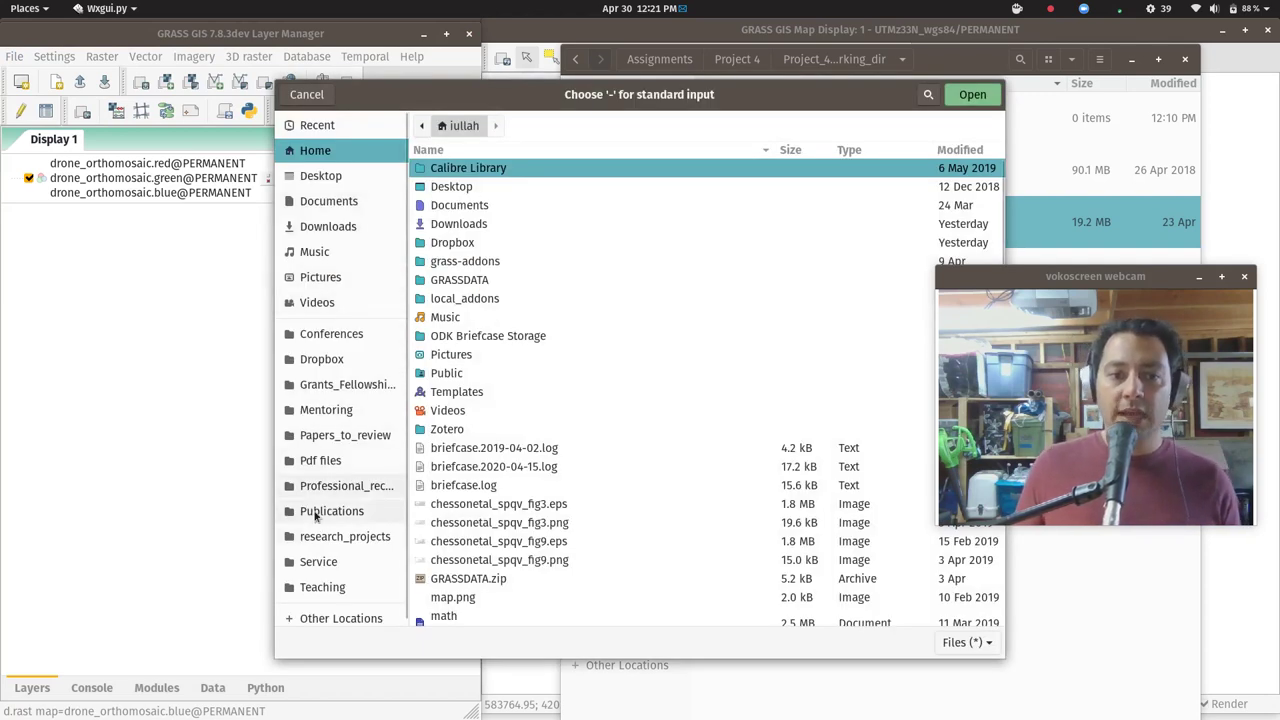
left_click(330, 586)
double_click(452, 243)
double_click(487, 187)
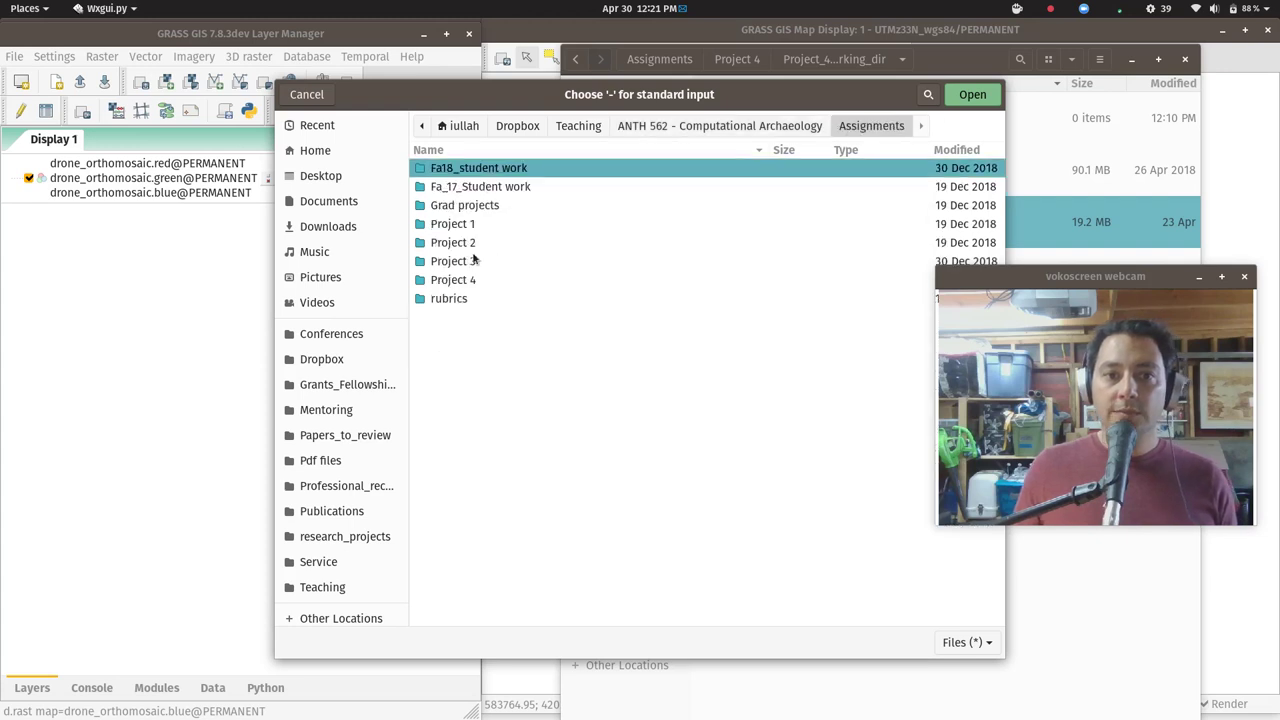
double_click(470, 279)
double_click(490, 206)
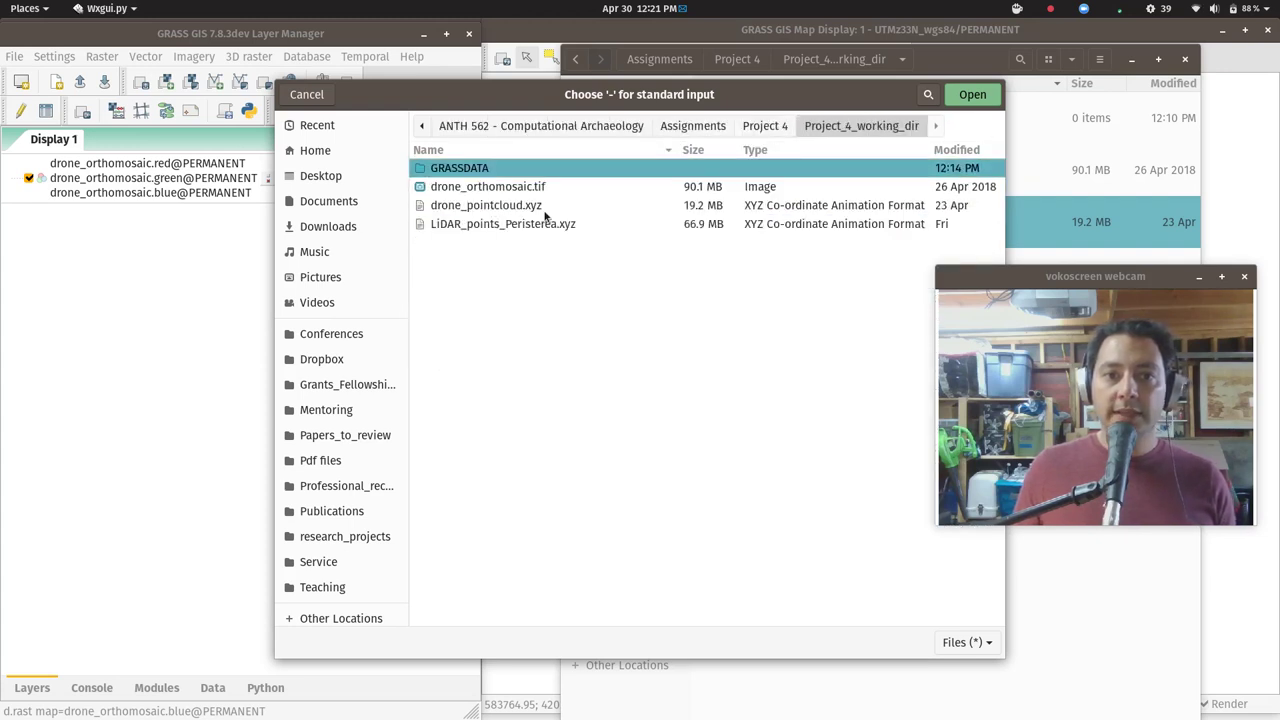
left_click(523, 208)
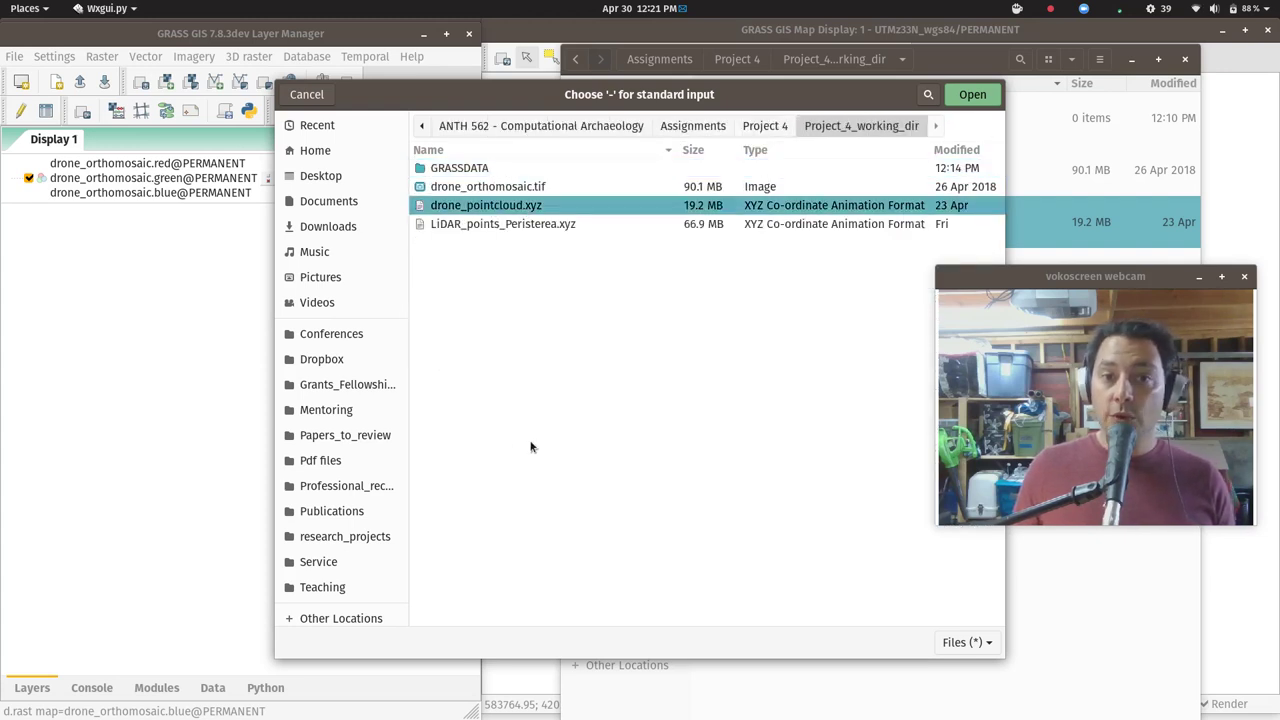
left_click(975, 97)
left_click_drag(662, 214, 515, 64)
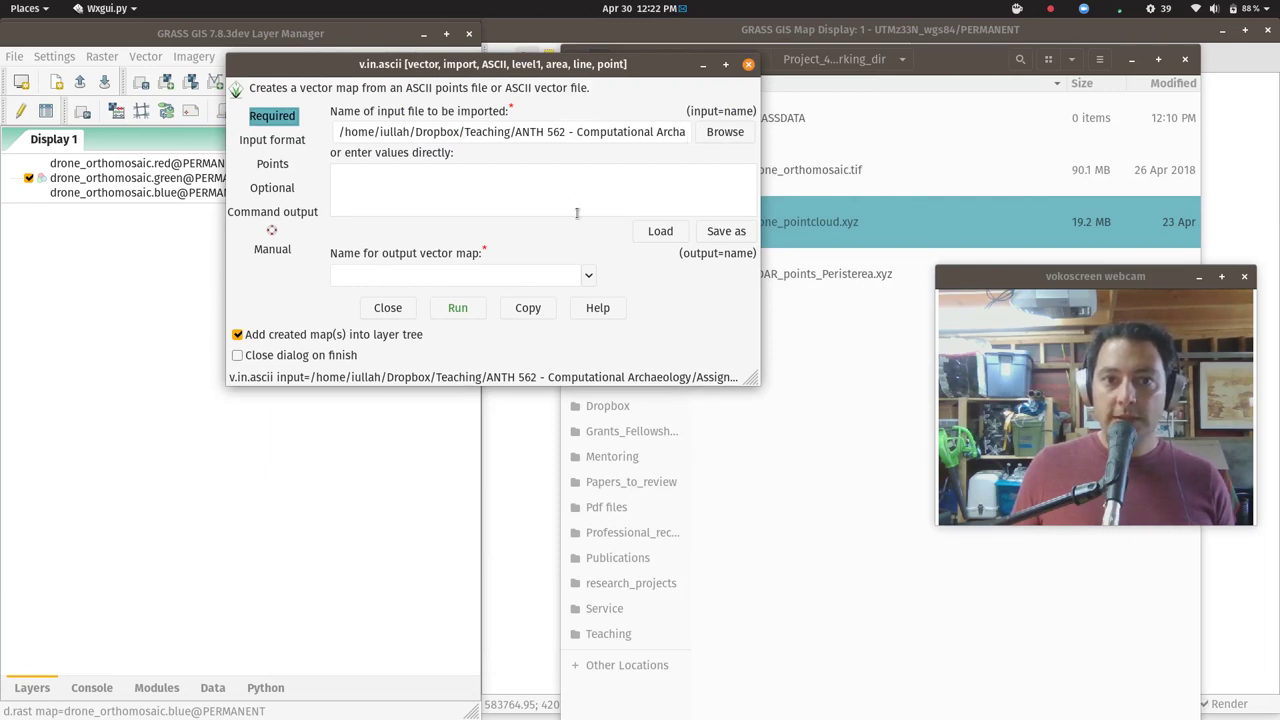
Name the output vector map drone_pointcloud and enlarge the v.in.ascii dialog.
left_click(479, 273)
type("drone_point")
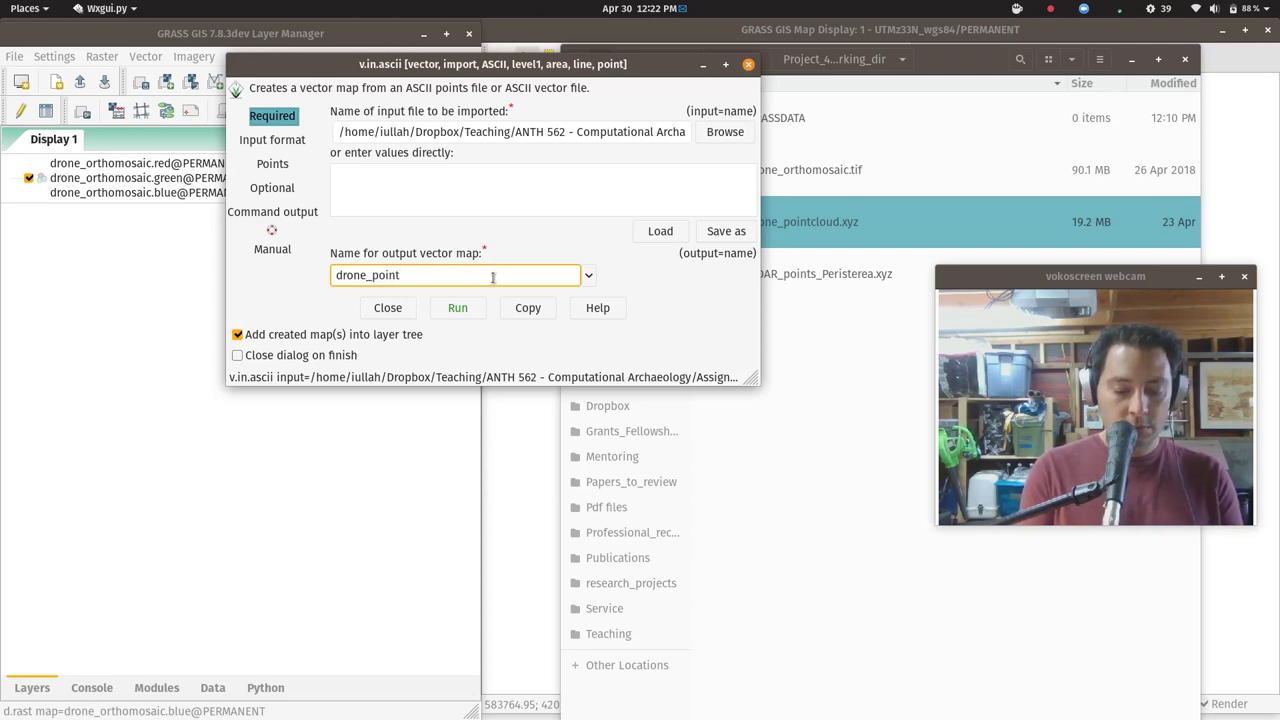
type("cloud")
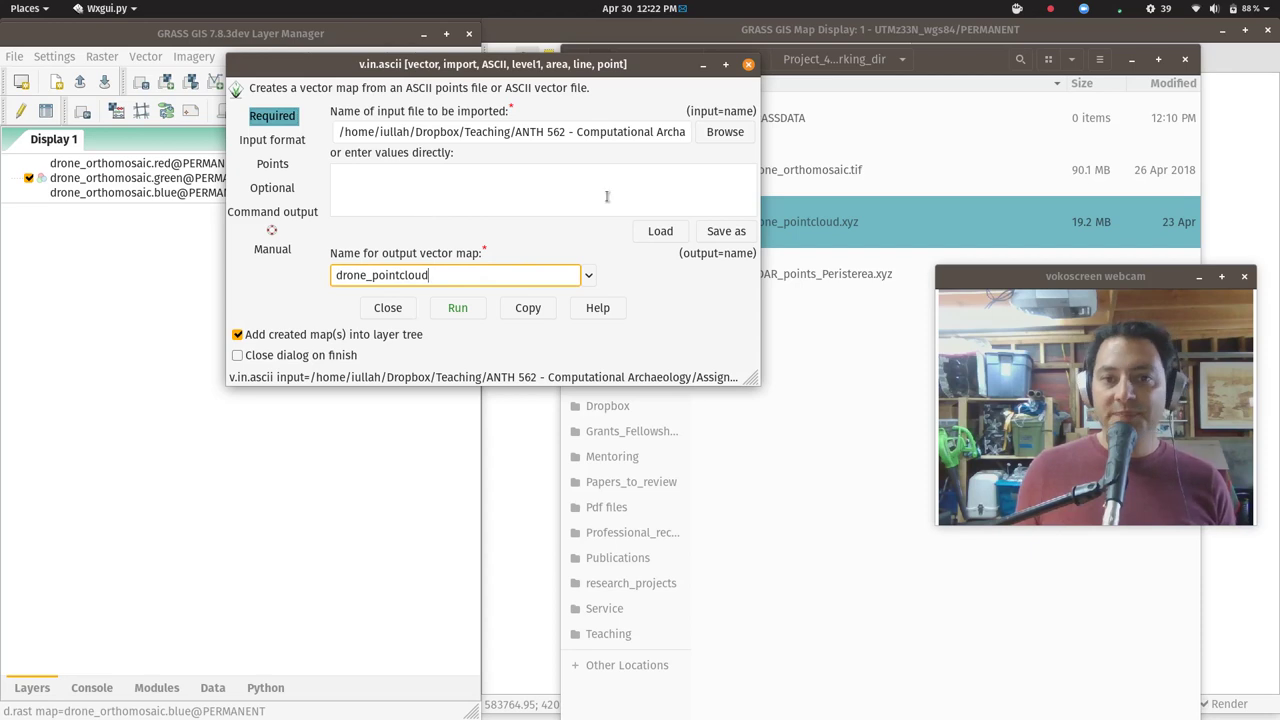
left_click_drag(750, 377, 837, 459)
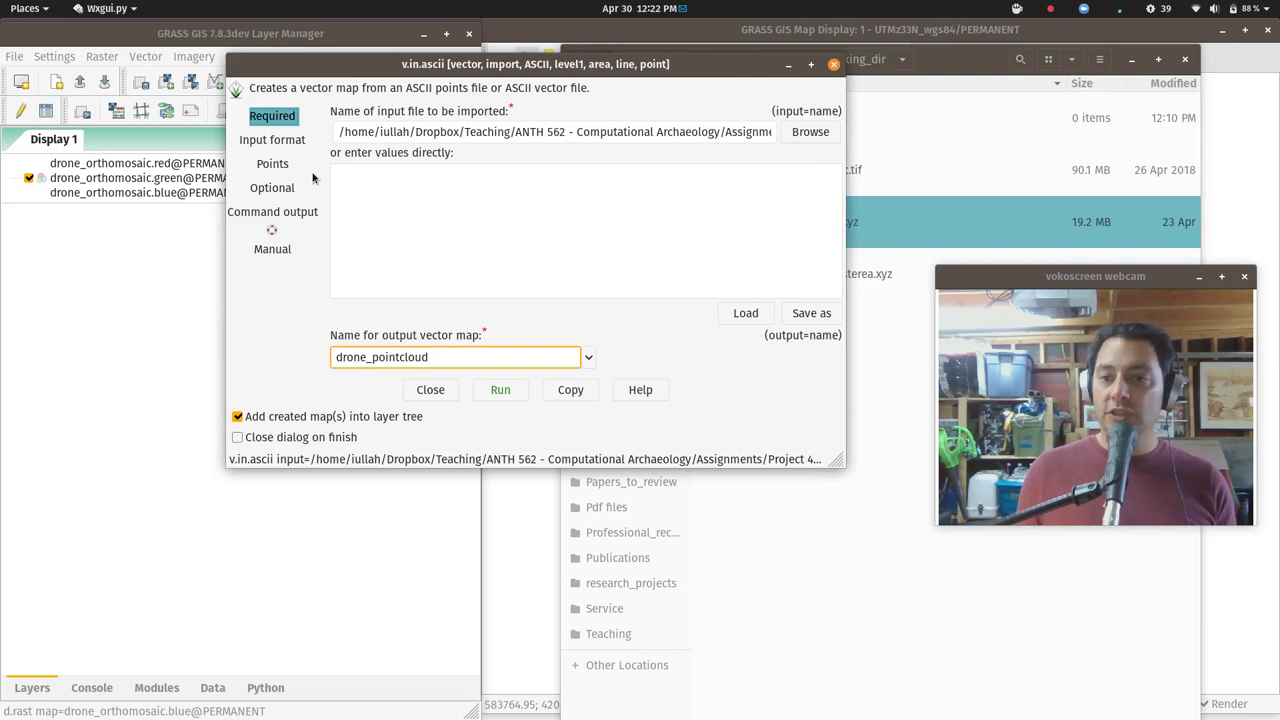
Review the input format settings, keep the format as 'point', and show the window overview.
left_click(274, 141)
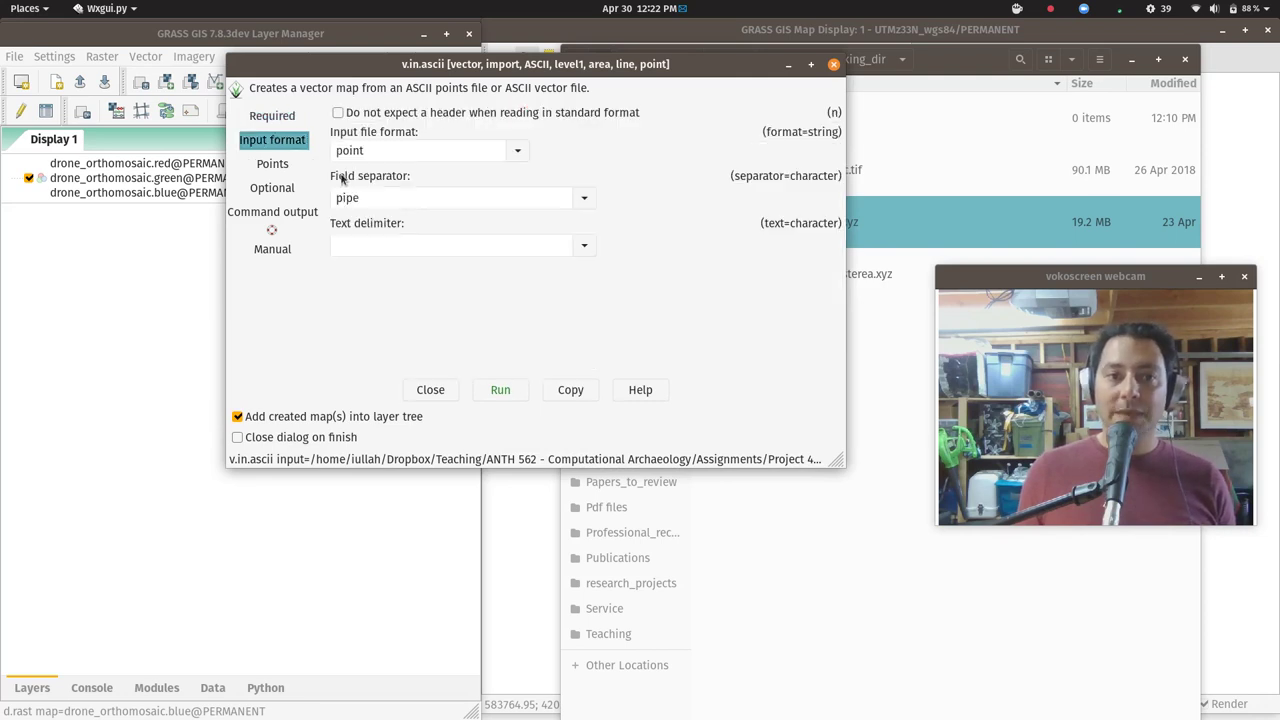
double_click(377, 150)
left_click(517, 151)
left_click(516, 152)
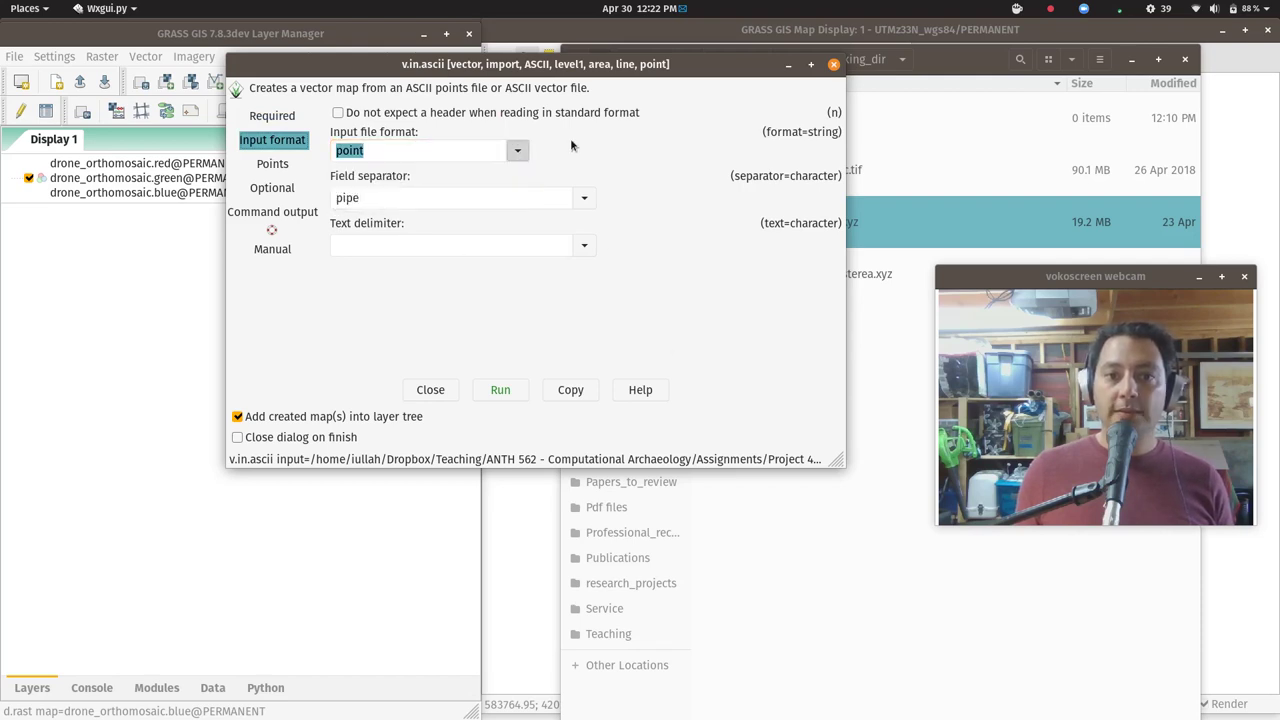
left_click(438, 150)
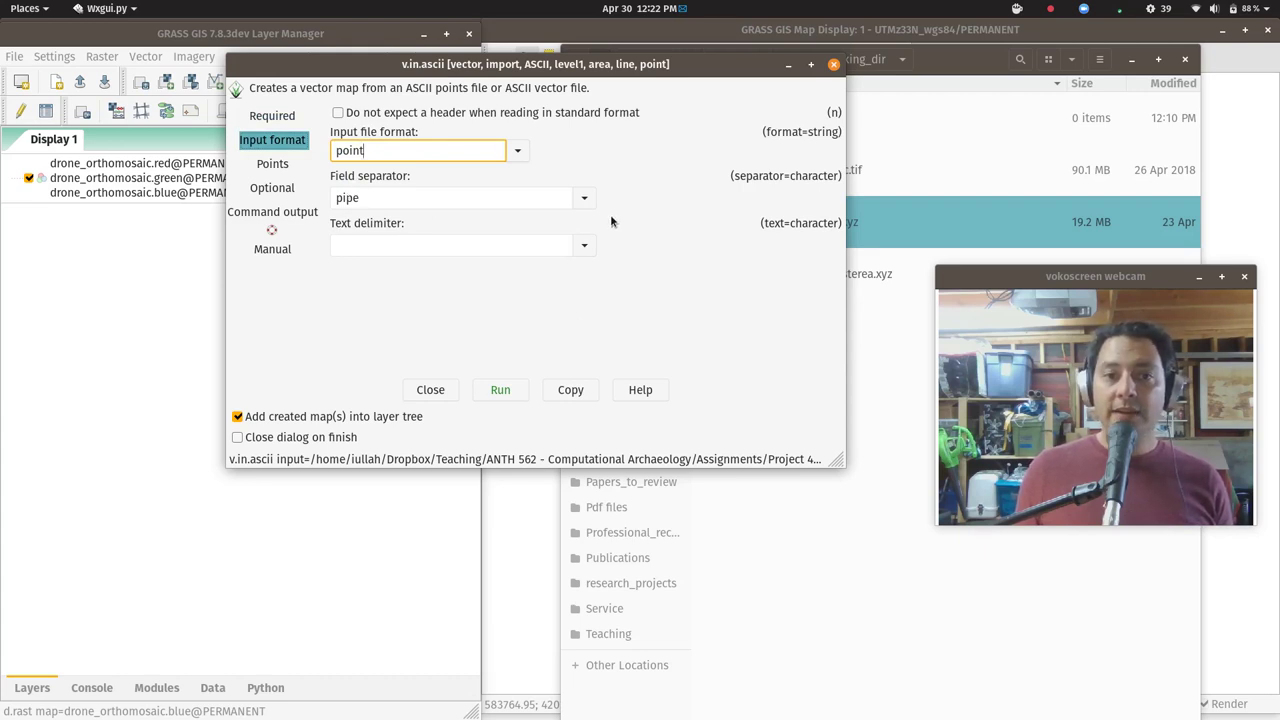
key("super")
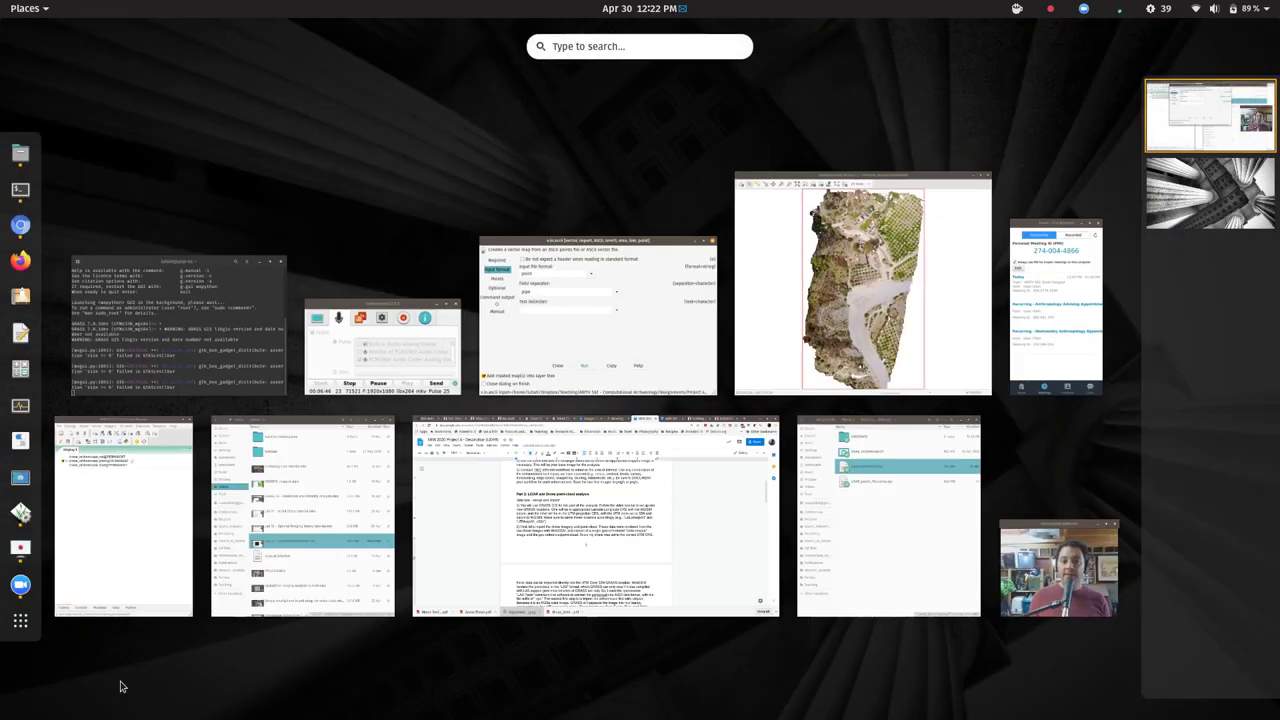
Reopen drone_pointcloud.xyz in Text Editor to confirm its comma separators, then return to v.in.ascii.
left_click(870, 505)
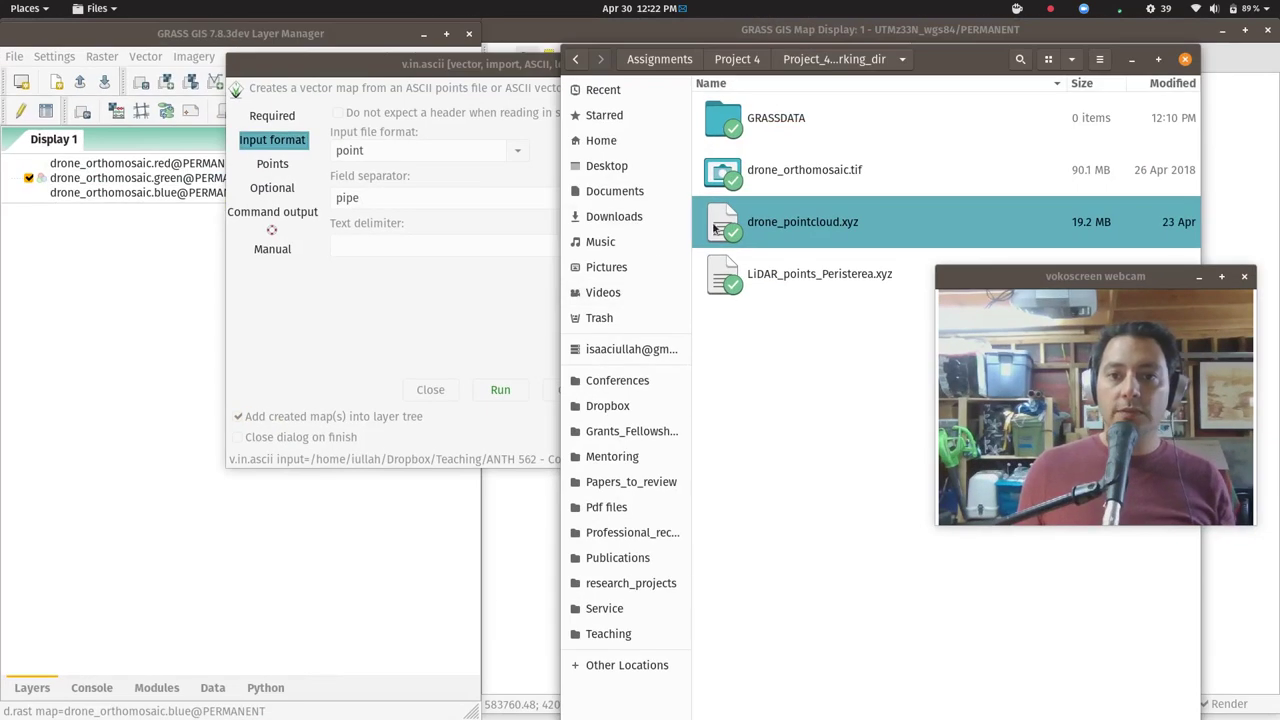
double_click(808, 228)
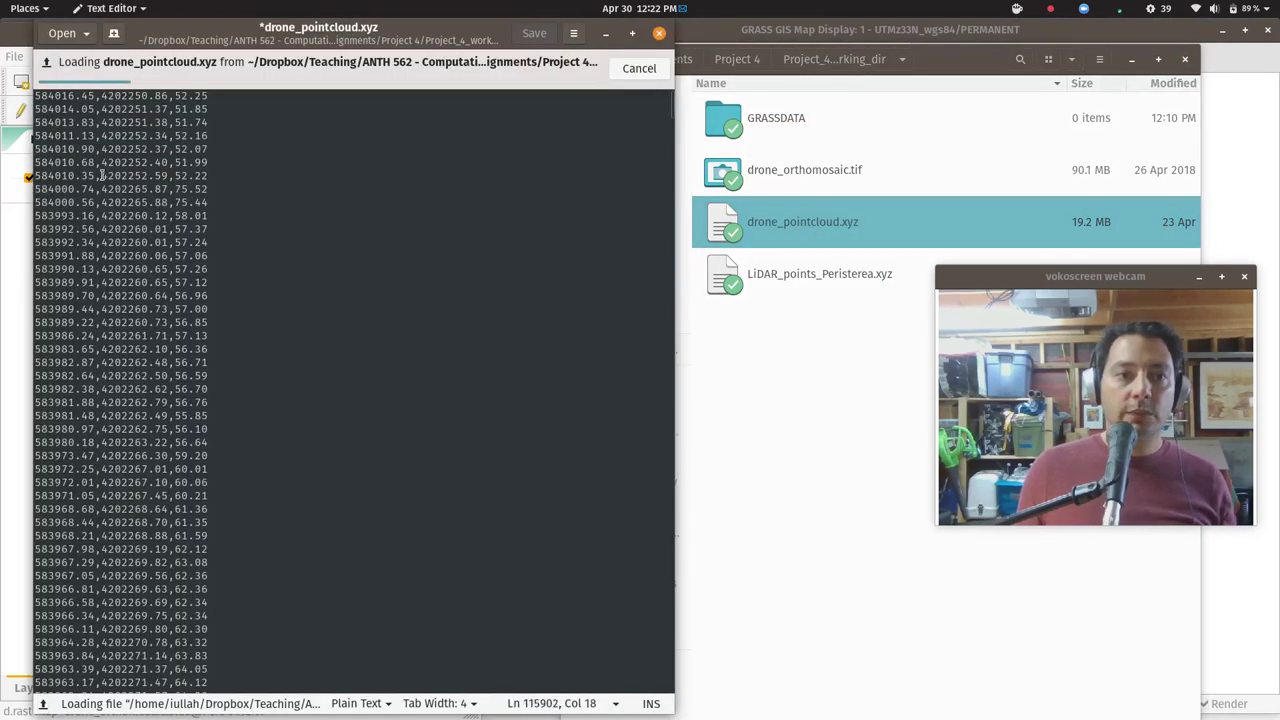
left_click(102, 175)
key("Left")
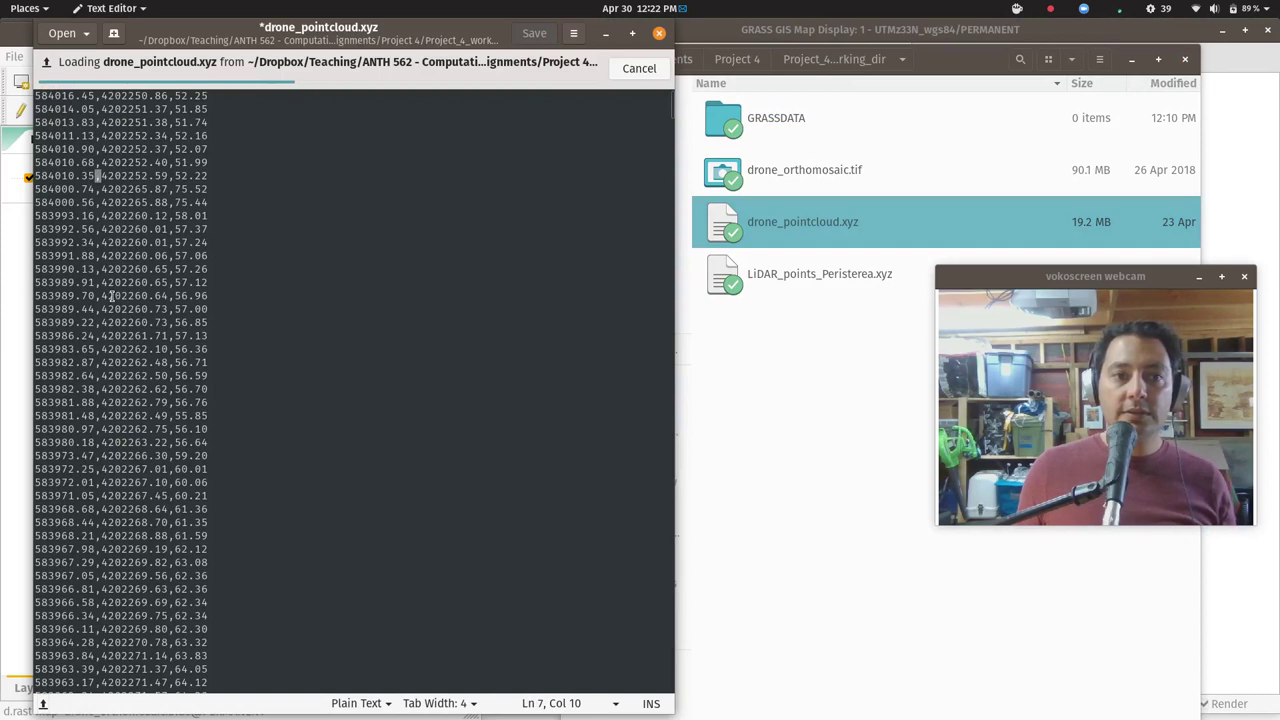
left_click(659, 34)
left_click(502, 302)
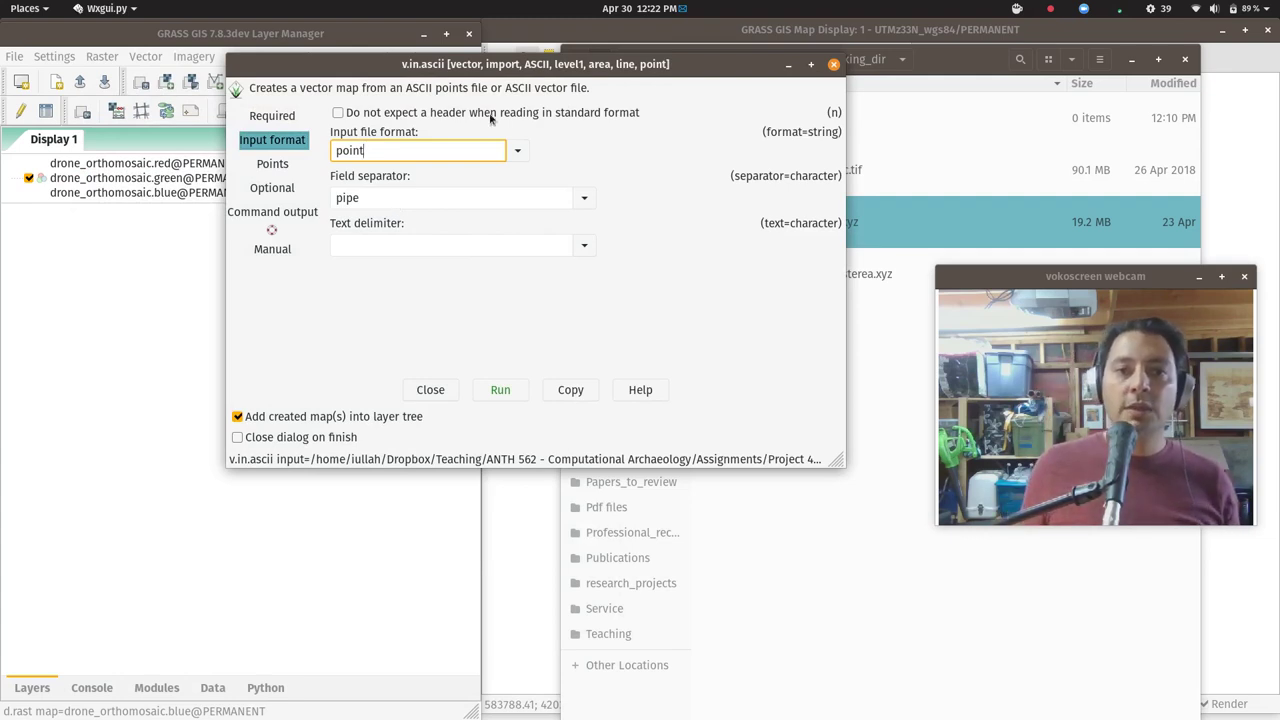
Set the field separator to comma, leave the text delimiter empty, and show the Points options.
left_click(584, 197)
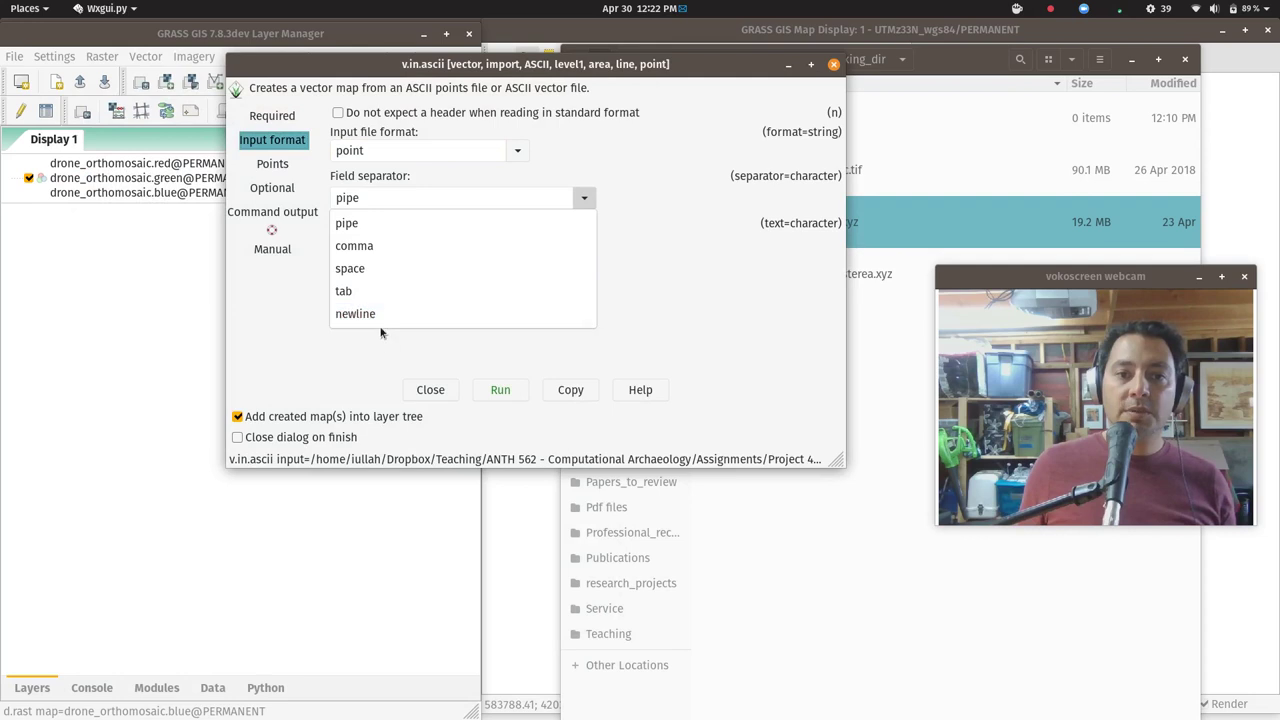
left_click(372, 250)
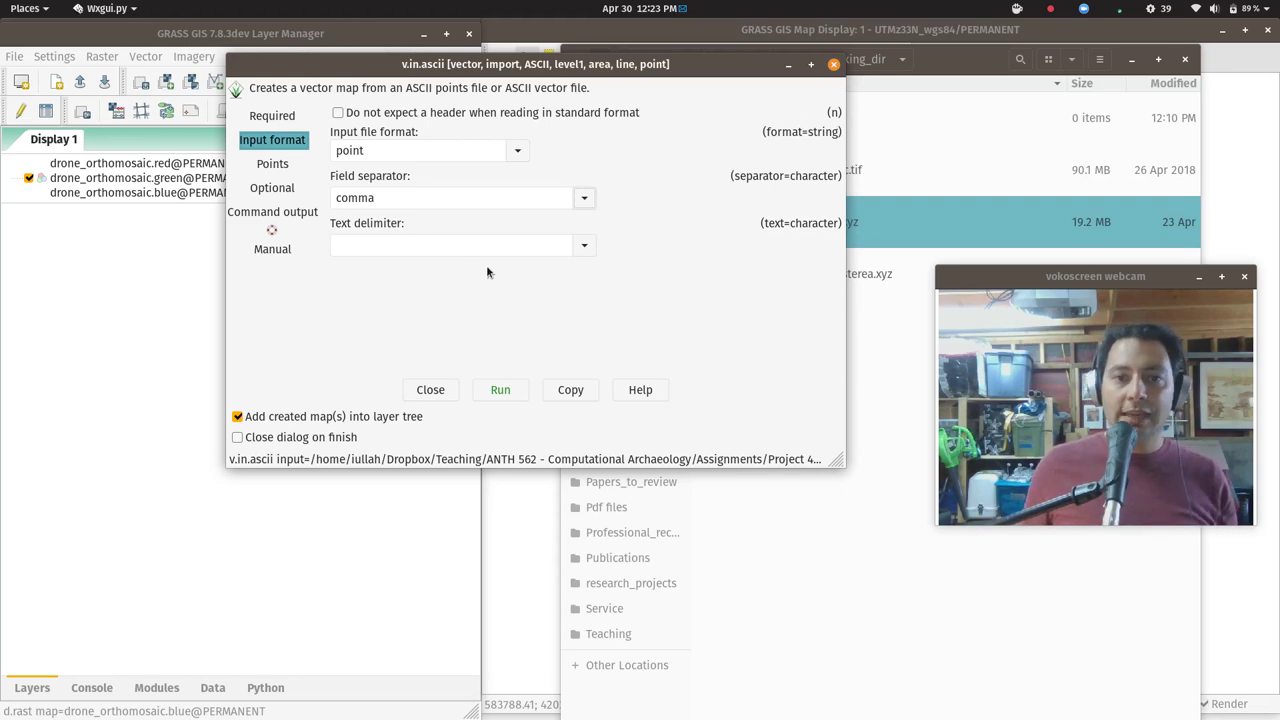
left_click(584, 245)
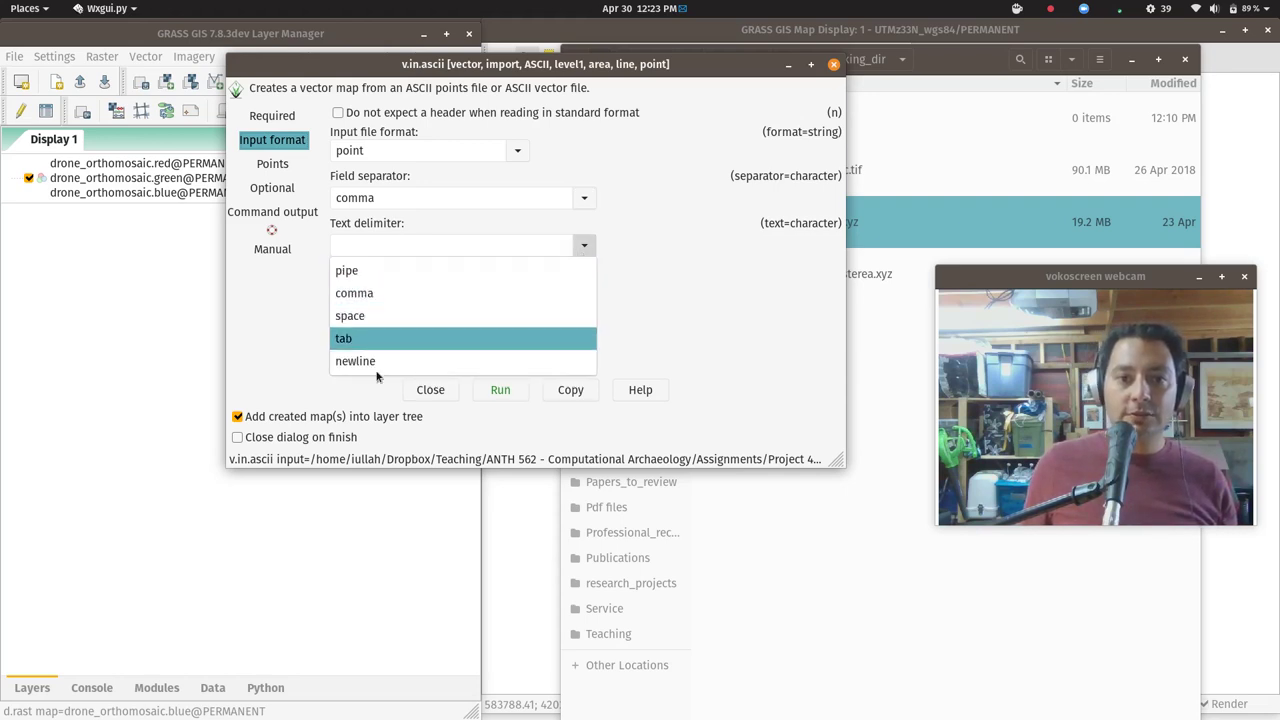
left_click(774, 302)
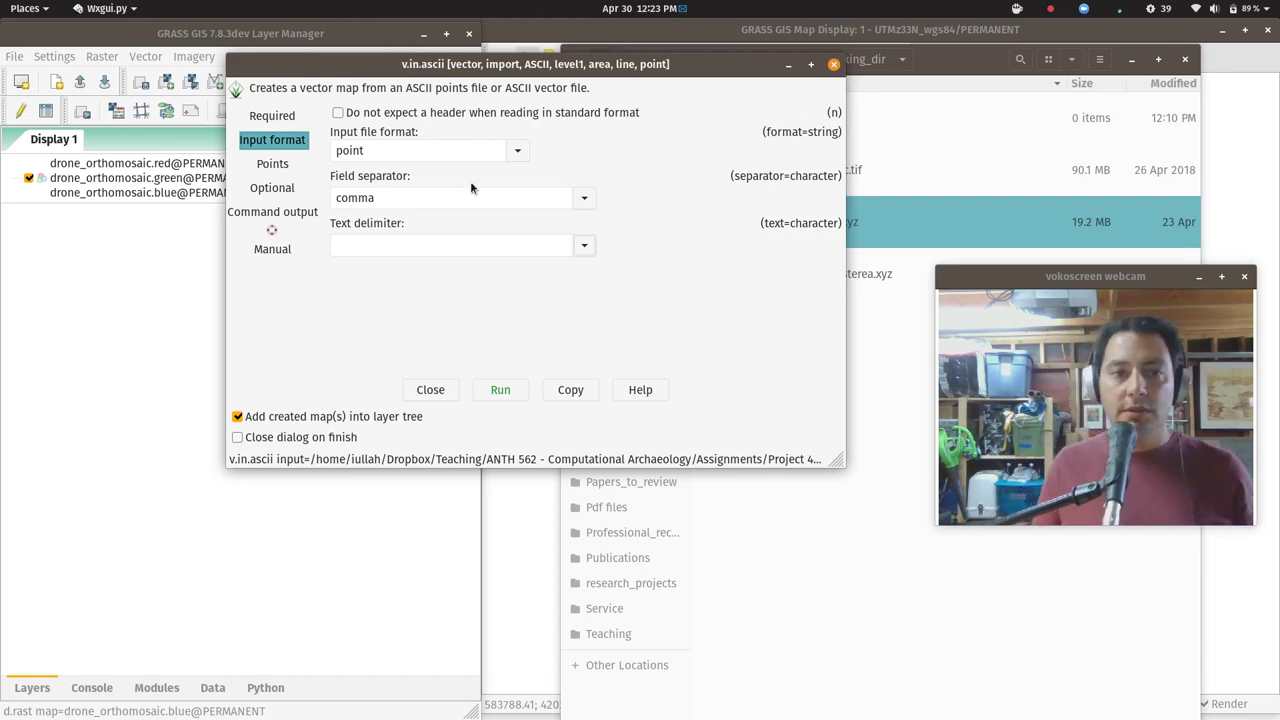
left_click(287, 163)
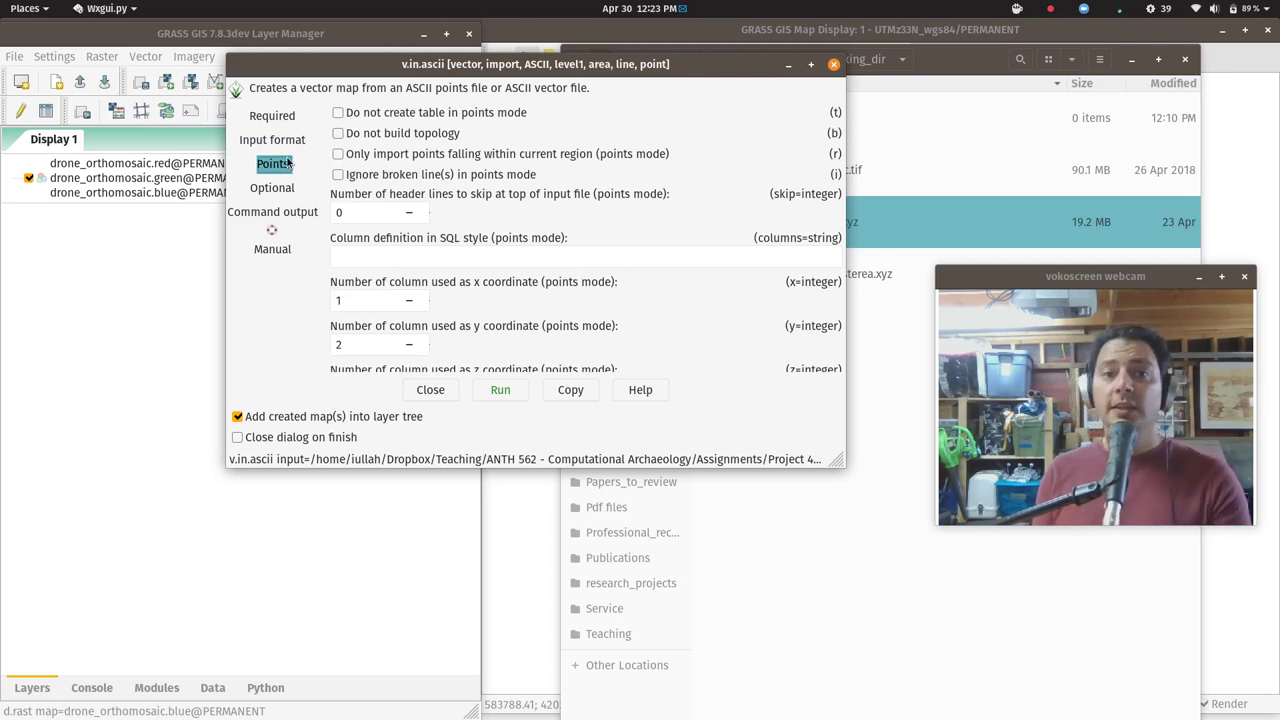
Enable -t (no attribute table) and -b (no topology), and don't add the map to the layer tree.
left_click(371, 116)
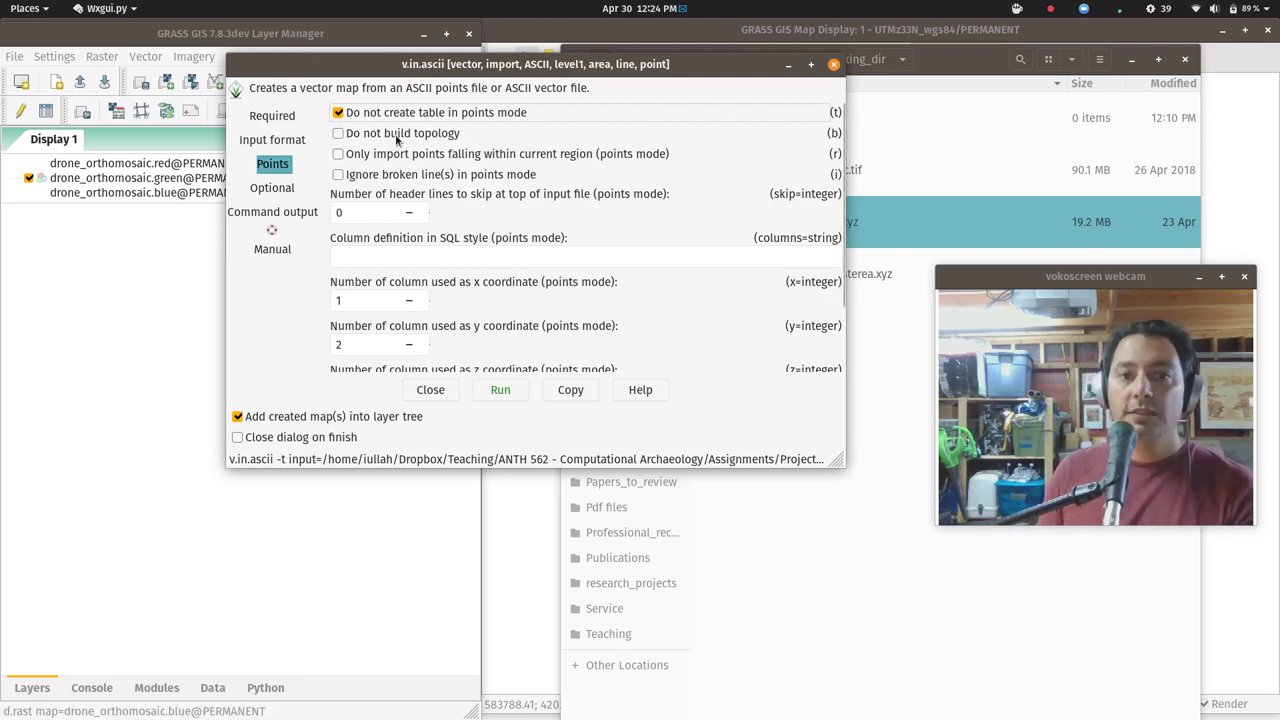
left_click(397, 136)
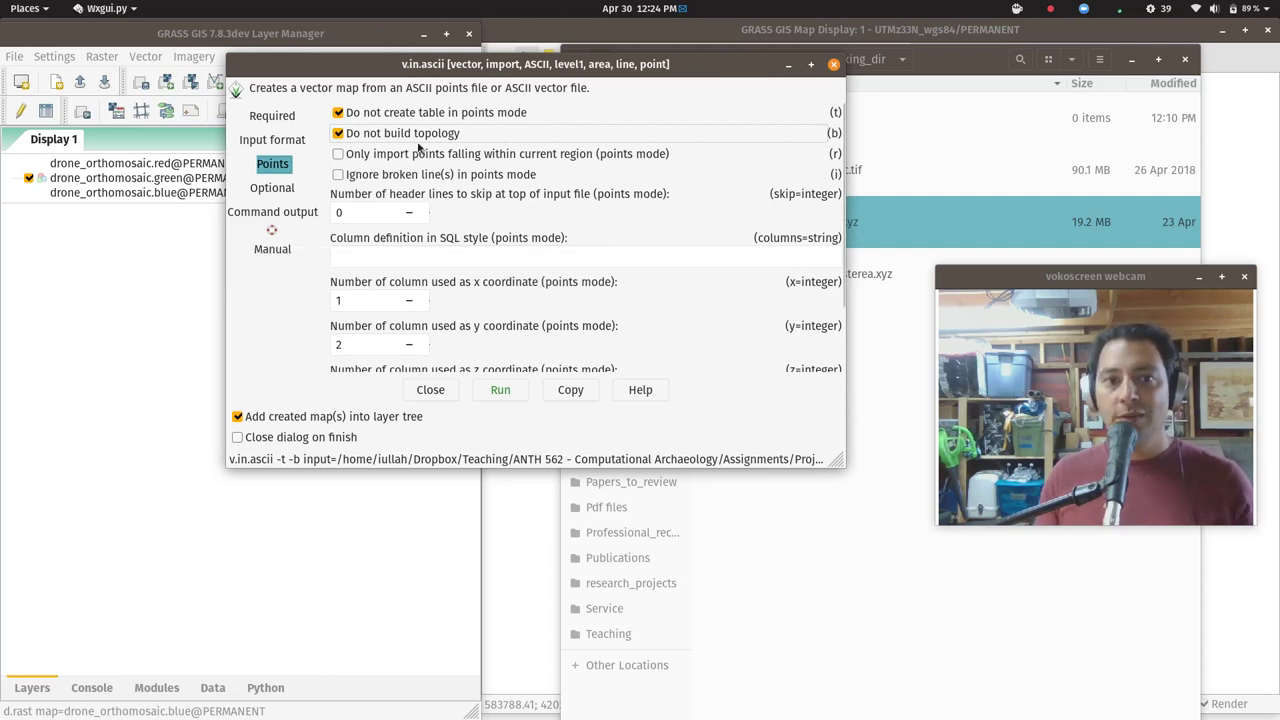
left_click(237, 418)
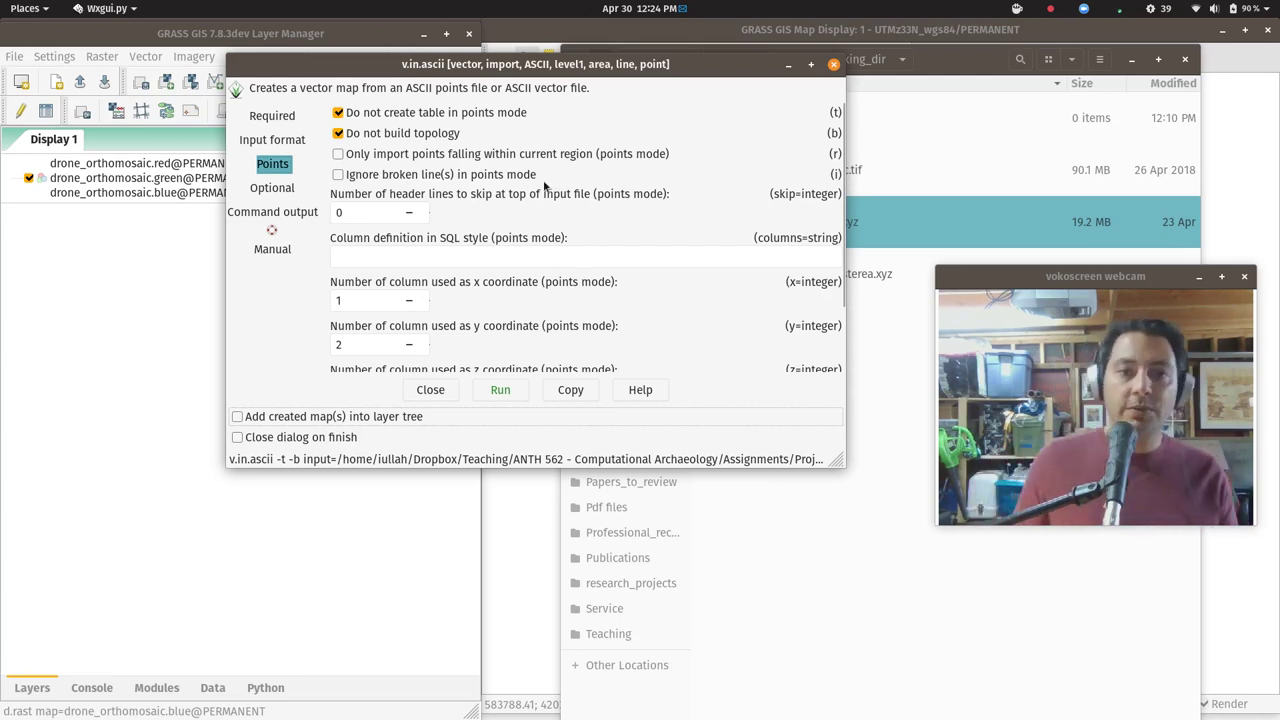
Set 'Number of column used as z coordinate' to 3 in the Points settings.
scroll(400, 217, "down", 2)
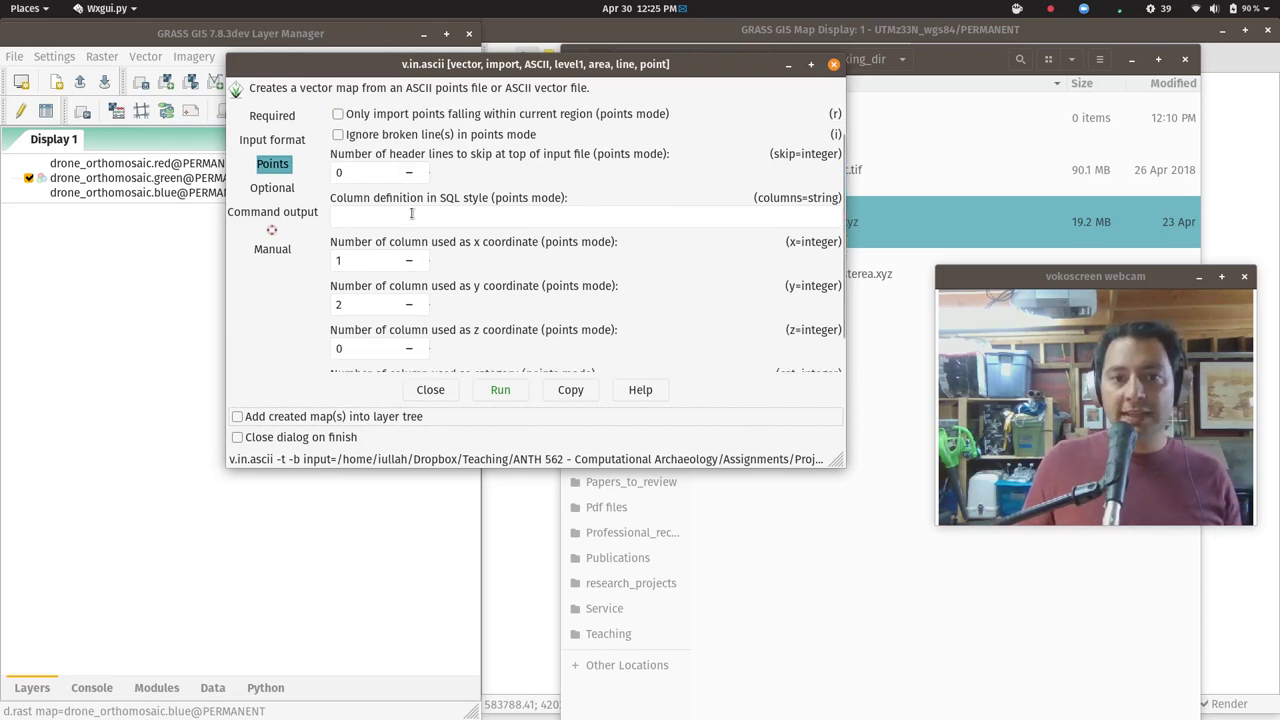
scroll(452, 262, "down", 1)
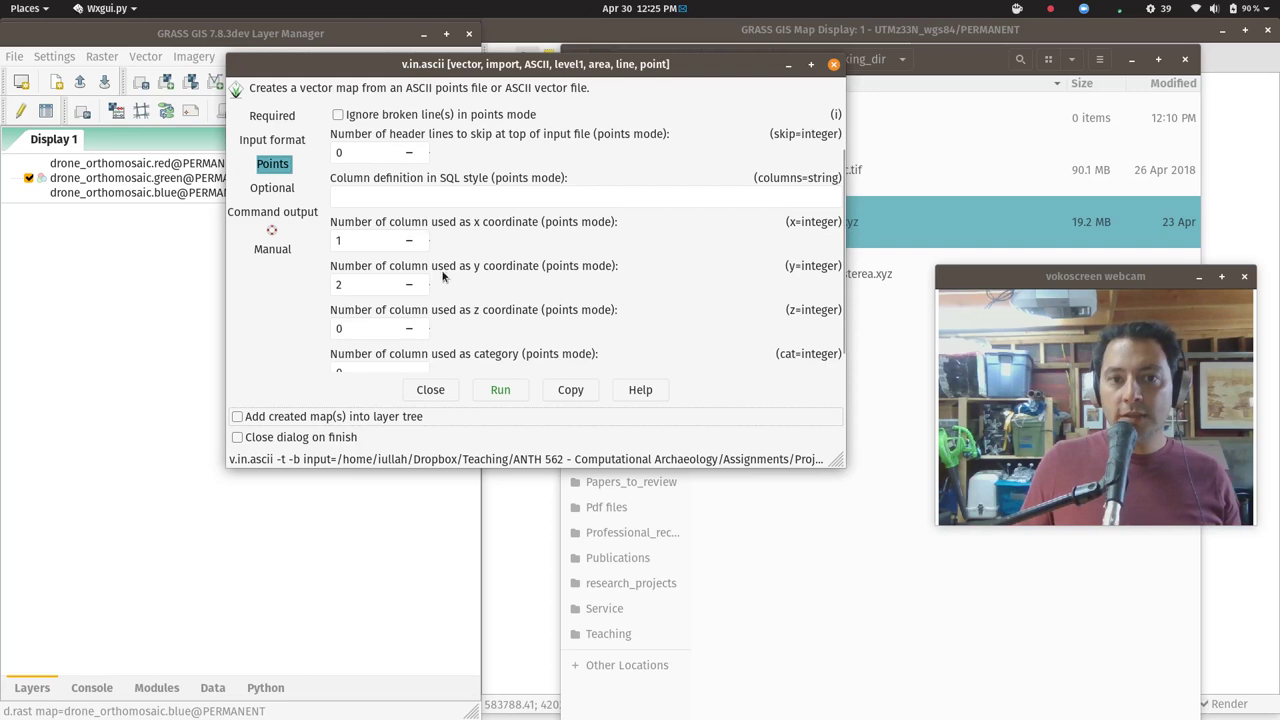
left_click(425, 329)
left_click(425, 329)
left_click(425, 329)
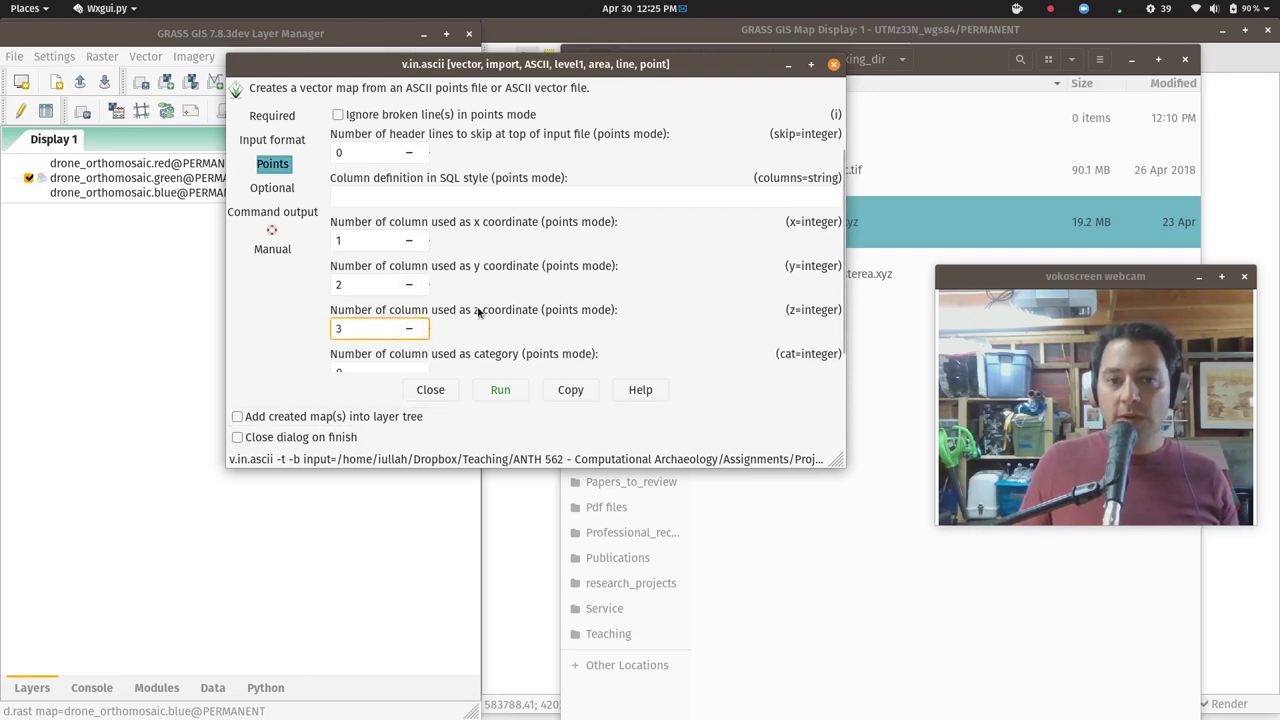
scroll(620, 295, "down", 1)
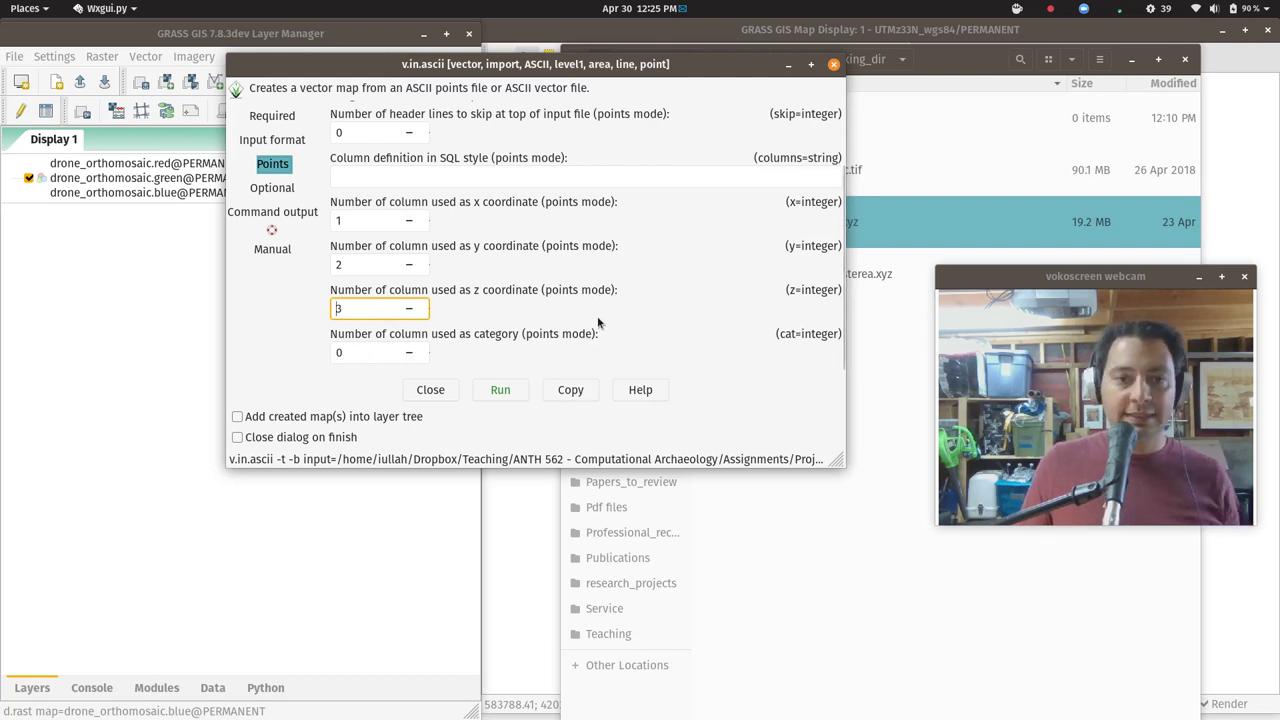
scroll(600, 322, "up", 1)
scroll(600, 322, "up", 1)
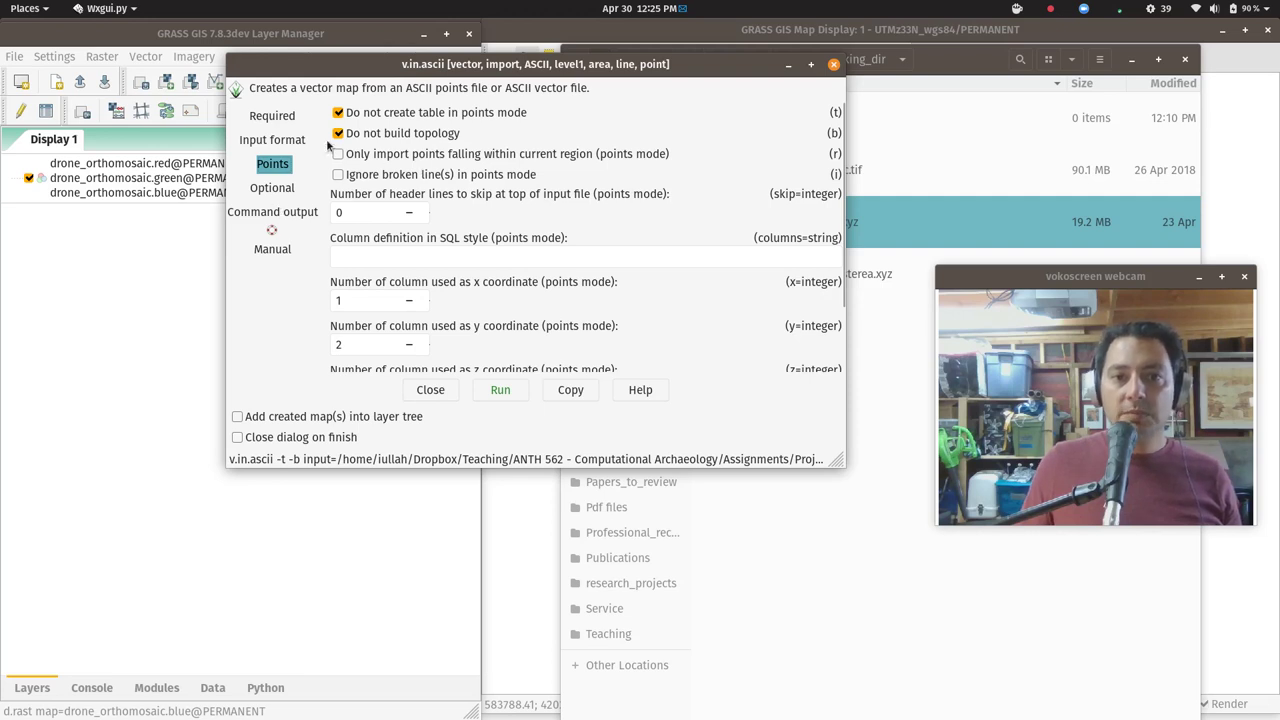
Enable 'Create 3D vector map' (-z) and run the import of 710594 three-column points.
left_click(289, 190)
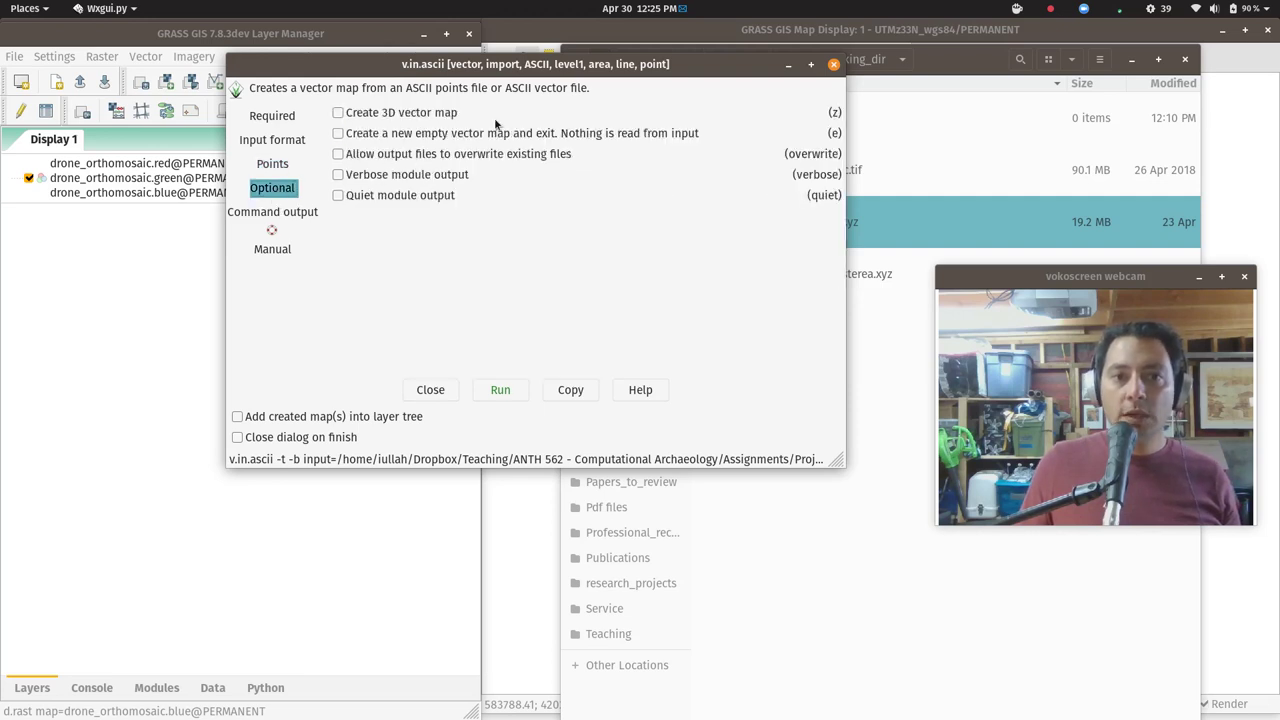
left_click(358, 114)
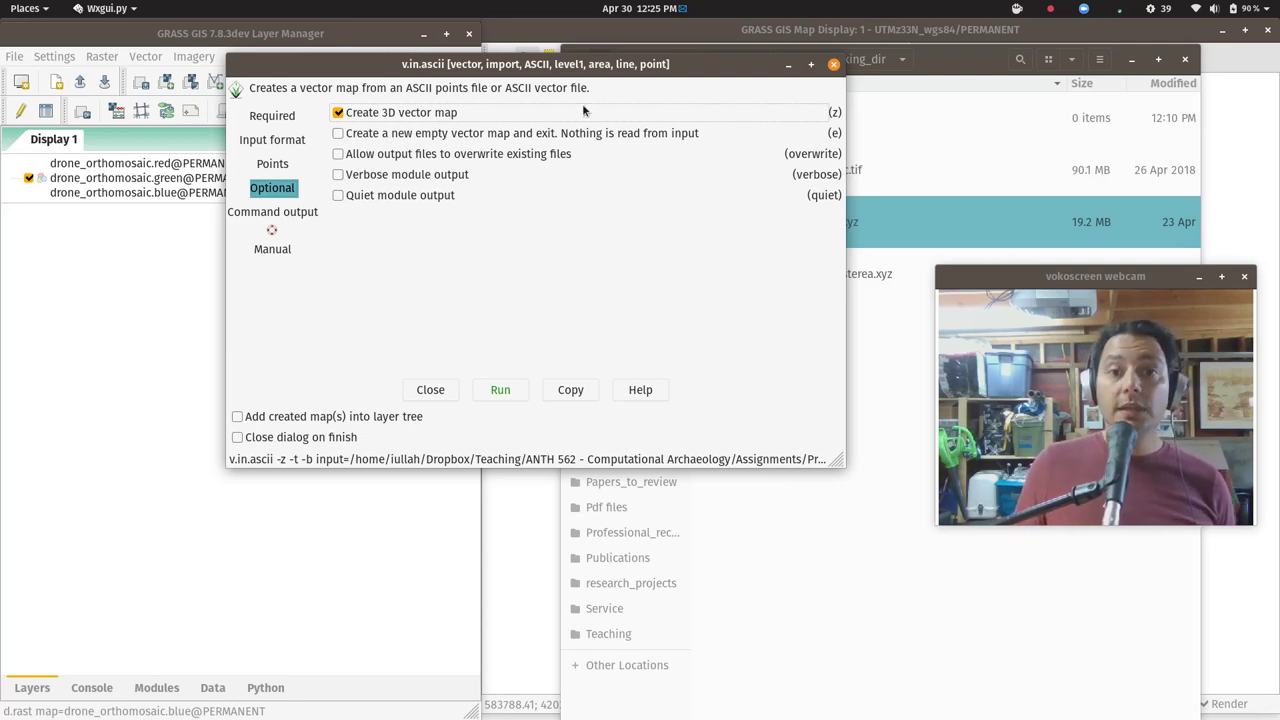
left_click(500, 389)
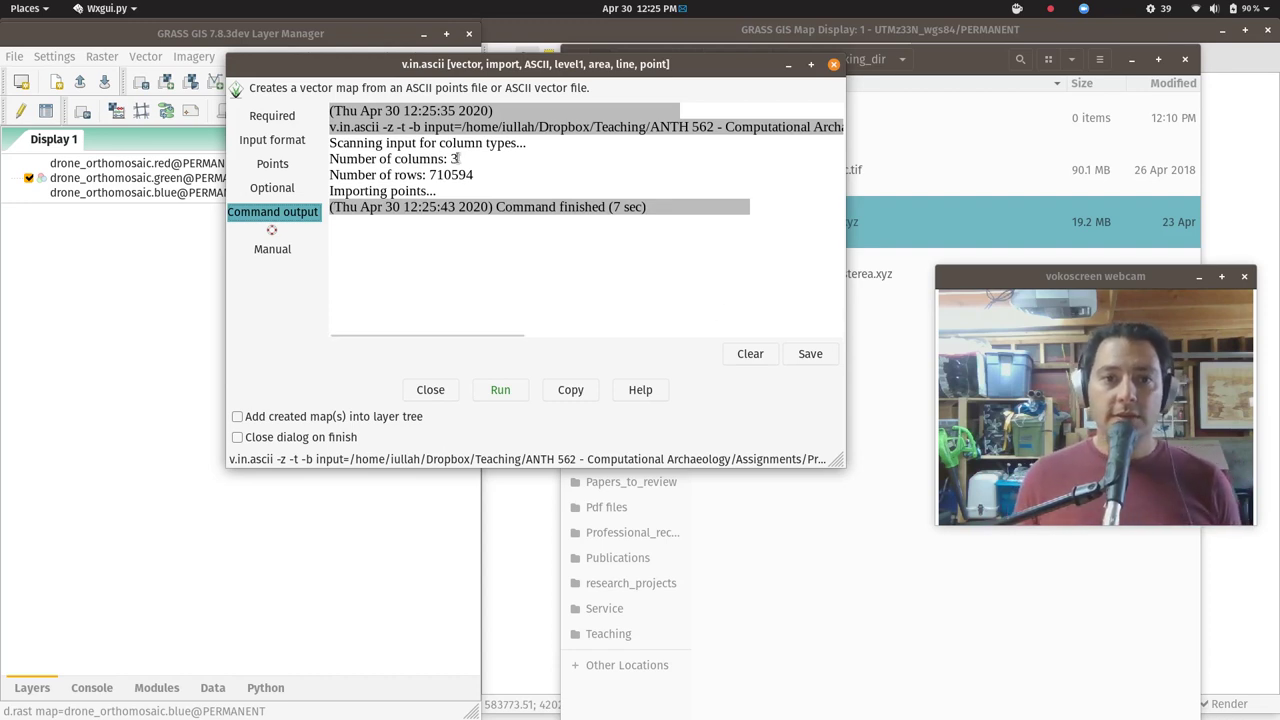
Note the 710594 imported rows, close the v.in.ascii dialog, and show the window overview.
left_click_drag(455, 175, 428, 175)
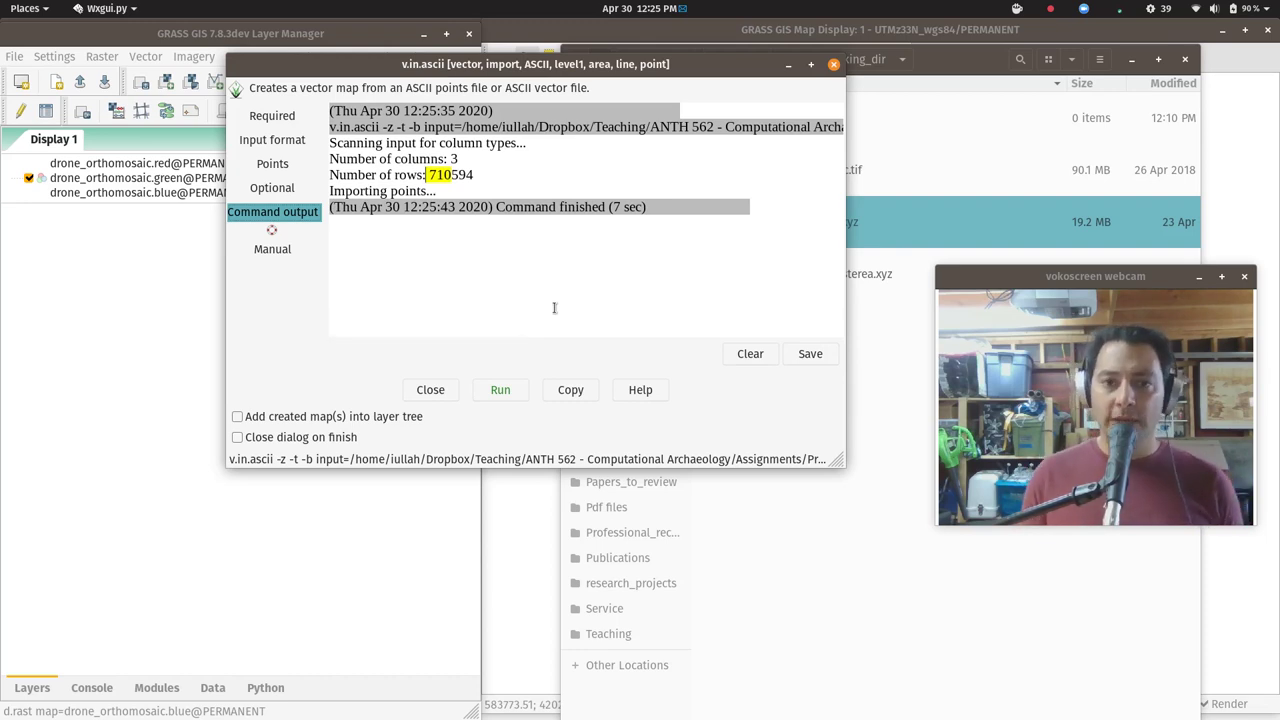
left_click_drag(521, 74, 348, 109)
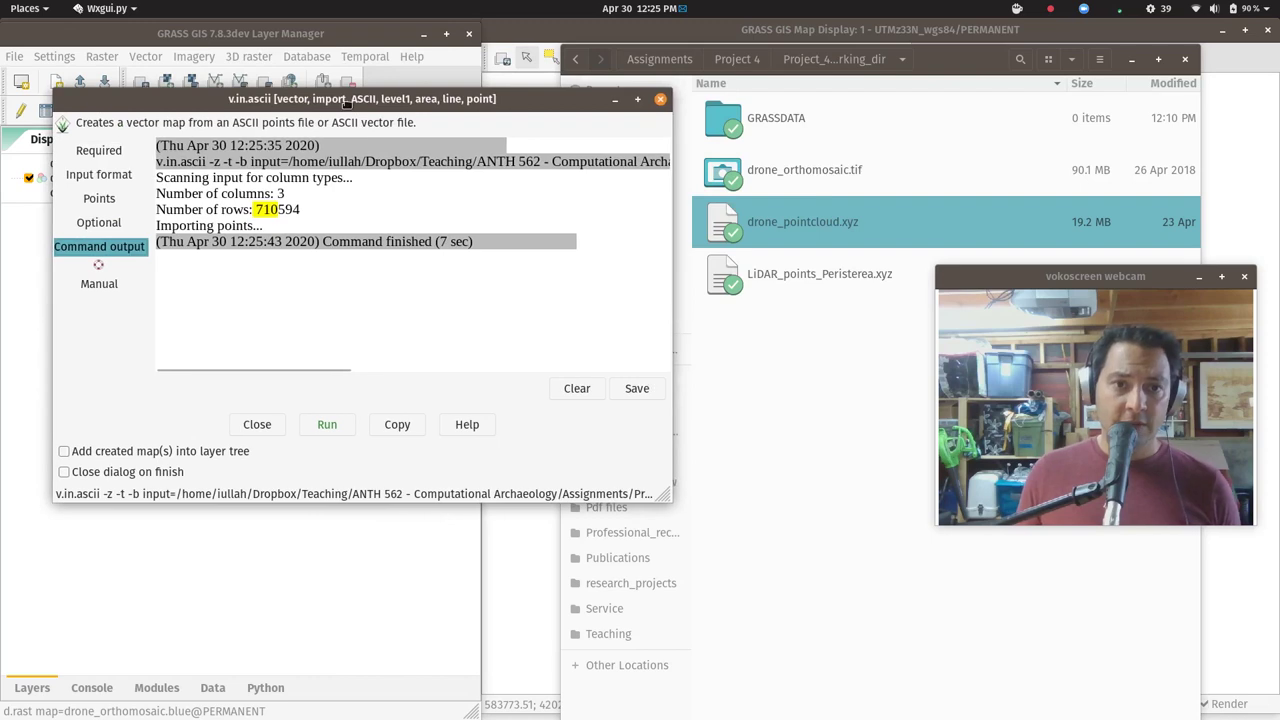
left_click(258, 426)
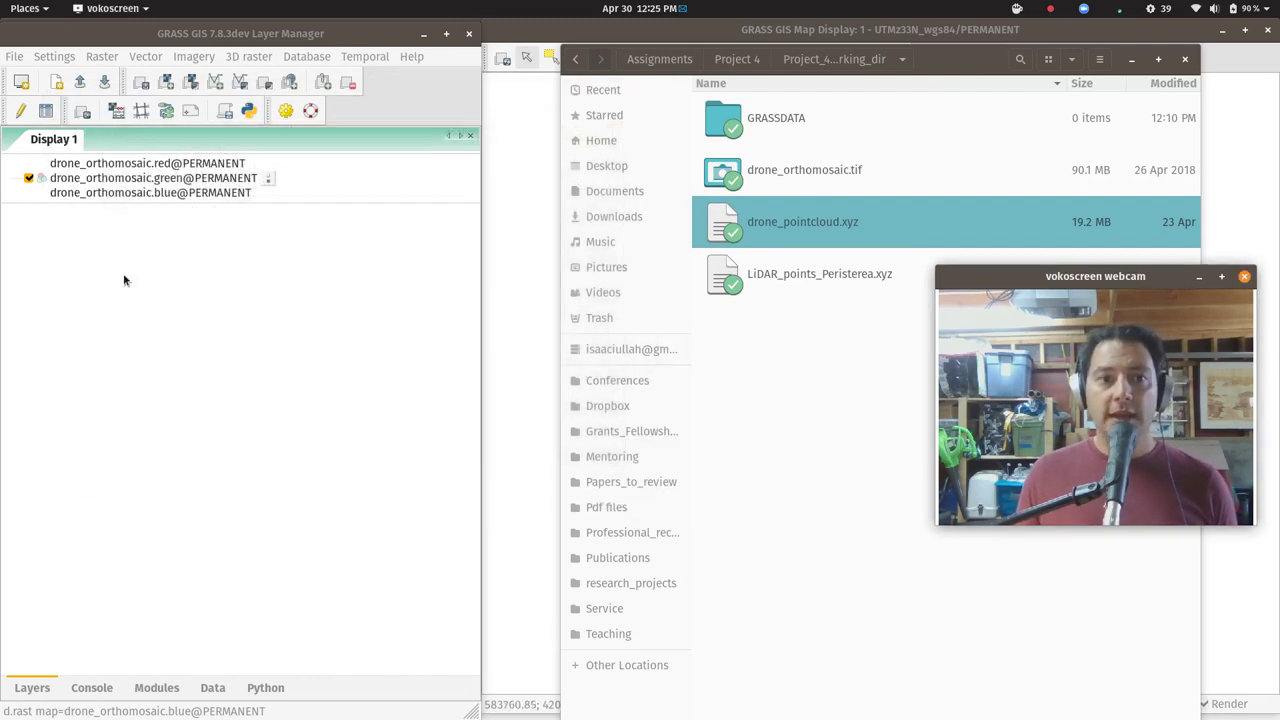
key("super")
Add drone_pointcloud@PERMANENT as a vector layer above the orthomosaic.
left_click(793, 334)
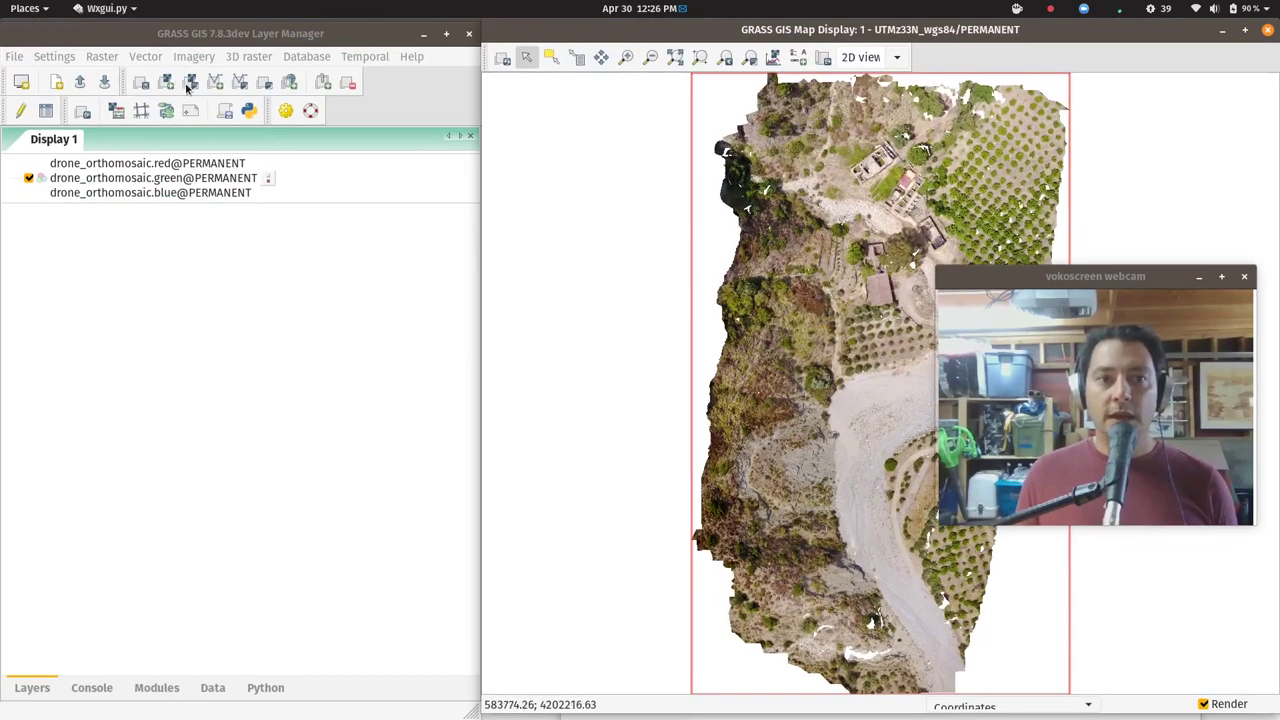
left_click(215, 82)
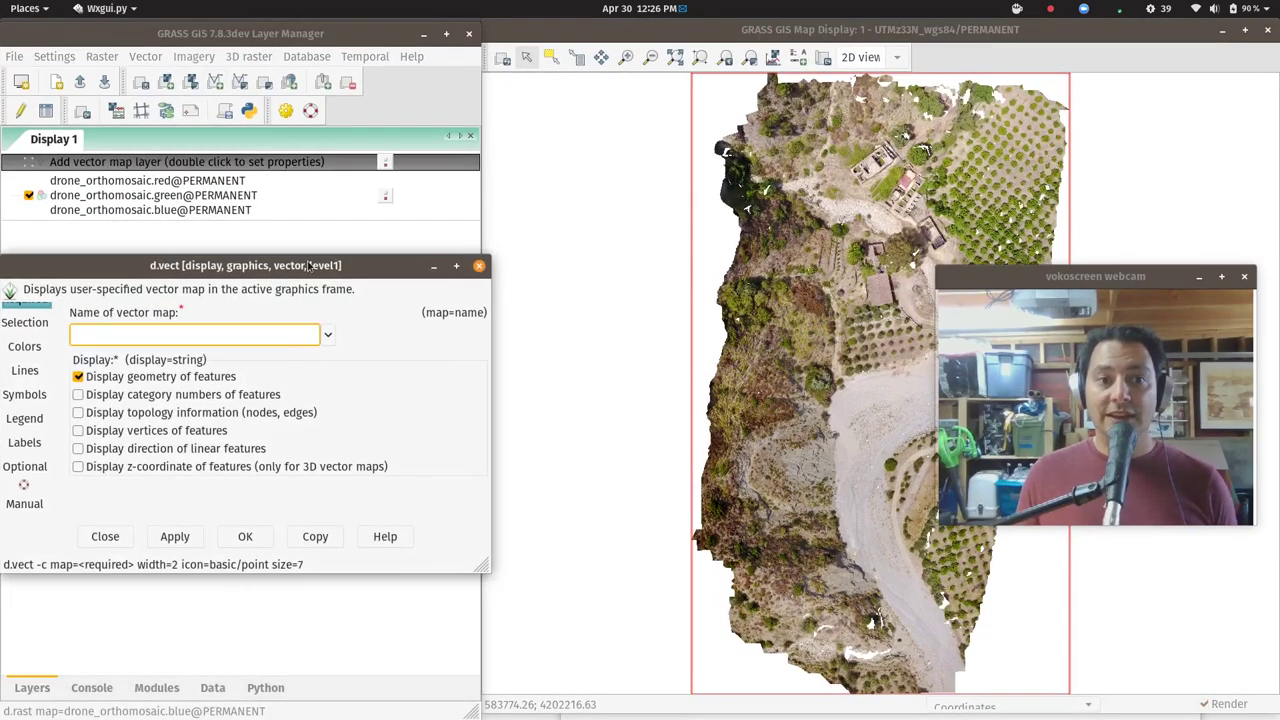
left_click_drag(310, 265, 421, 196)
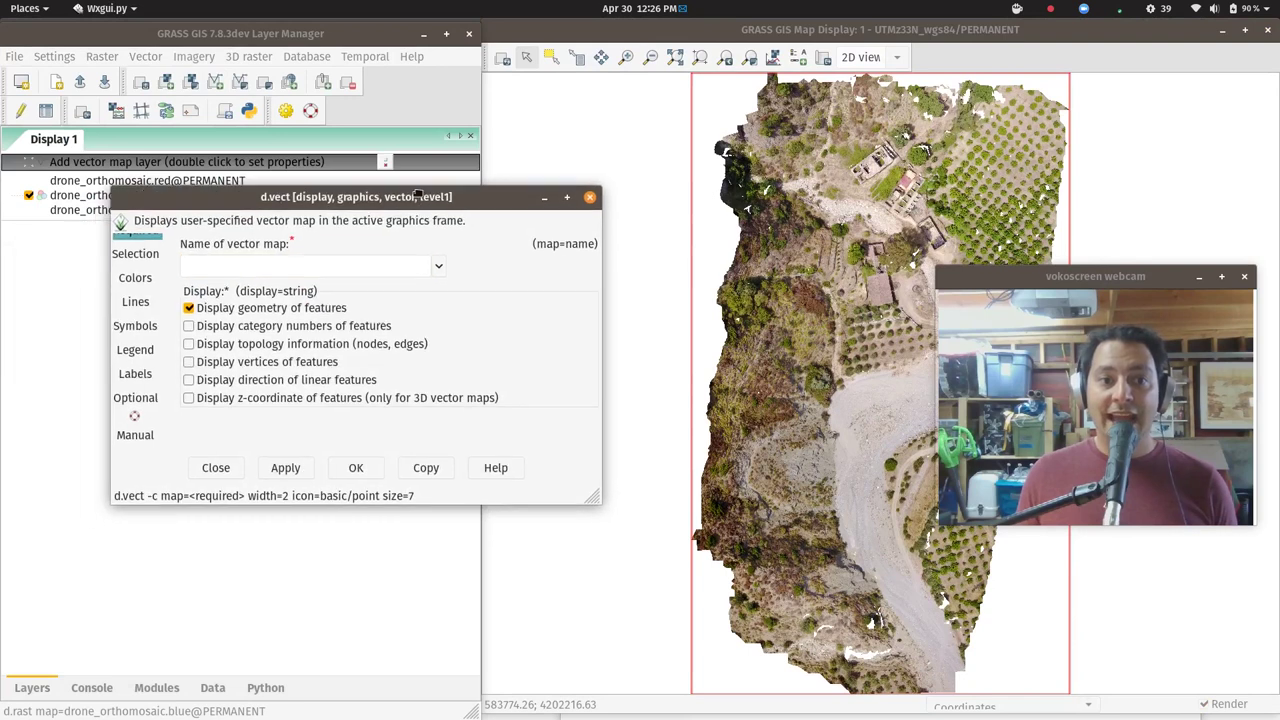
left_click(437, 267)
left_click(335, 305)
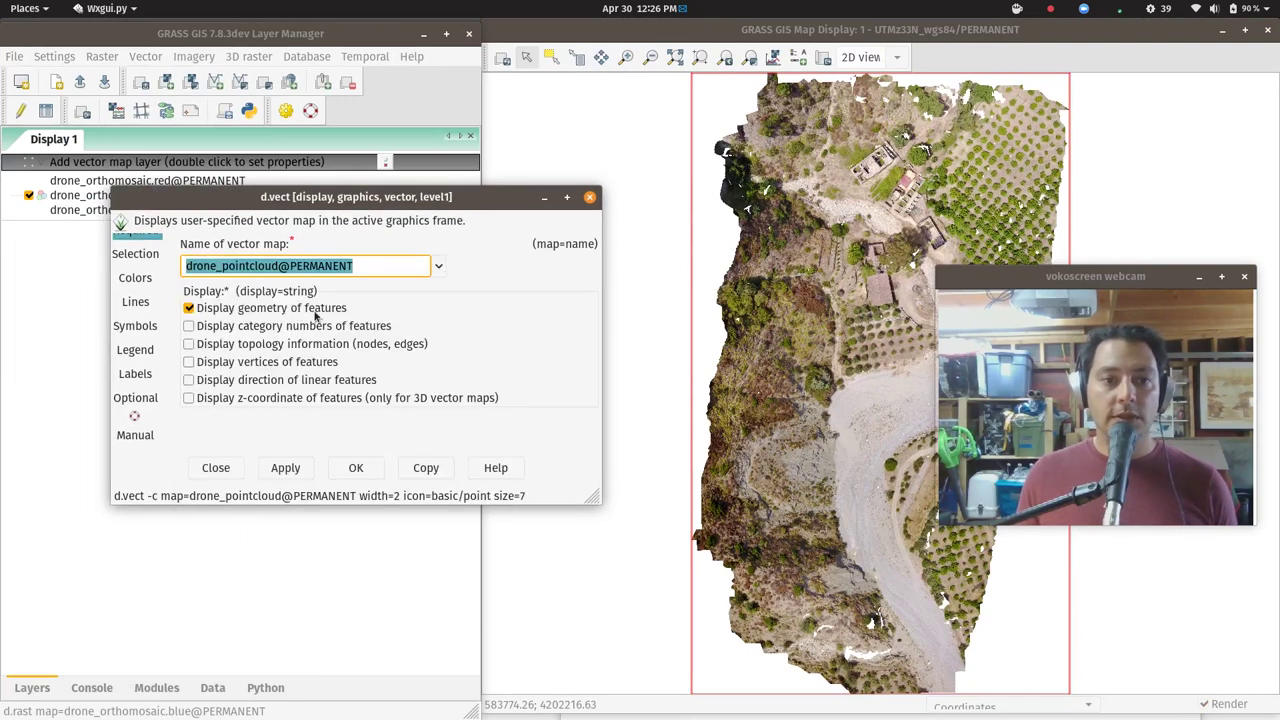
left_click(355, 468)
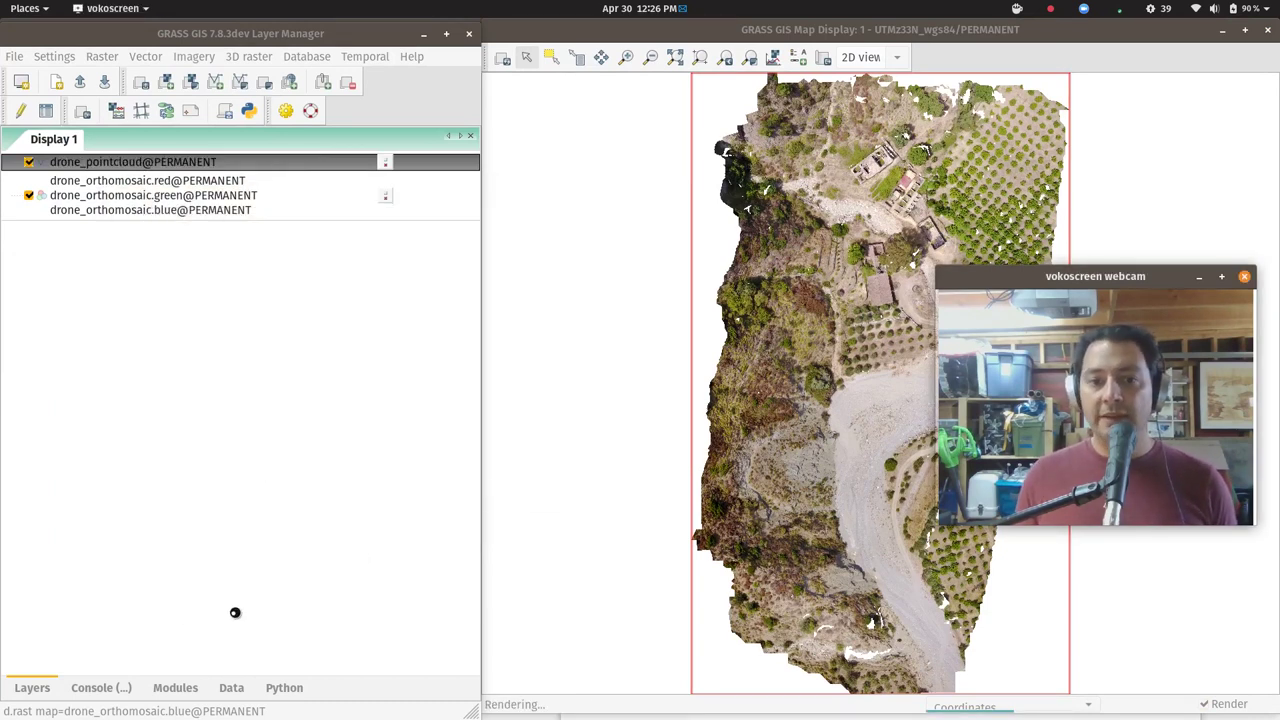
Rearrange the windows to inspect the dense black point cloud over the orthomosaic.
key("super")
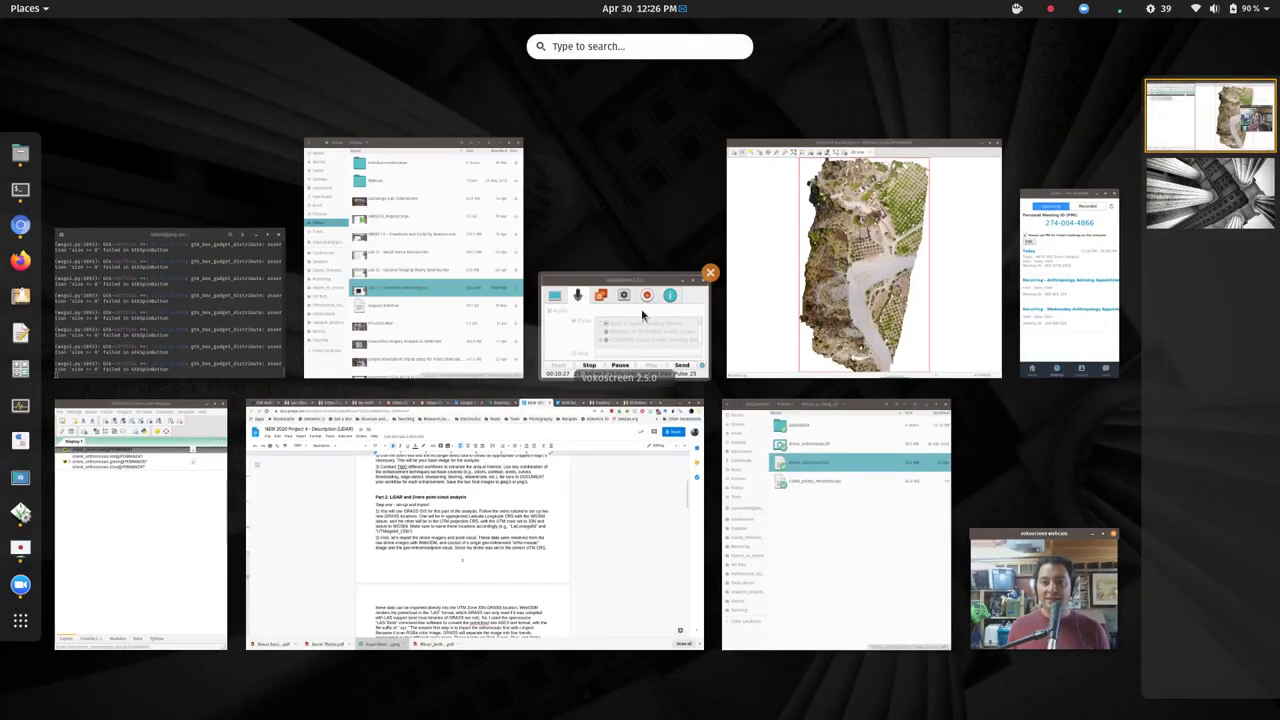
left_click(640, 328)
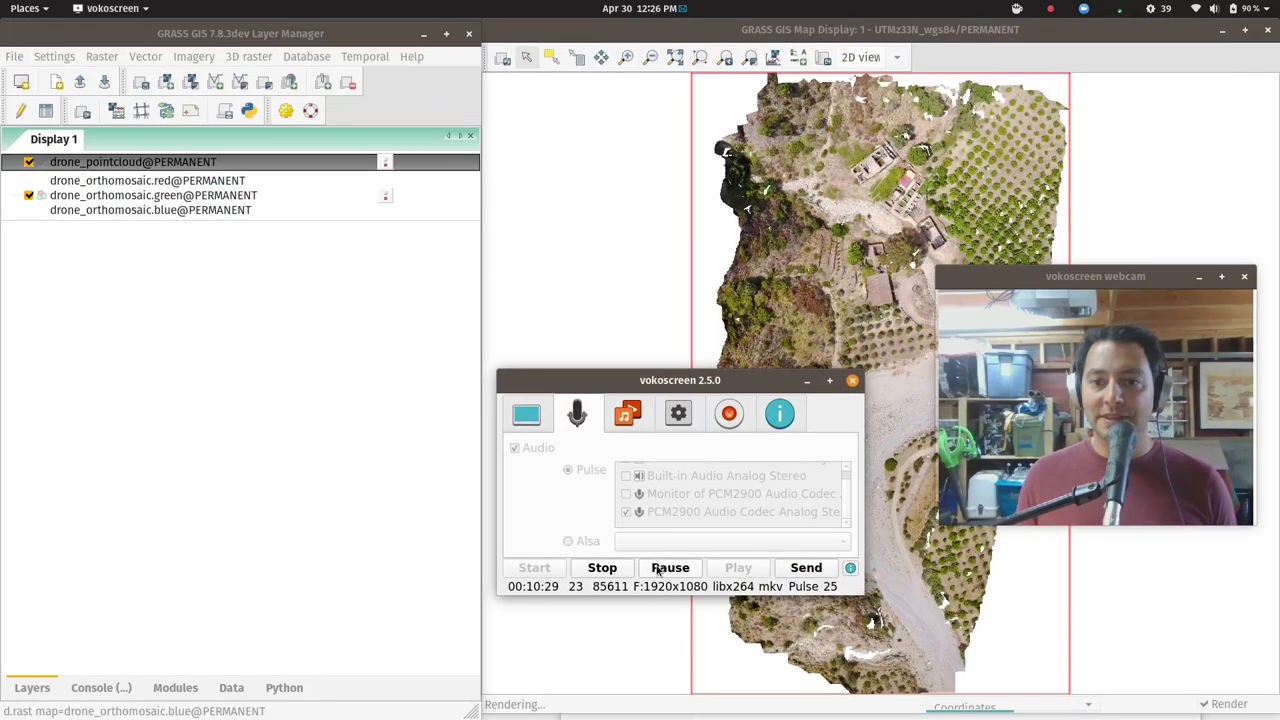
left_click(659, 568)
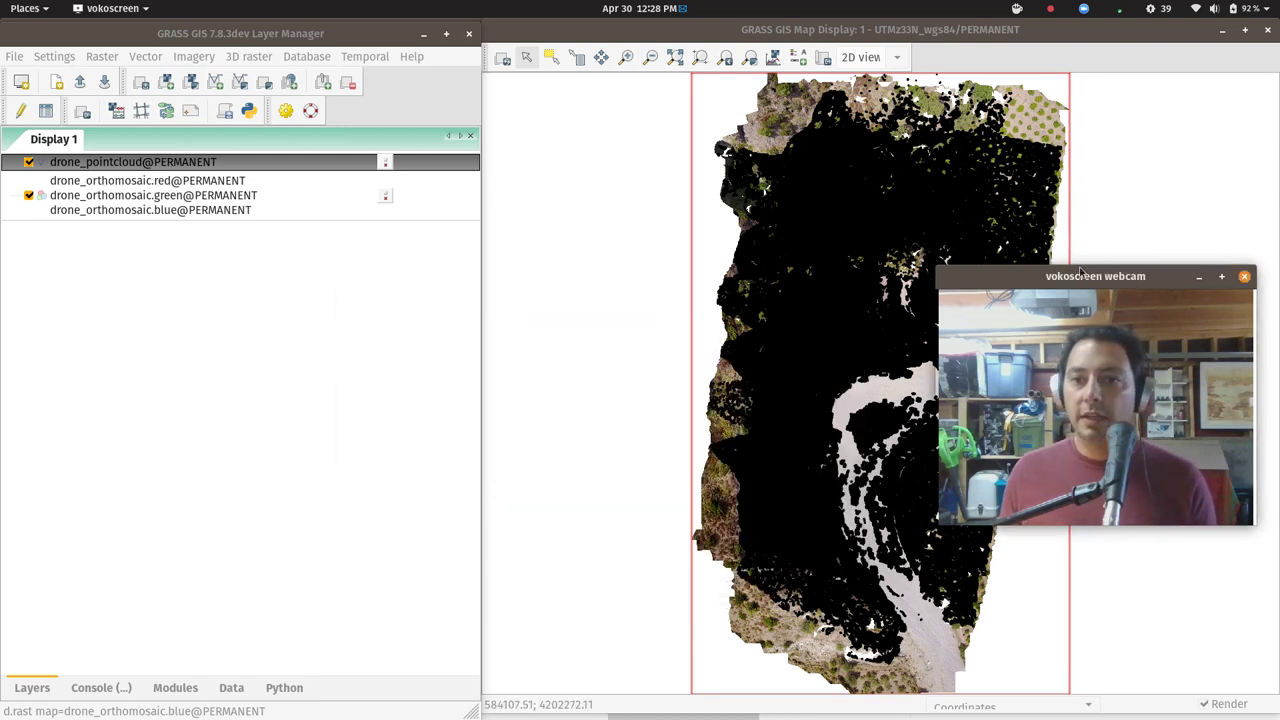
left_click_drag(1075, 380, 1175, 520)
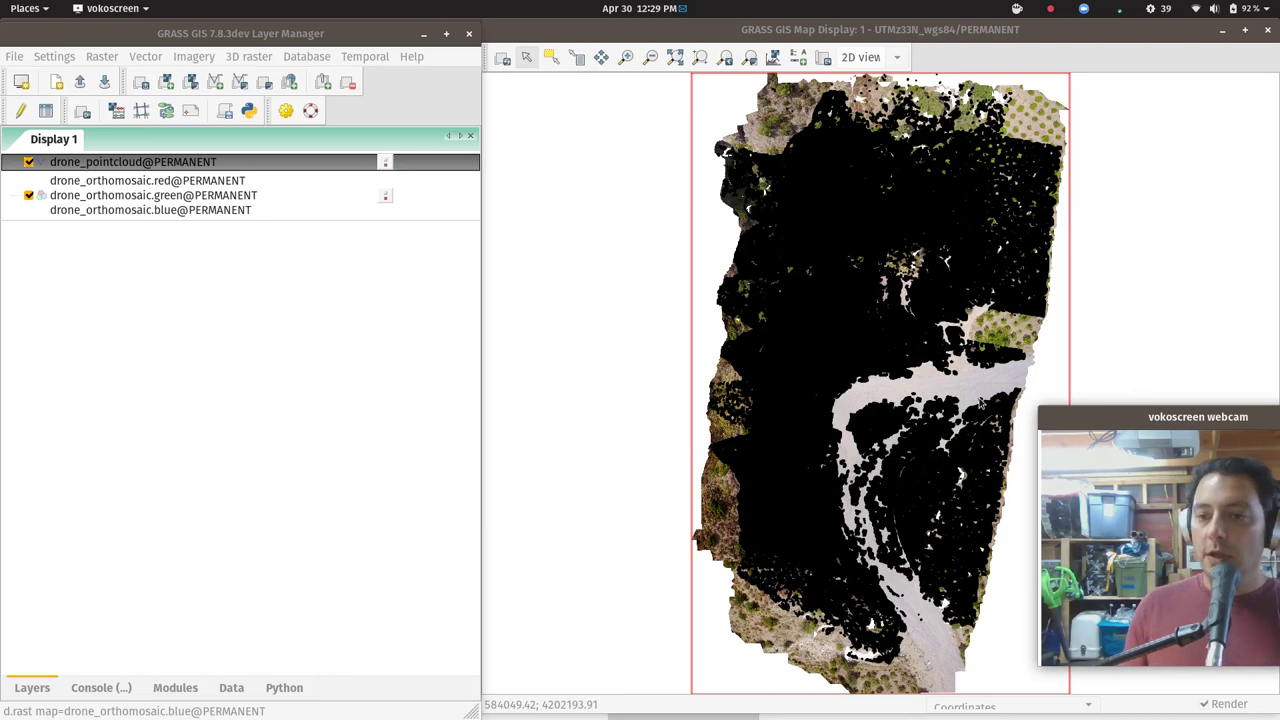
left_click_drag(1145, 412, 1085, 412)
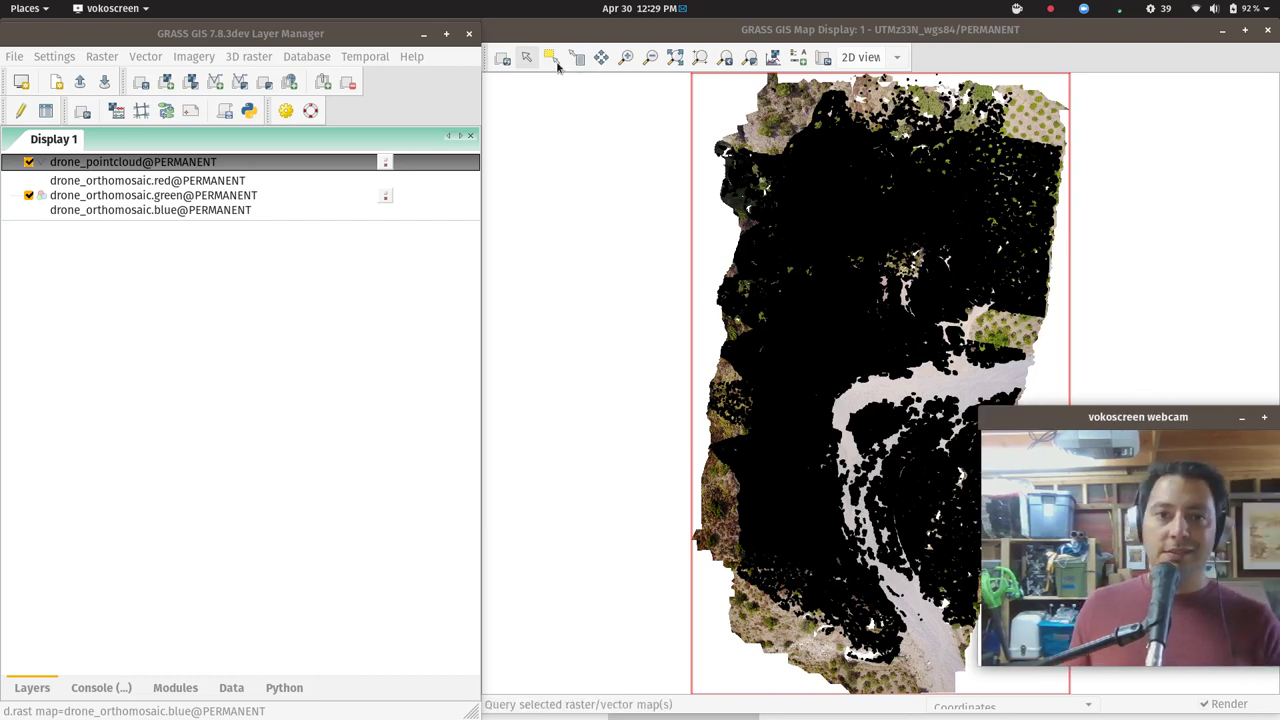
Hide the drone_pointcloud layer and quit GRASS GIS, confirming the exit.
left_click(29, 162)
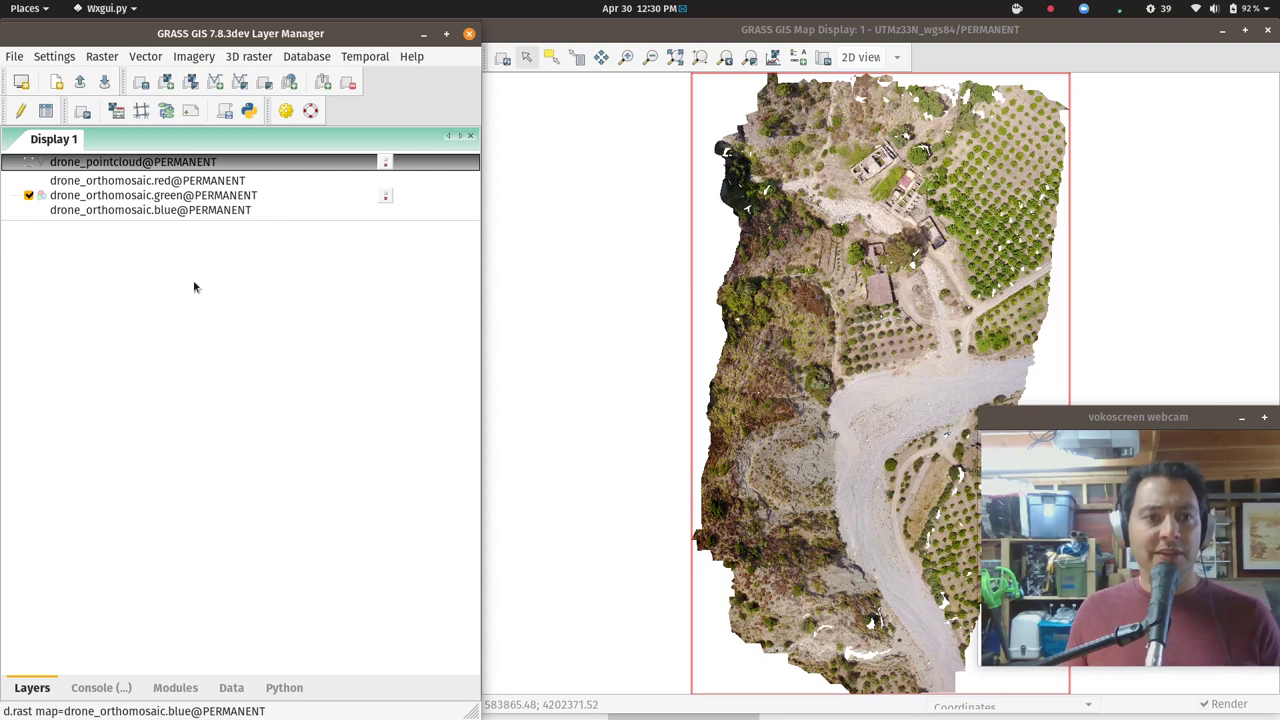
left_click(18, 58)
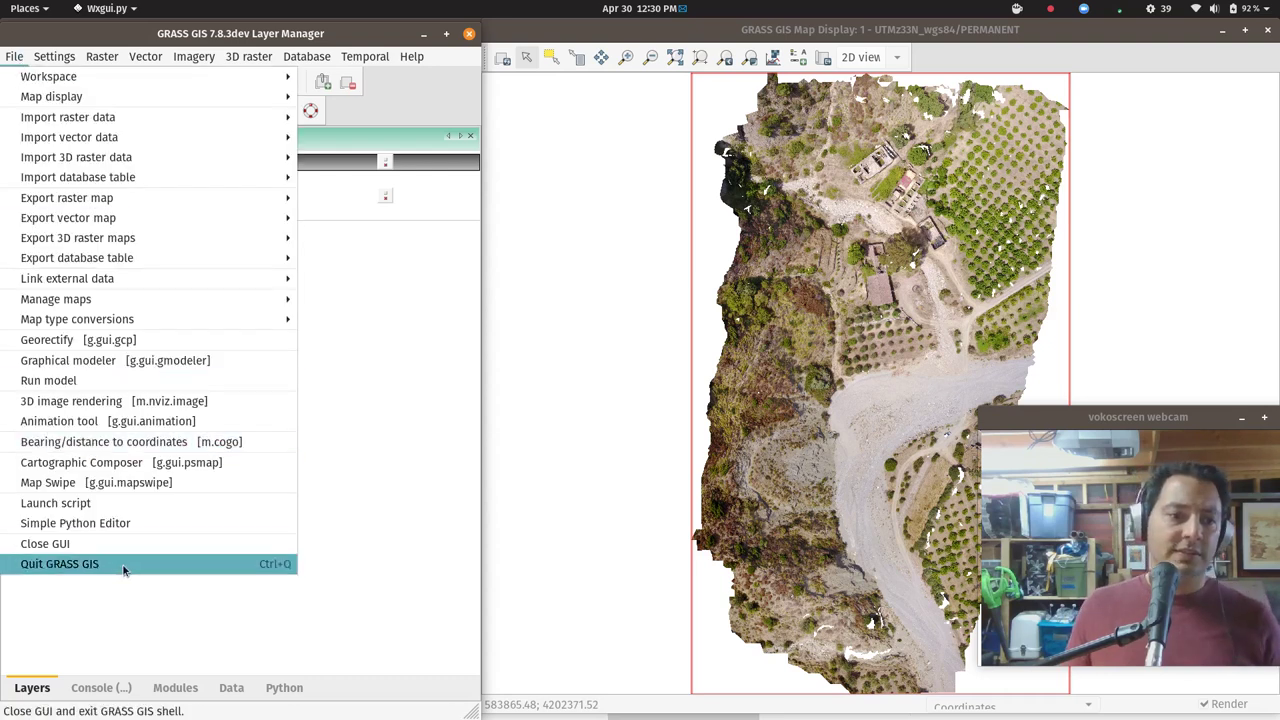
left_click(60, 563)
left_click(388, 414)
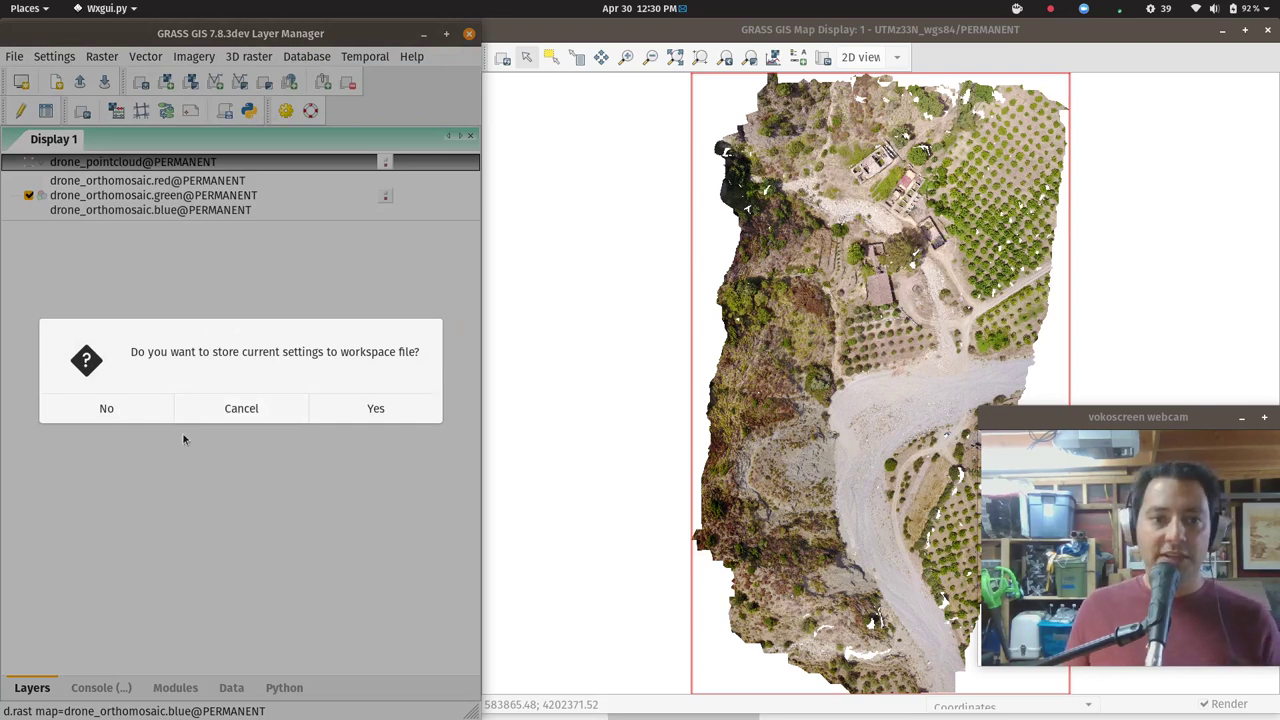
Quit GRASS GIS without saving the workspace and relaunch it with grass78 from the terminal.
left_click(138, 410)
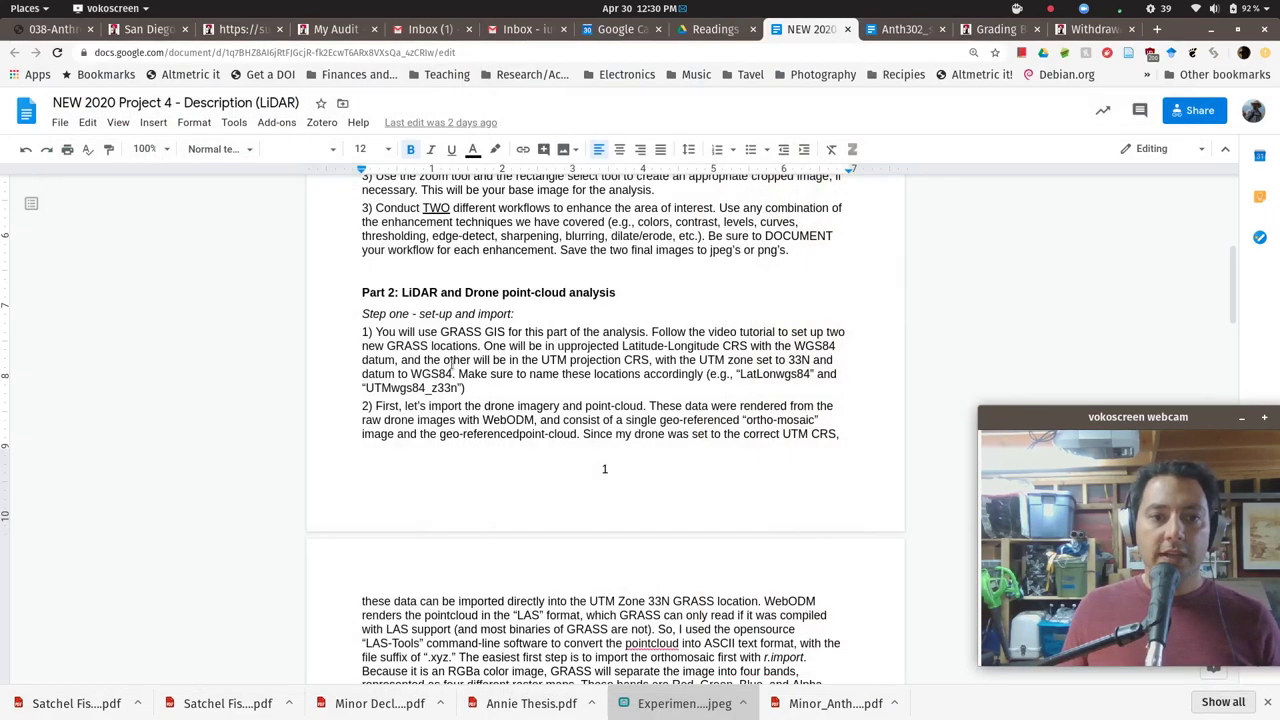
key("super")
left_click(229, 331)
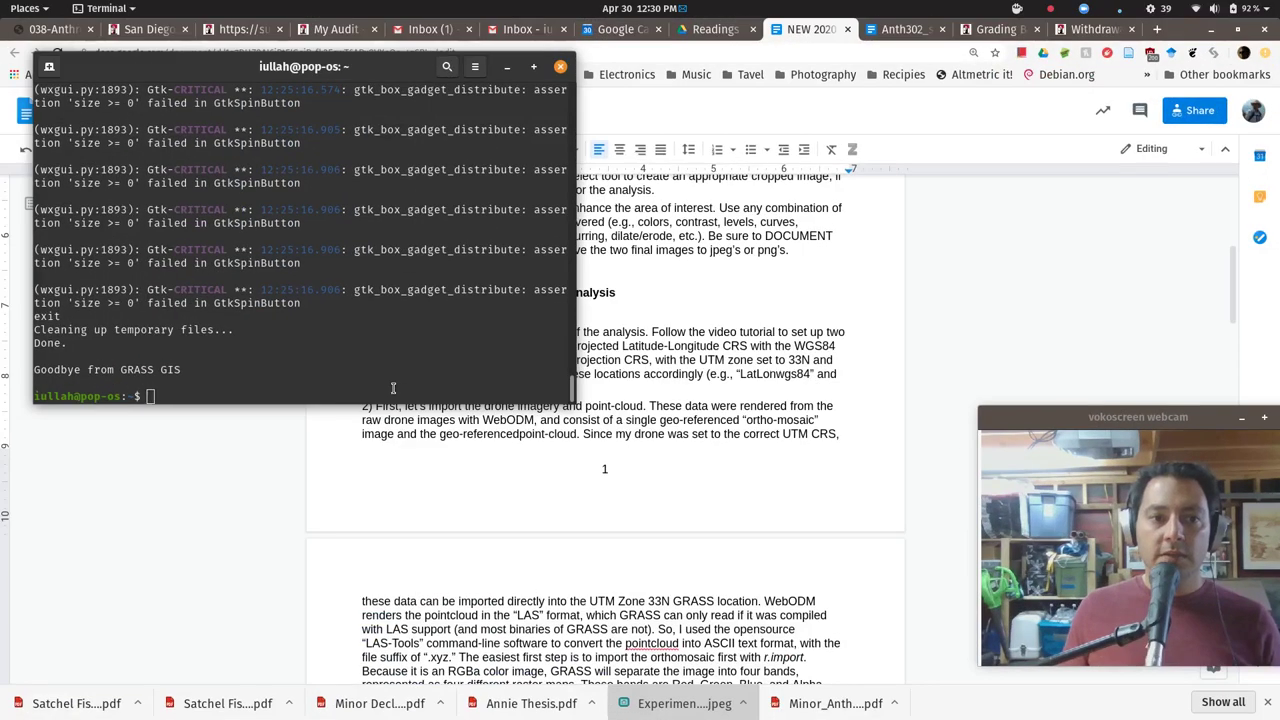
type("grass78")
key("Return")
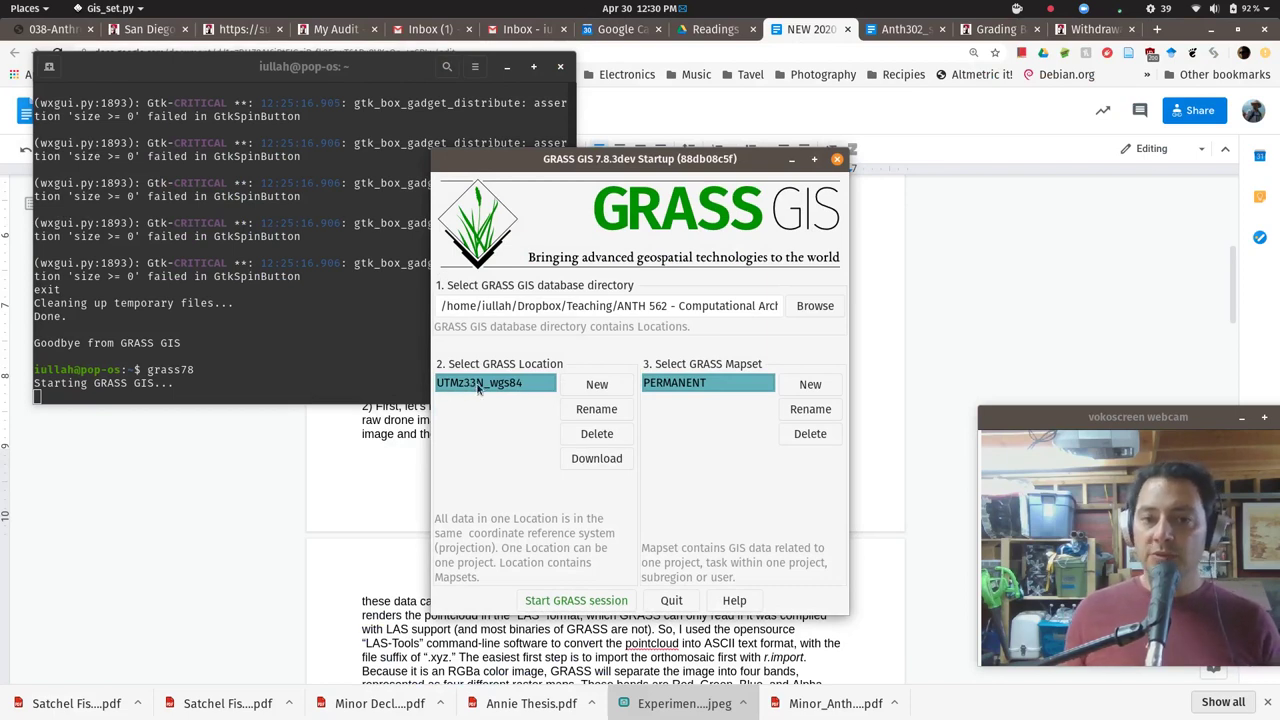
Start a new location named LatLon_wgs84 and advance to the creation-method step.
left_click(579, 390)
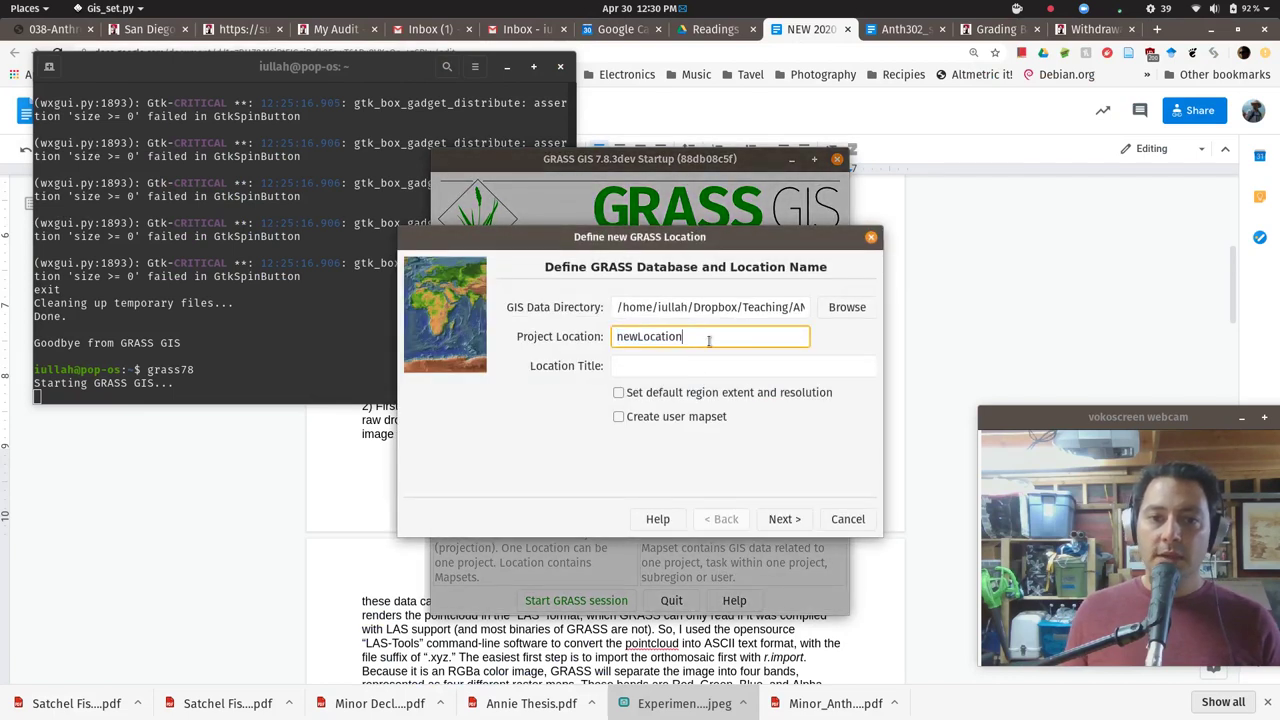
double_click(709, 341)
type("LatLon_wg")
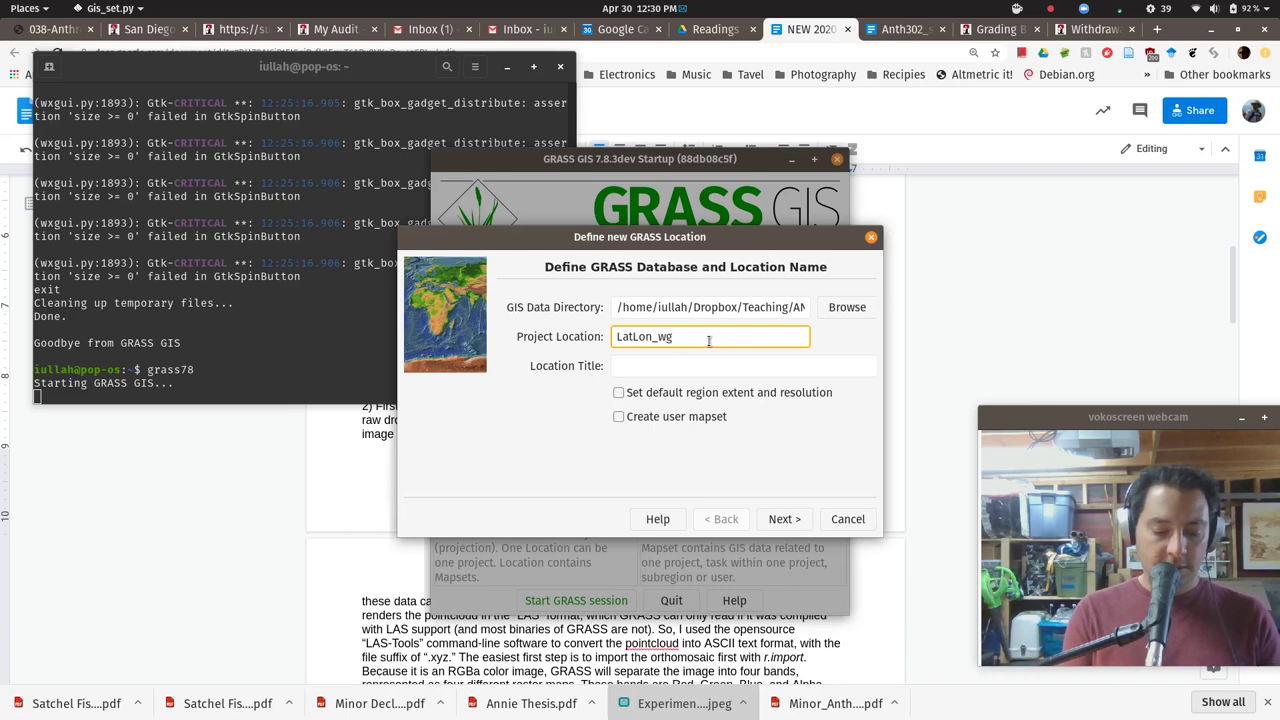
type("s84")
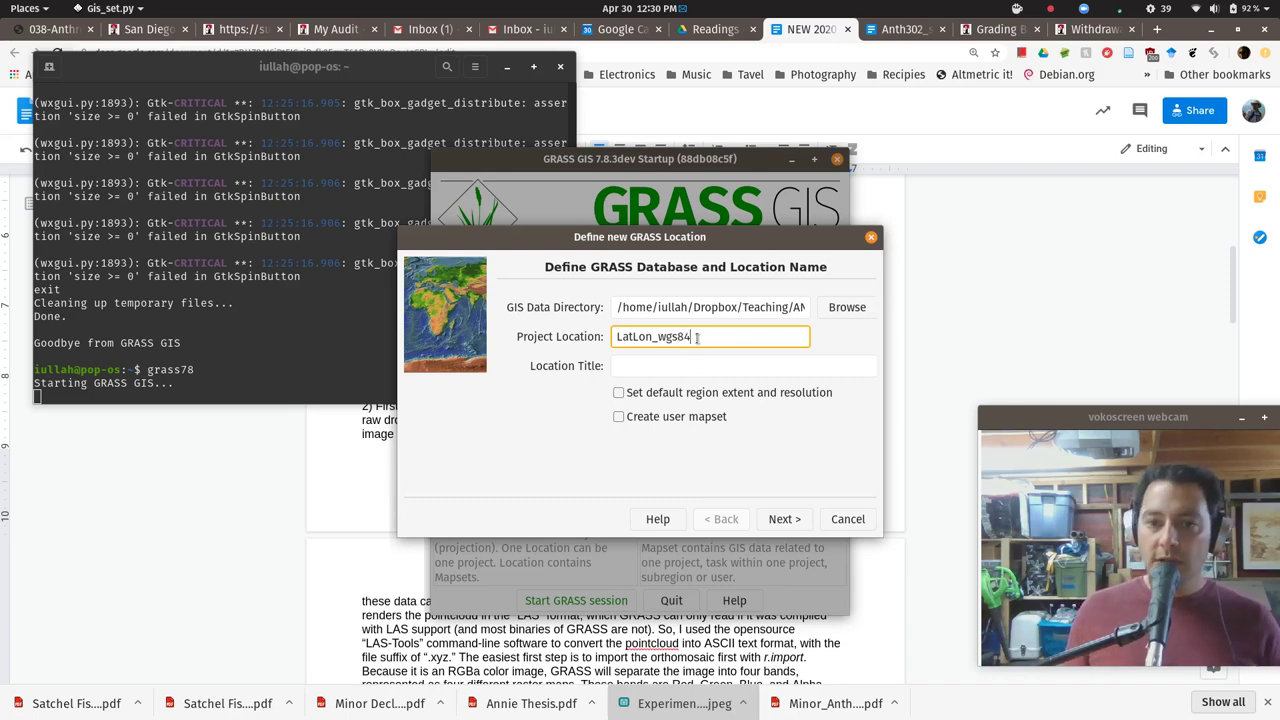
left_click(780, 519)
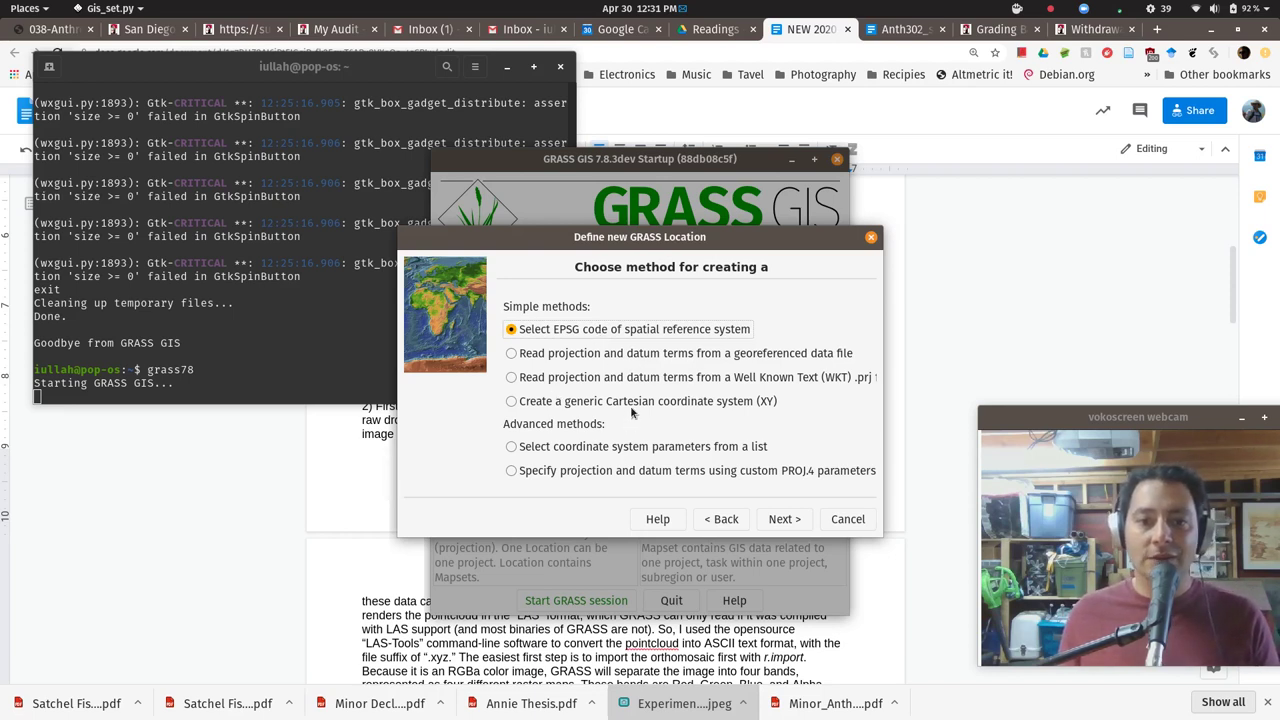
Choose to define the coordinate system by selecting parameters from a list.
left_click(562, 455)
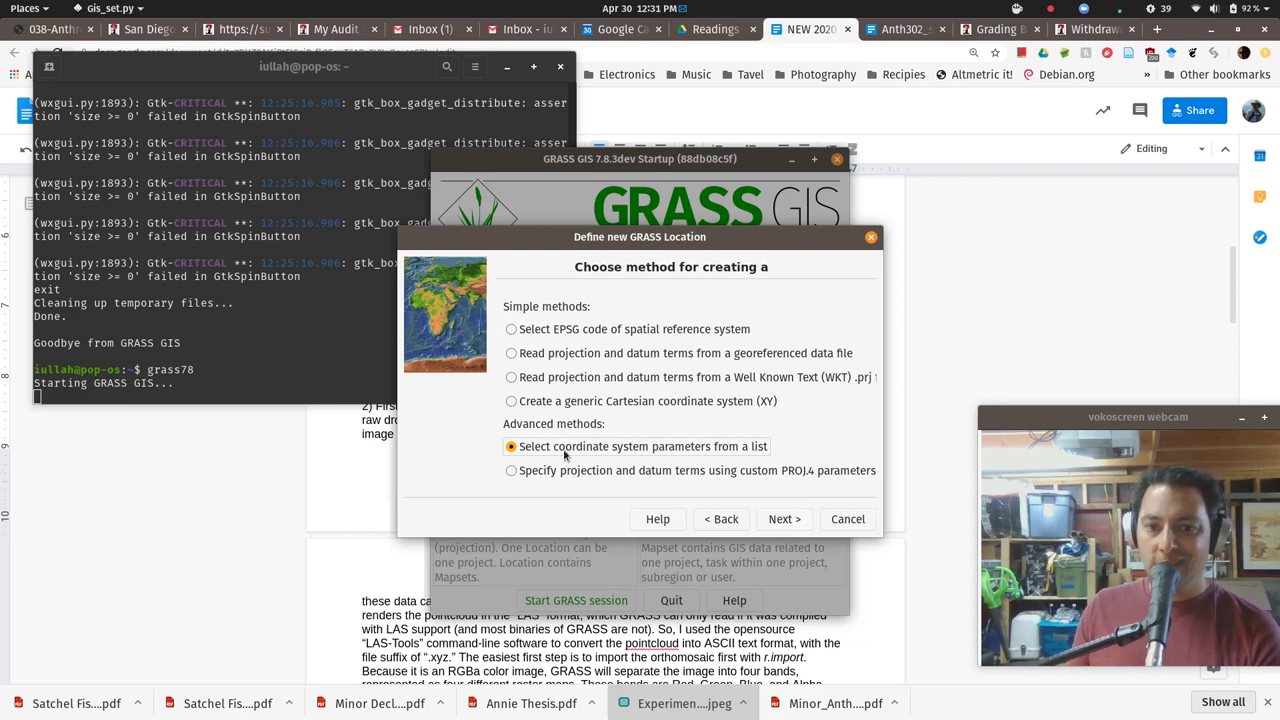
left_click(784, 521)
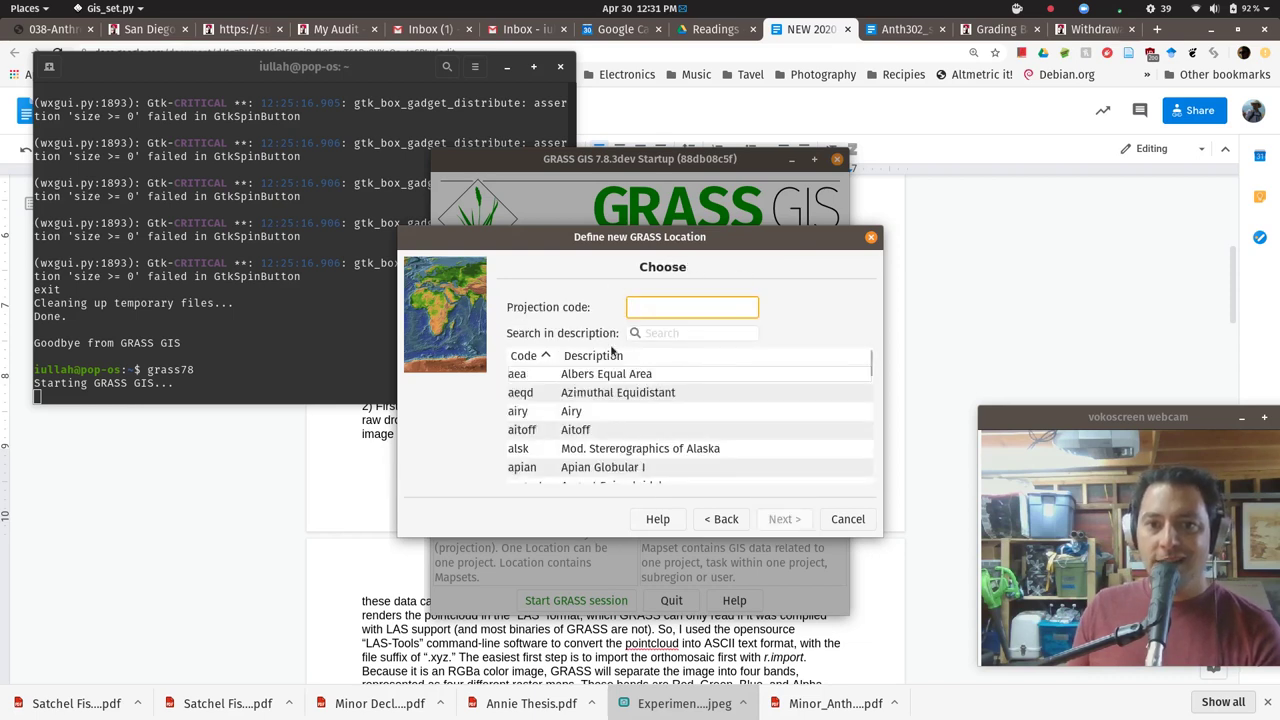
scroll(552, 425, "down", 2)
scroll(556, 420, "up", 2)
scroll(558, 430, "down", 3)
scroll(629, 373, "up", 3)
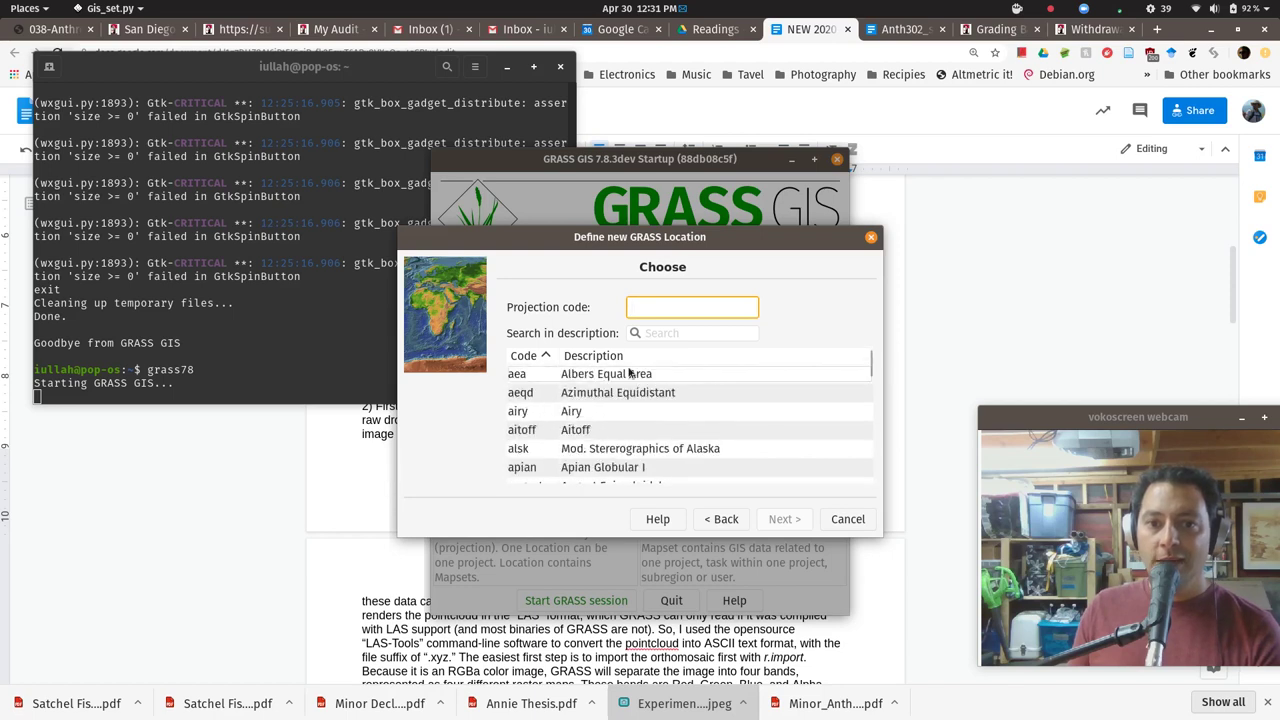
Search the projection list and select ll Latitude/Longitude (pseudo-projection).
left_click(702, 333)
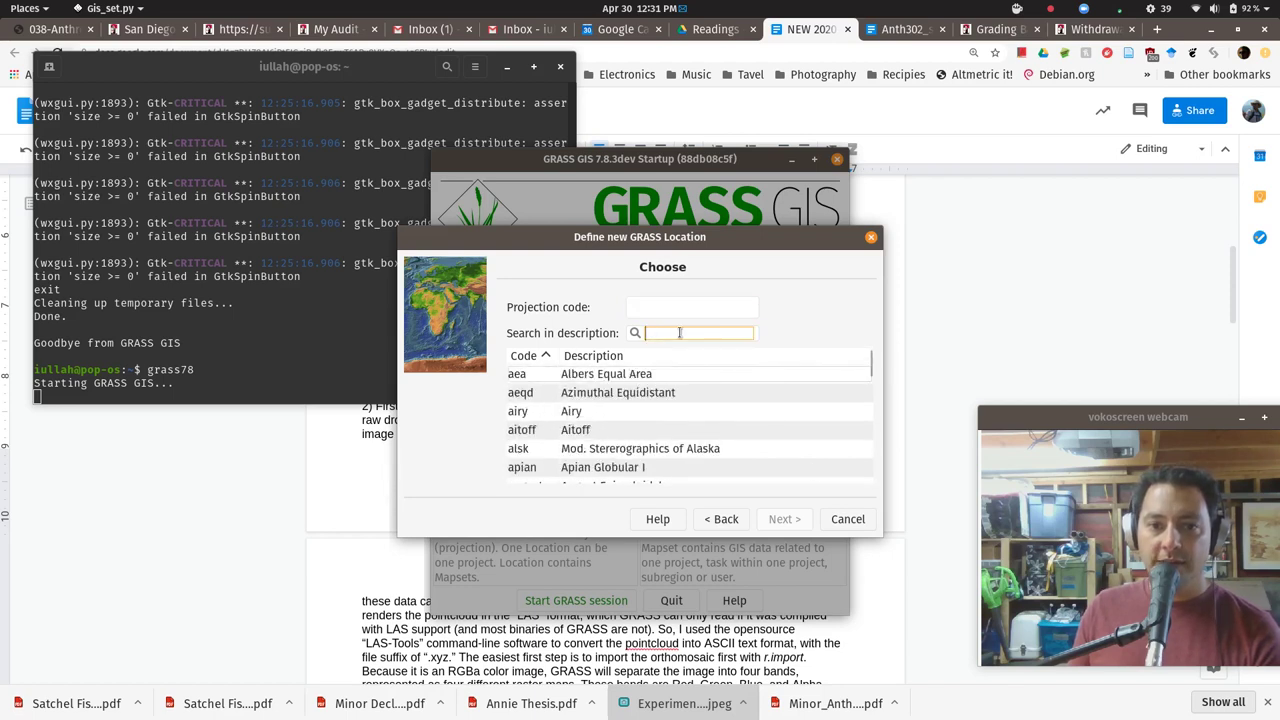
type("lati")
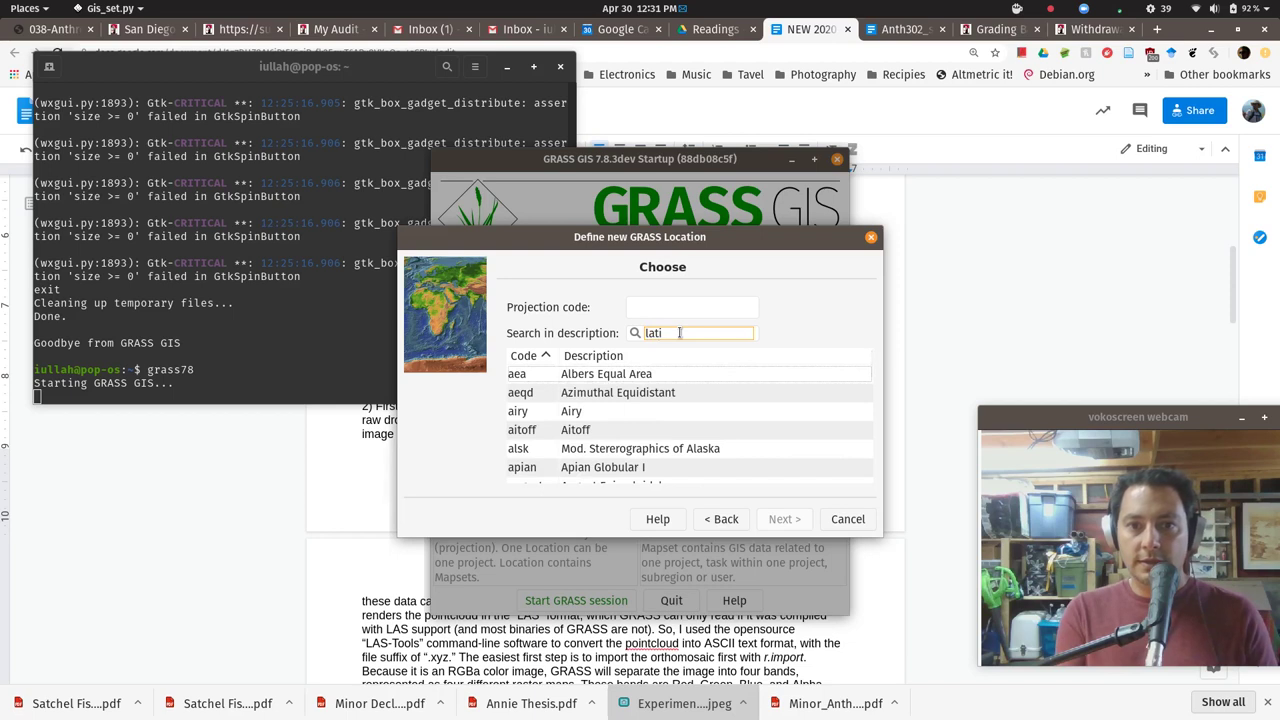
type("tude")
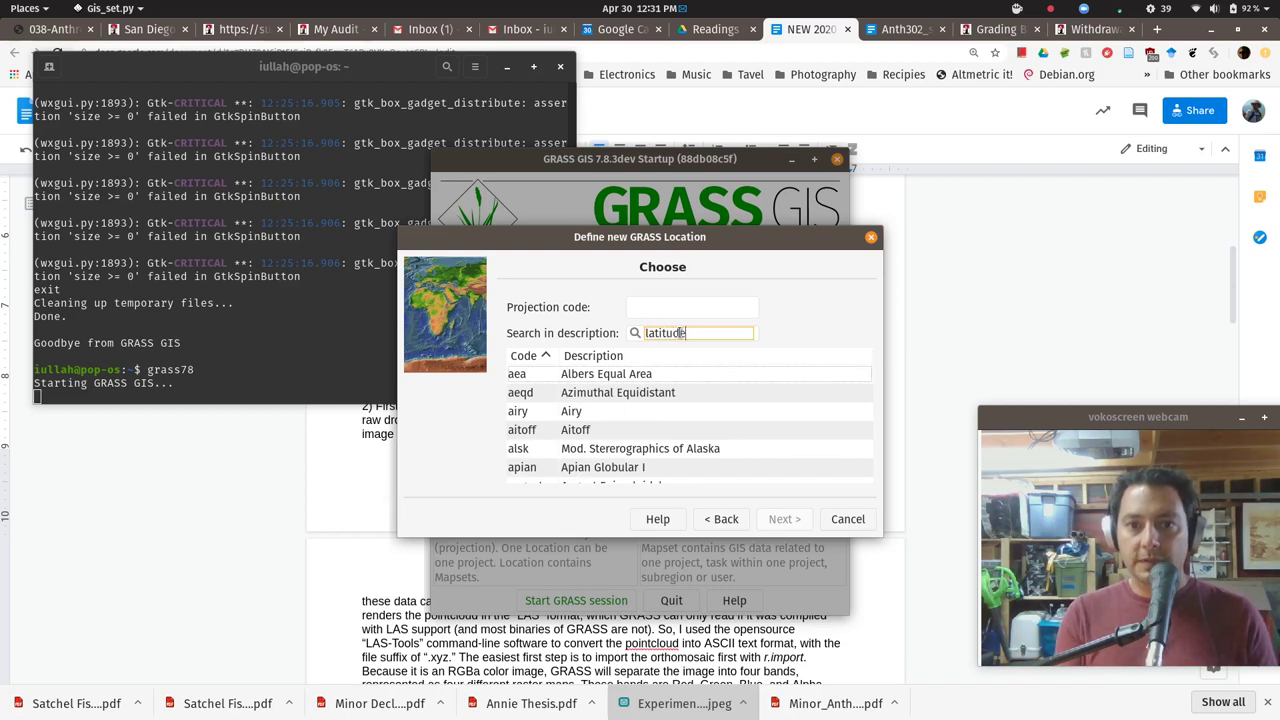
key("BackSpace")
key("BackSpace")
key("BackSpace")
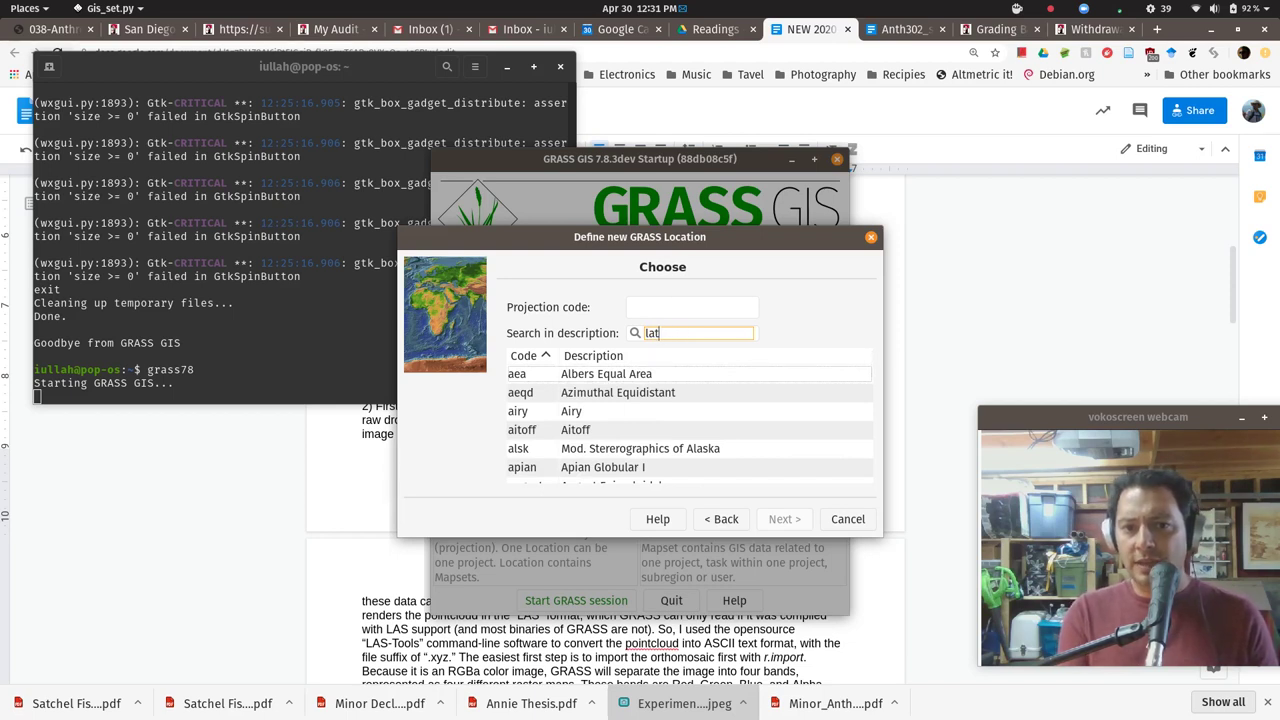
key("BackSpace")
key("BackSpace")
key("BackSpace")
type("utm")
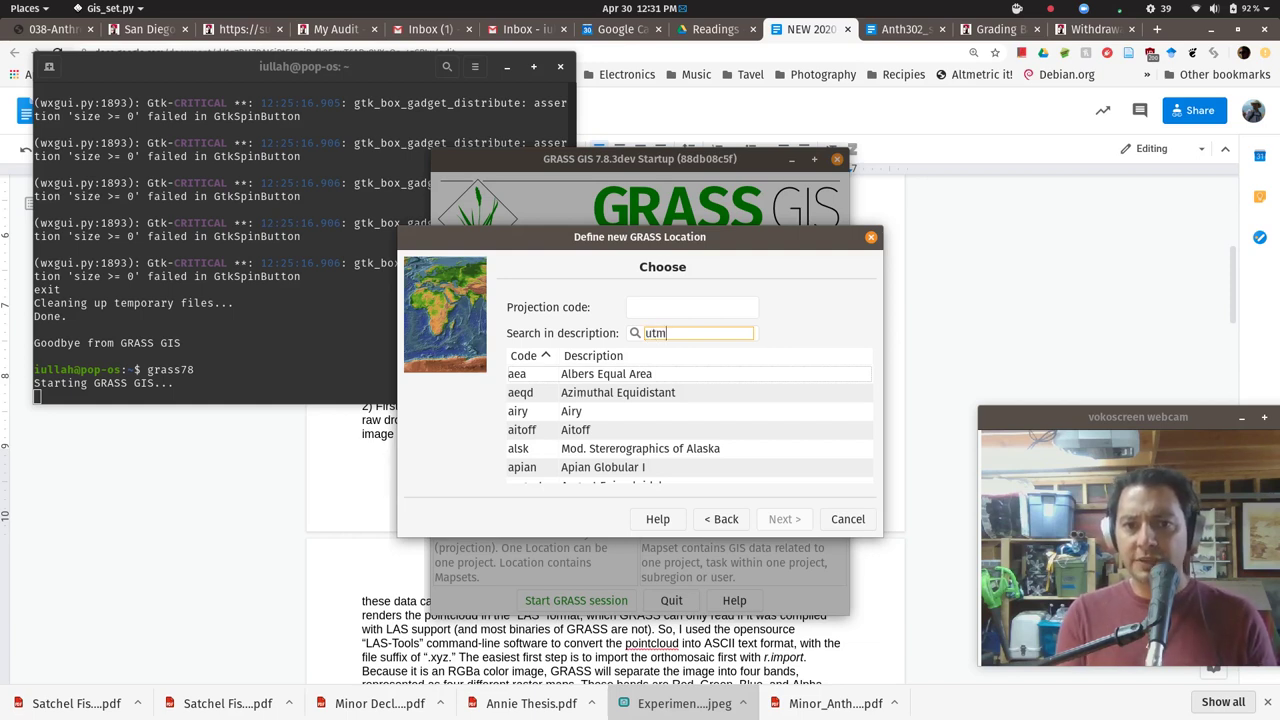
scroll(680, 440, "down", 3)
scroll(688, 414, "down", 20)
scroll(690, 415, "up", 15)
scroll(690, 415, "up", 5)
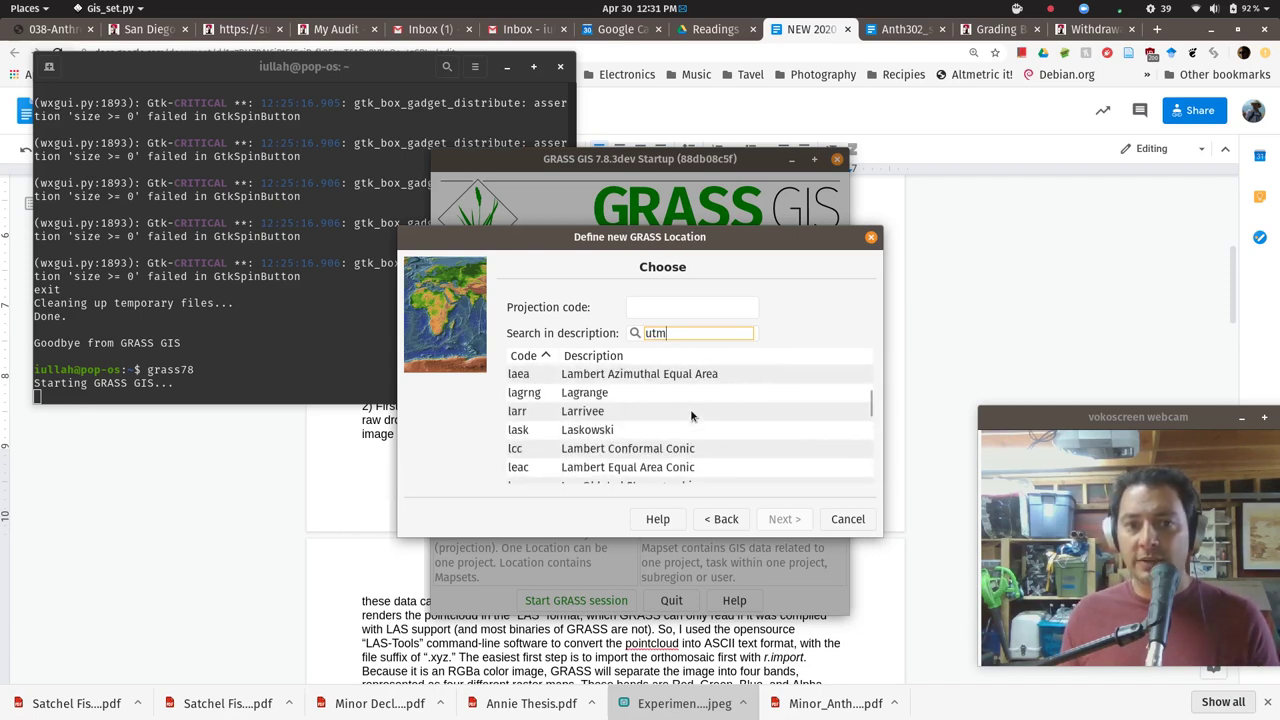
scroll(690, 409, "down", 1)
left_click(645, 398)
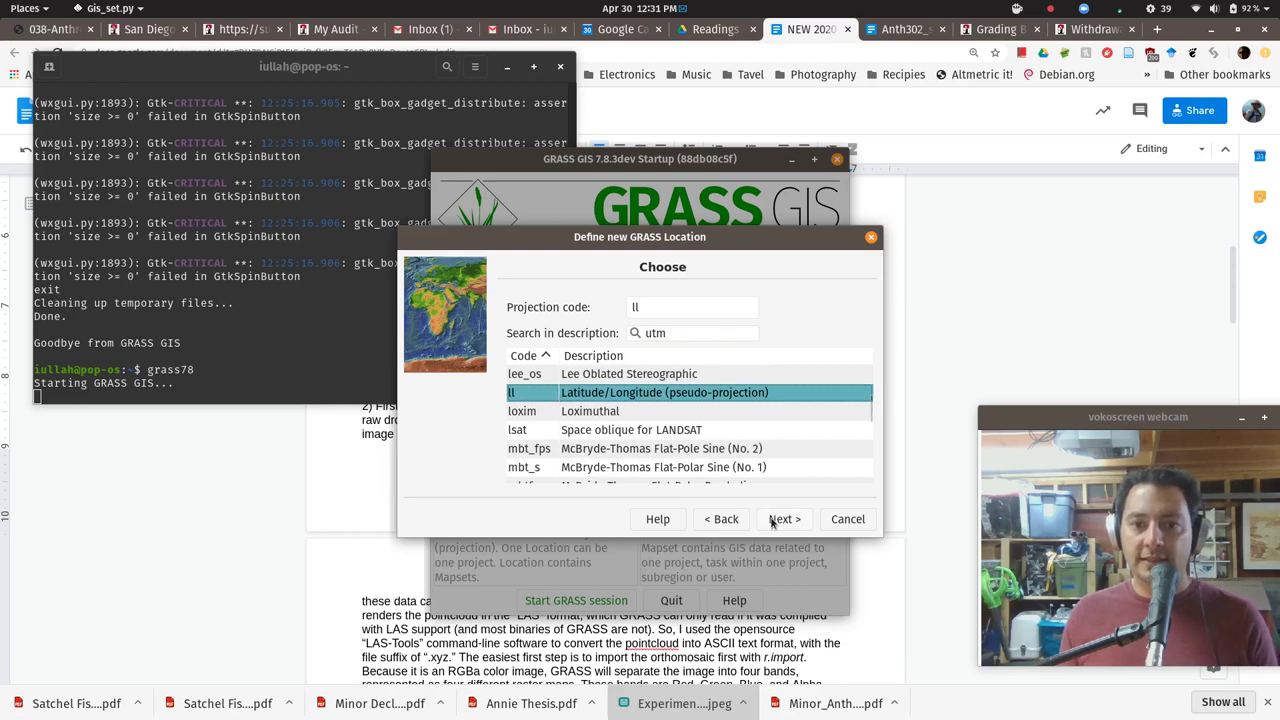
Pick the wgs84 datum, accept the default towgs84 transformation, and finish the LatLon_wgs84 location.
left_click(779, 519)
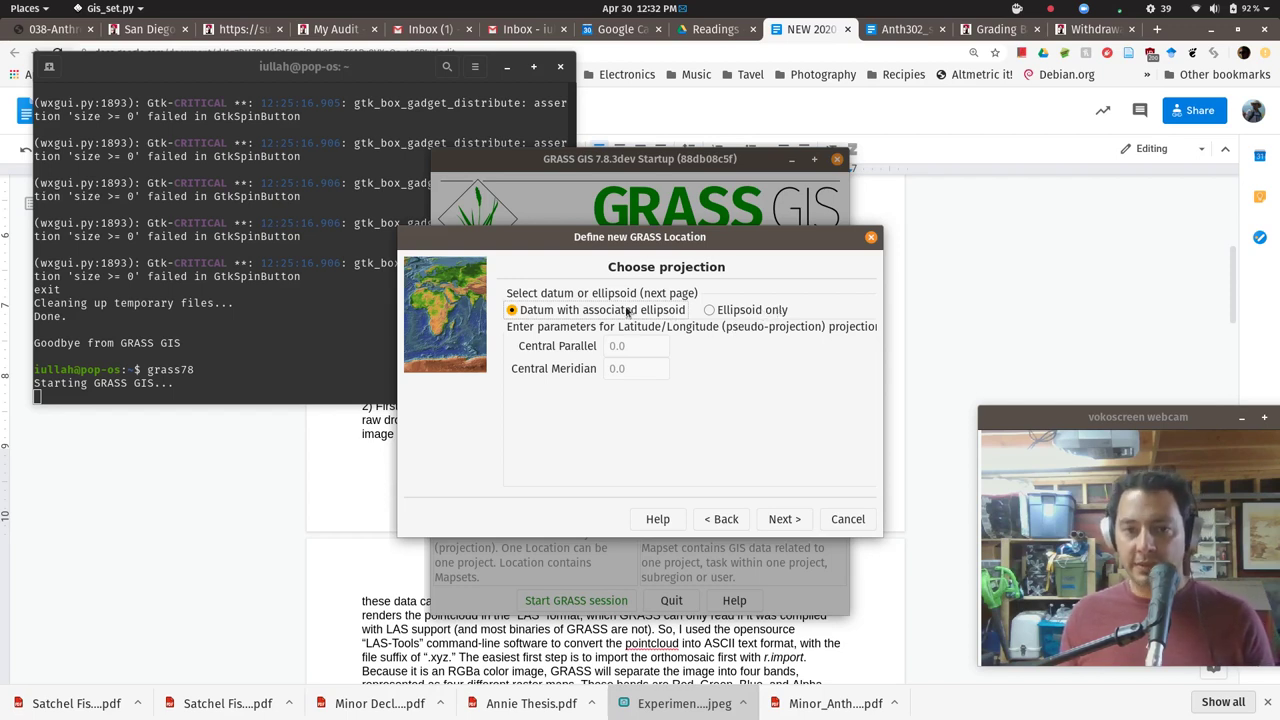
left_click(804, 516)
left_click(662, 331)
type("wgs")
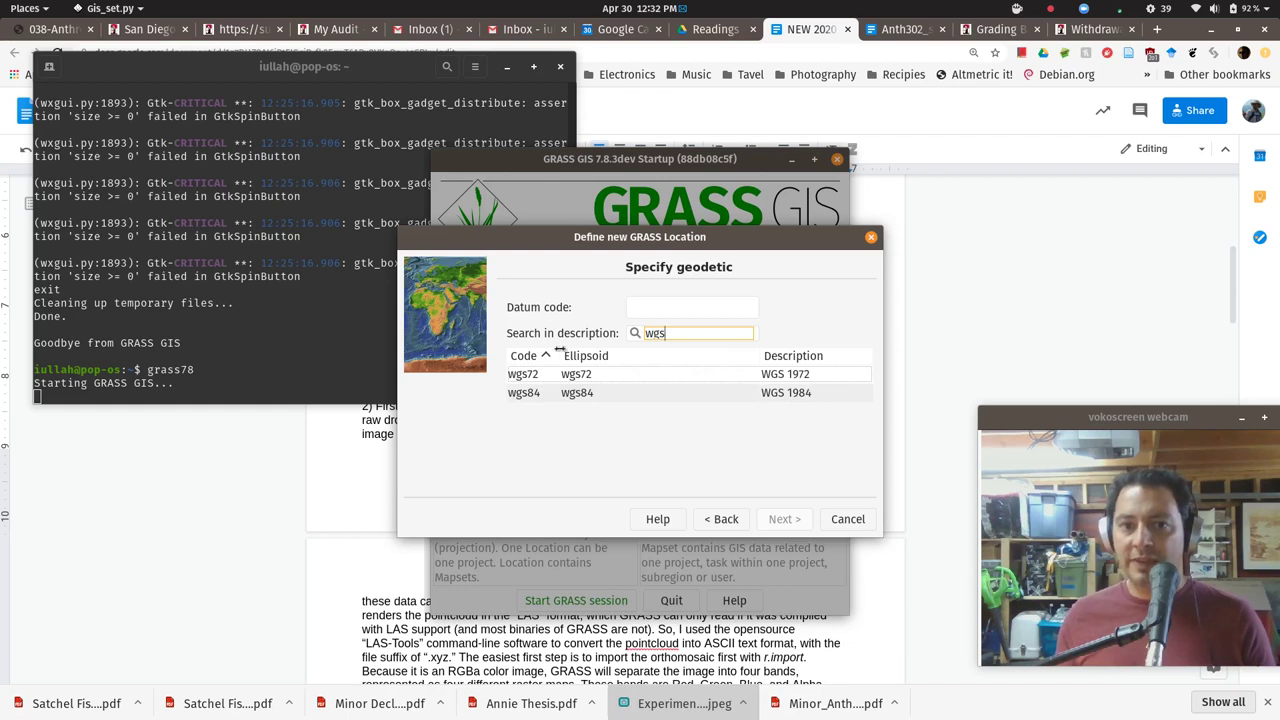
left_click(584, 394)
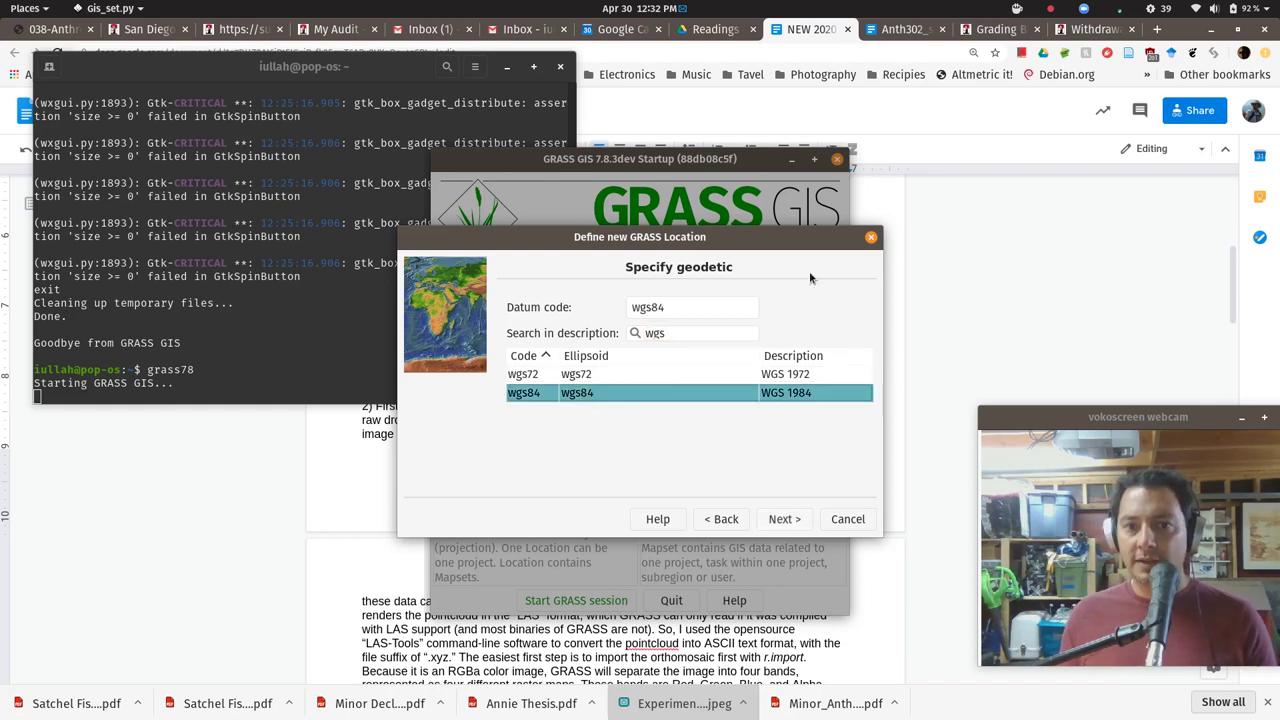
left_click(784, 519)
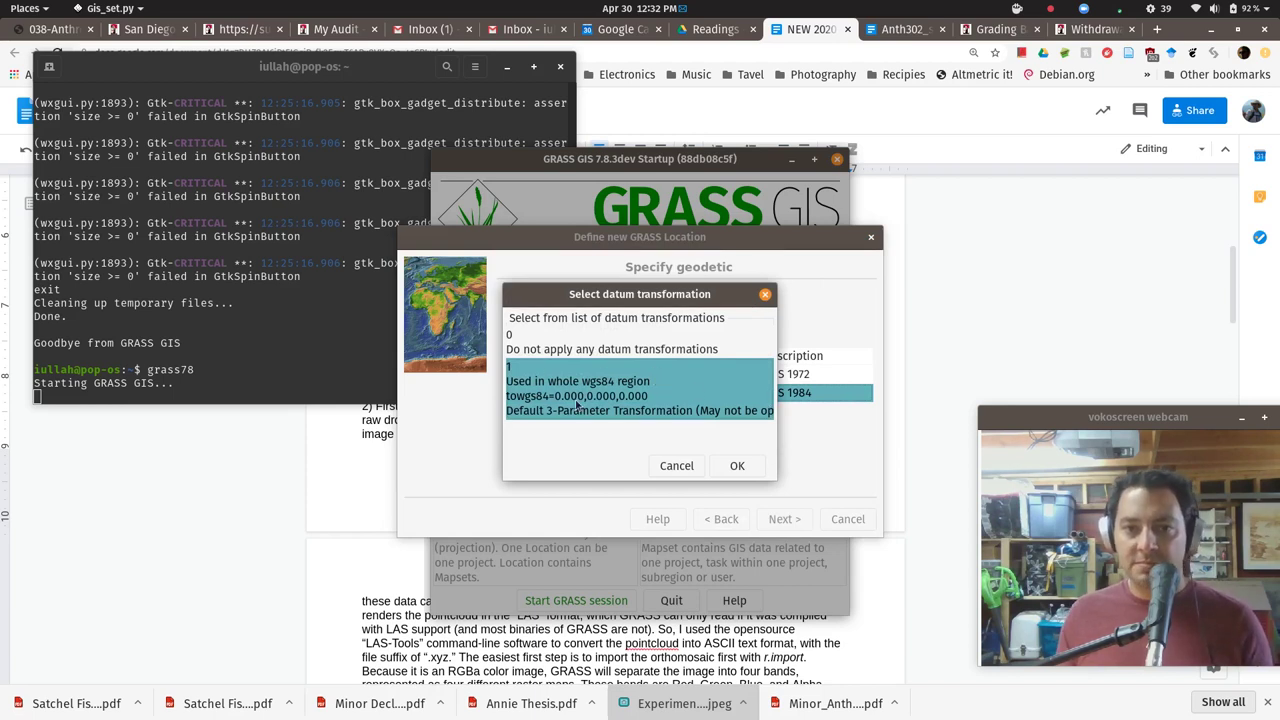
left_click(737, 466)
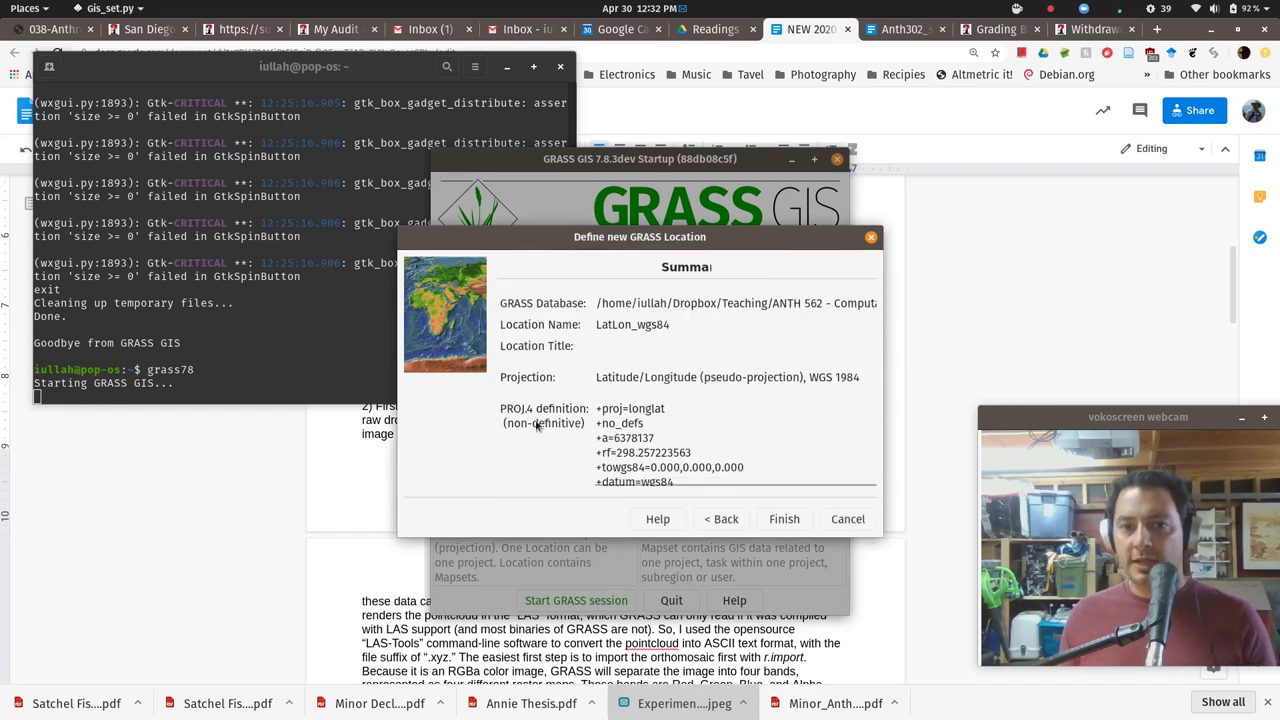
left_click(785, 520)
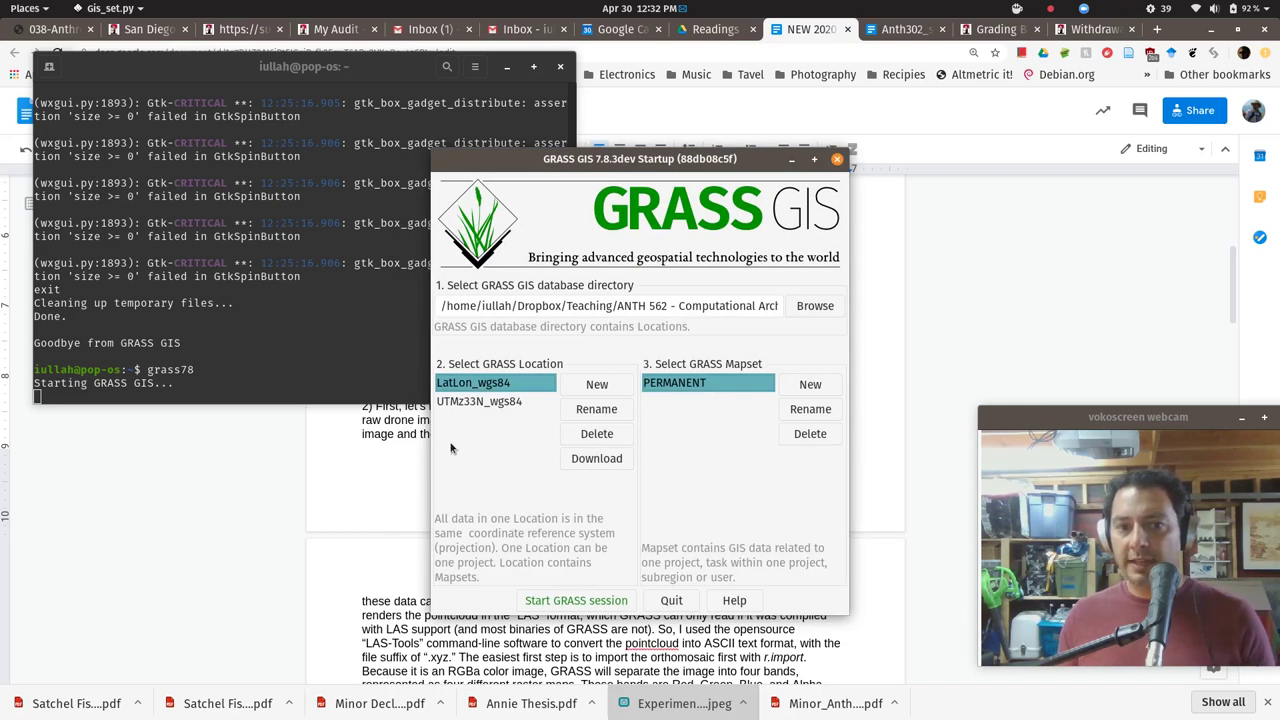
Start a GRASS session in LatLon_wgs84 with the PERMANENT mapset.
left_click(577, 600)
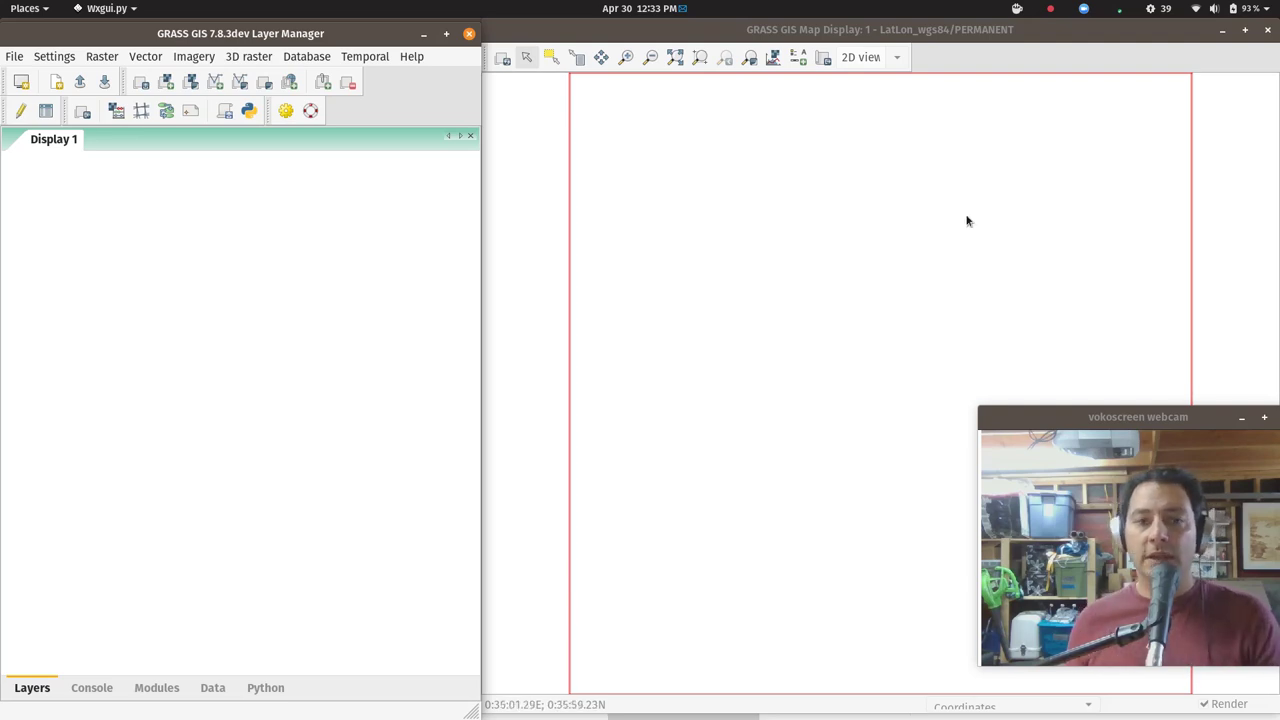
left_click(13, 57)
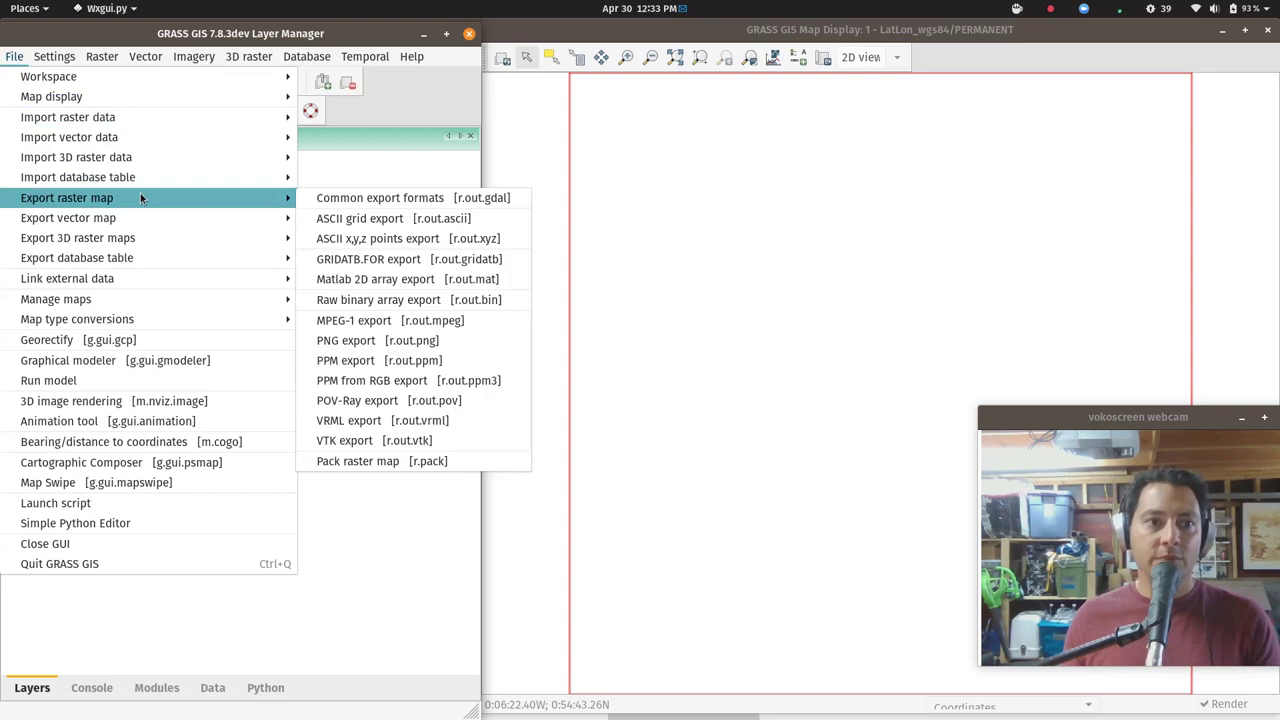
mouse_move(147, 114)
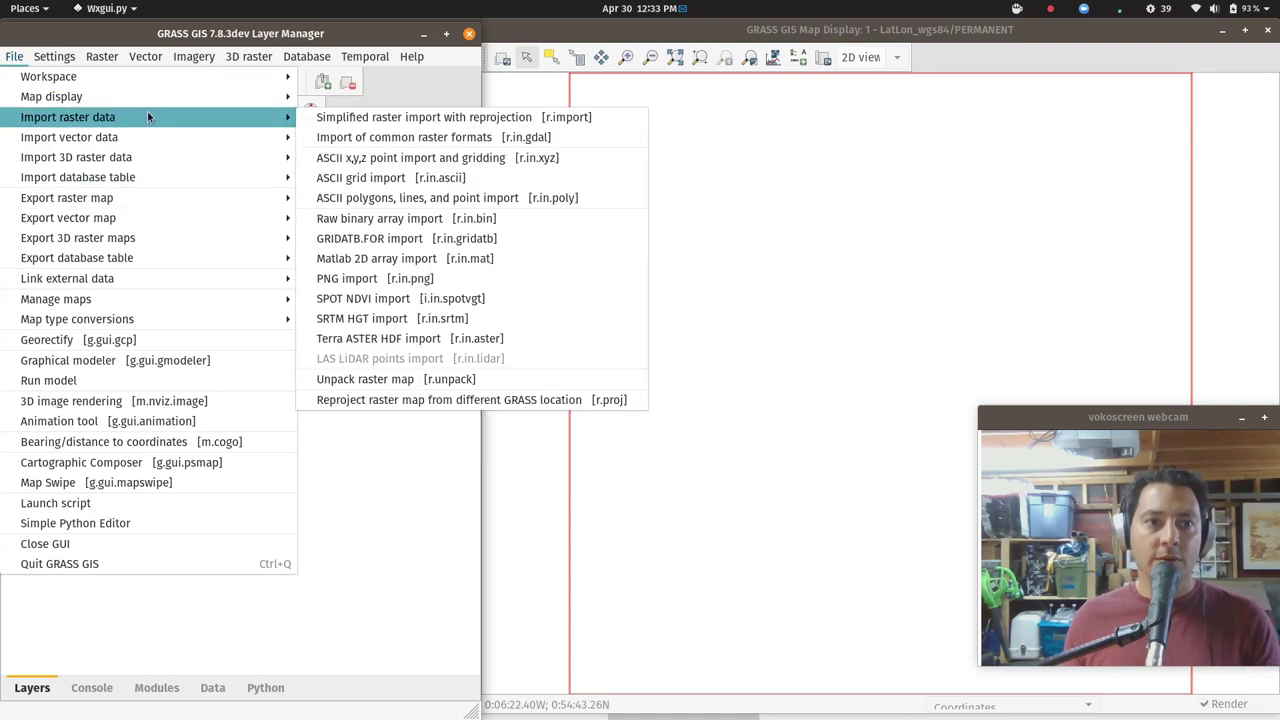
left_click(425, 122)
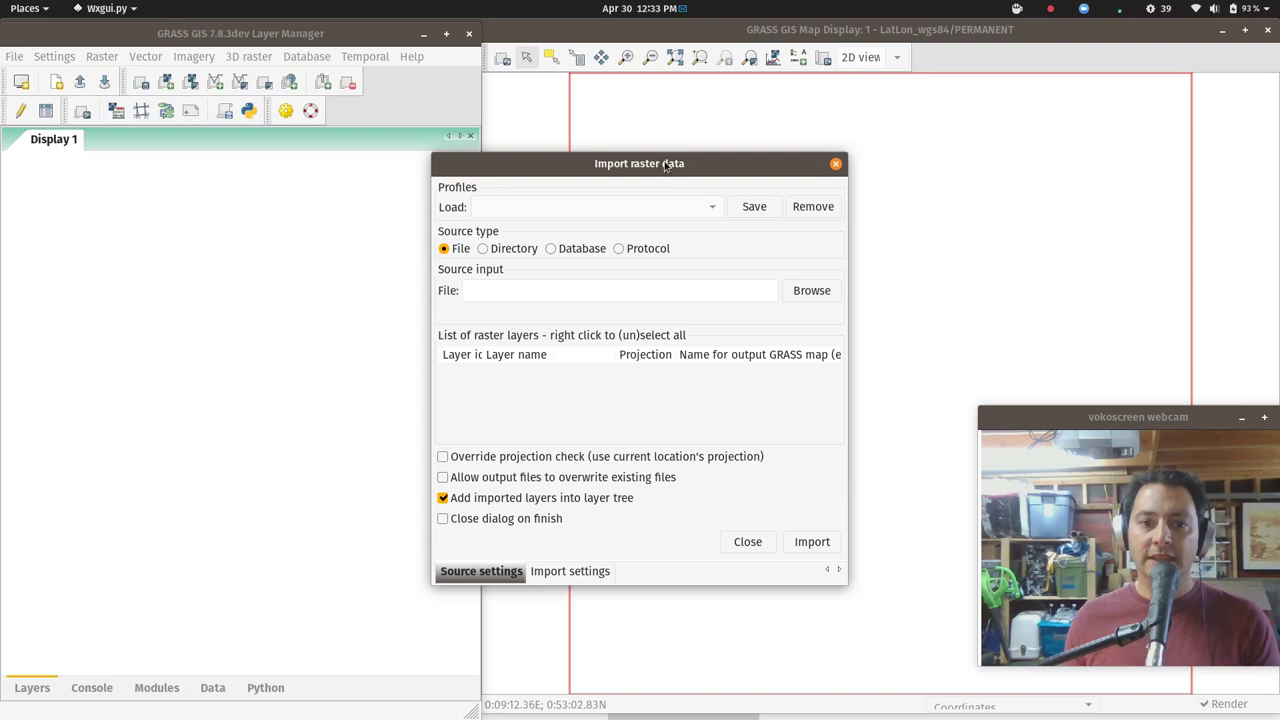
left_click_drag(658, 163, 532, 136)
left_click(440, 540)
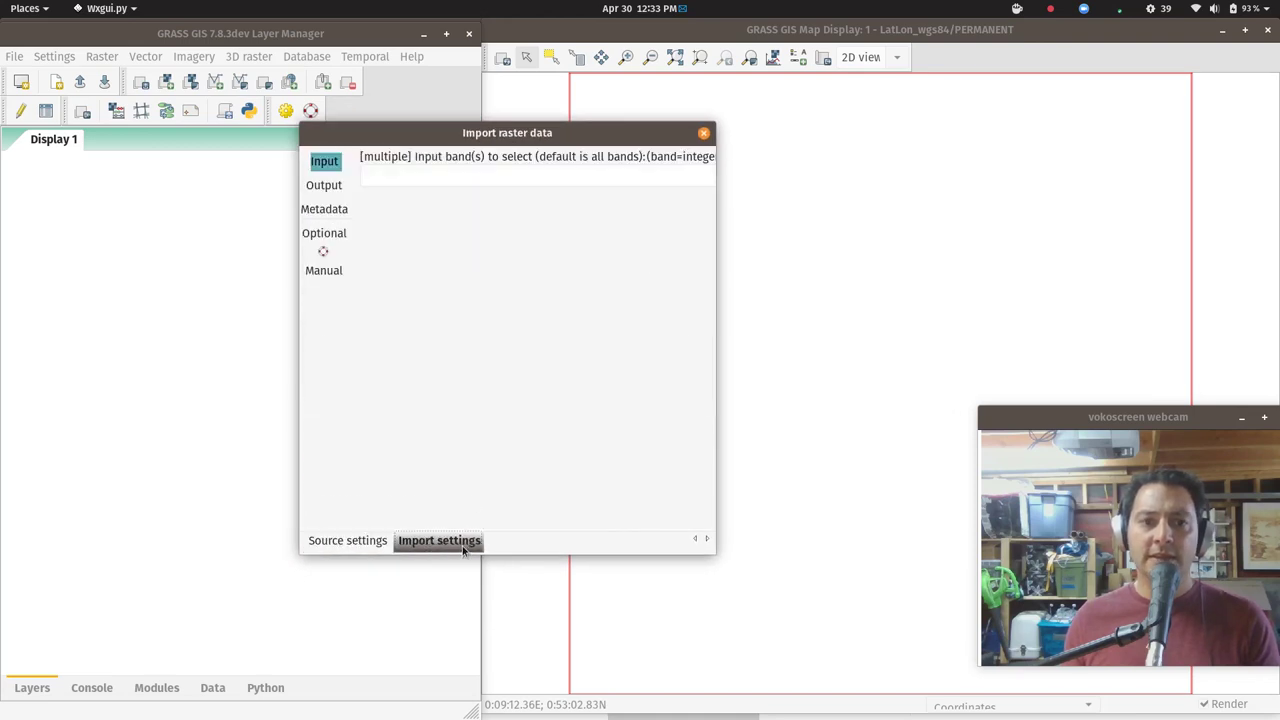
left_click(324, 185)
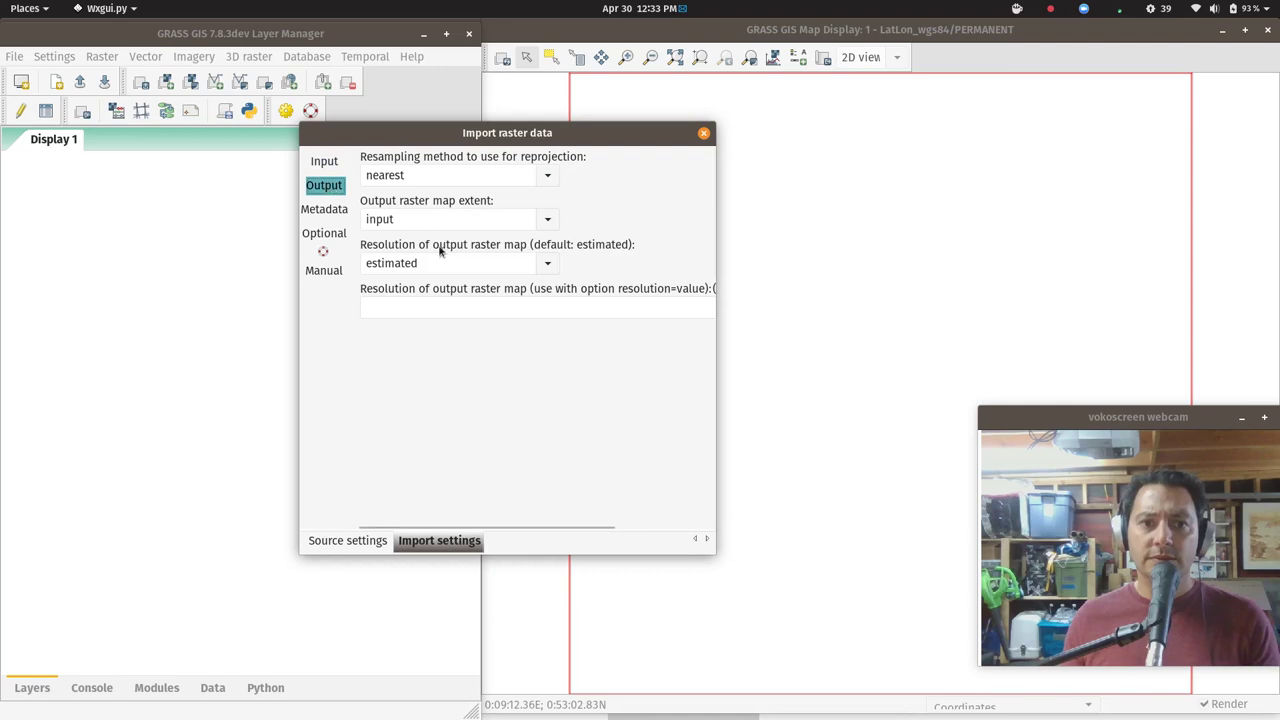
left_click(337, 211)
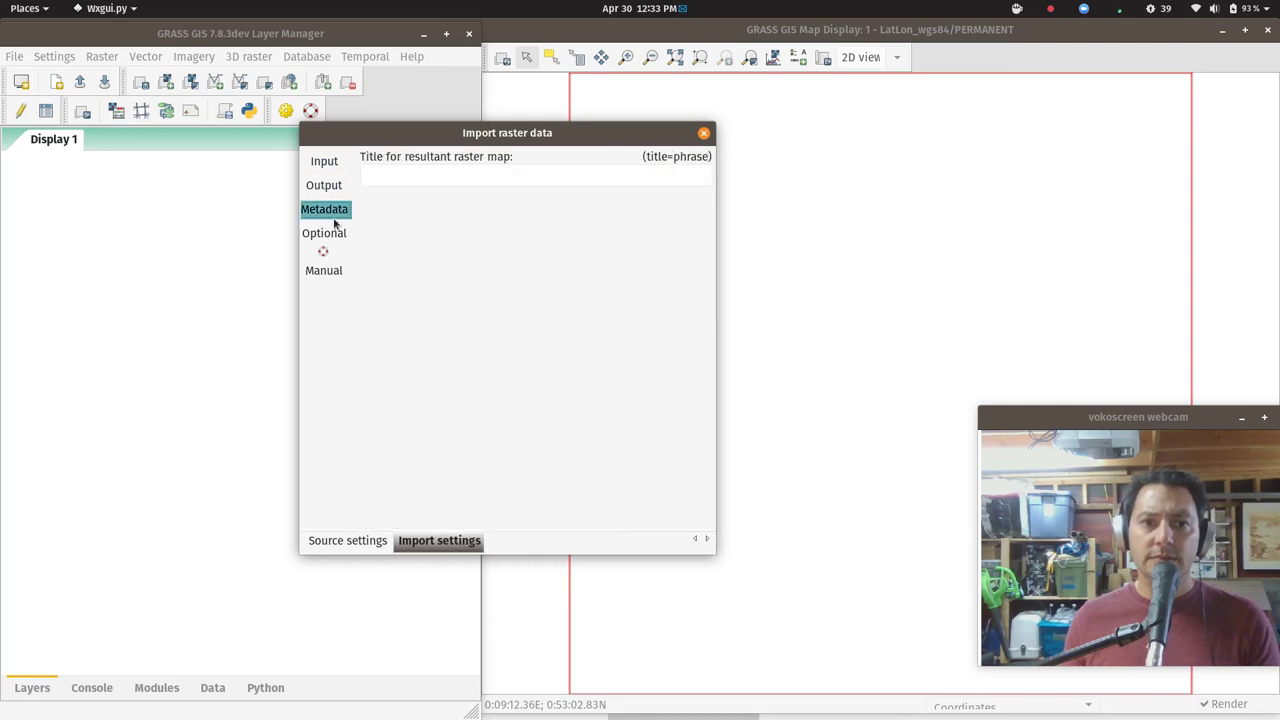
left_click(332, 234)
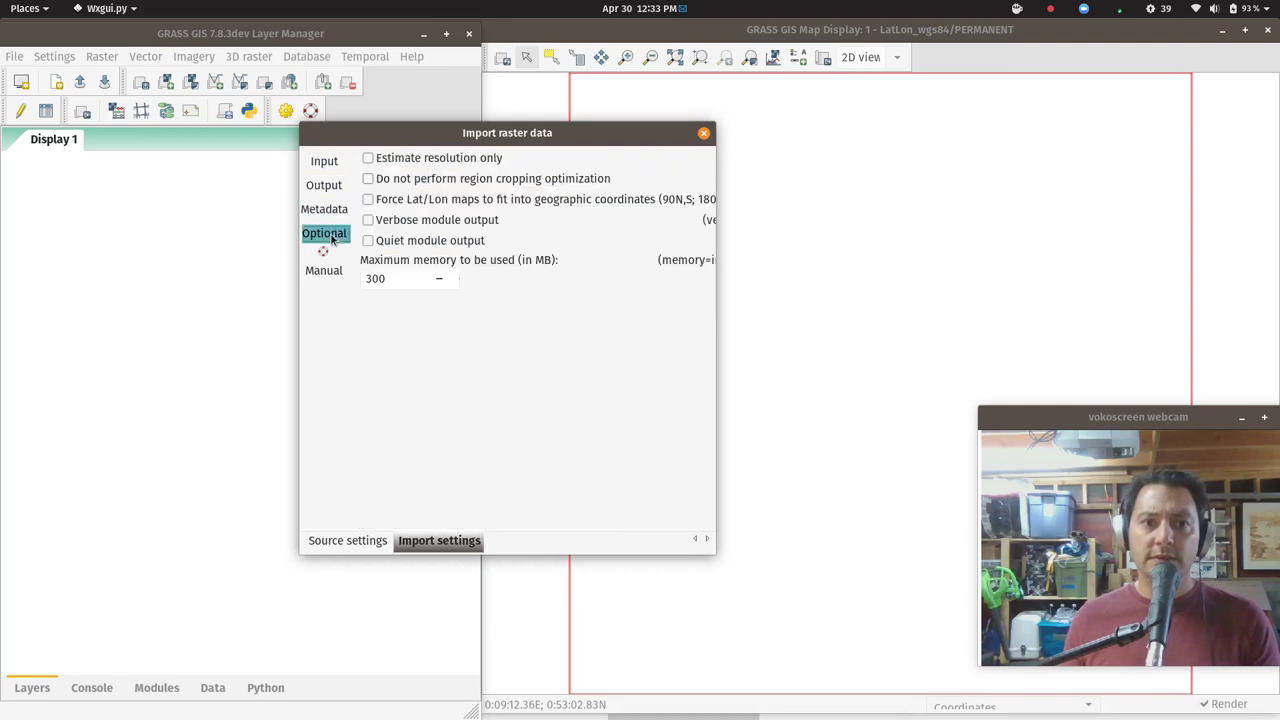
left_click(401, 180)
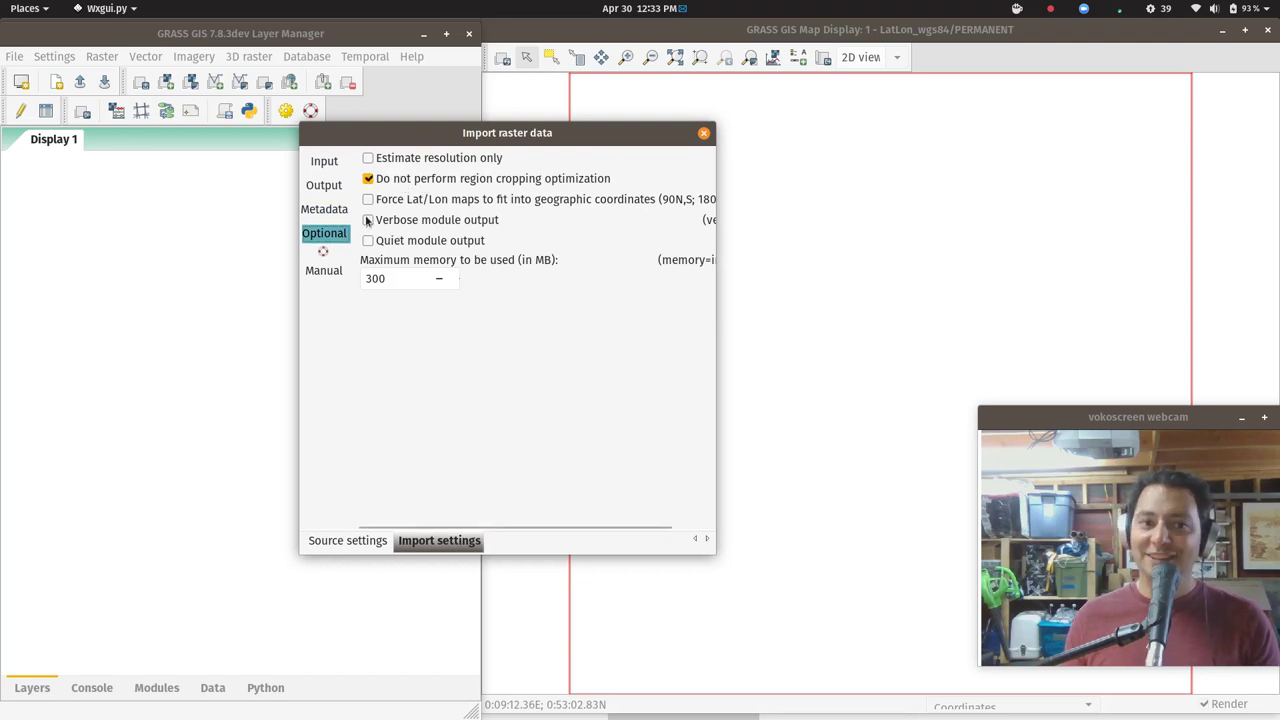
left_click(349, 541)
left_click(467, 540)
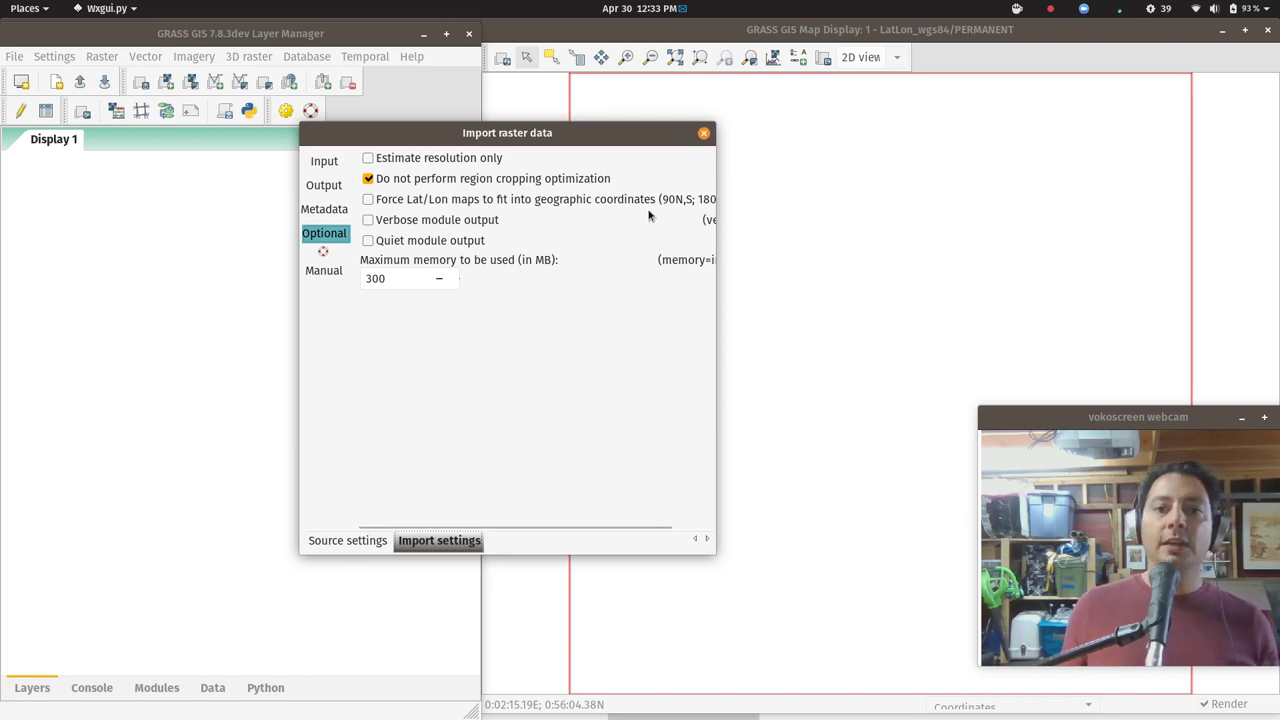
left_click(704, 133)
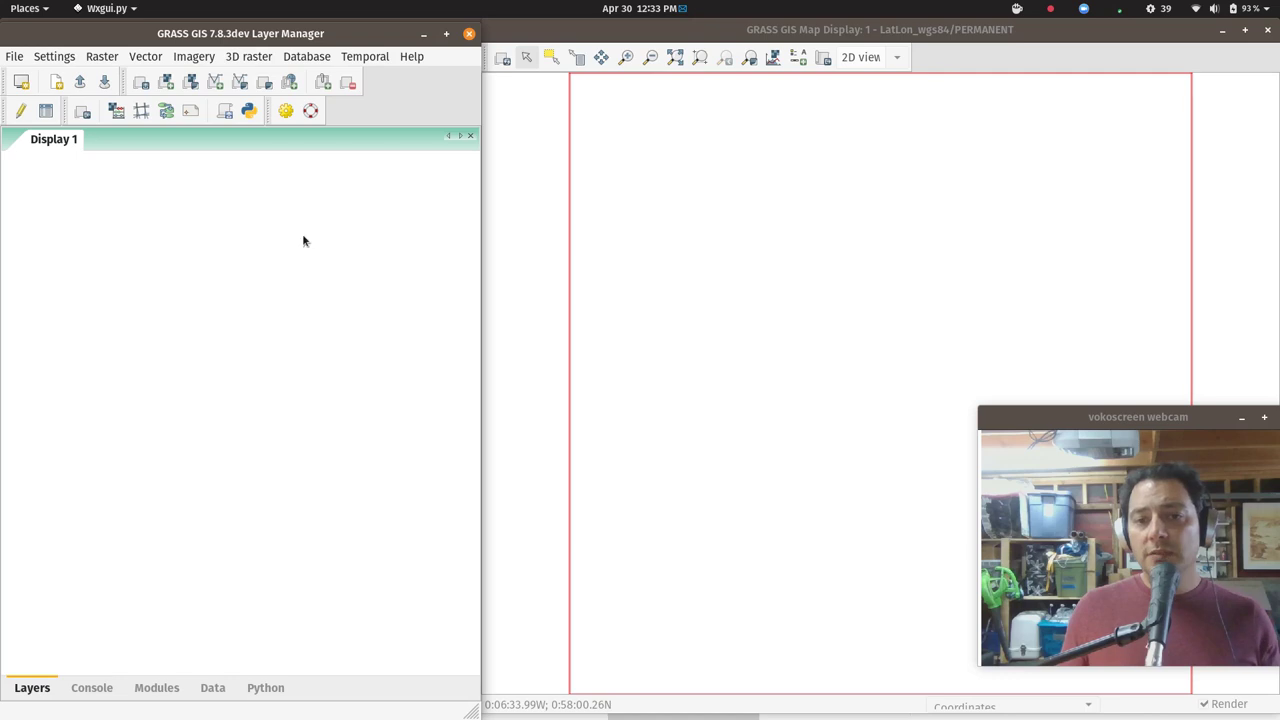
Open v.in.ascii and set LiDAR_points_Peristerea.xyz from Project_4_working_dir as the input file.
left_click(14, 56)
mouse_move(58, 140)
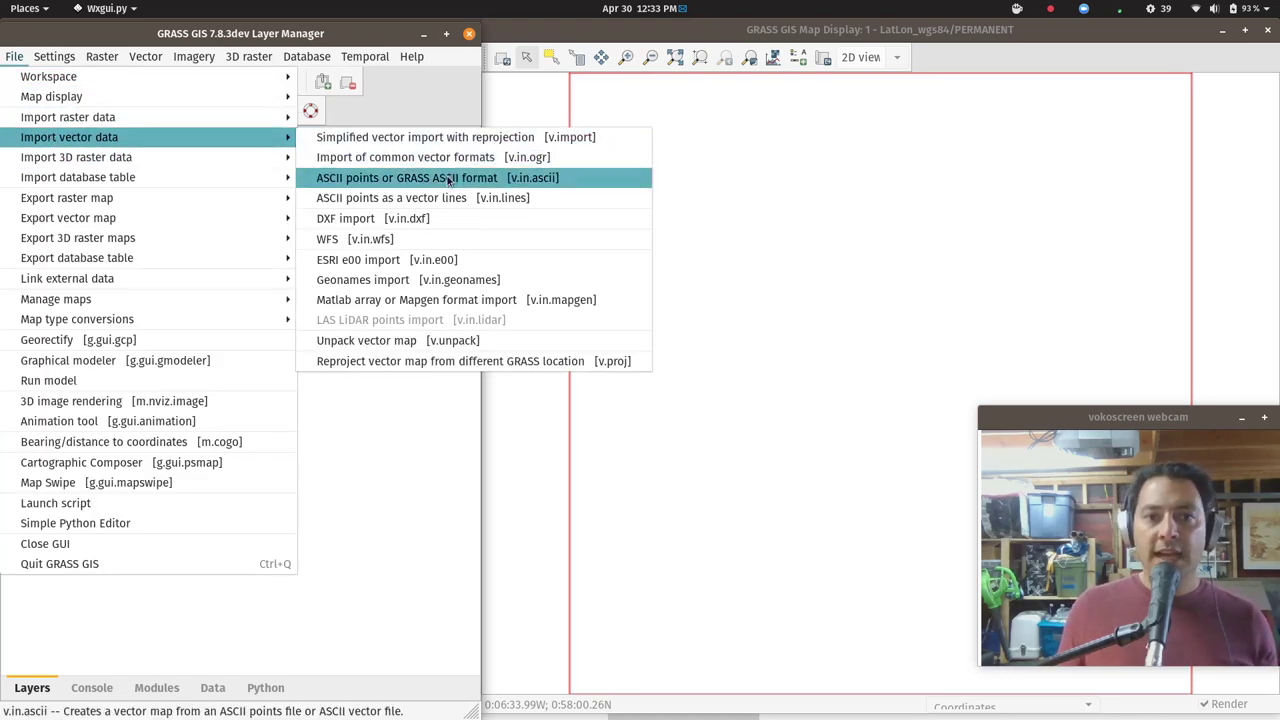
left_click(449, 181)
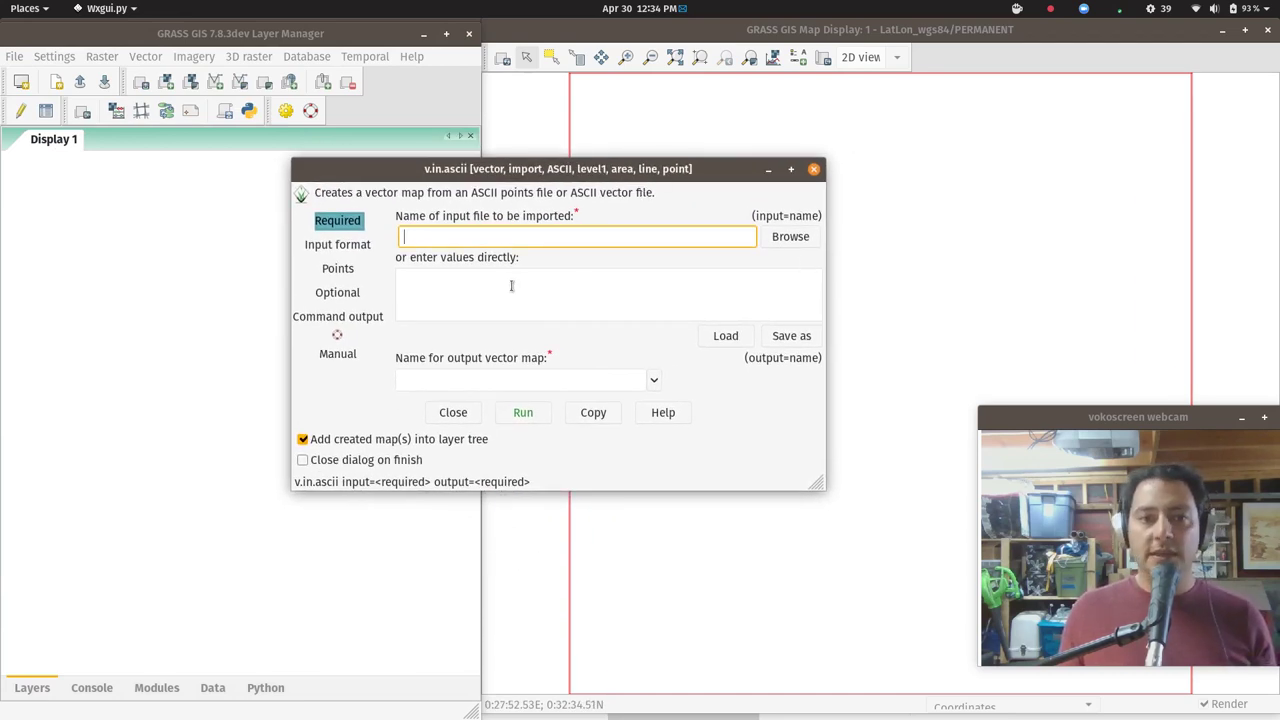
left_click(802, 244)
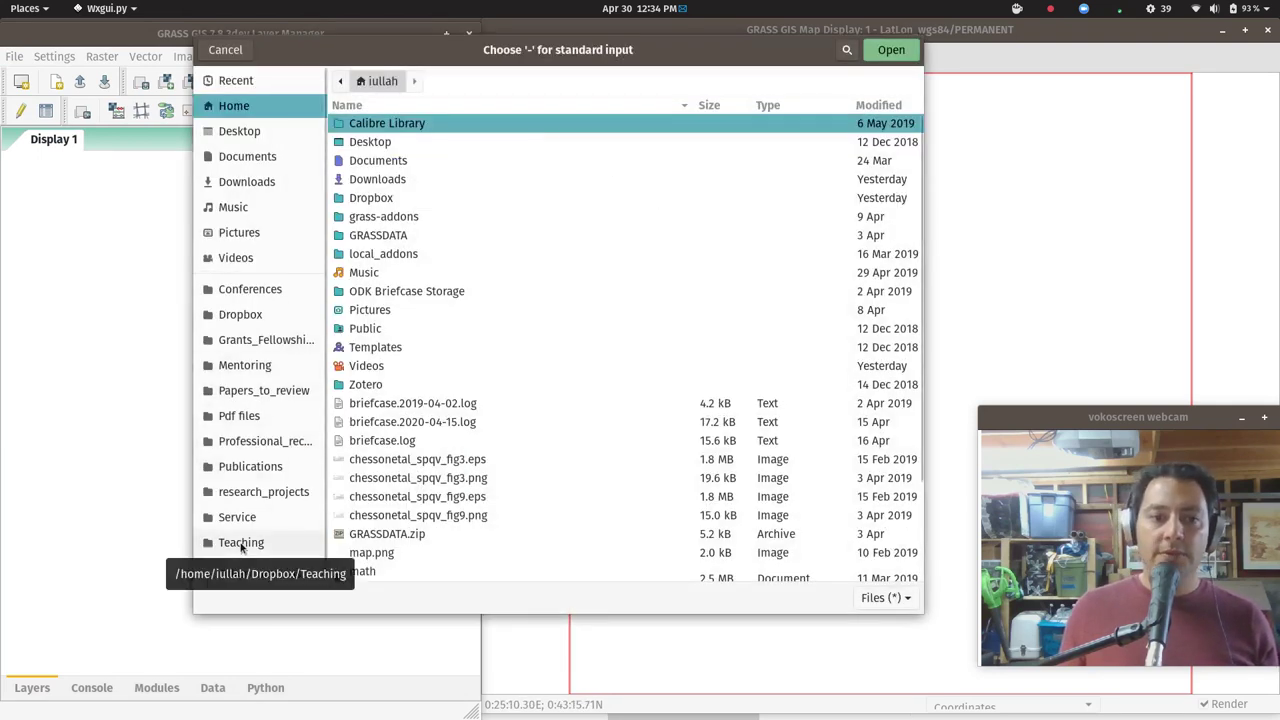
left_click(243, 541)
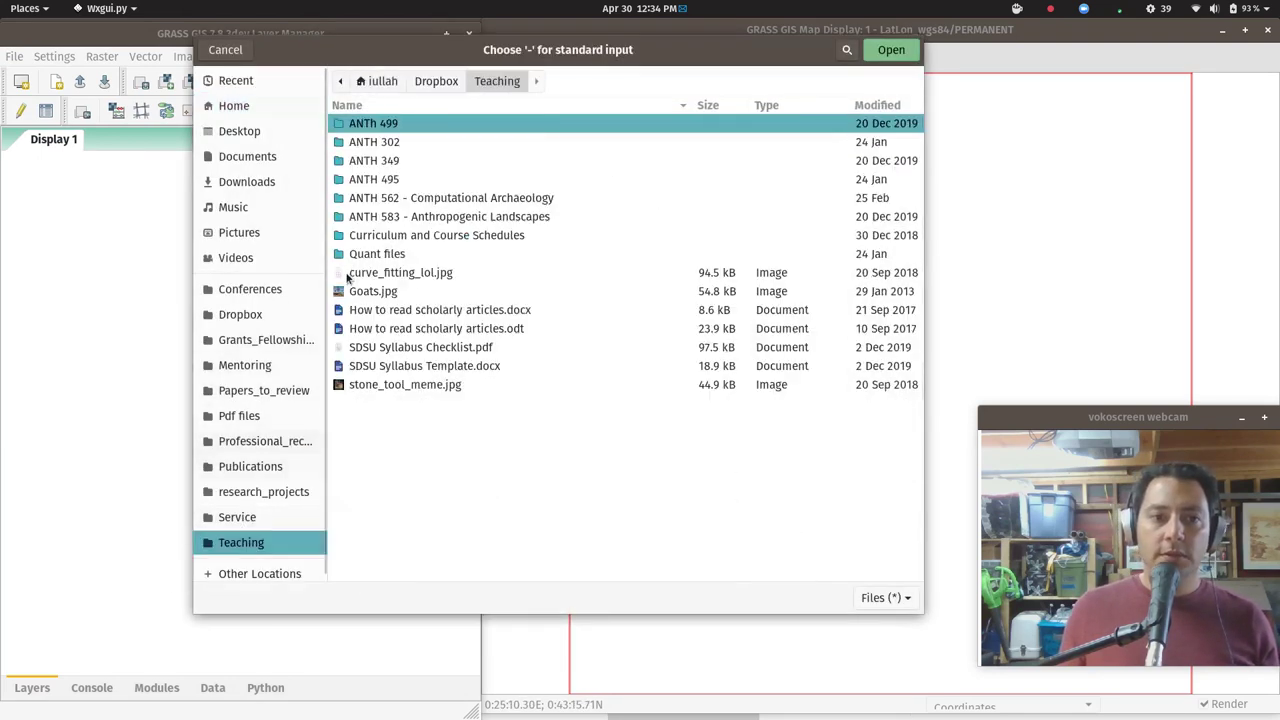
double_click(404, 200)
double_click(386, 143)
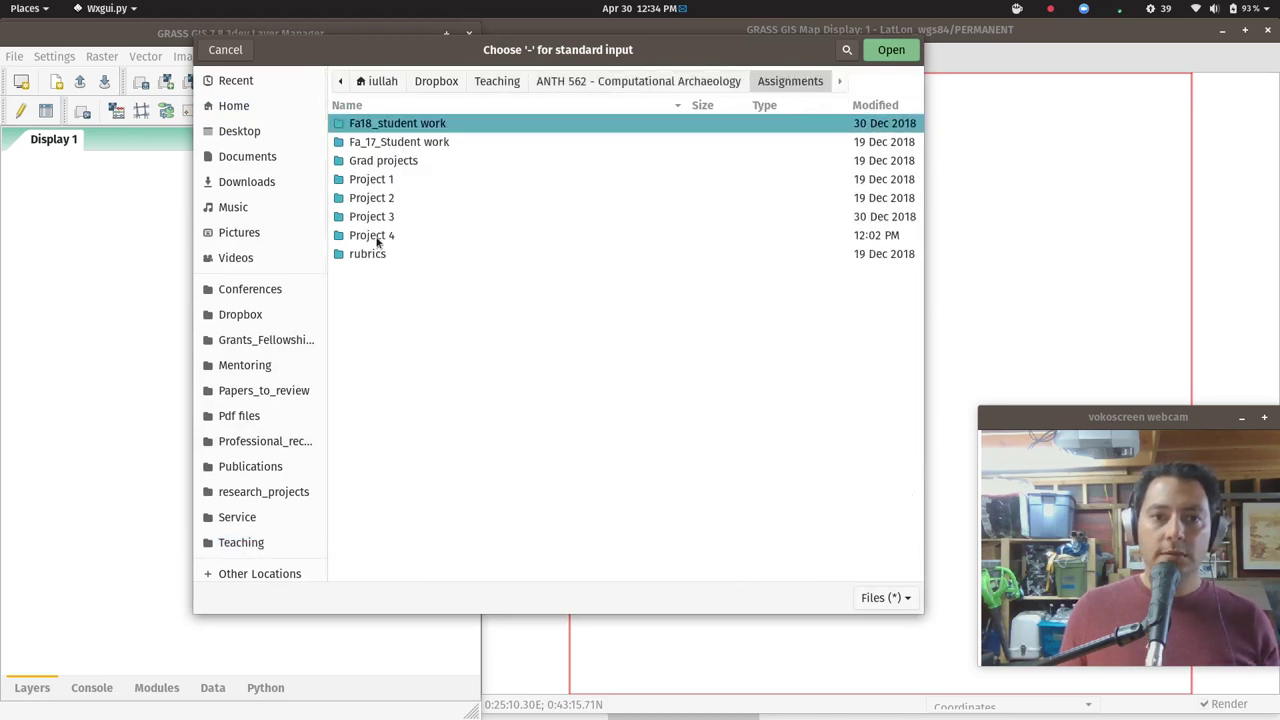
double_click(376, 236)
double_click(400, 162)
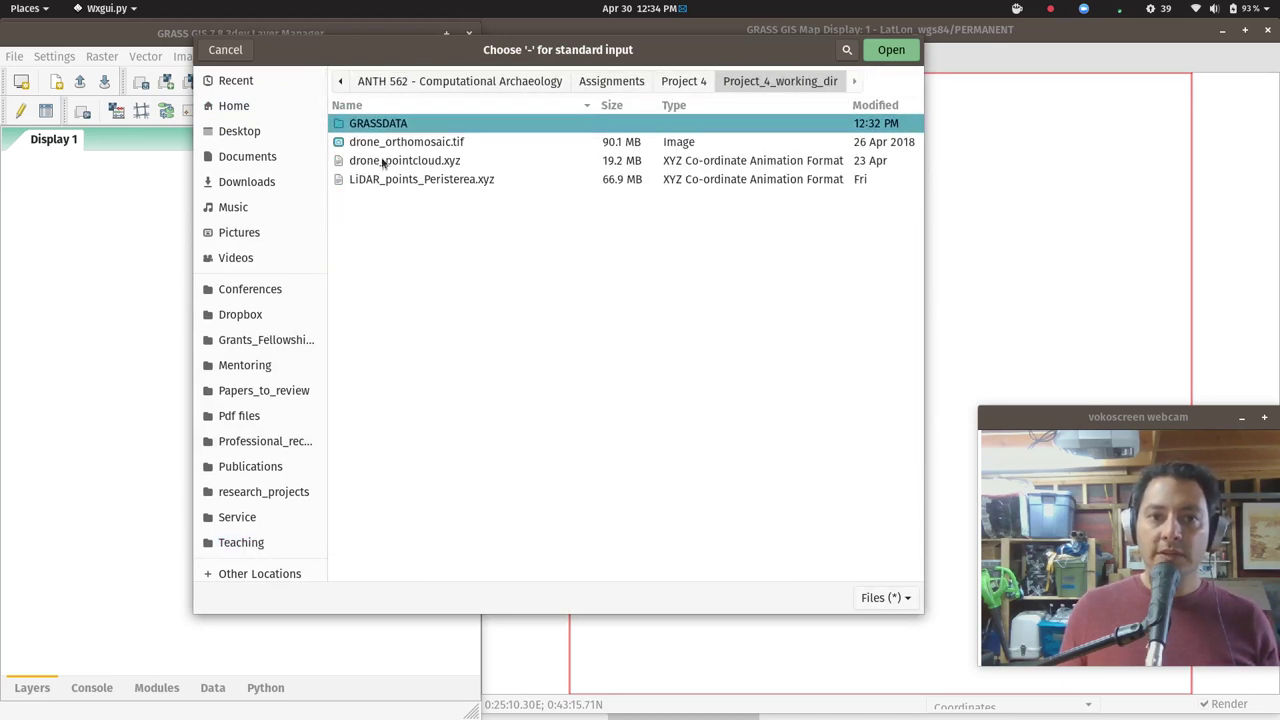
left_click(418, 179)
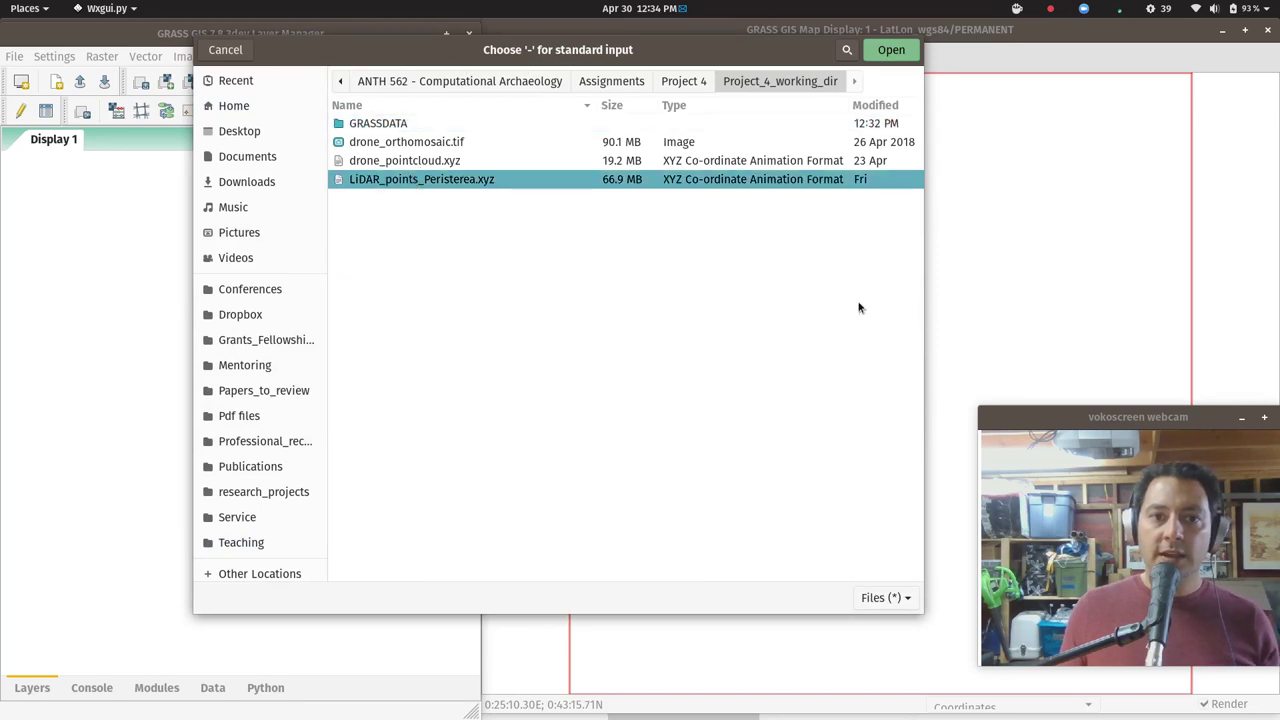
left_click(888, 52)
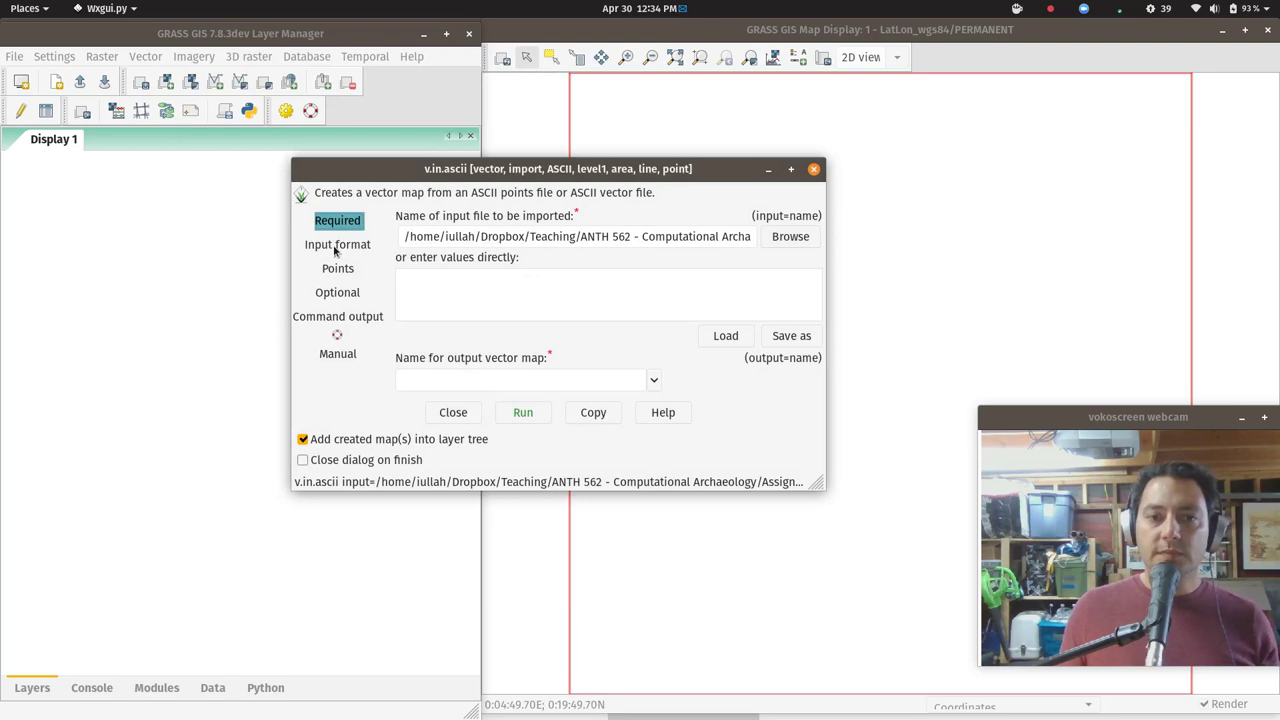
Name the output vector map LiDAR_points and show the input format settings.
left_click(564, 386)
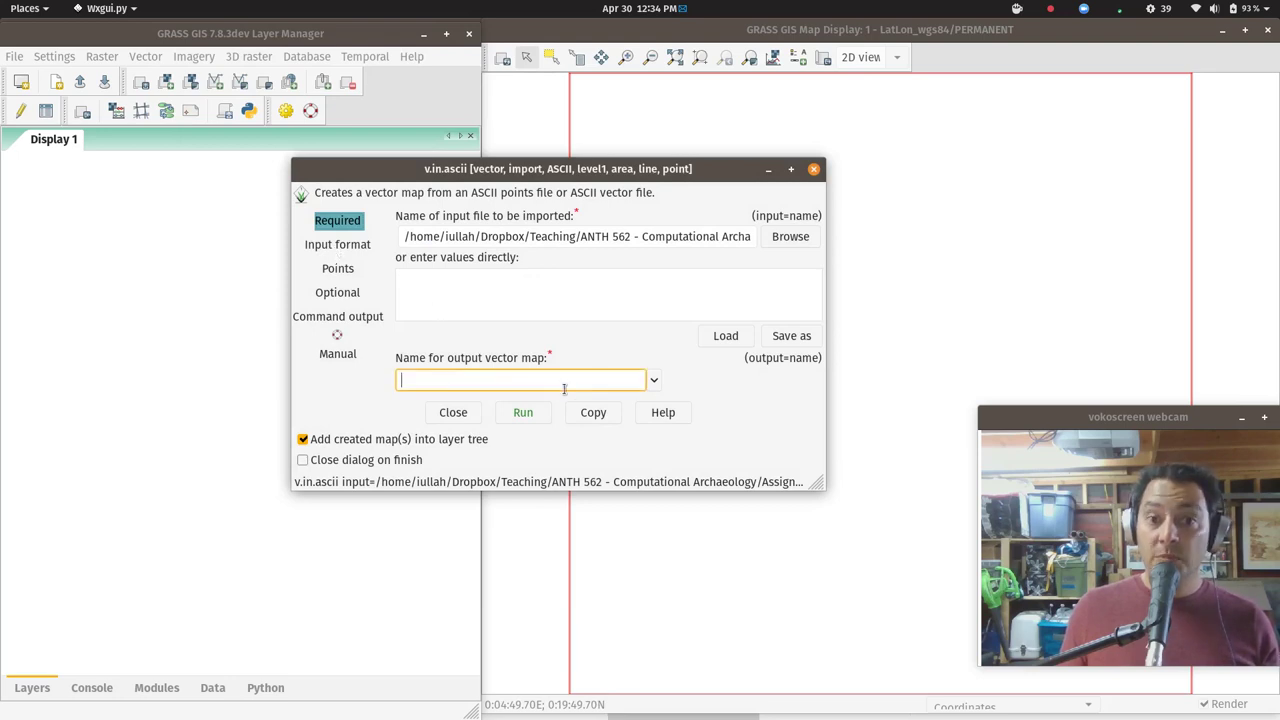
type("LiDAR")
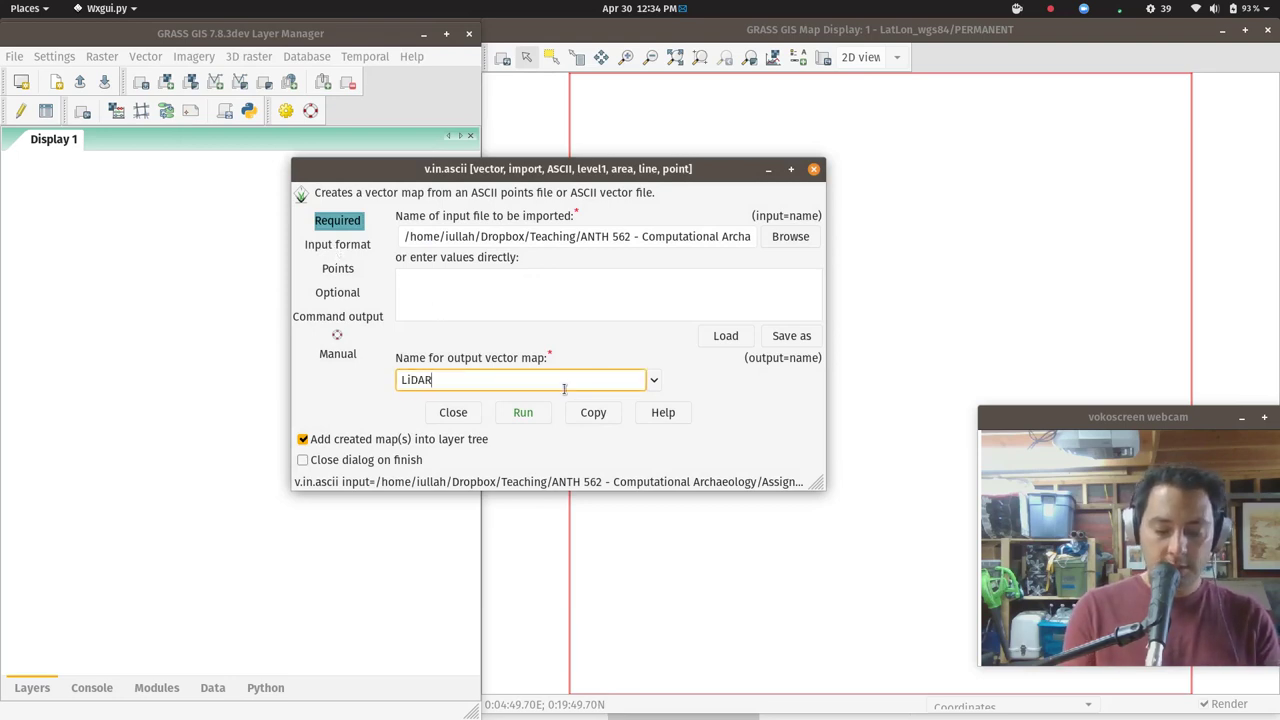
type("_poits")
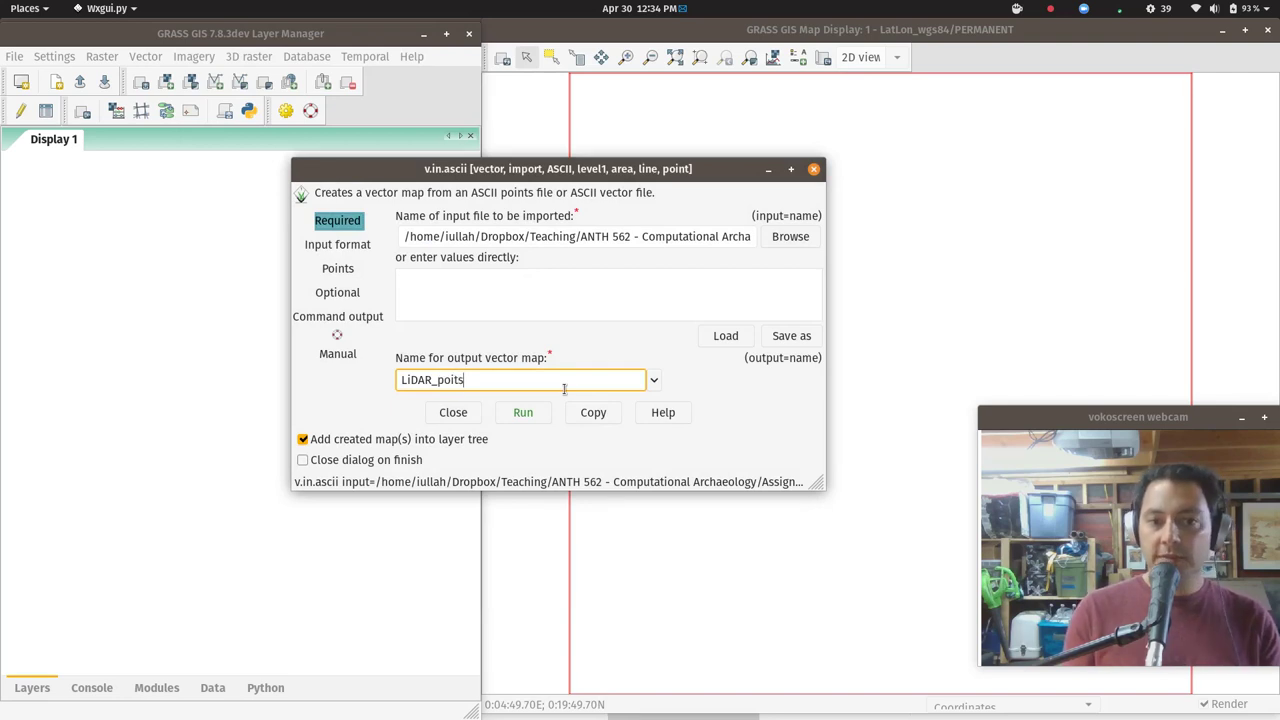
key("BackSpace")
key("BackSpace")
type("nts")
left_click(345, 245)
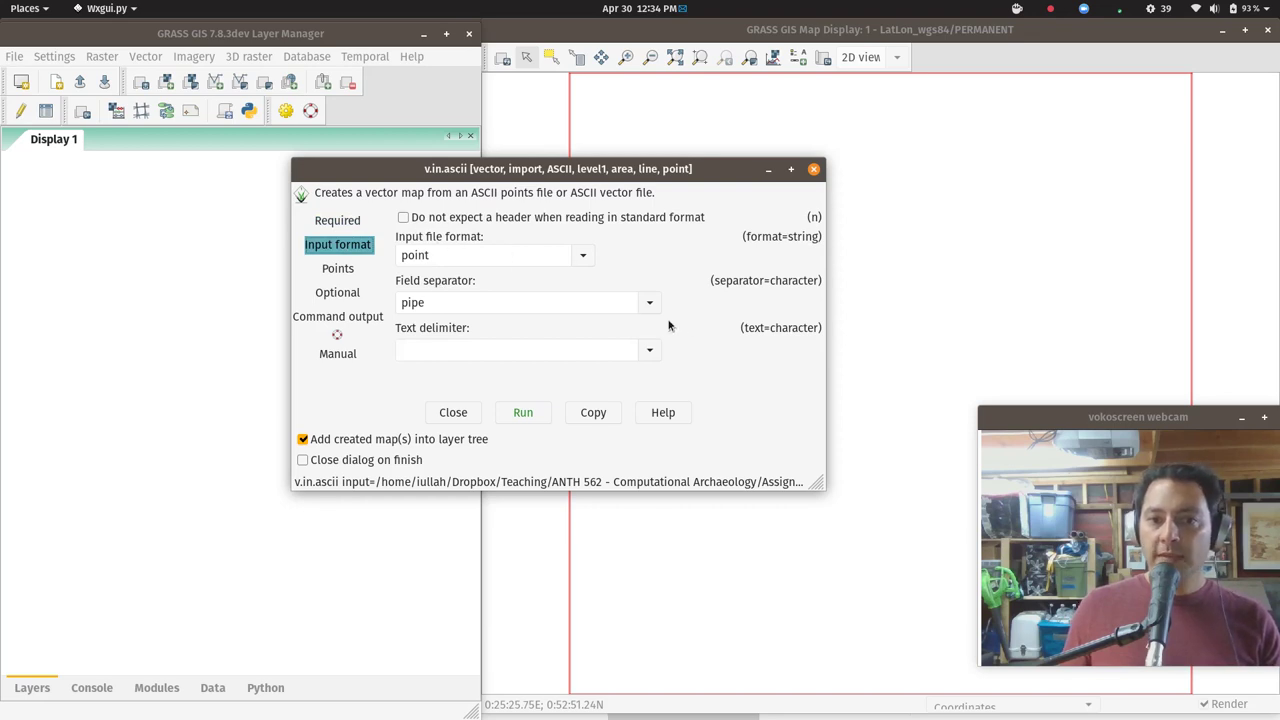
Open LiDAR_points_Peristerea.xyz from Files in Text Editor, confirm its comma-separated values, and close it.
key("super")
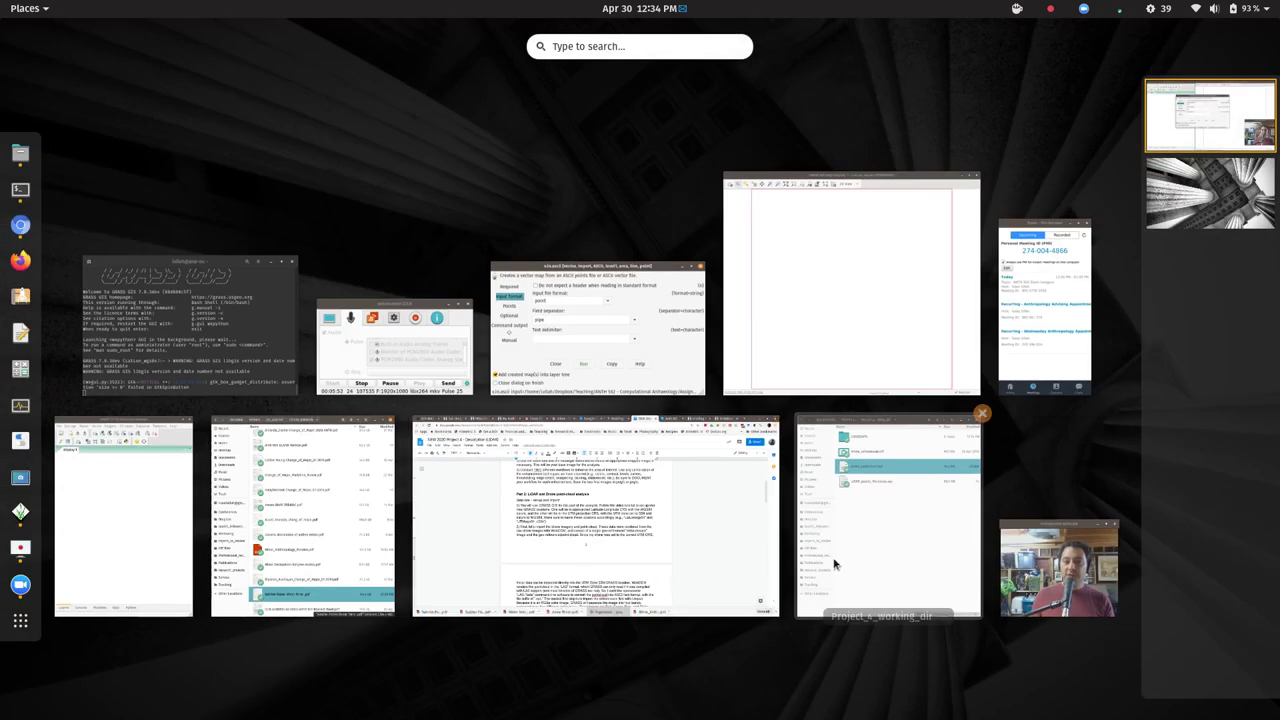
left_click(846, 560)
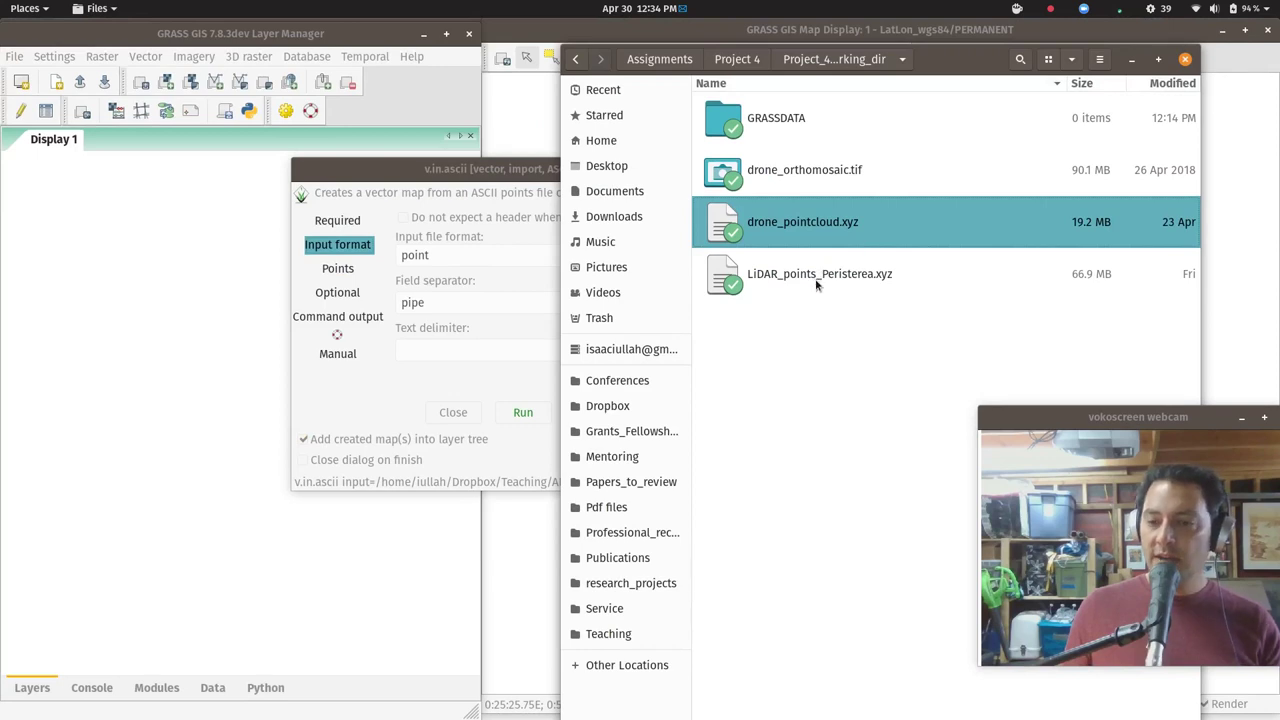
double_click(816, 281)
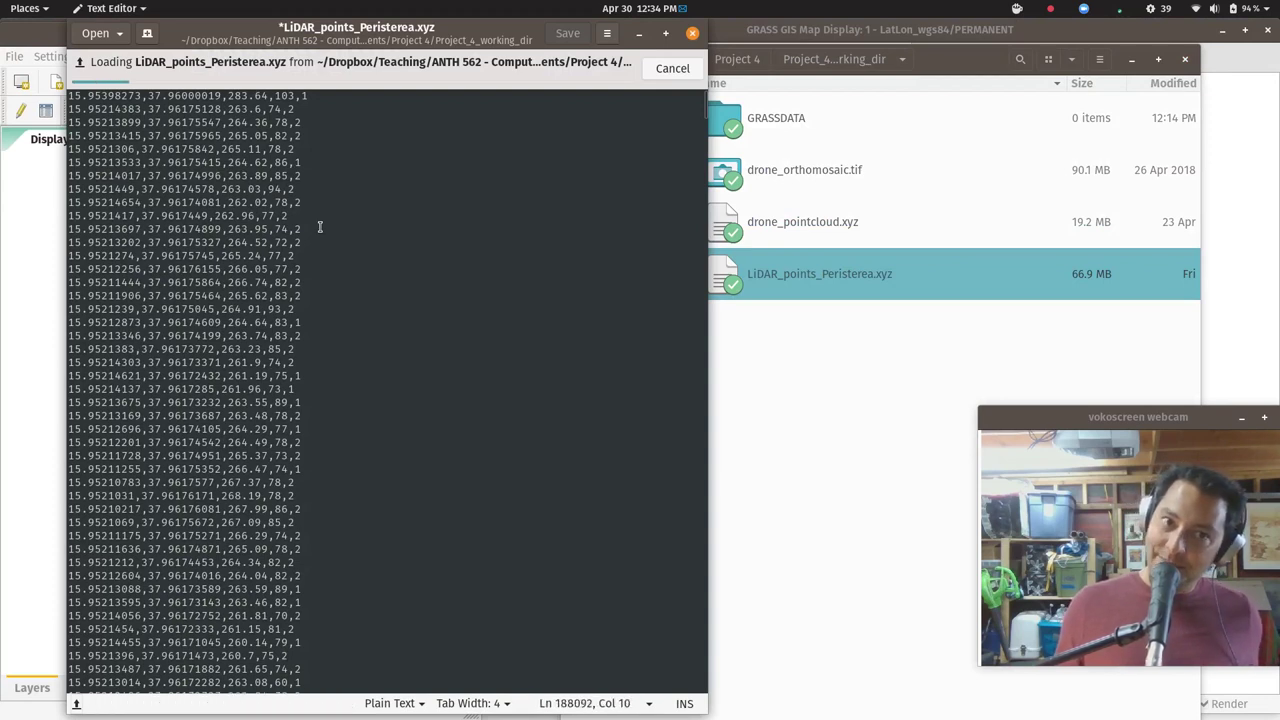
left_click_drag(267, 189, 297, 189)
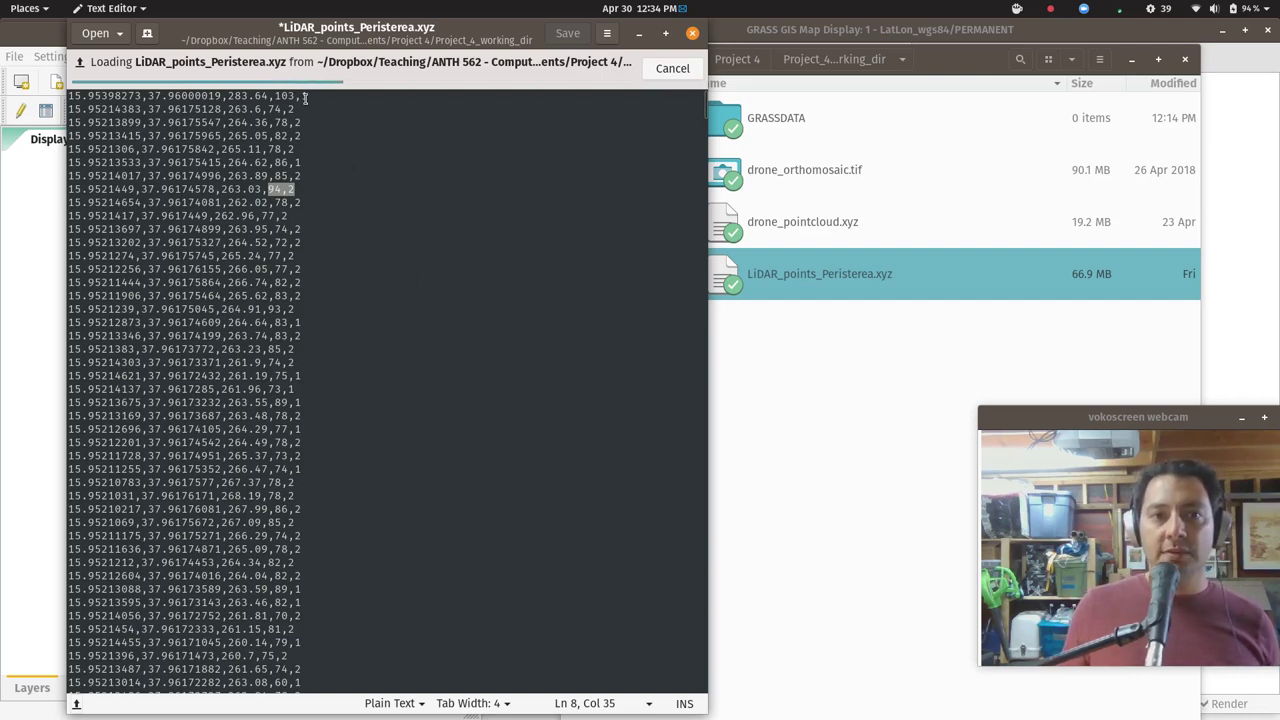
scroll(252, 537, "down", 10)
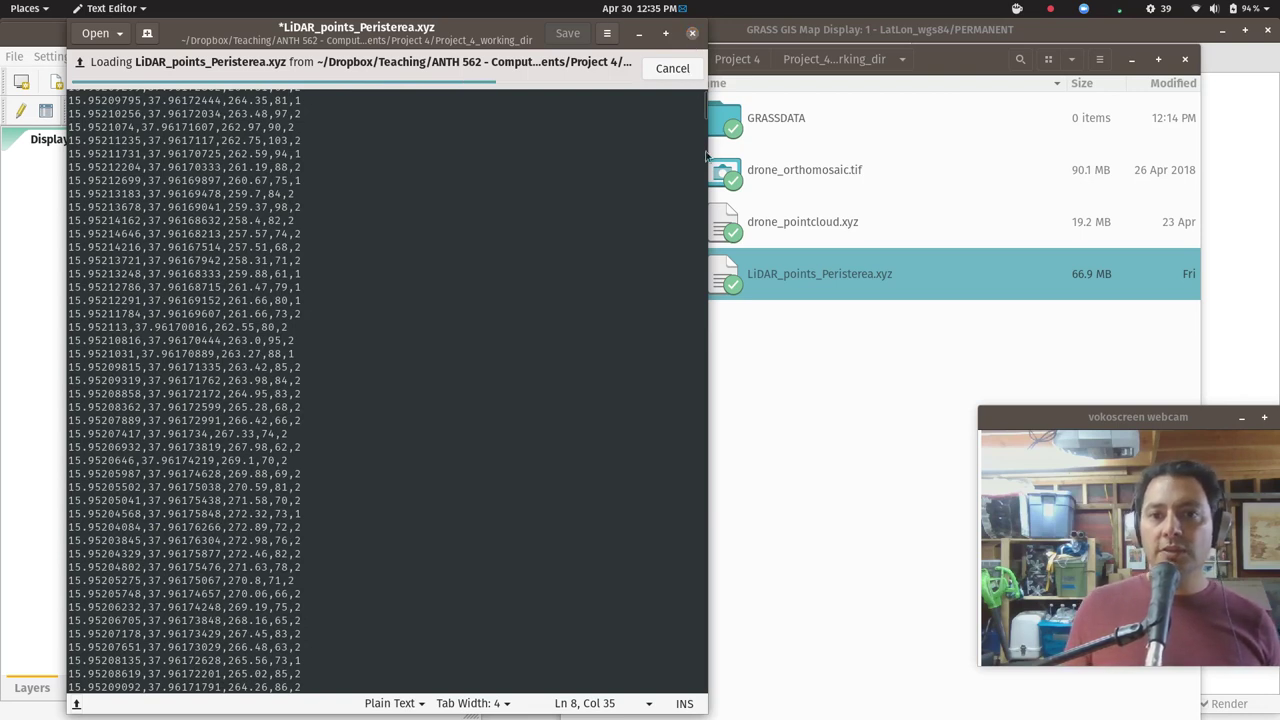
left_click(692, 33)
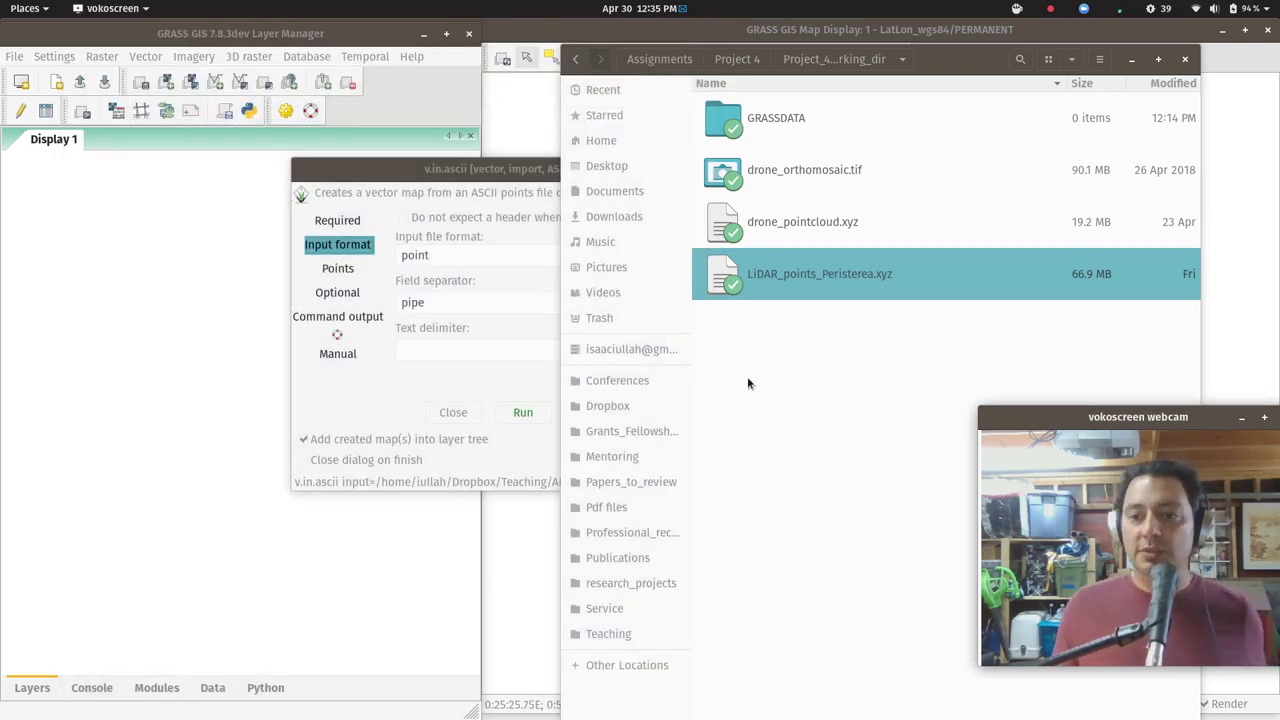
On the Points tab, skip the attribute table and topology (-t, -b) and set z column to 3.
left_click(486, 170)
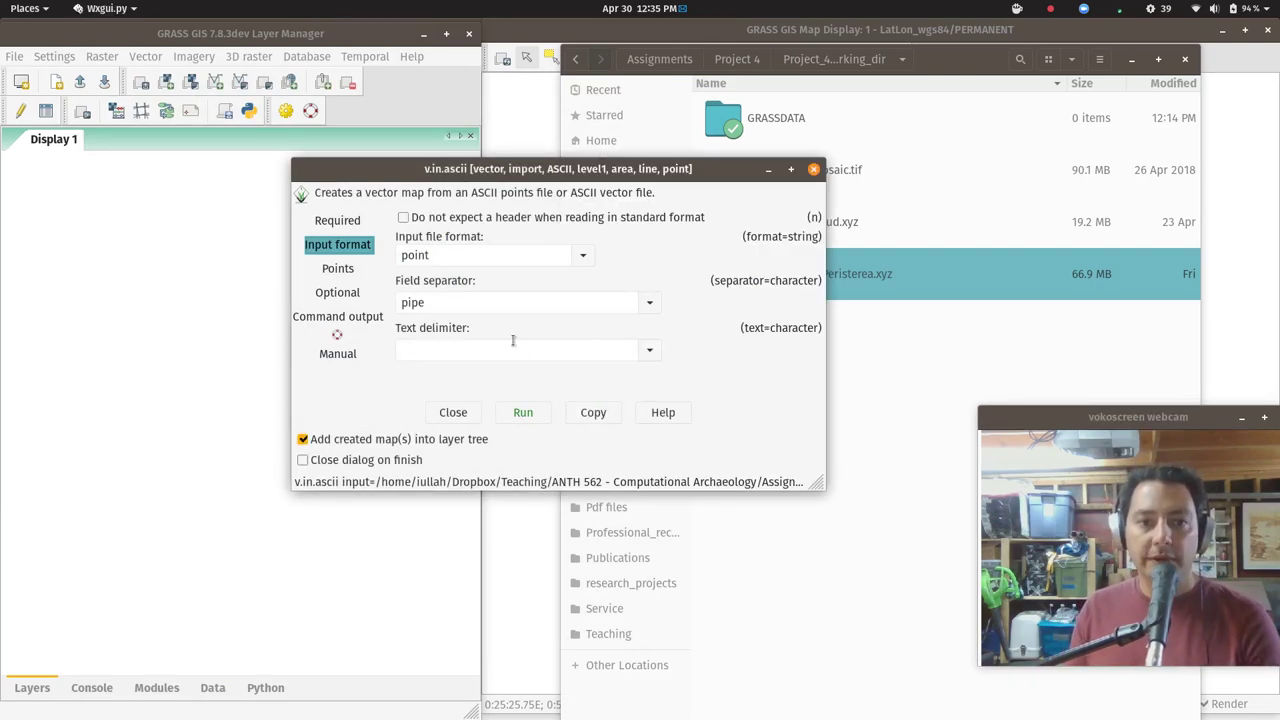
left_click(337, 269)
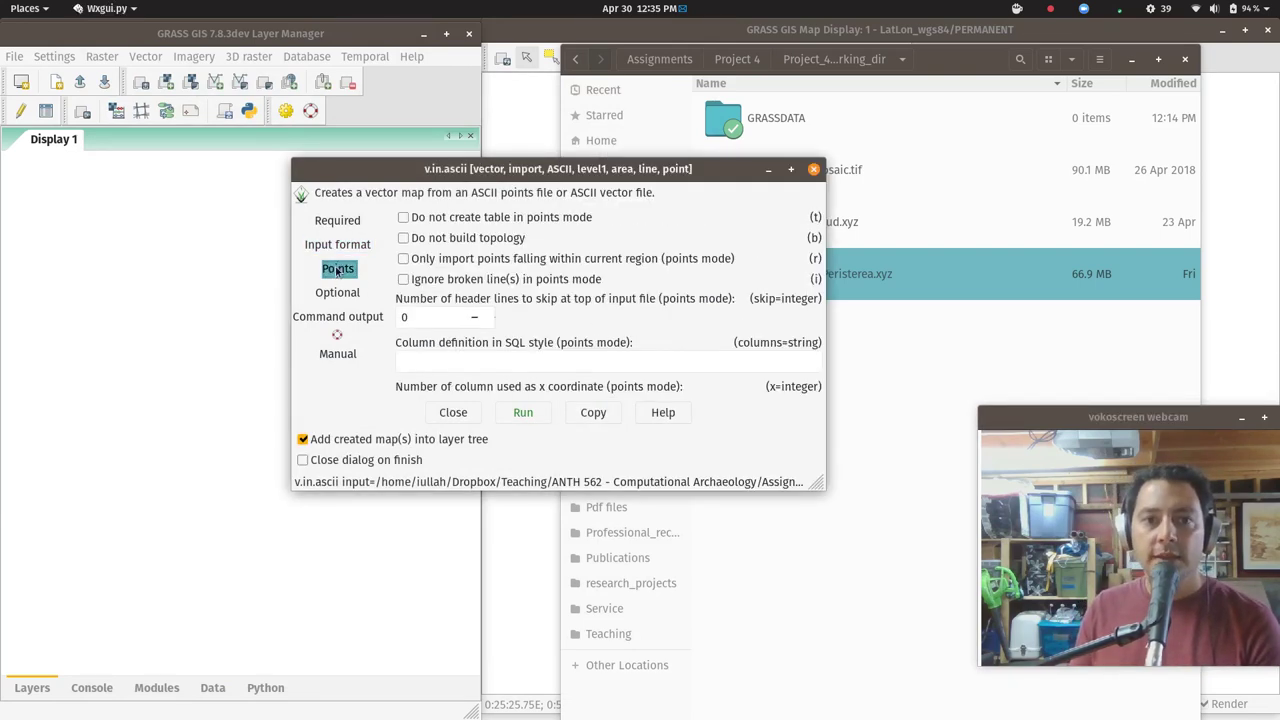
left_click(480, 218)
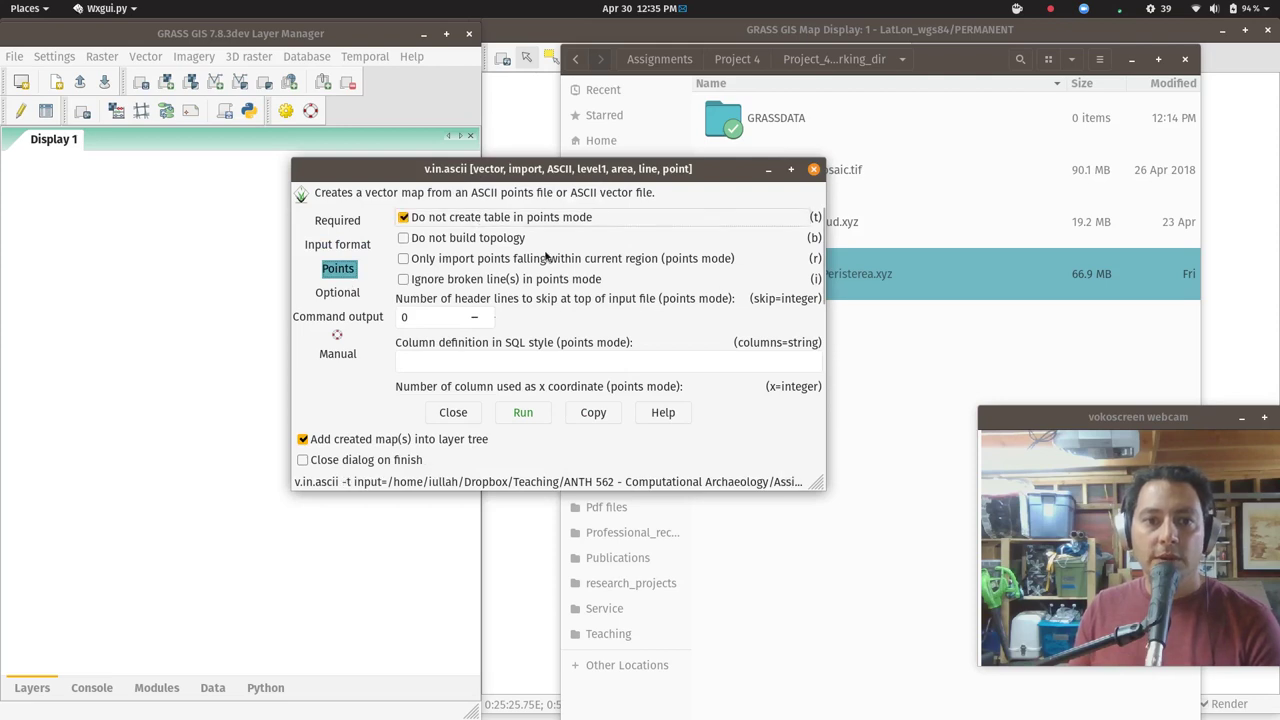
left_click(512, 240)
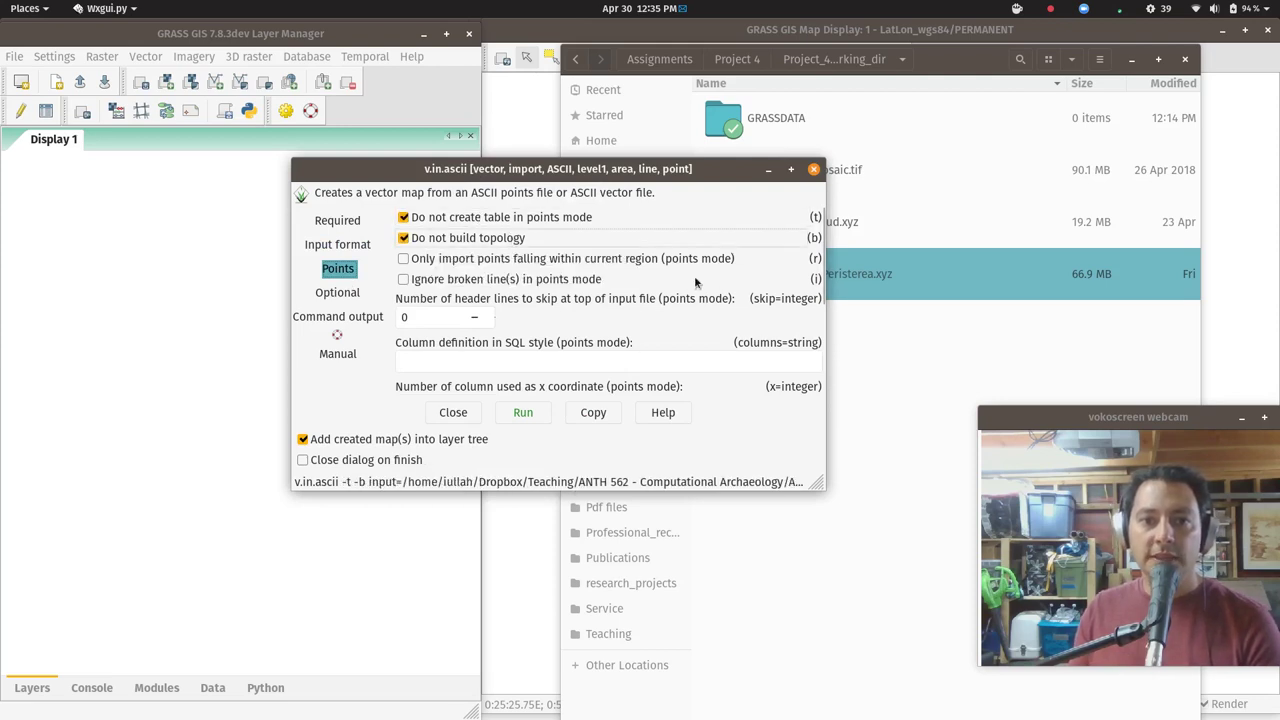
scroll(695, 283, "down", 1)
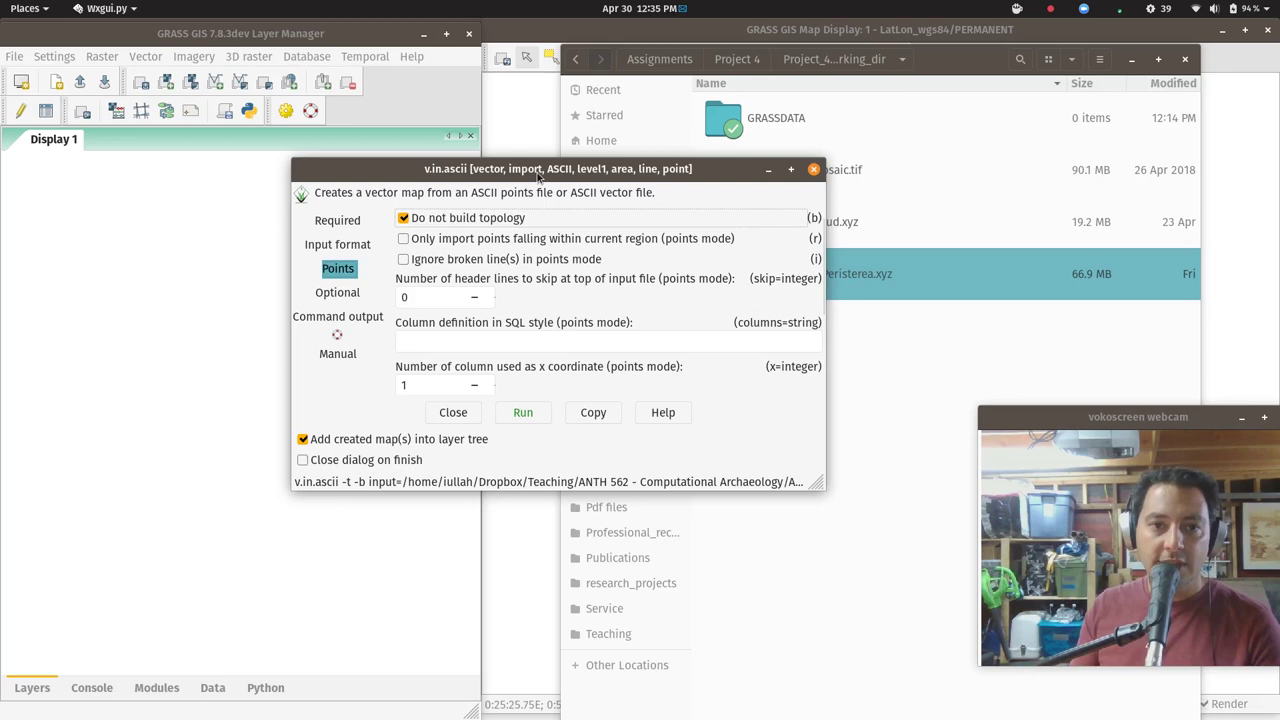
scroll(573, 280, "down", 3)
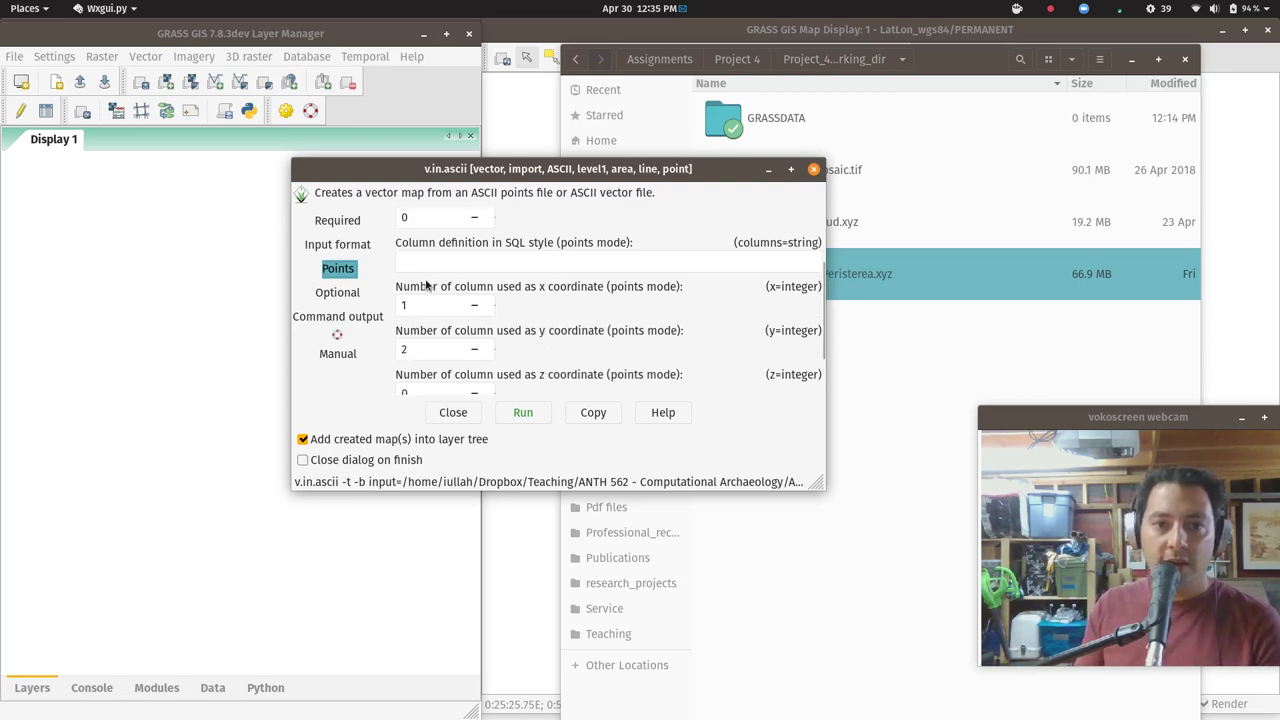
scroll(578, 342, "down", 1)
left_click(485, 374)
double_click(490, 375)
left_click(492, 374)
Create a 3D vector map, untick Add to layer tree, and run the import.
left_click(337, 292)
left_click(443, 220)
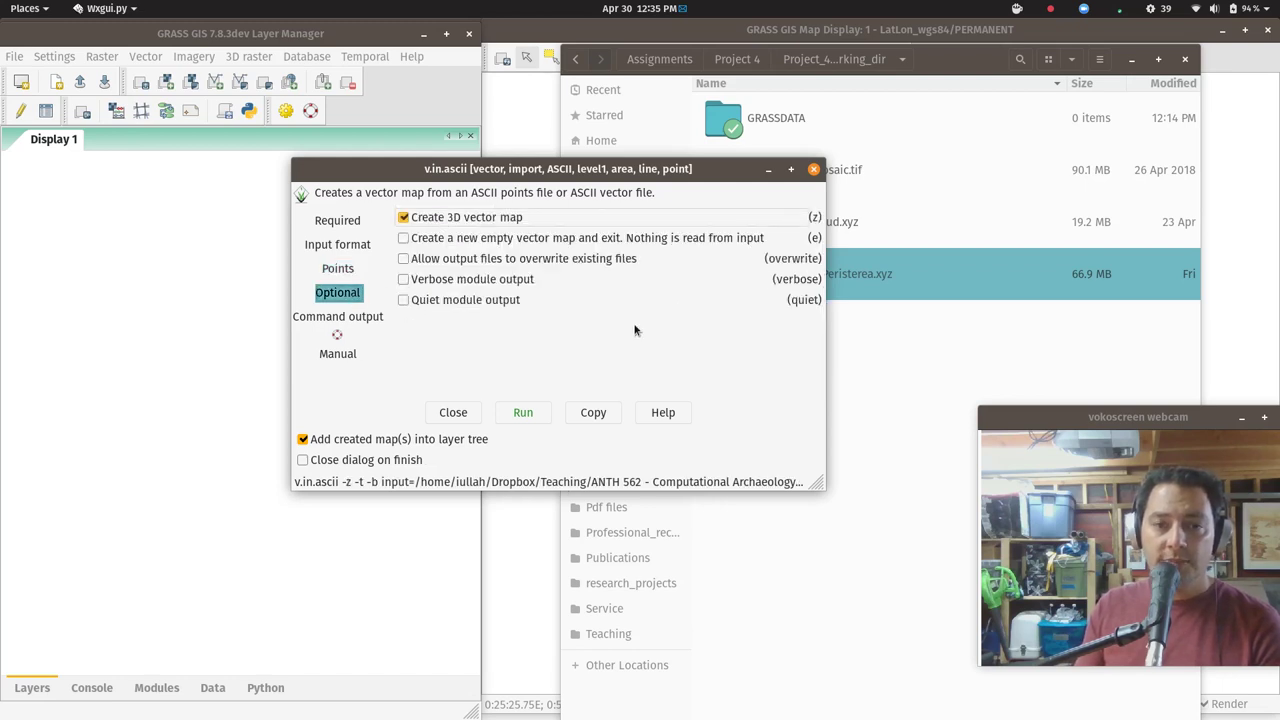
left_click(368, 439)
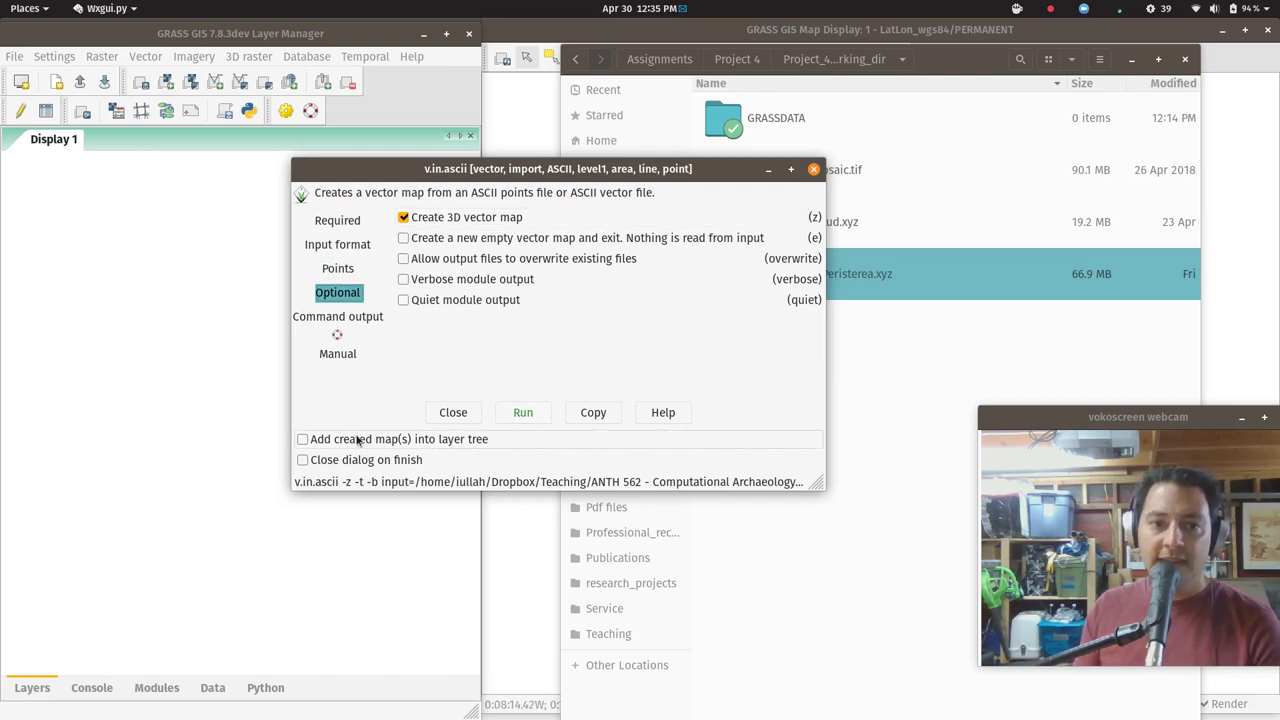
left_click(519, 418)
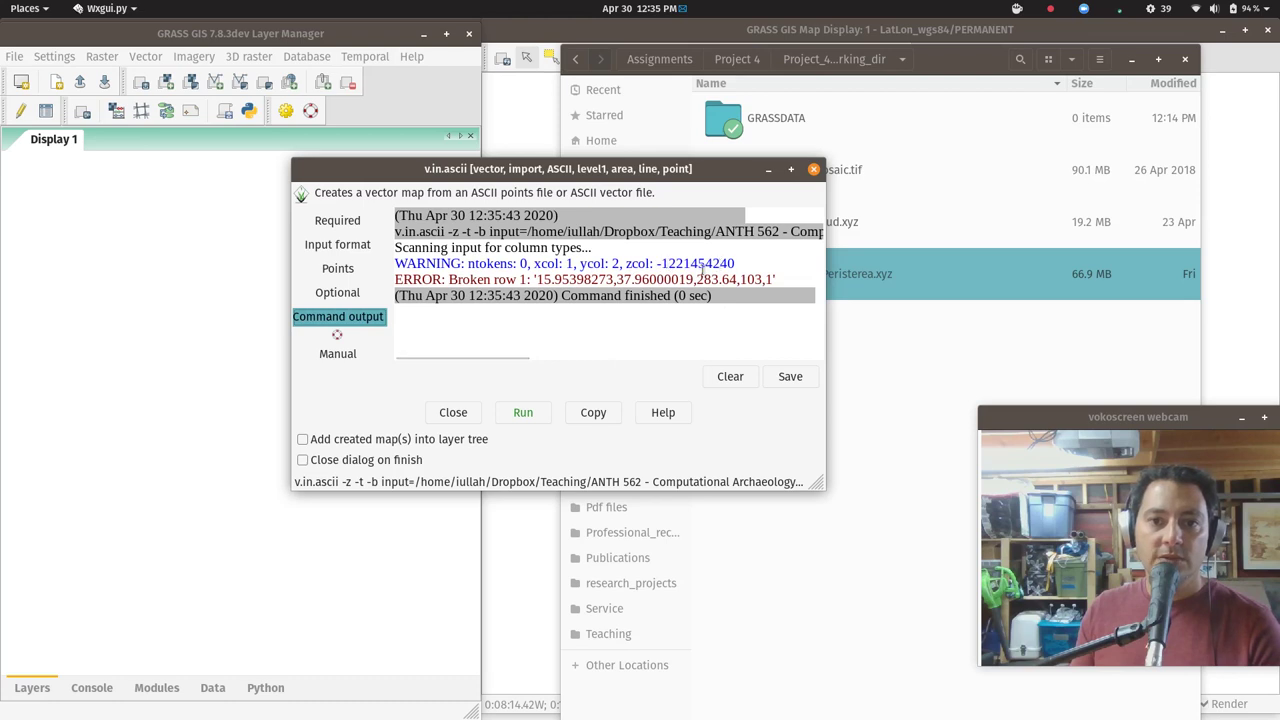
Check the broken-row error and recheck the x, y and z column values on the Points tab.
left_click_drag(661, 263, 745, 263)
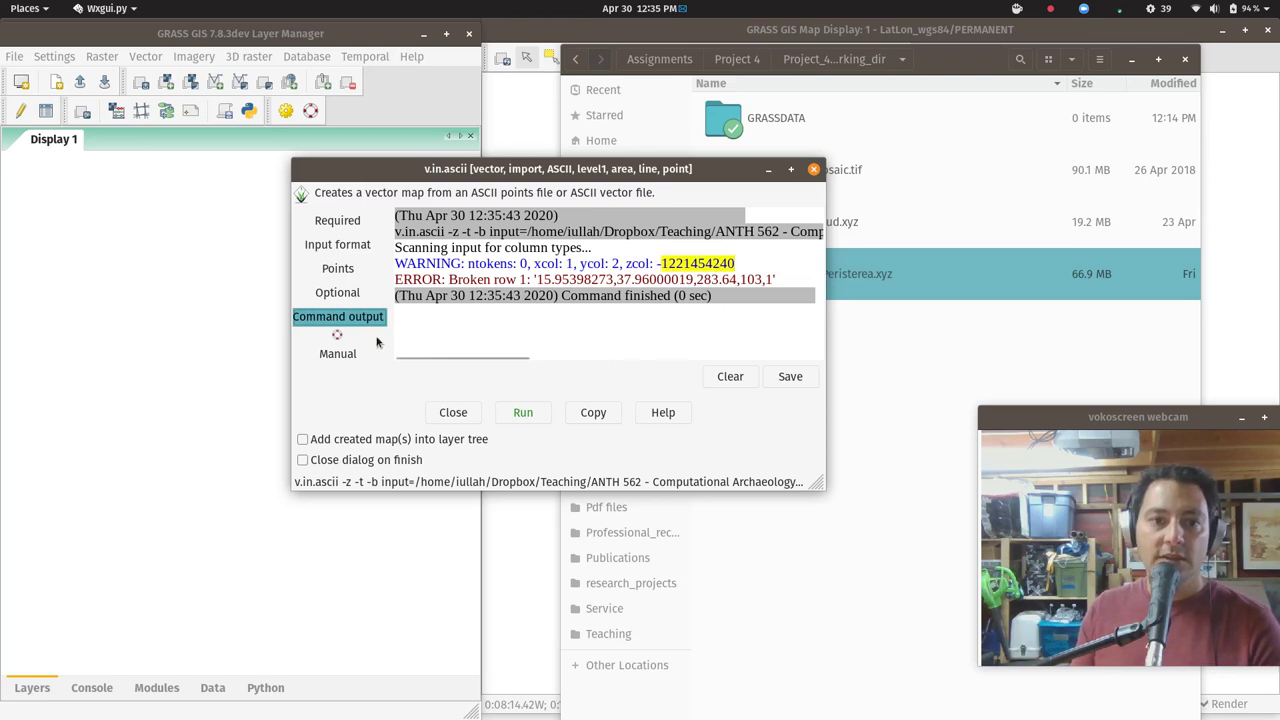
left_click(352, 268)
scroll(575, 348, "down", 1)
left_click(430, 331)
left_click(450, 331)
left_click(405, 288)
left_click(437, 249)
scroll(604, 276, "up", 2)
scroll(615, 273, "up", 3)
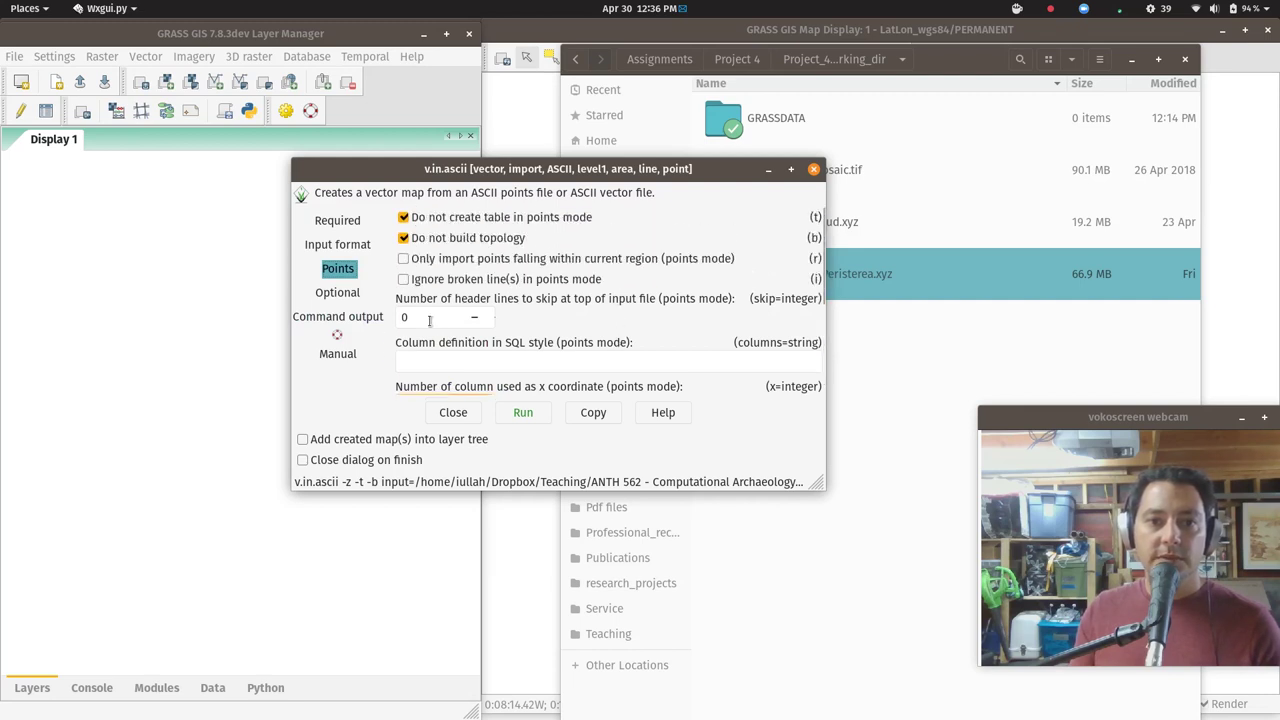
Rerun the LiDAR points import and bring the v.in.ascii dialog back to the front.
left_click(546, 410)
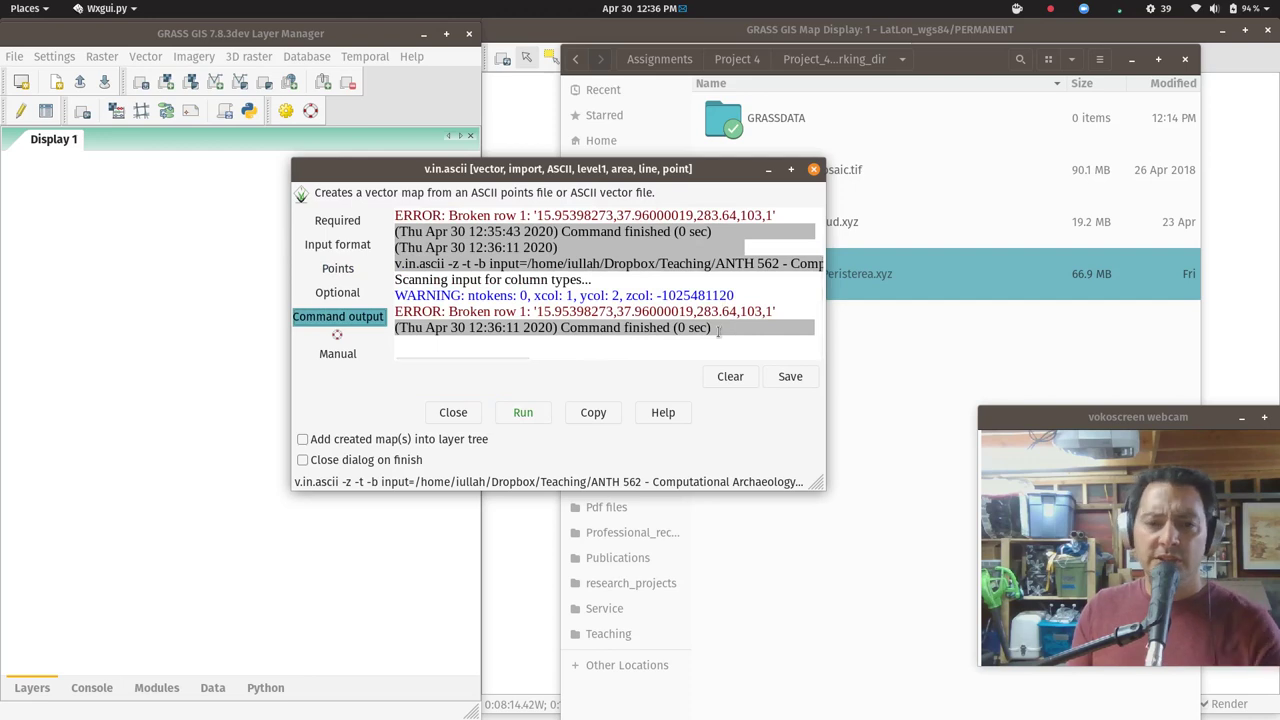
left_click_drag(1100, 416, 986, 386)
key("super")
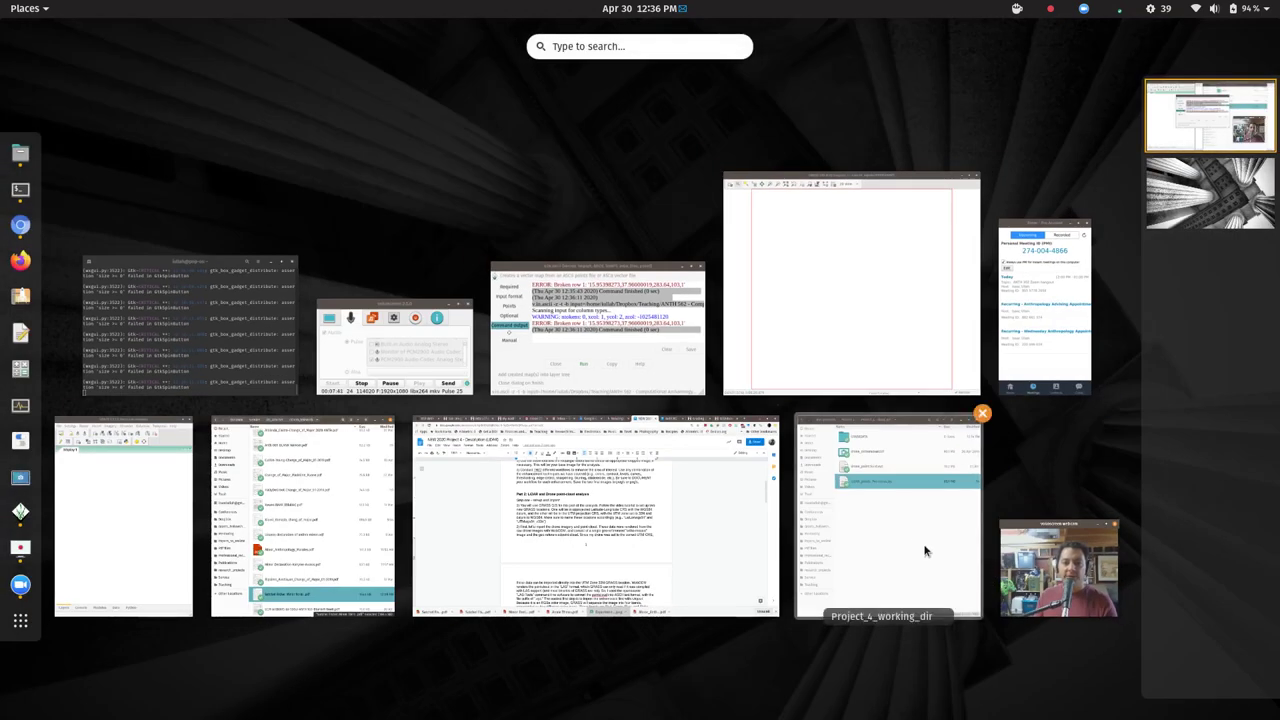
left_click(494, 388)
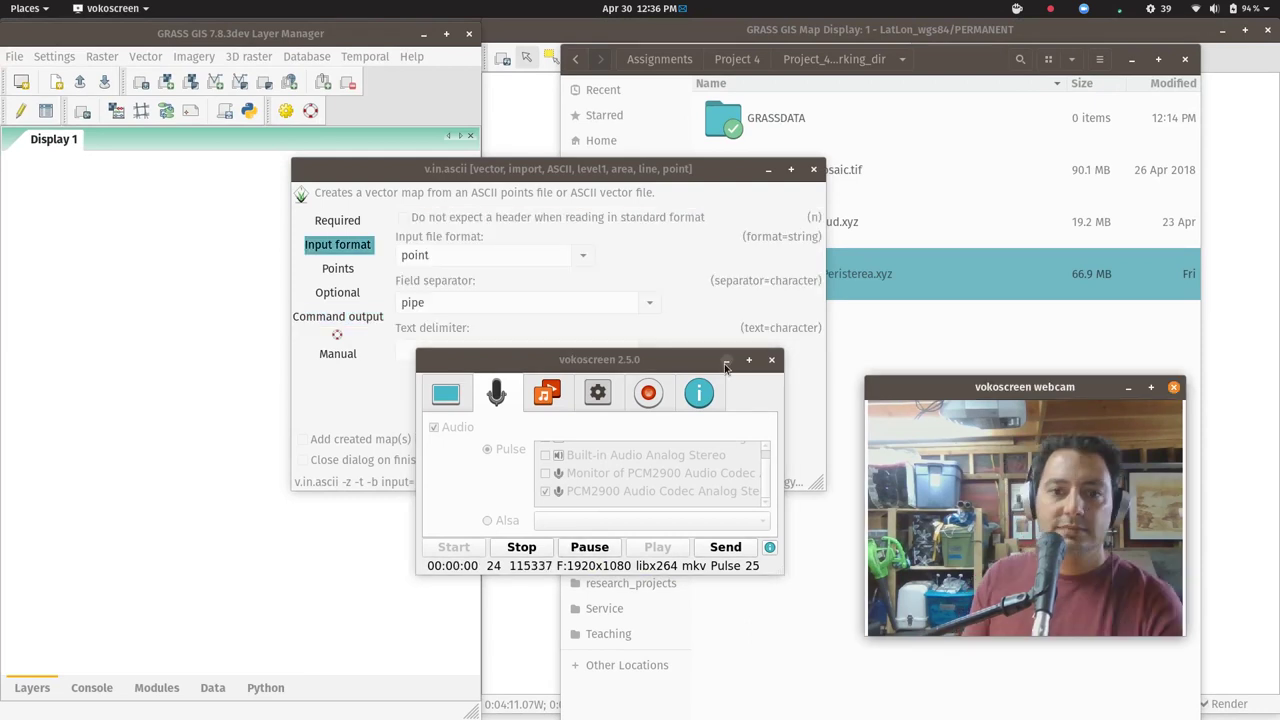
Set the field separator to comma and rerun the LiDAR points import.
left_click(726, 364)
left_click(565, 303)
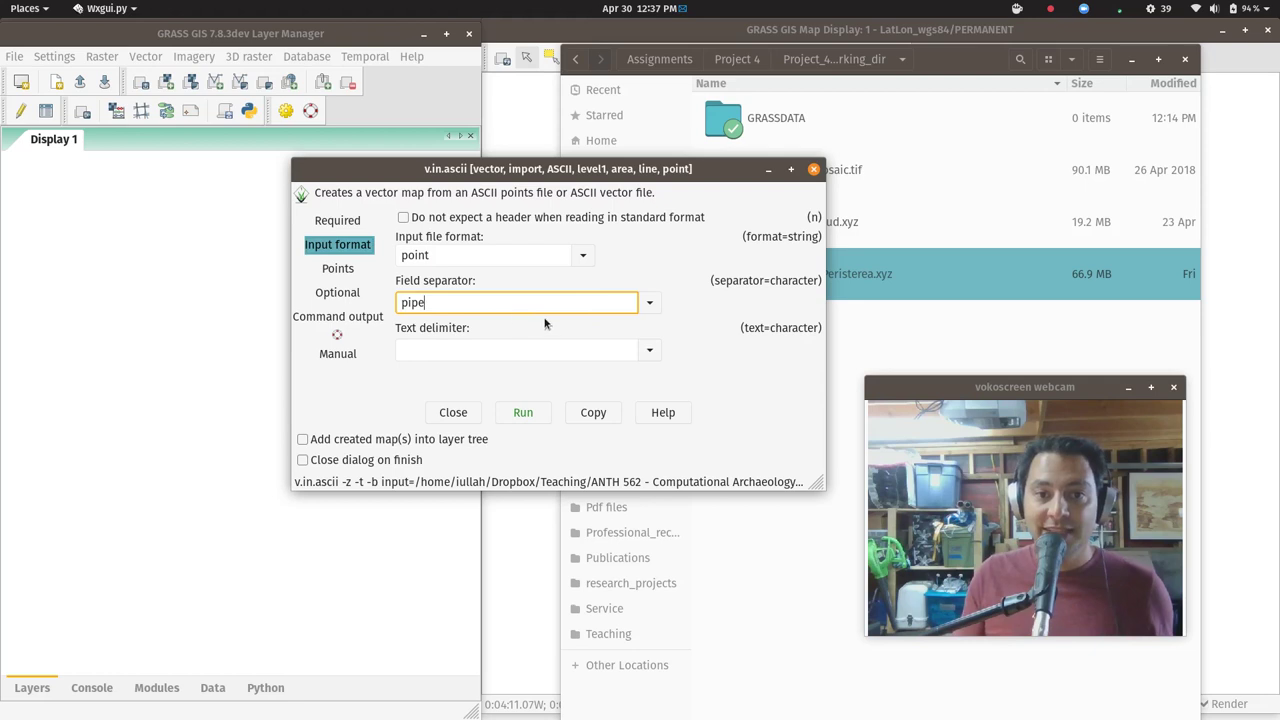
left_click(650, 303)
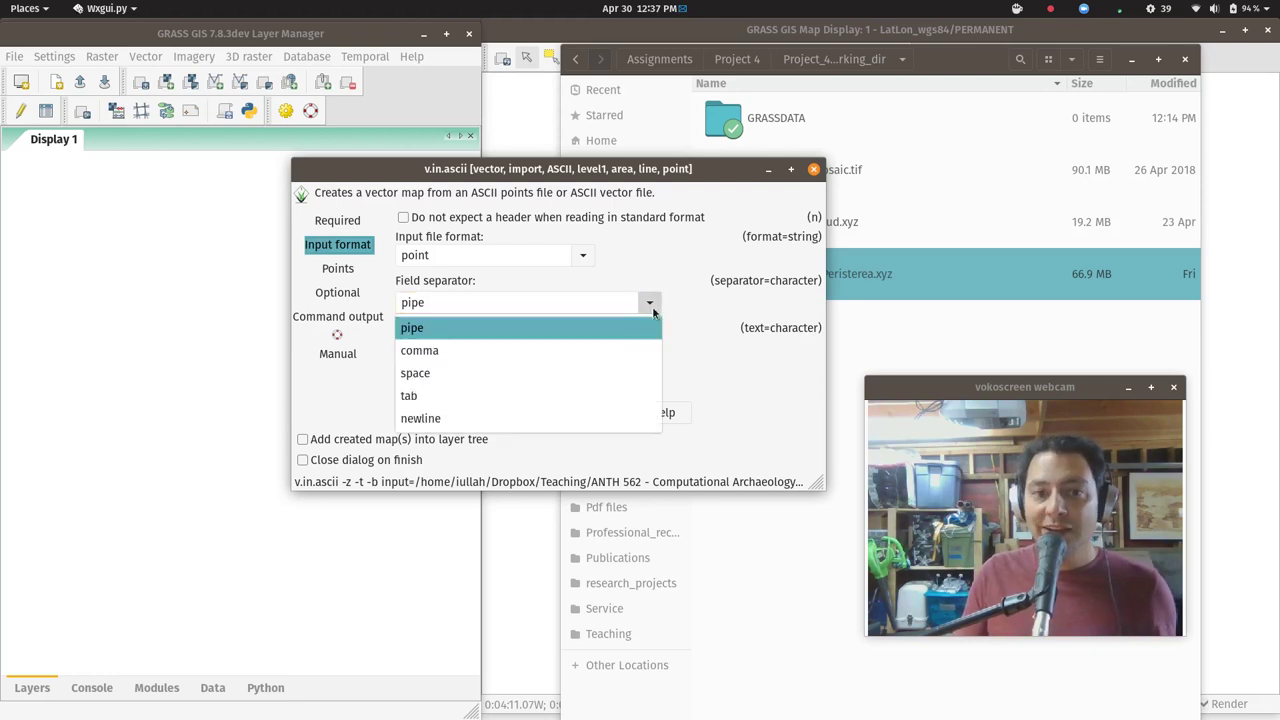
left_click(466, 350)
left_click(340, 268)
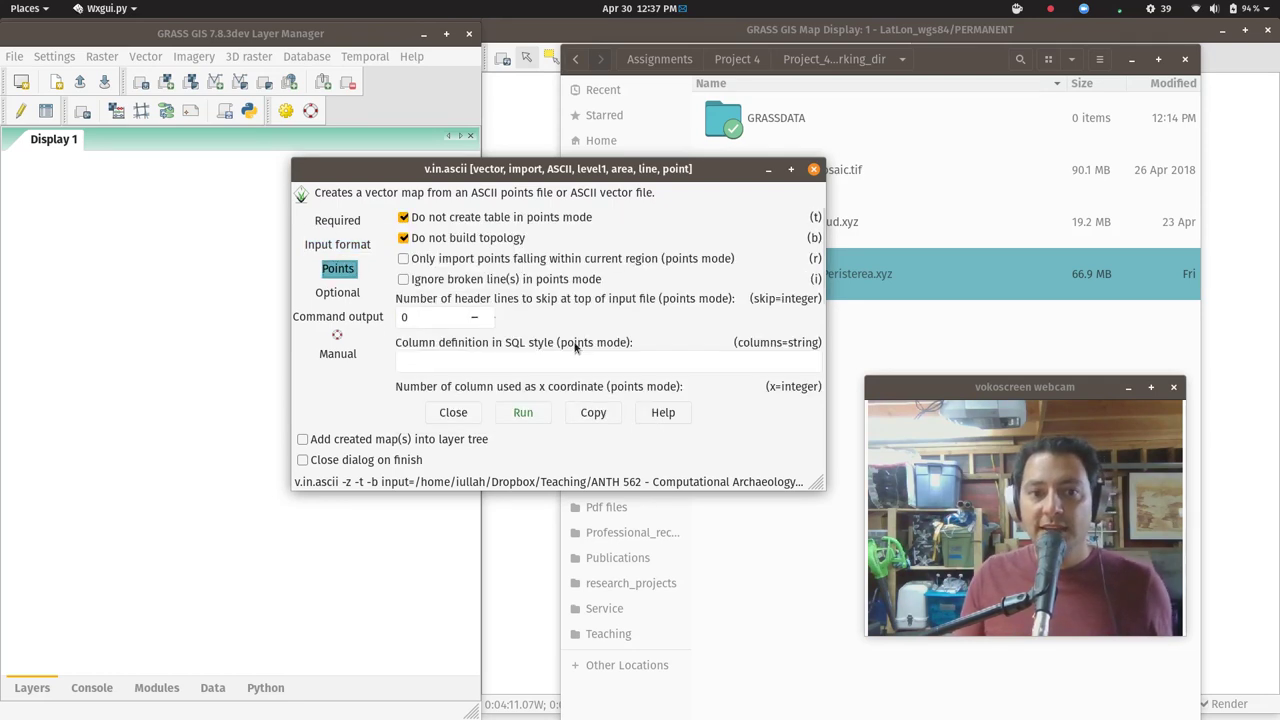
left_click(522, 411)
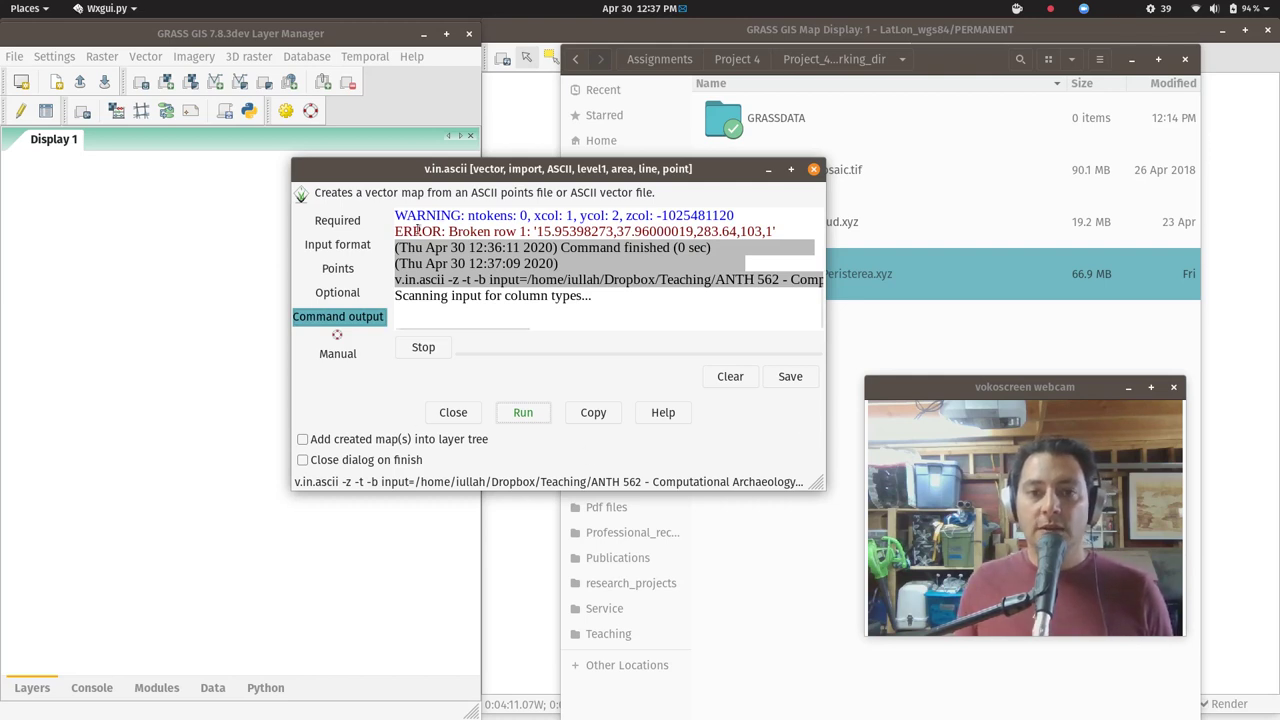
key("super")
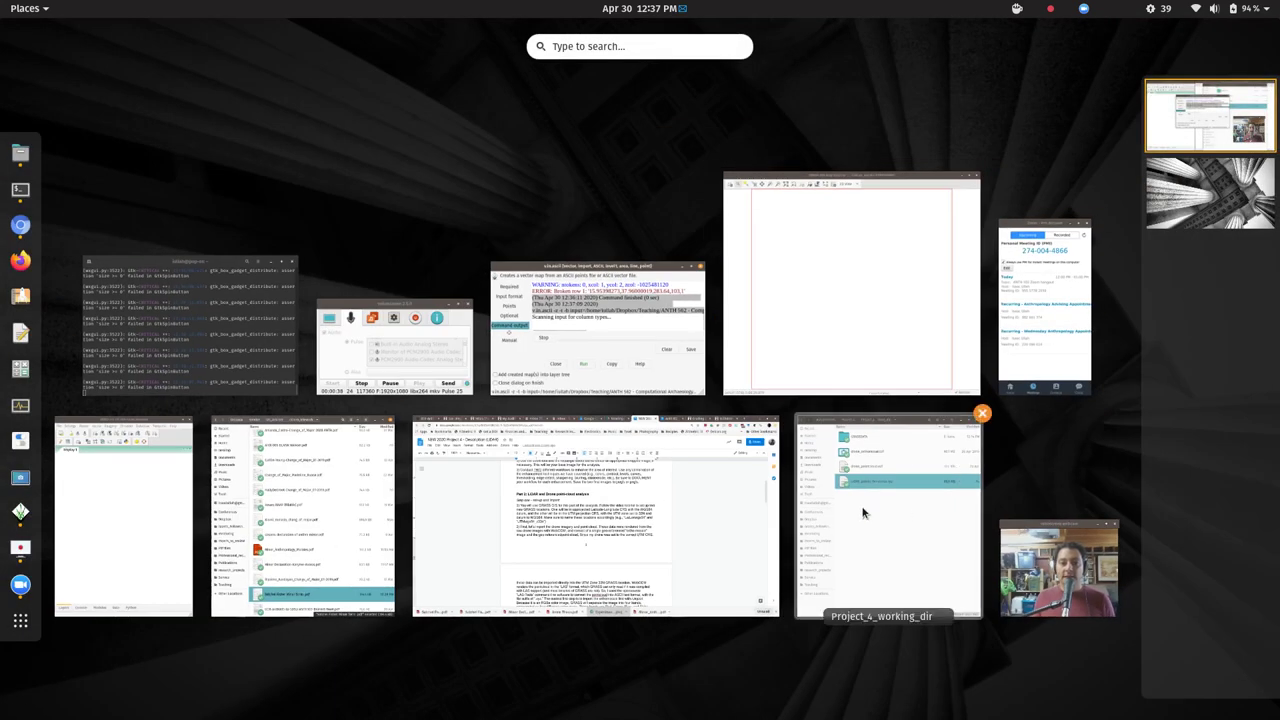
Move the import dialog aside and minimize the screen recorder while the 1874492-row import finishes.
left_click(412, 362)
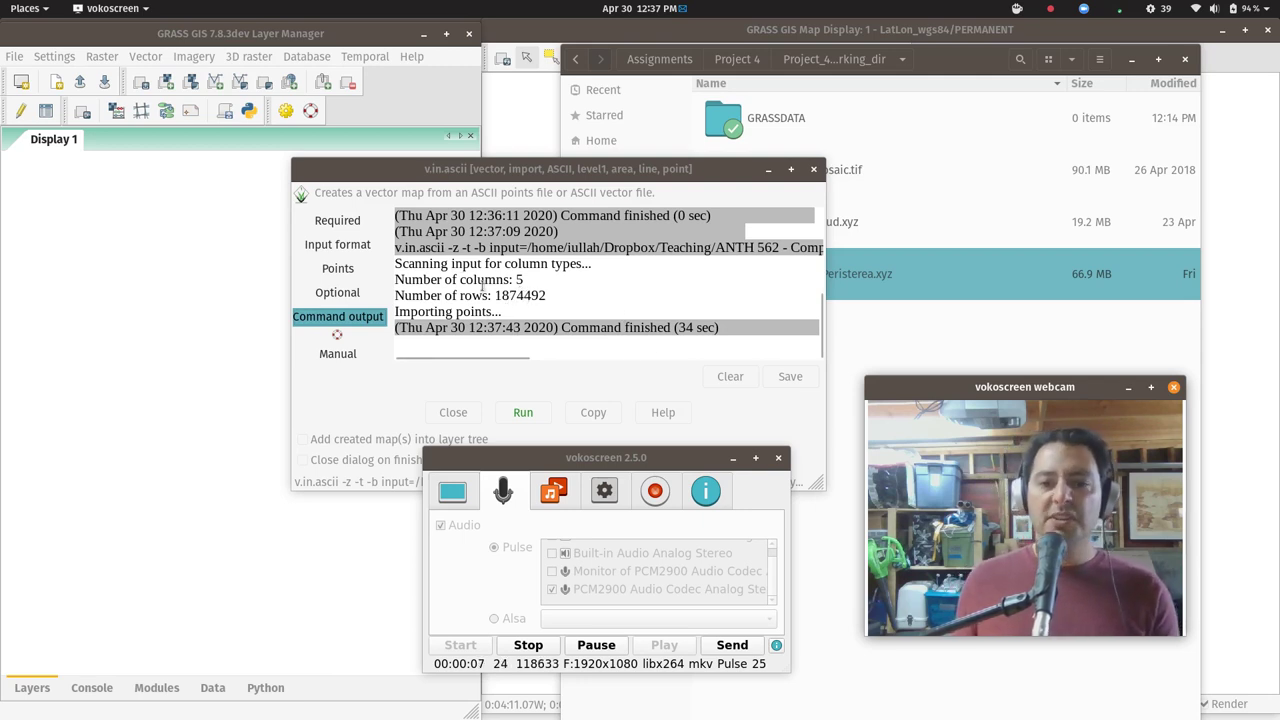
left_click_drag(573, 172, 544, 86)
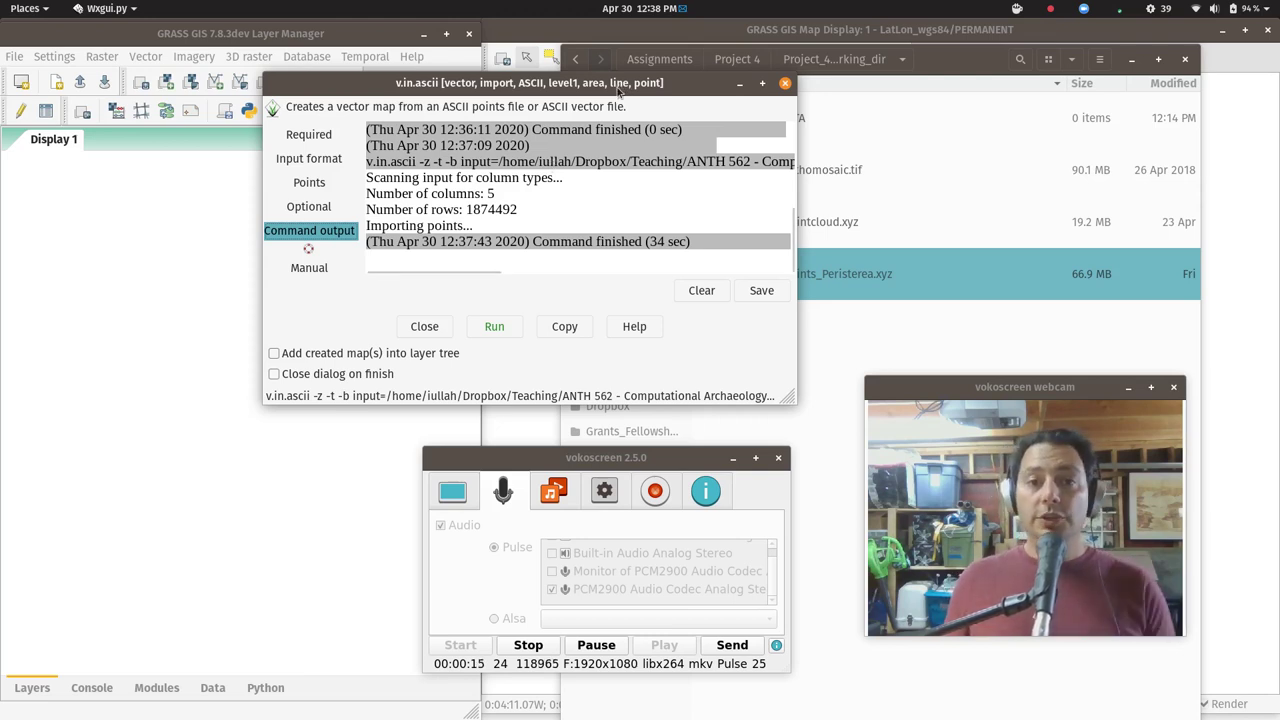
left_click(731, 459)
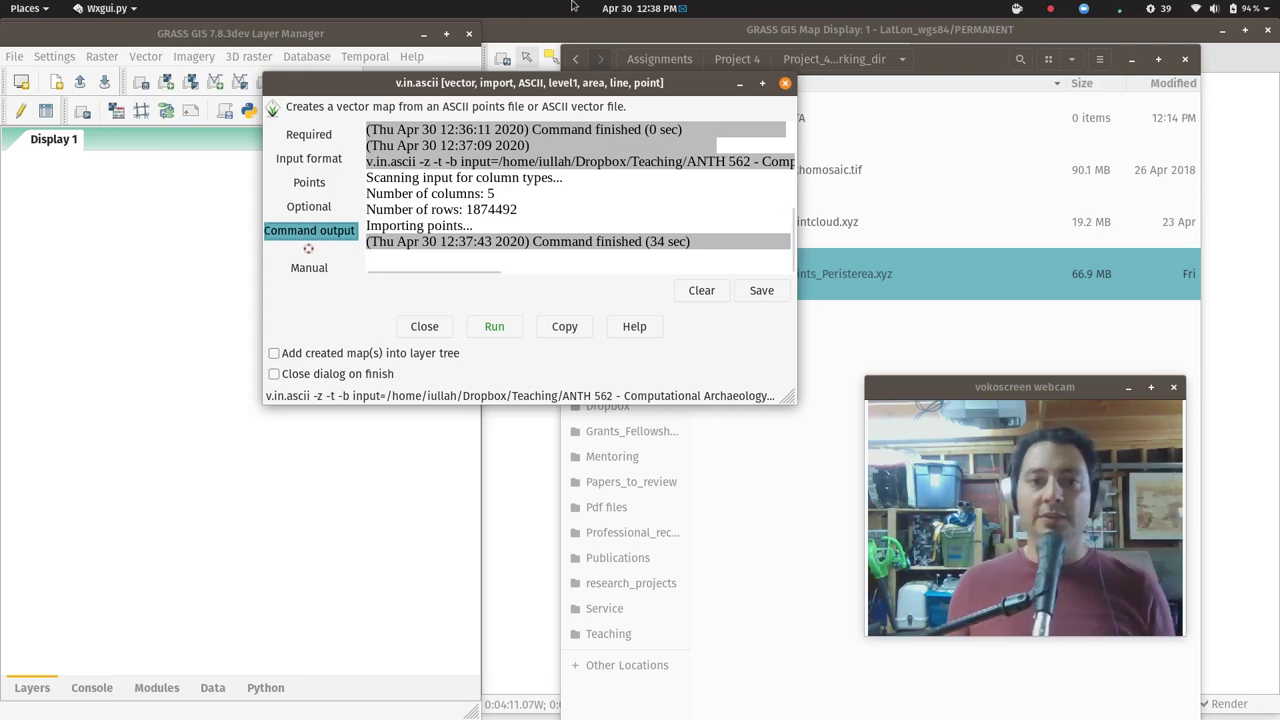
Close the finished import dialog and quit GRASS GIS.
left_click(785, 84)
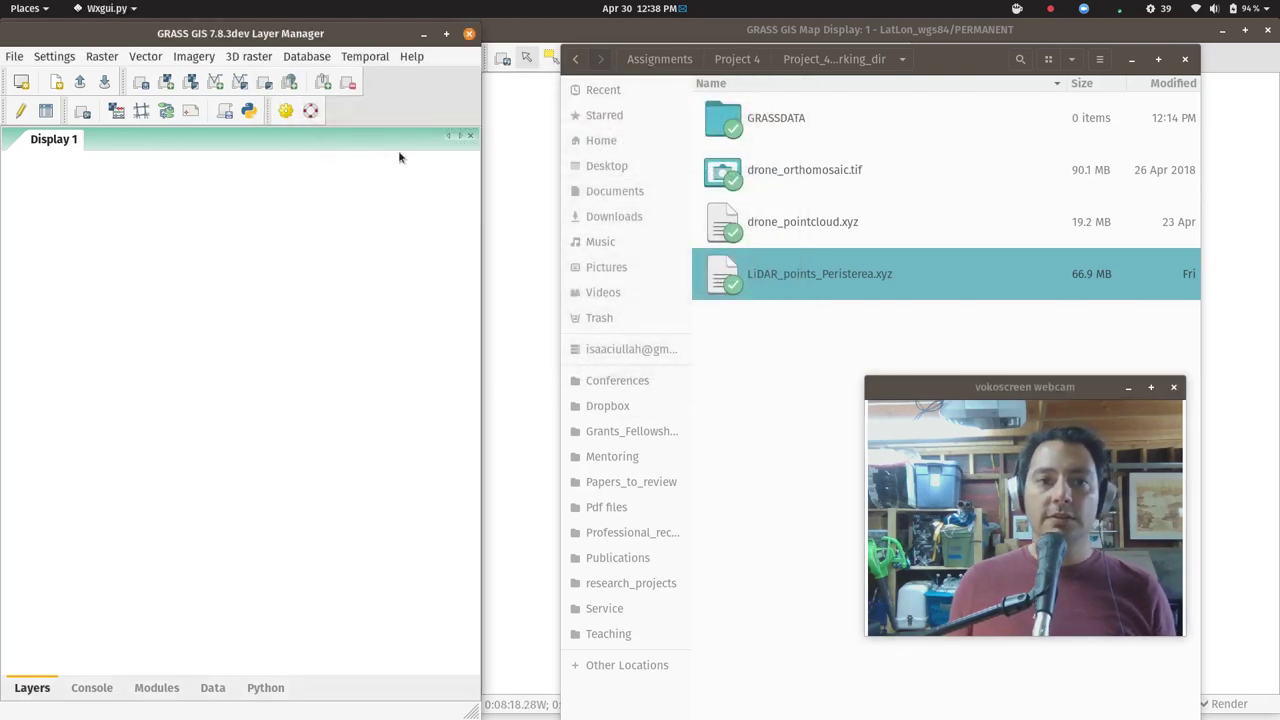
left_click(469, 34)
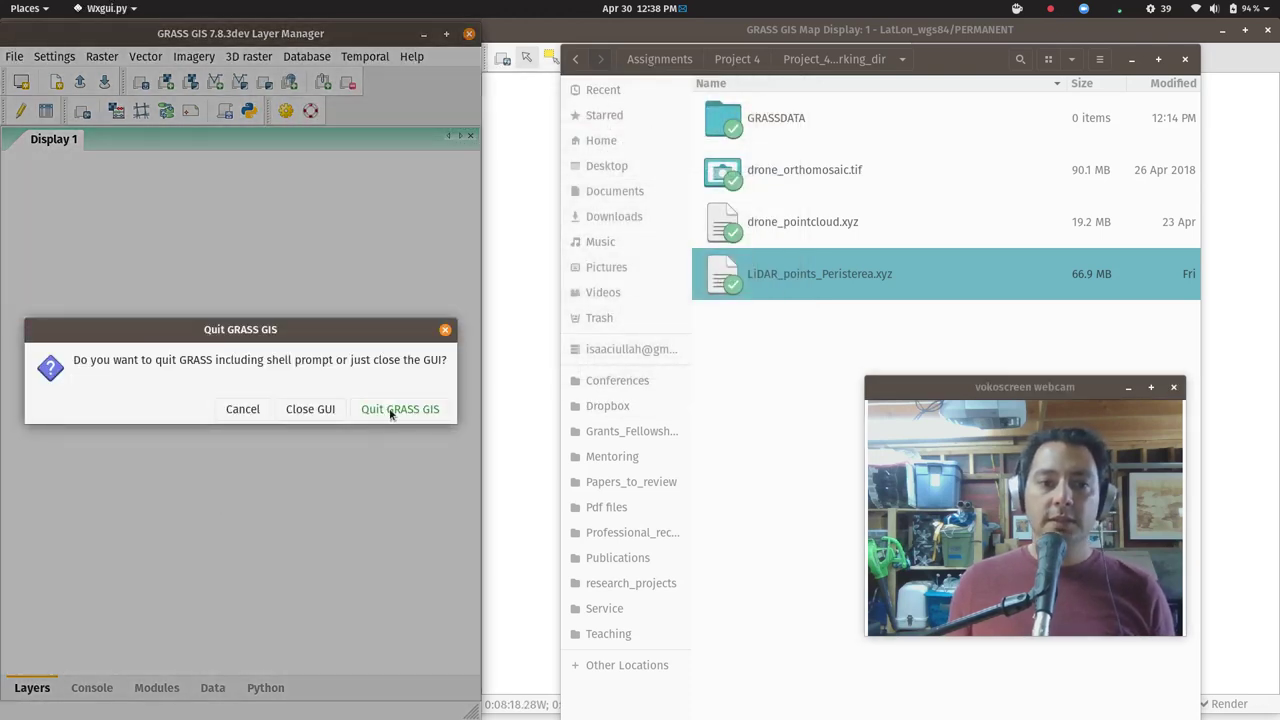
left_click(391, 411)
Relaunch GRASS with grass78 and start a session in UTMz33N_wgs84/PERMANENT.
left_click(388, 349)
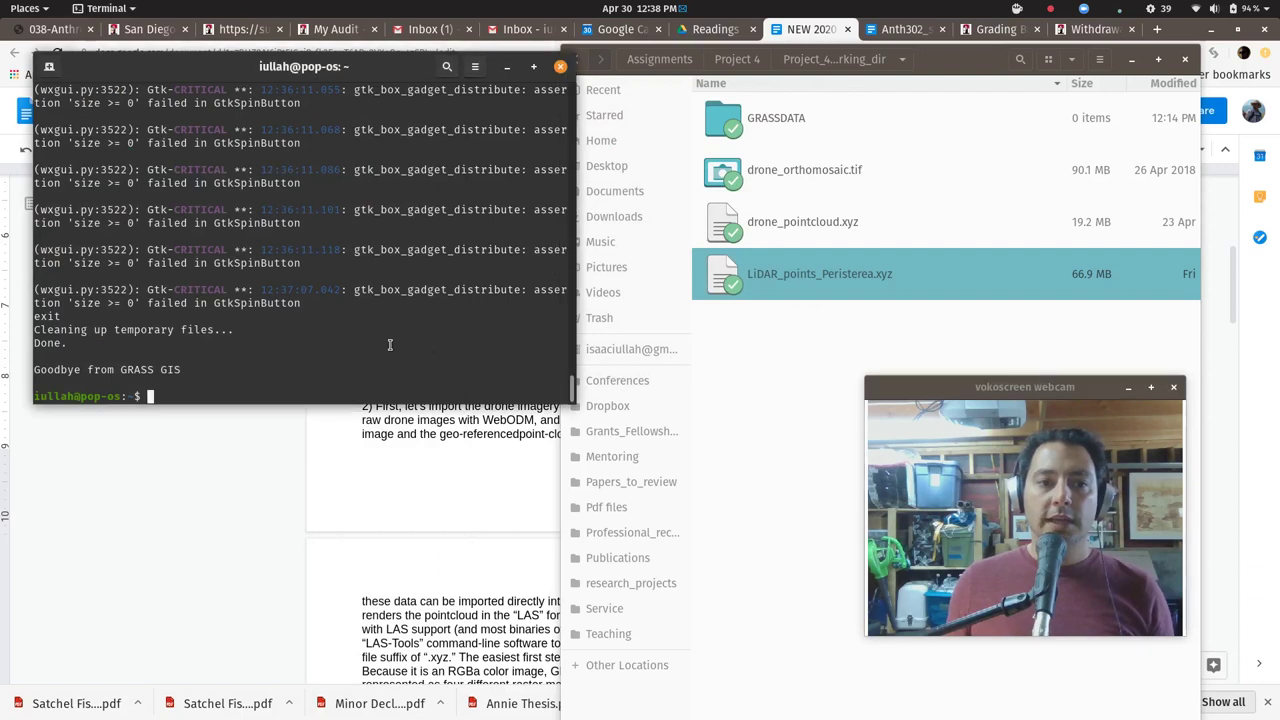
type("grass78")
key("Return")
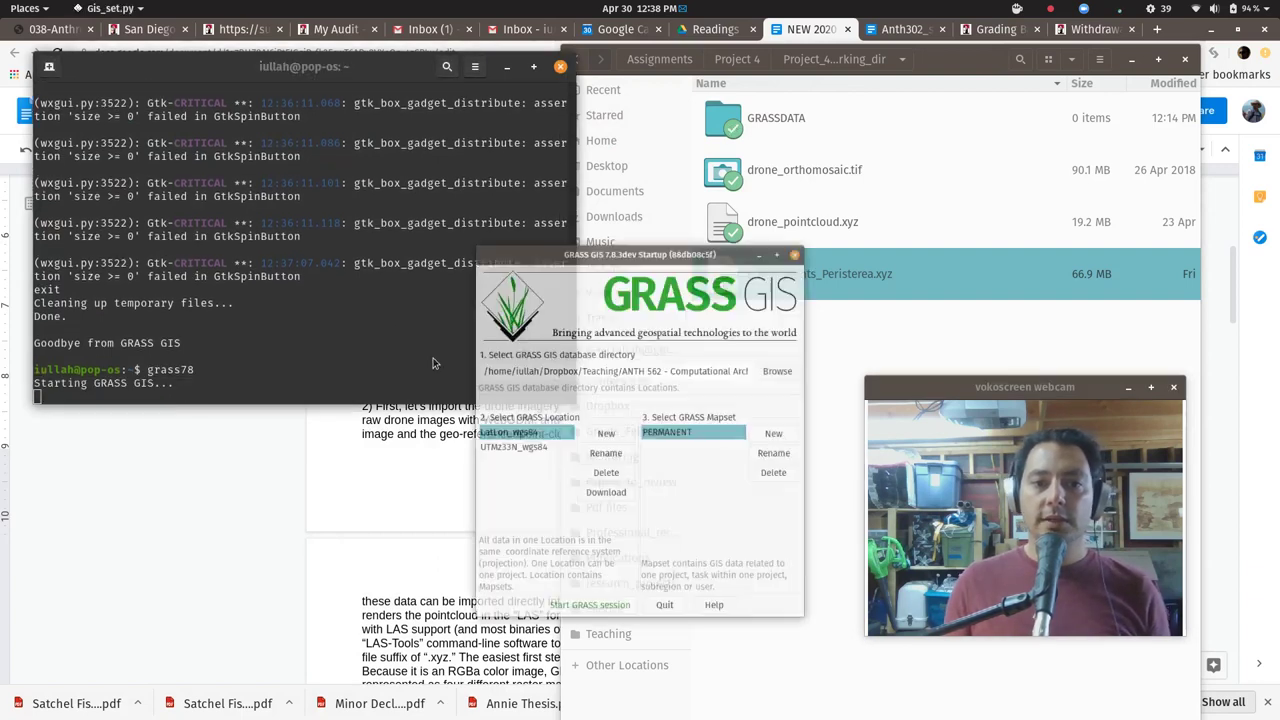
left_click(463, 402)
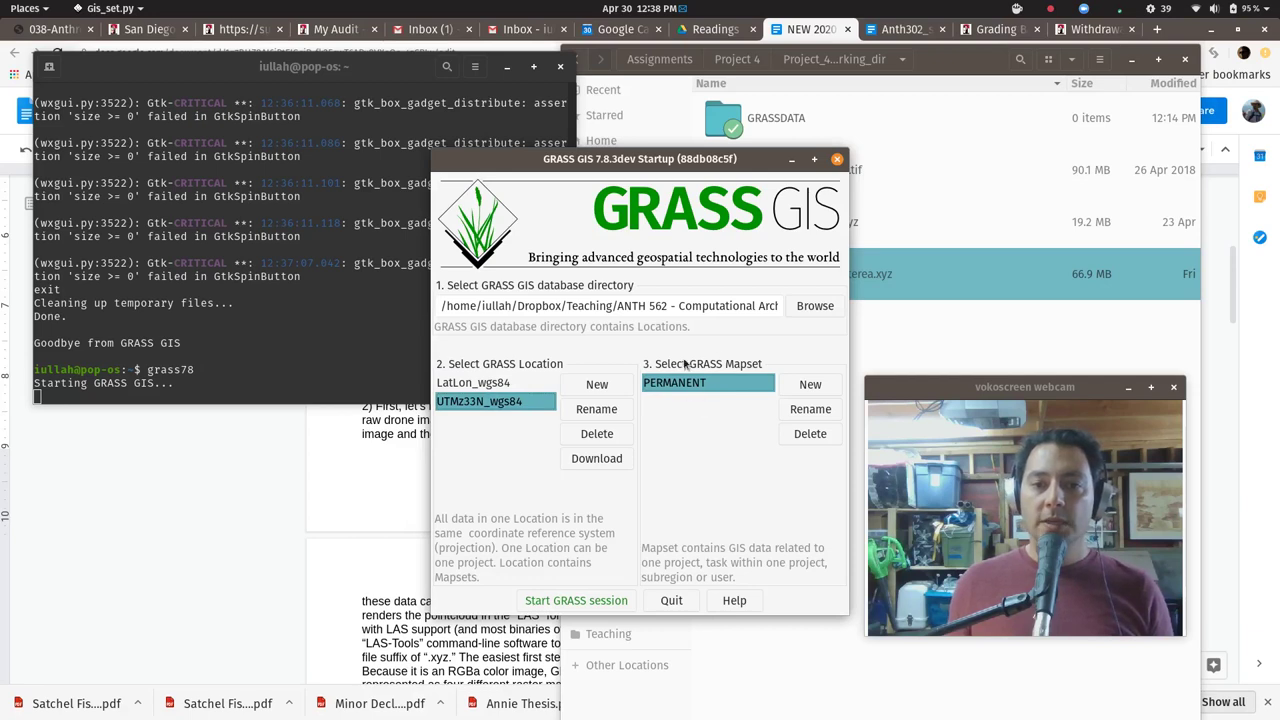
left_click(575, 601)
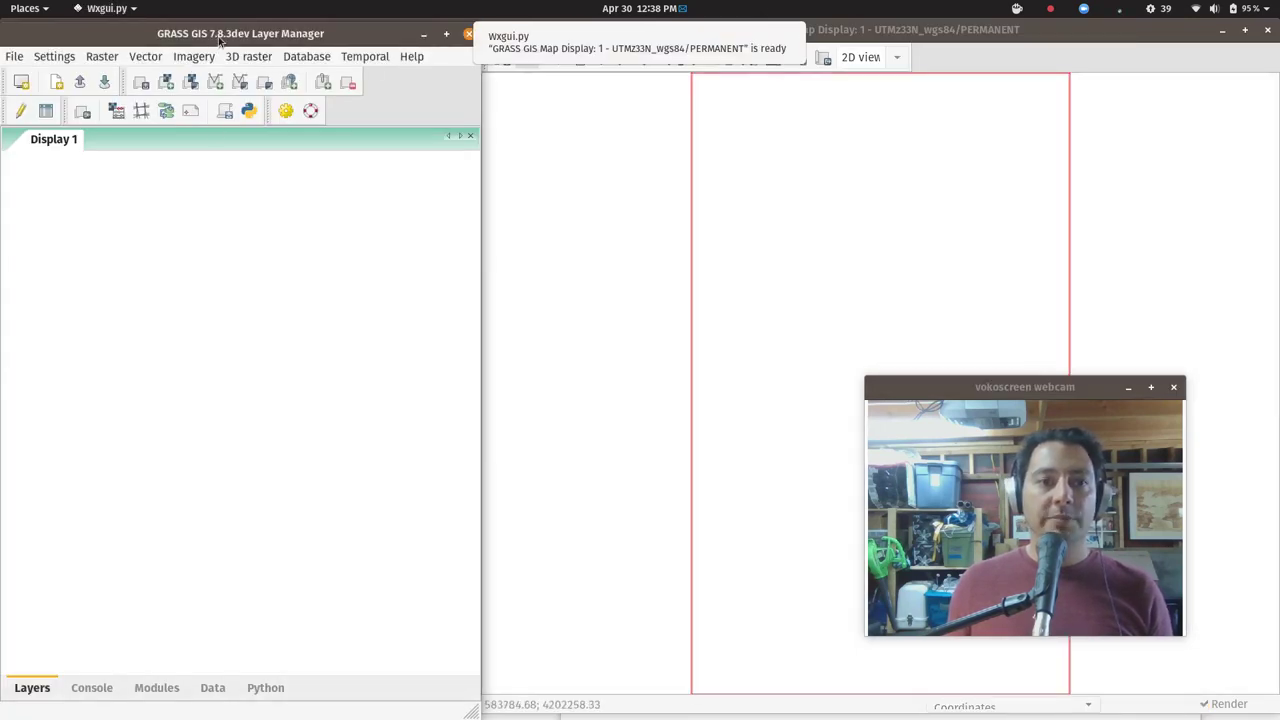
Open v.proj from Vector > Develop vector map > Reproject vector map from different GRASS location.
left_click(143, 58)
mouse_move(97, 60)
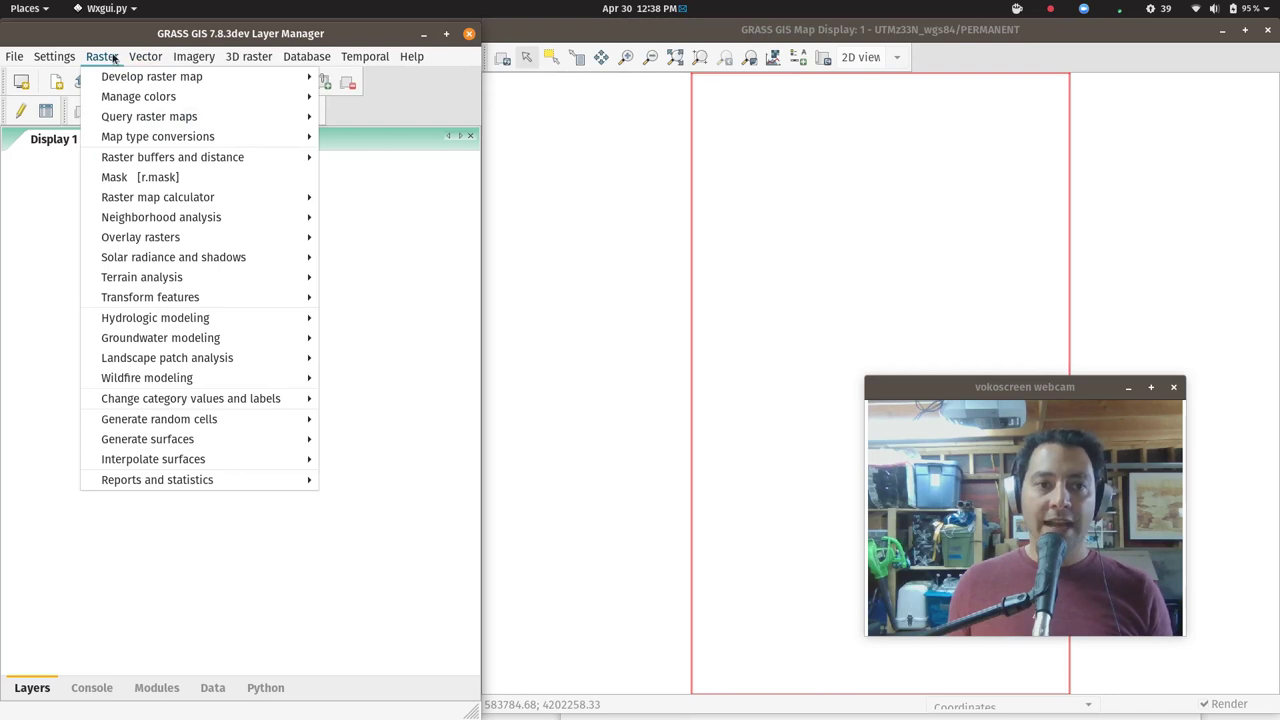
mouse_move(145, 57)
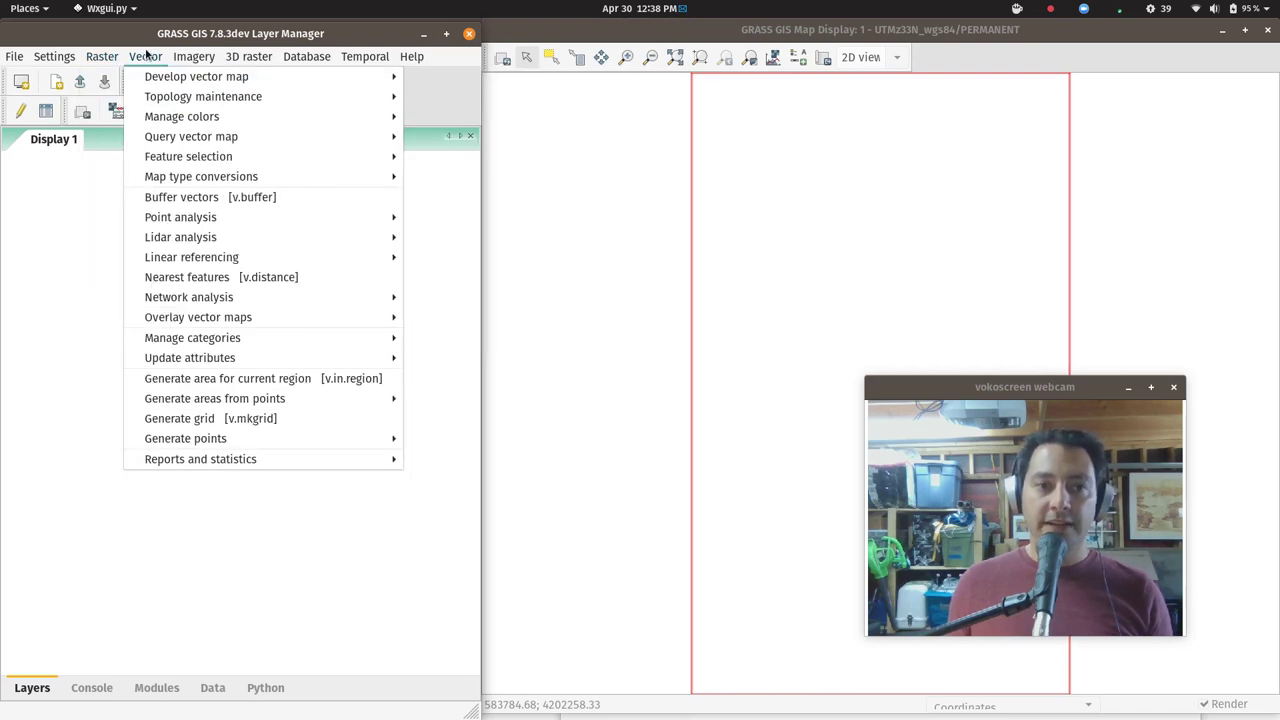
left_click(145, 57)
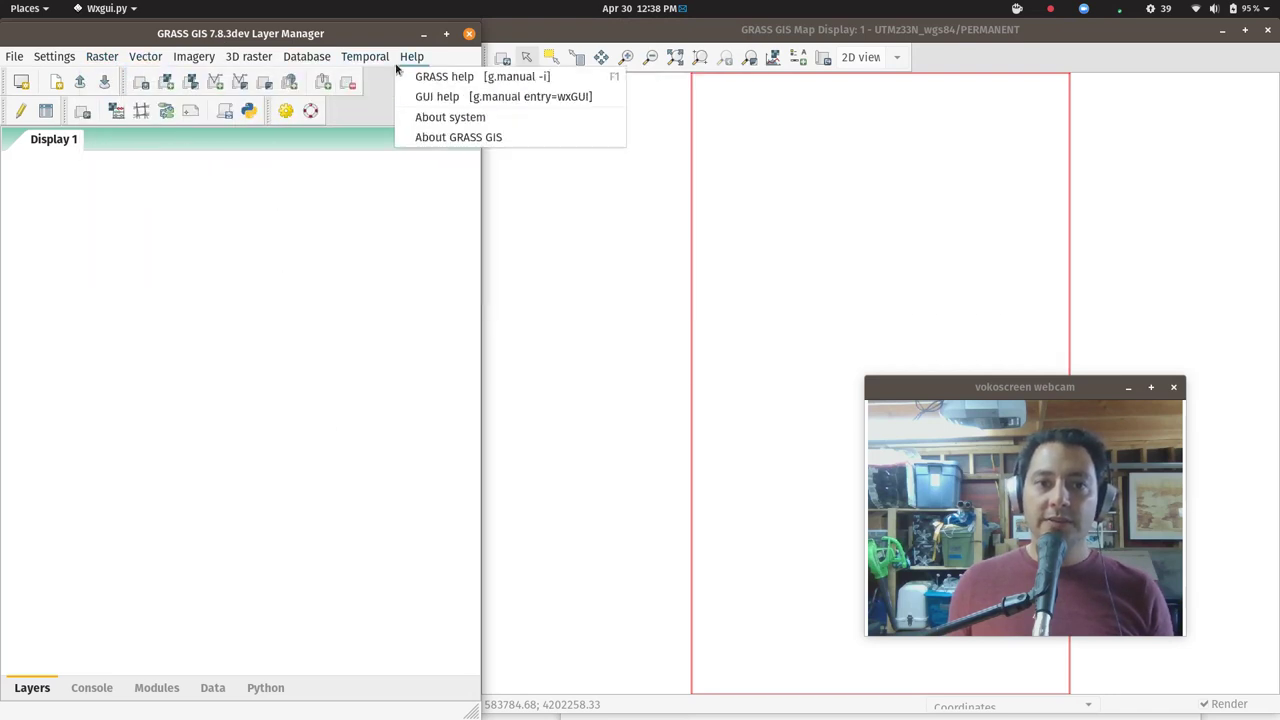
left_click(145, 57)
mouse_move(250, 77)
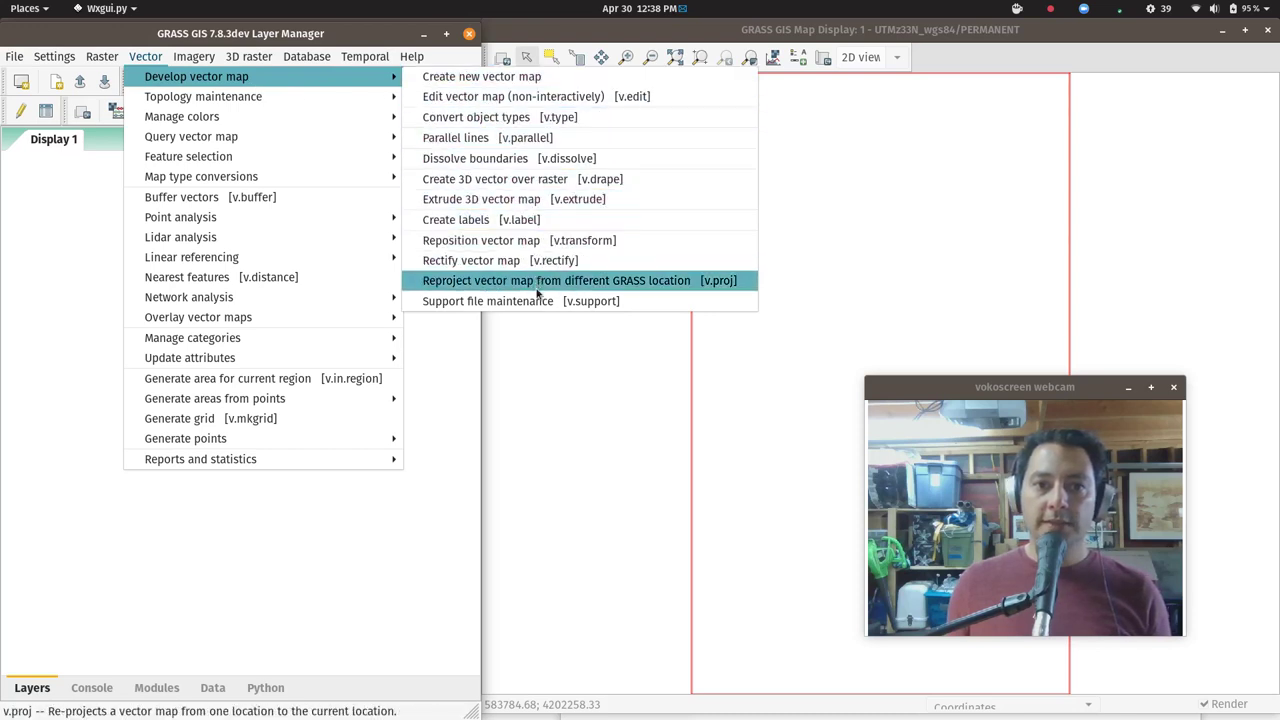
left_click(676, 281)
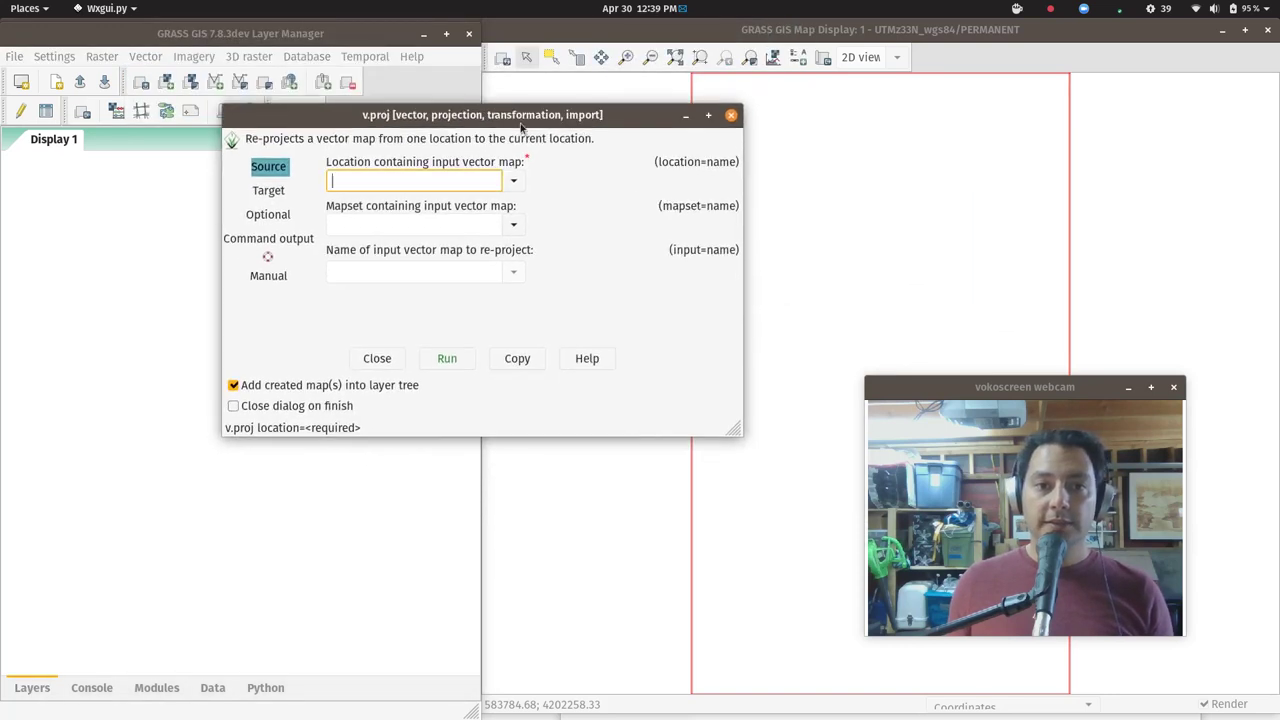
Set the v.proj source to LiDAR_points in location LatLon_wgs84, mapset PERMANENT.
left_click(514, 182)
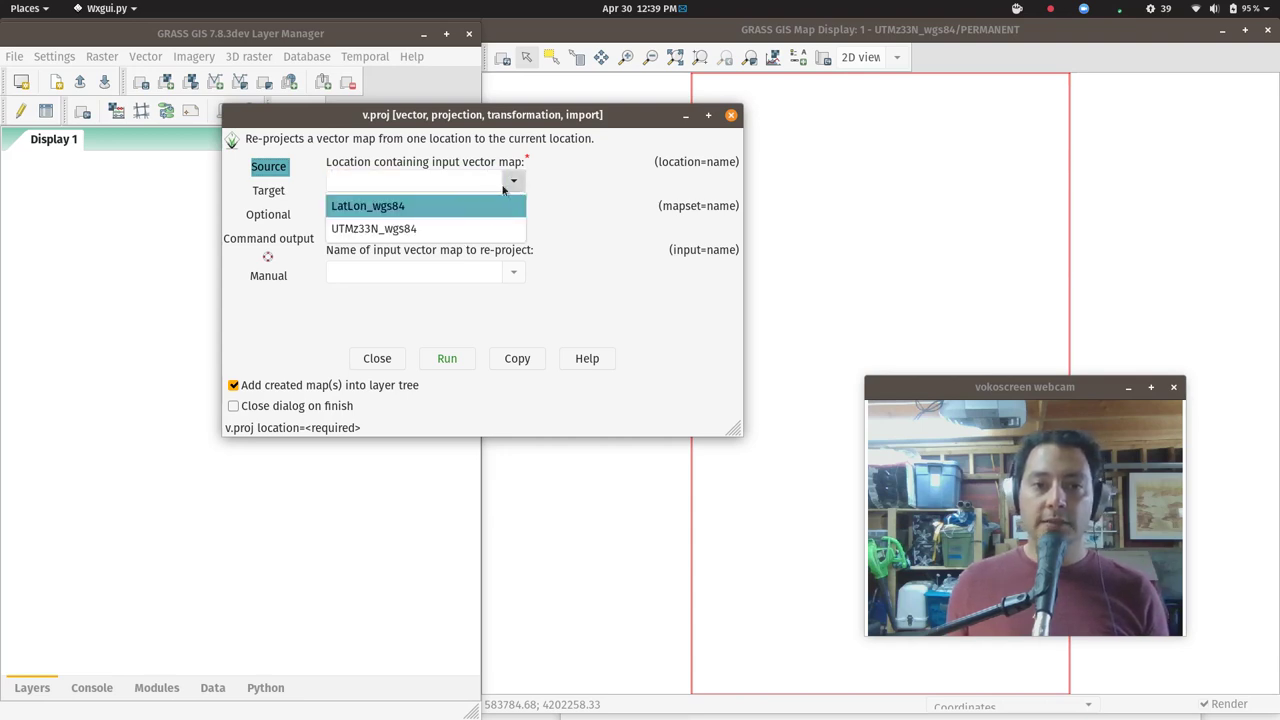
left_click(379, 207)
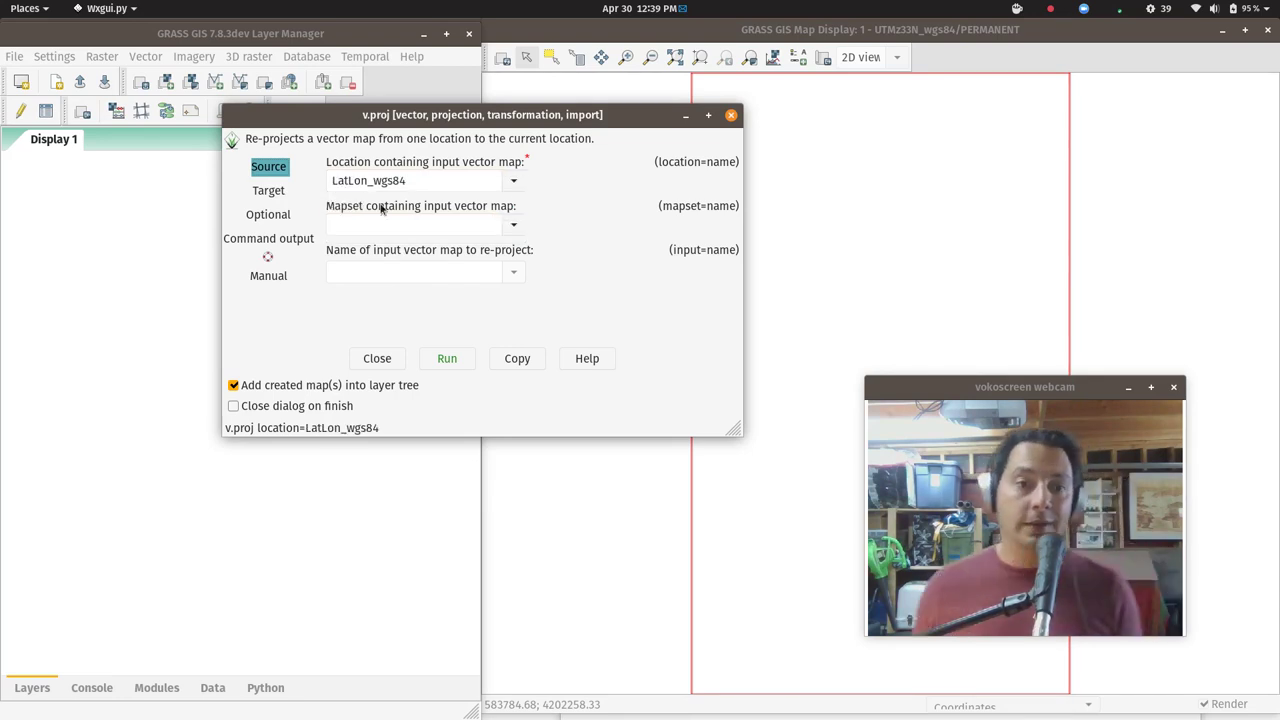
left_click(514, 225)
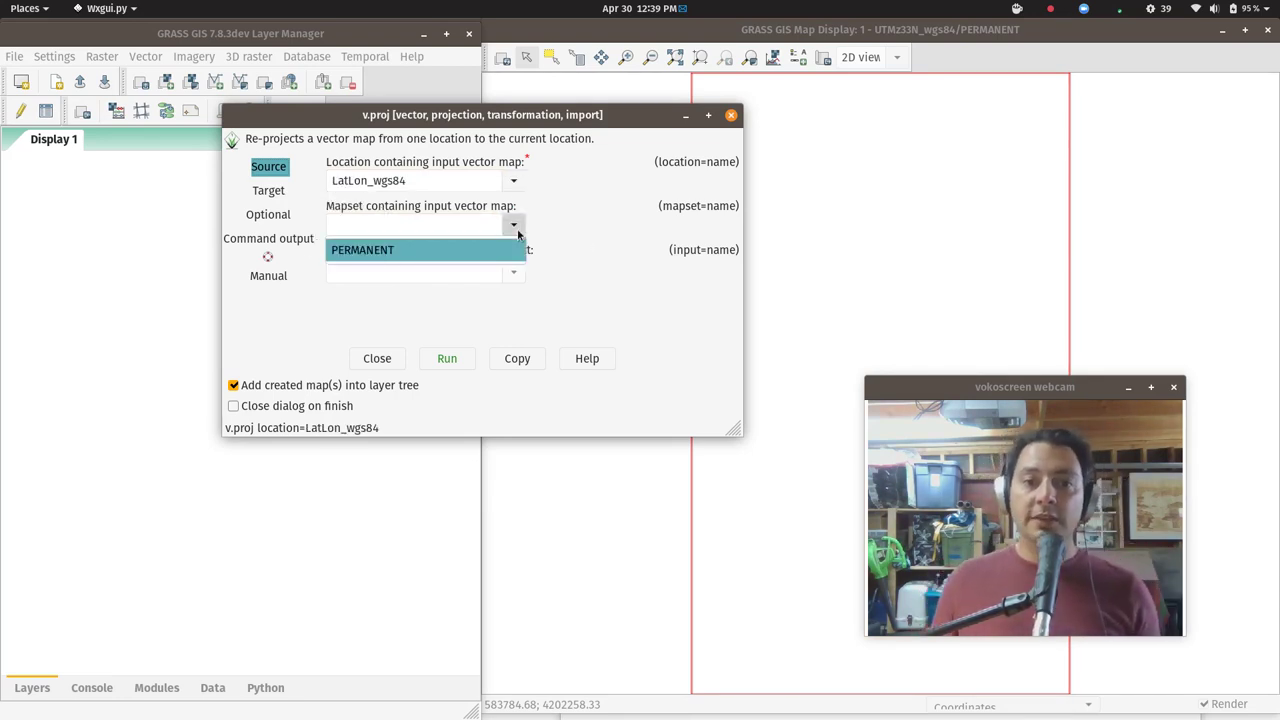
left_click(376, 251)
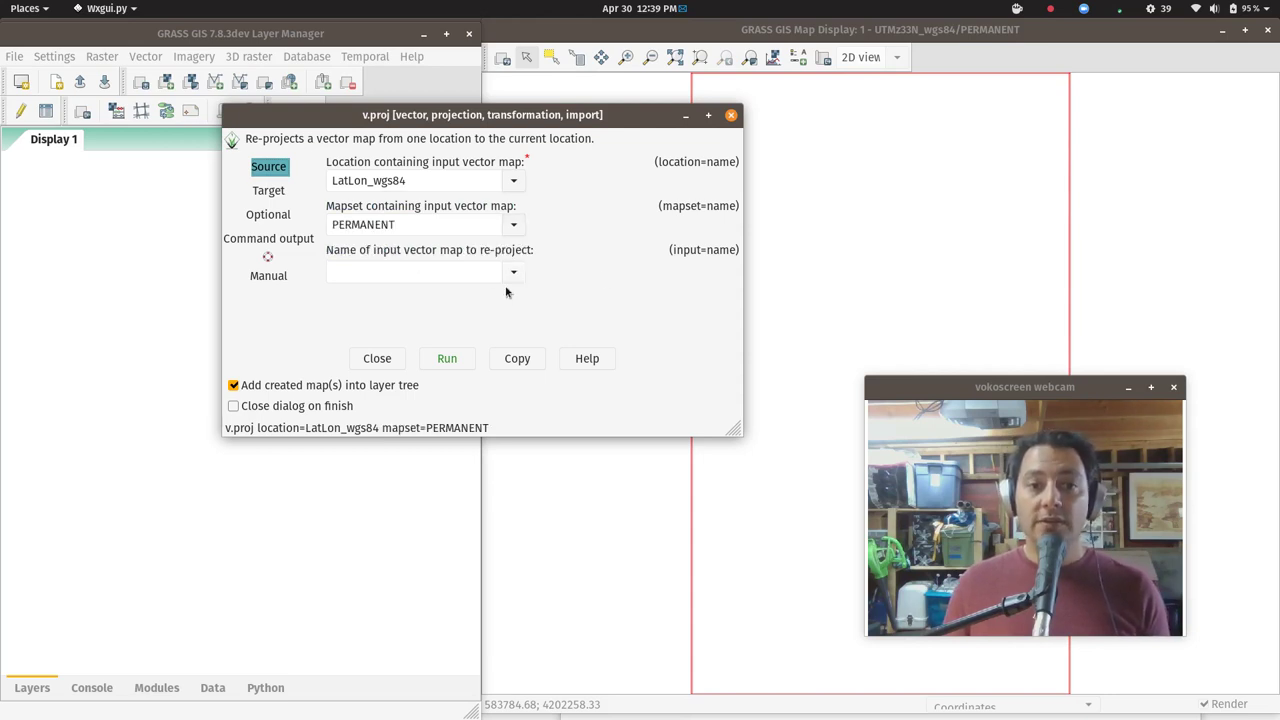
left_click(514, 274)
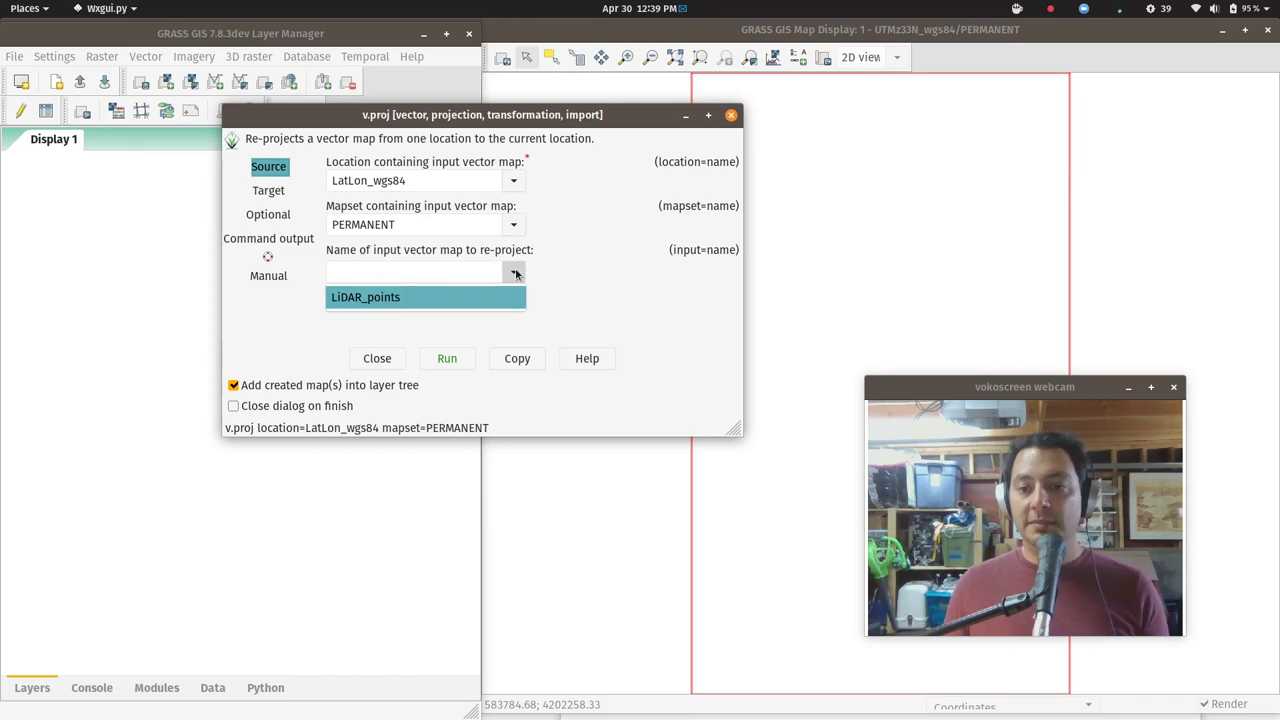
left_click(436, 296)
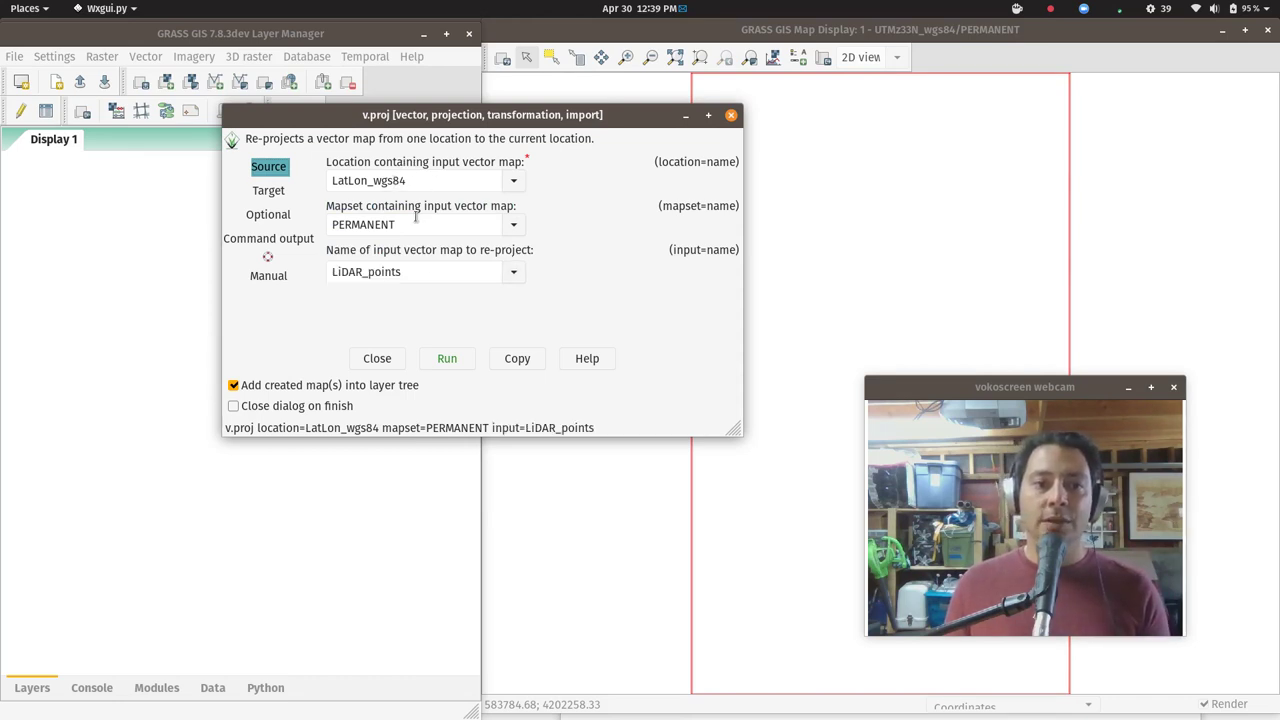
Enable -b to skip topology and turn off adding the result to the layer tree.
left_click(264, 194)
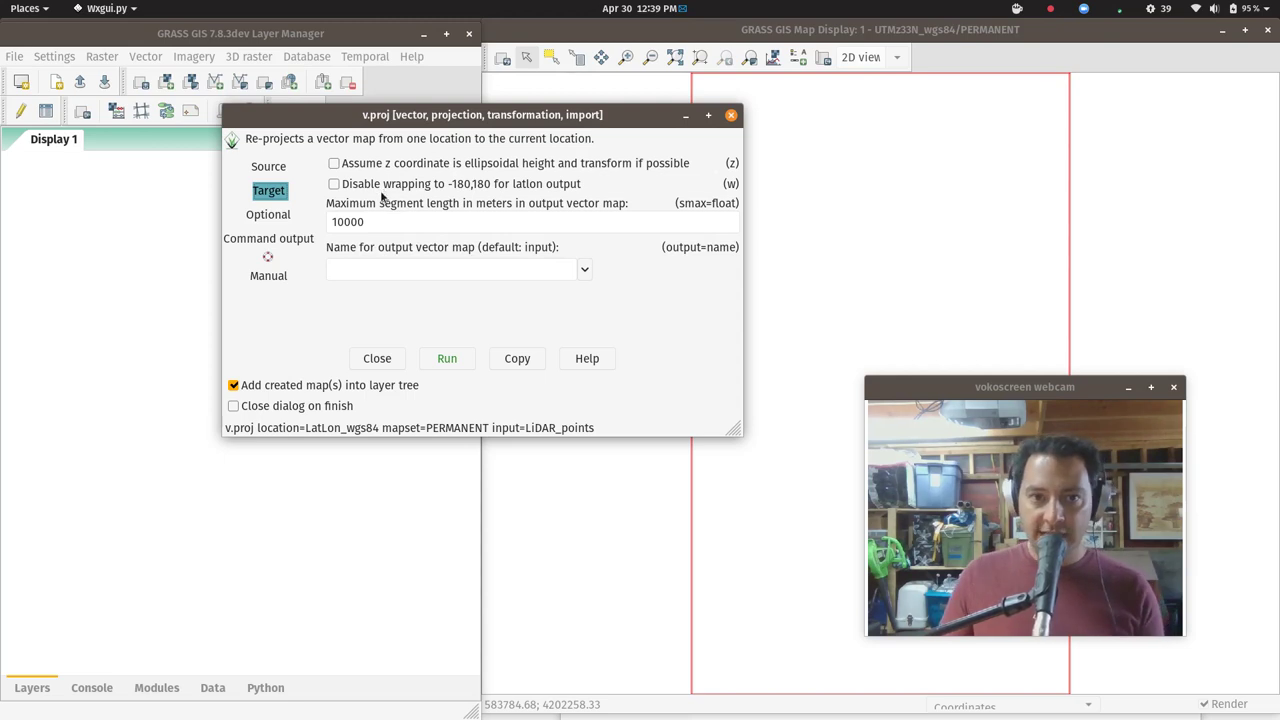
left_click(268, 214)
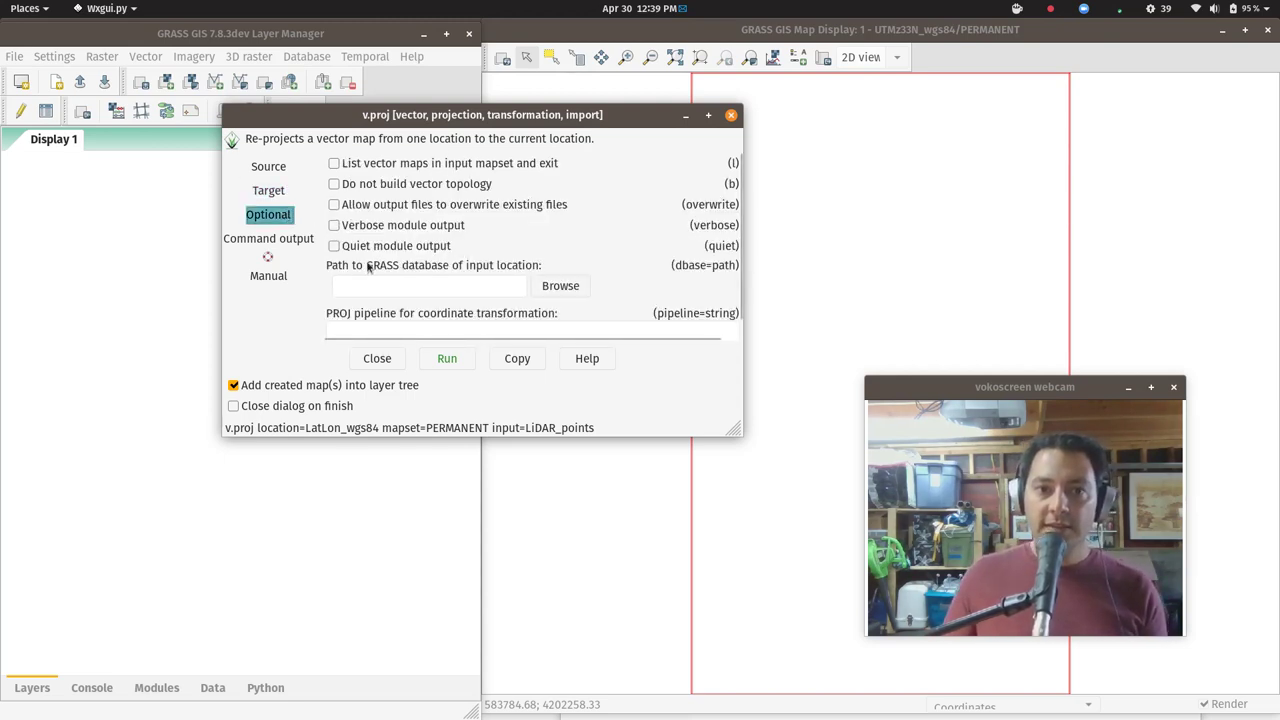
left_click(366, 186)
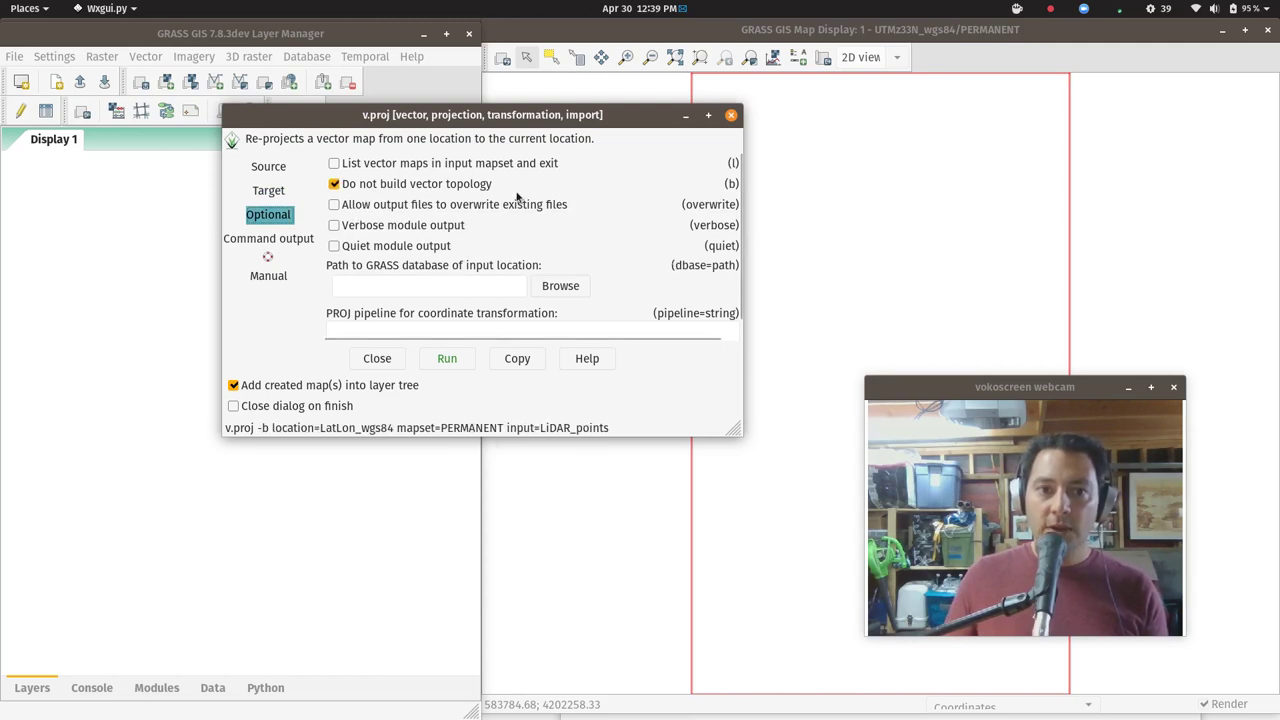
scroll(564, 205, "down", 1)
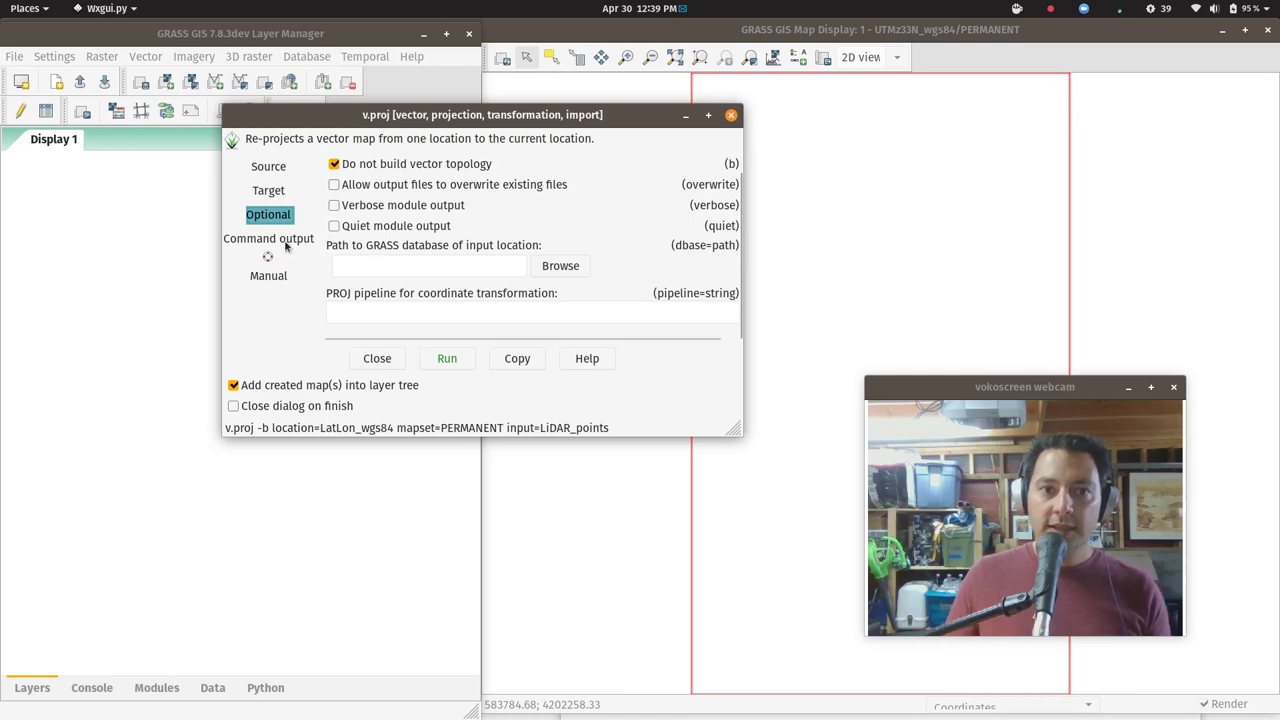
left_click(271, 196)
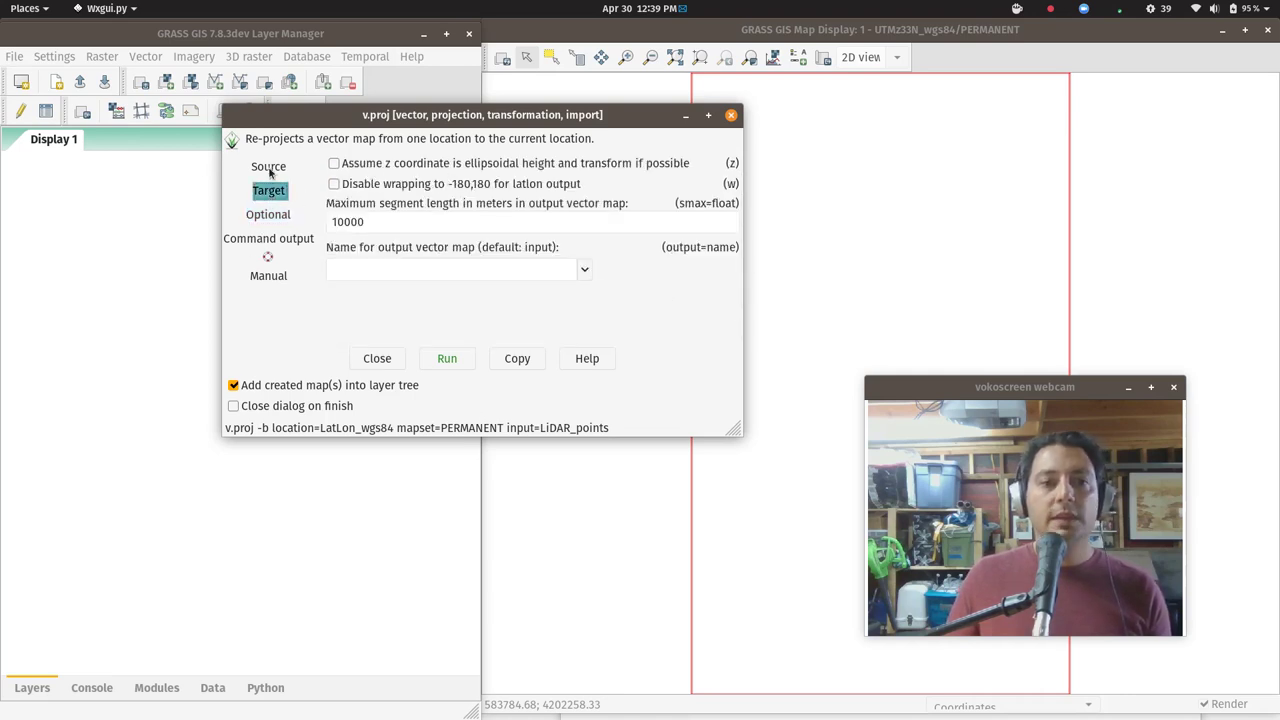
left_click(271, 388)
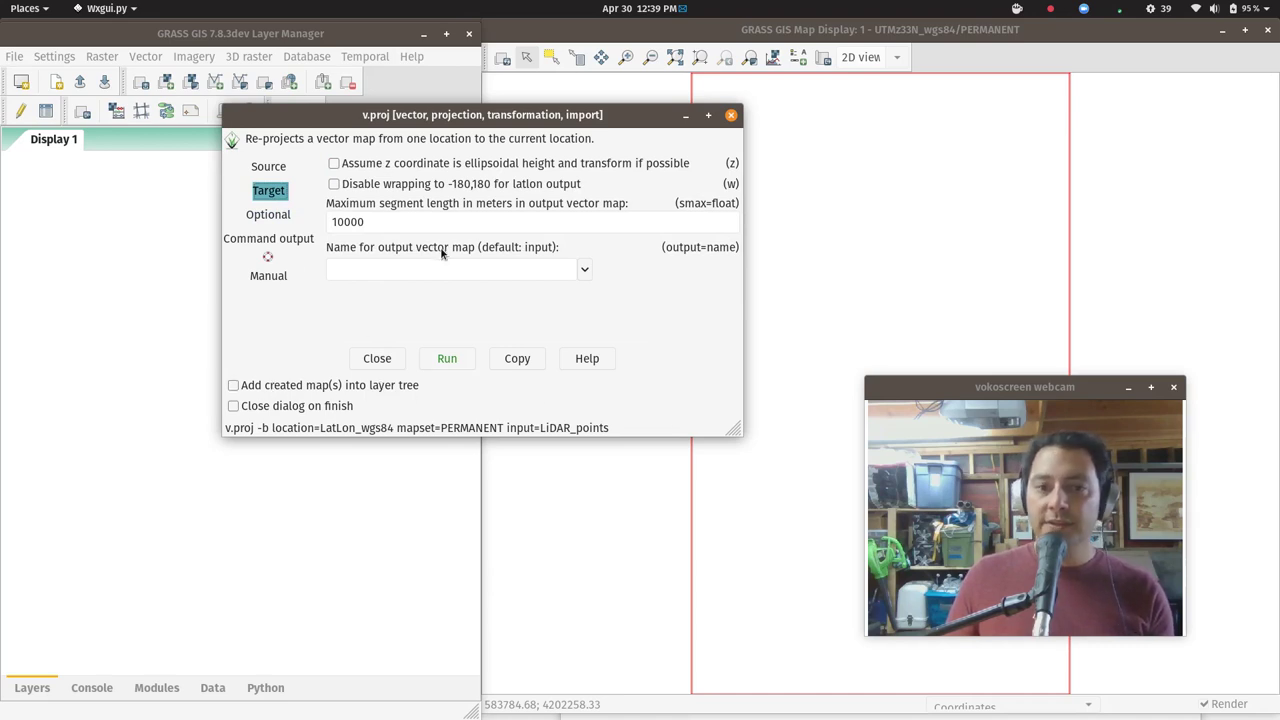
Run v.proj and enlarge the dialog to follow output until it finishes in 17 seconds.
left_click(450, 364)
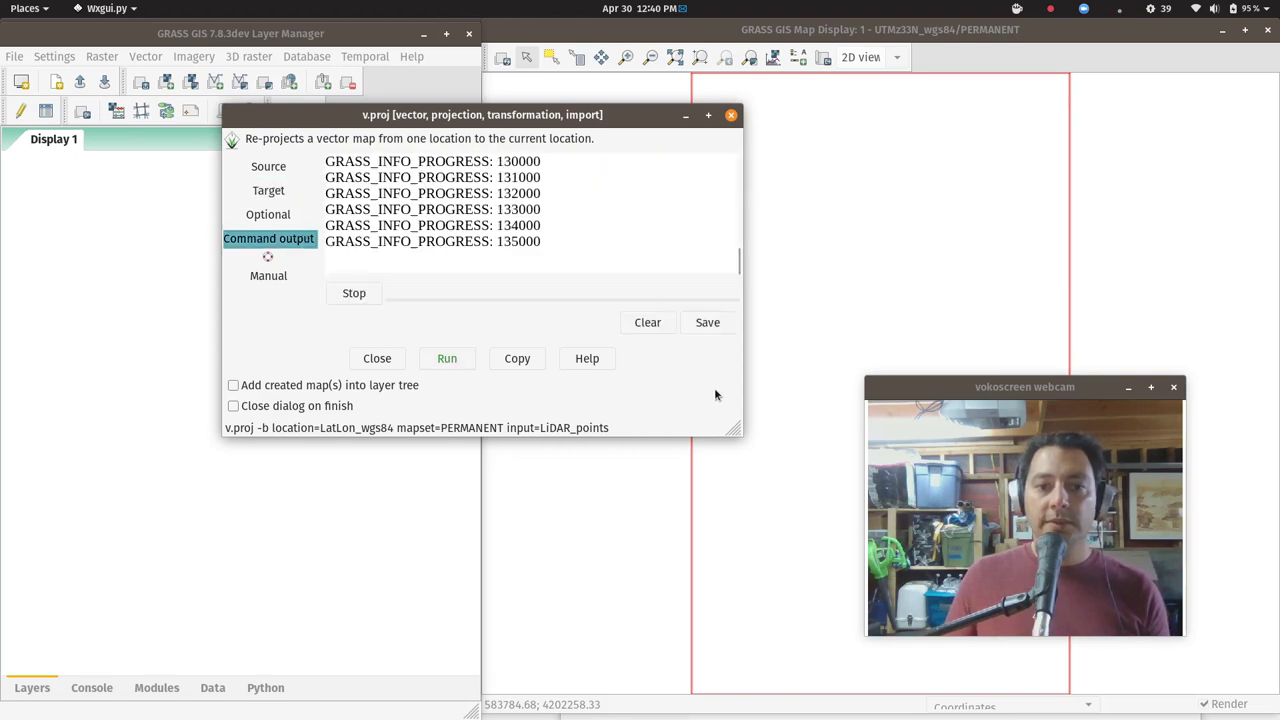
left_click_drag(736, 436, 783, 584)
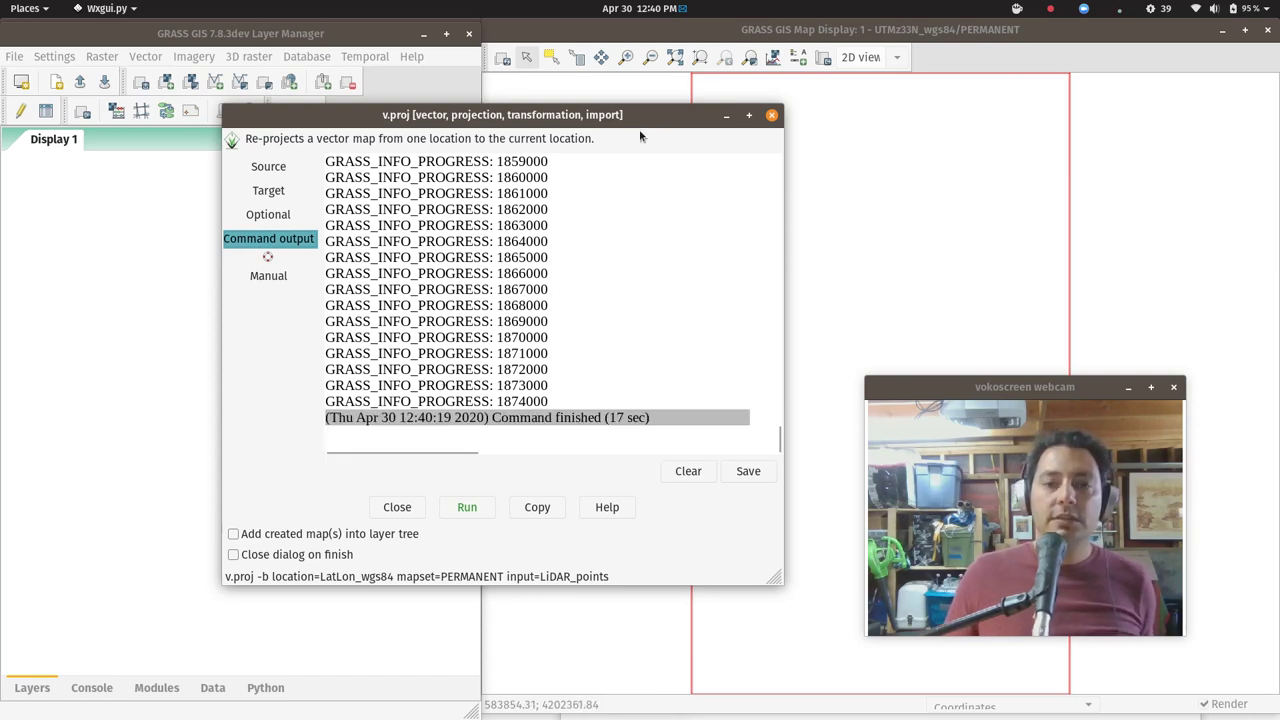
Close v.proj and display LiDAR_points as a vector layer with symbol size 1.
left_click(726, 115)
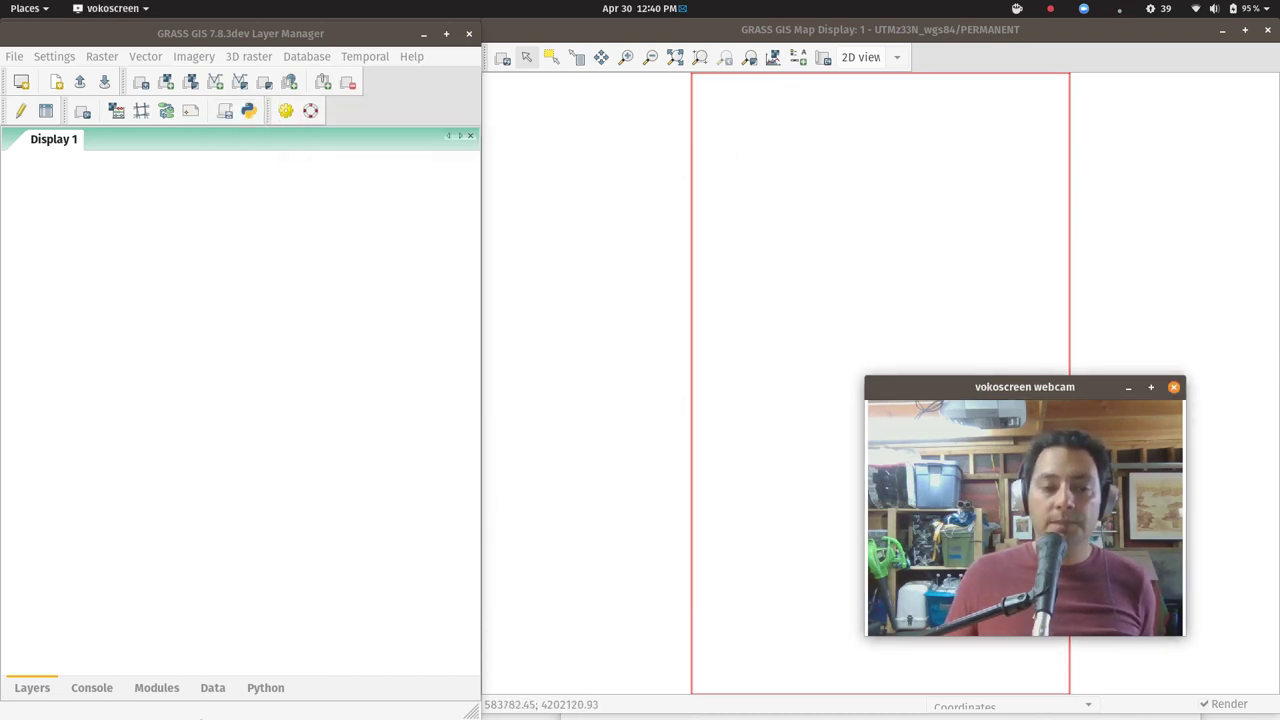
left_click(215, 82)
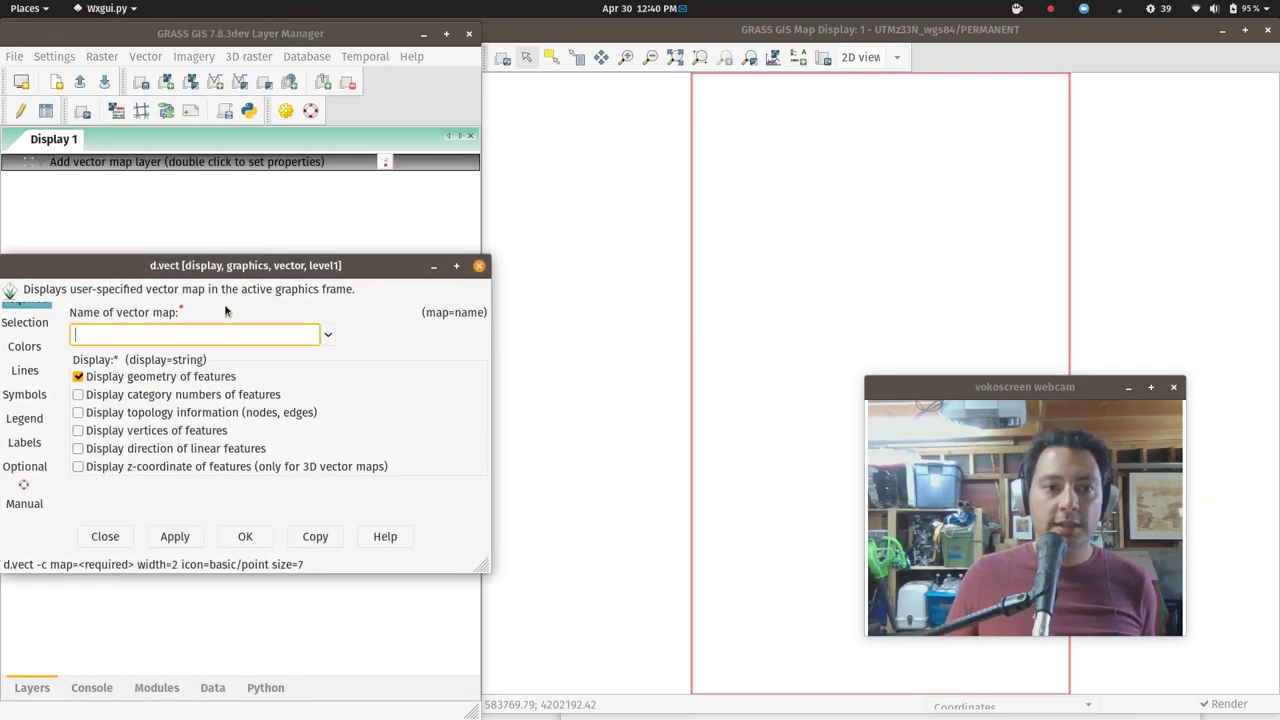
left_click_drag(224, 265, 330, 197)
left_click(433, 267)
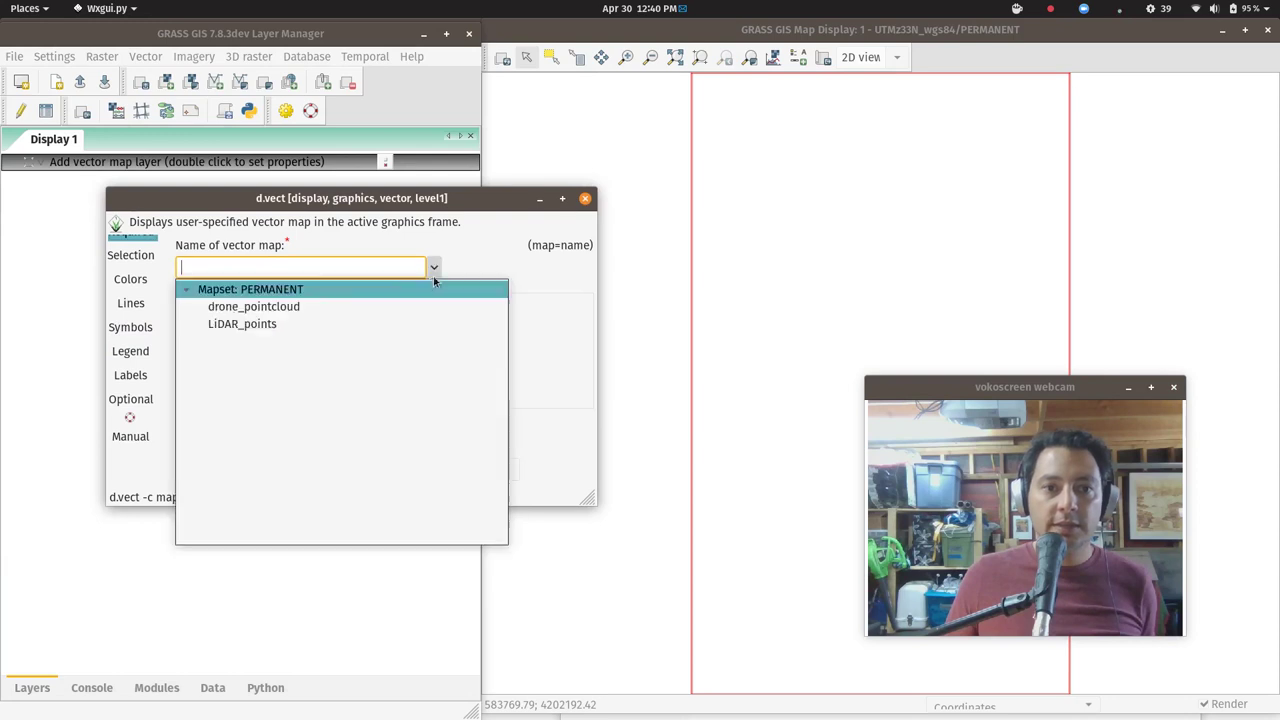
left_click(249, 324)
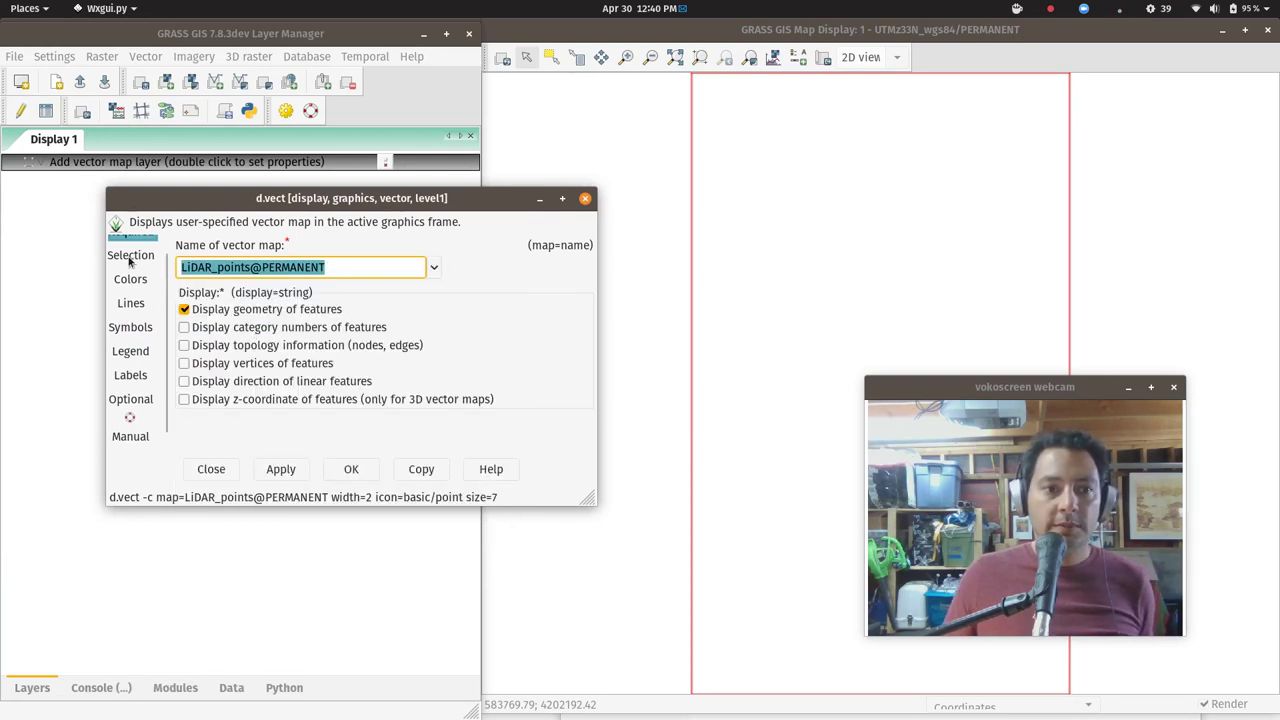
left_click(137, 329)
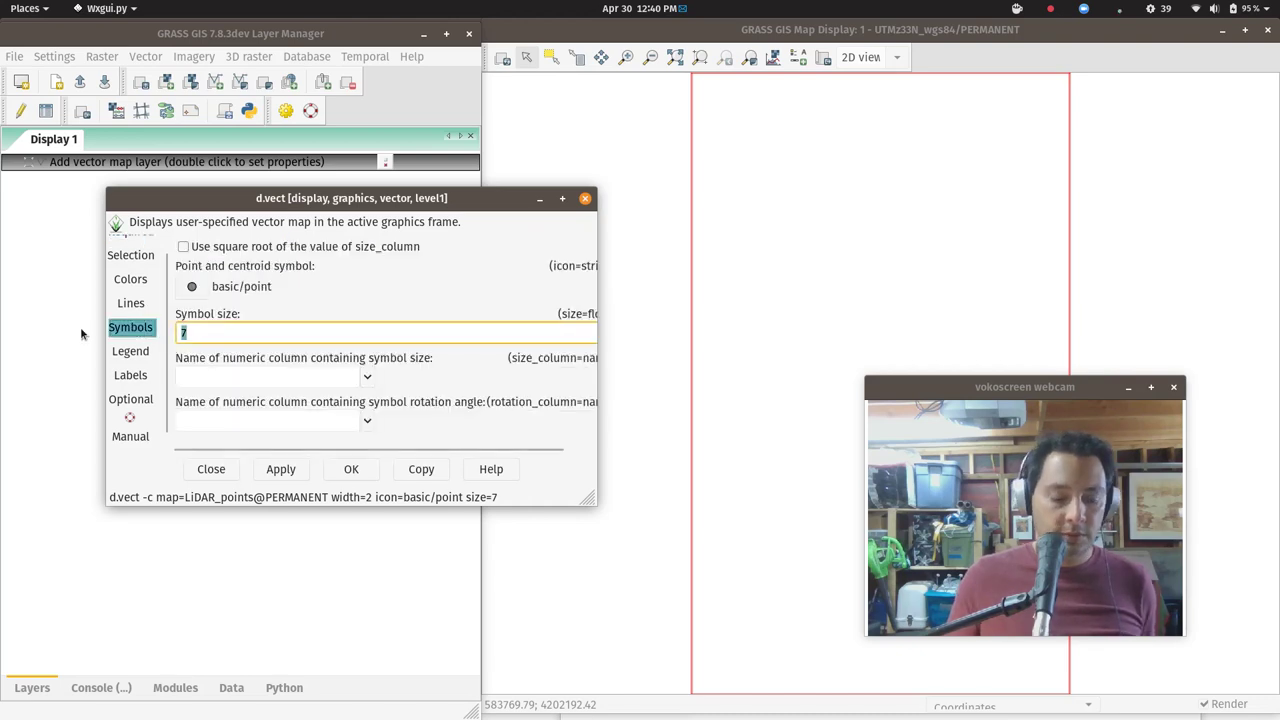
type("1")
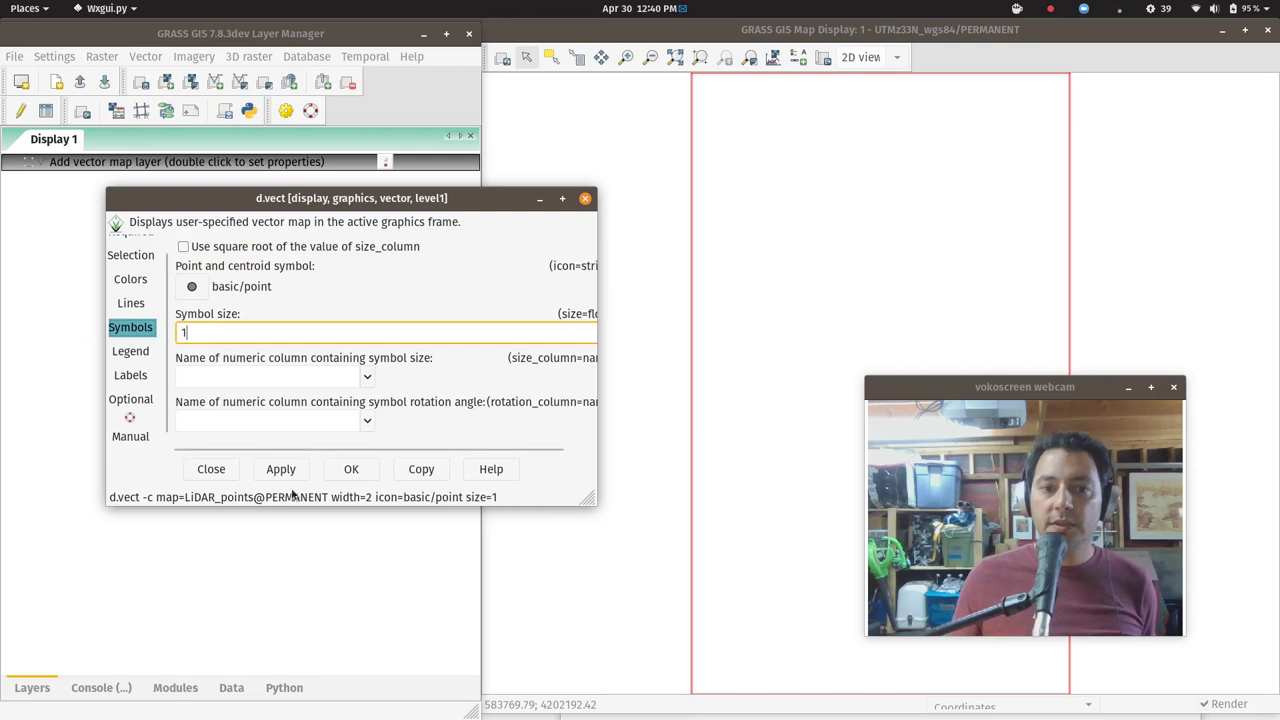
left_click(357, 472)
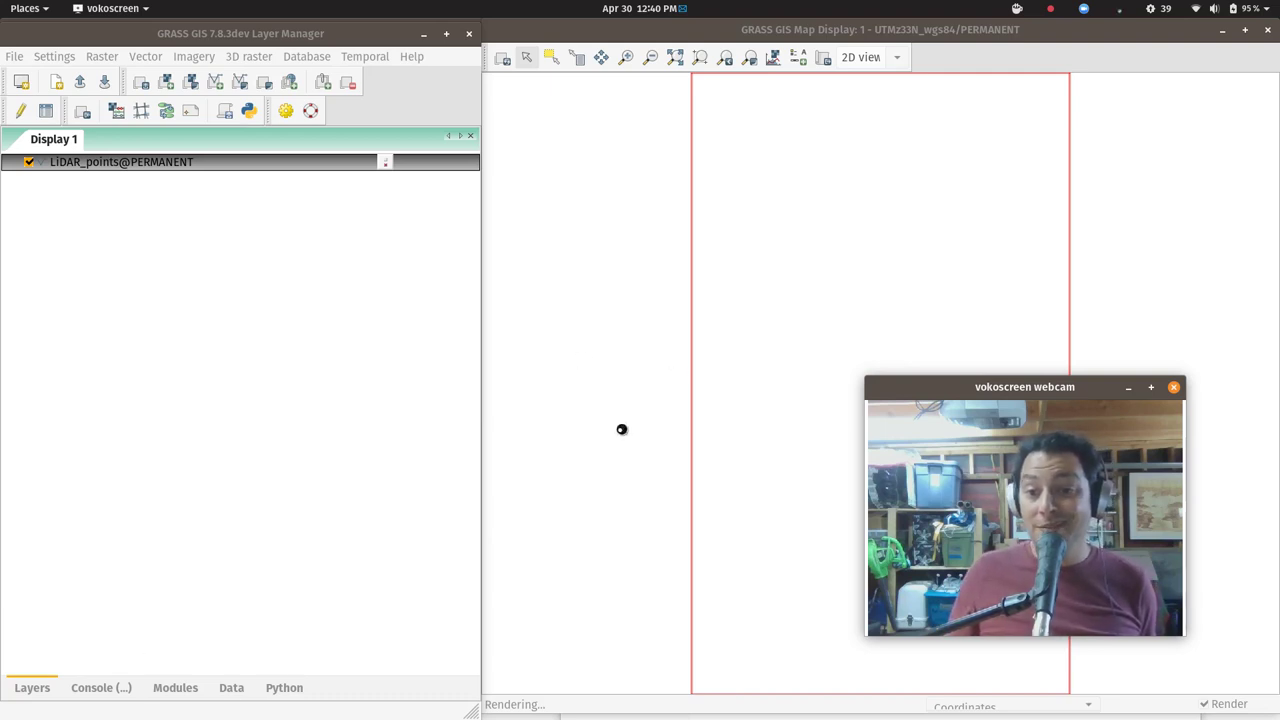
key("super")
Bring vokoscreen forward, resume recording, and move its window aside.
left_click(280, 336)
left_click(617, 642)
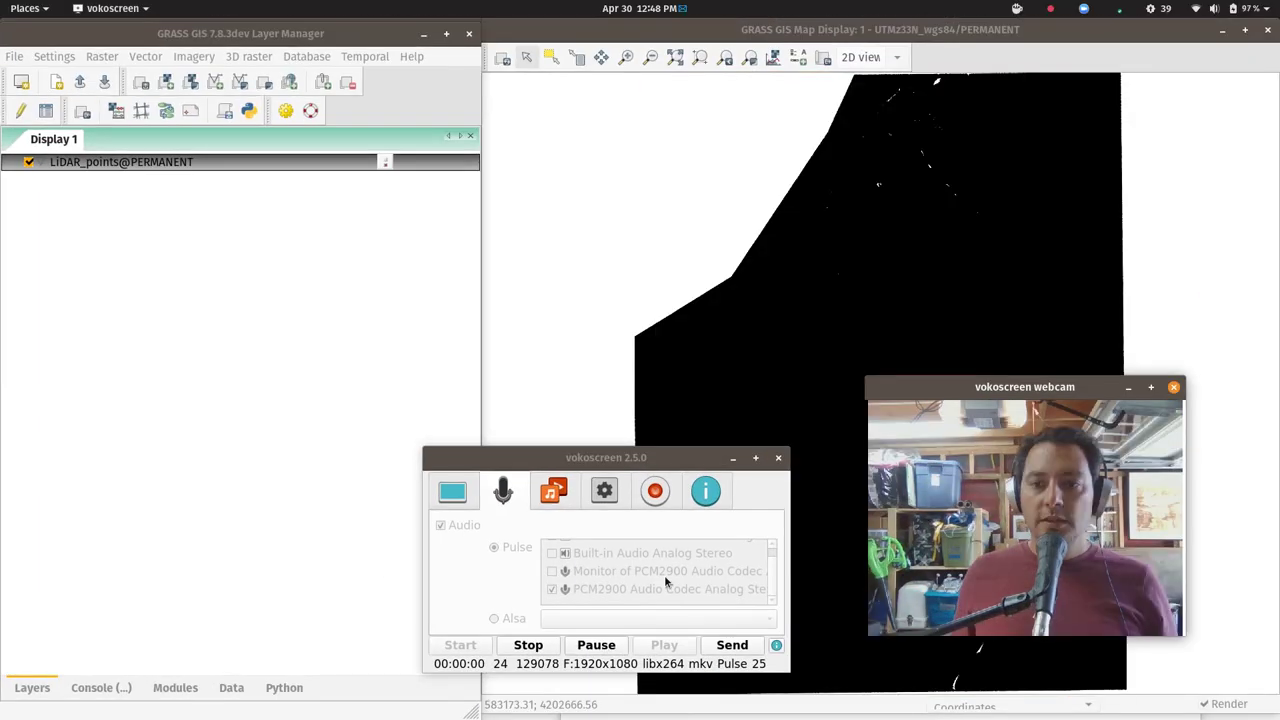
left_click_drag(556, 458, 295, 369)
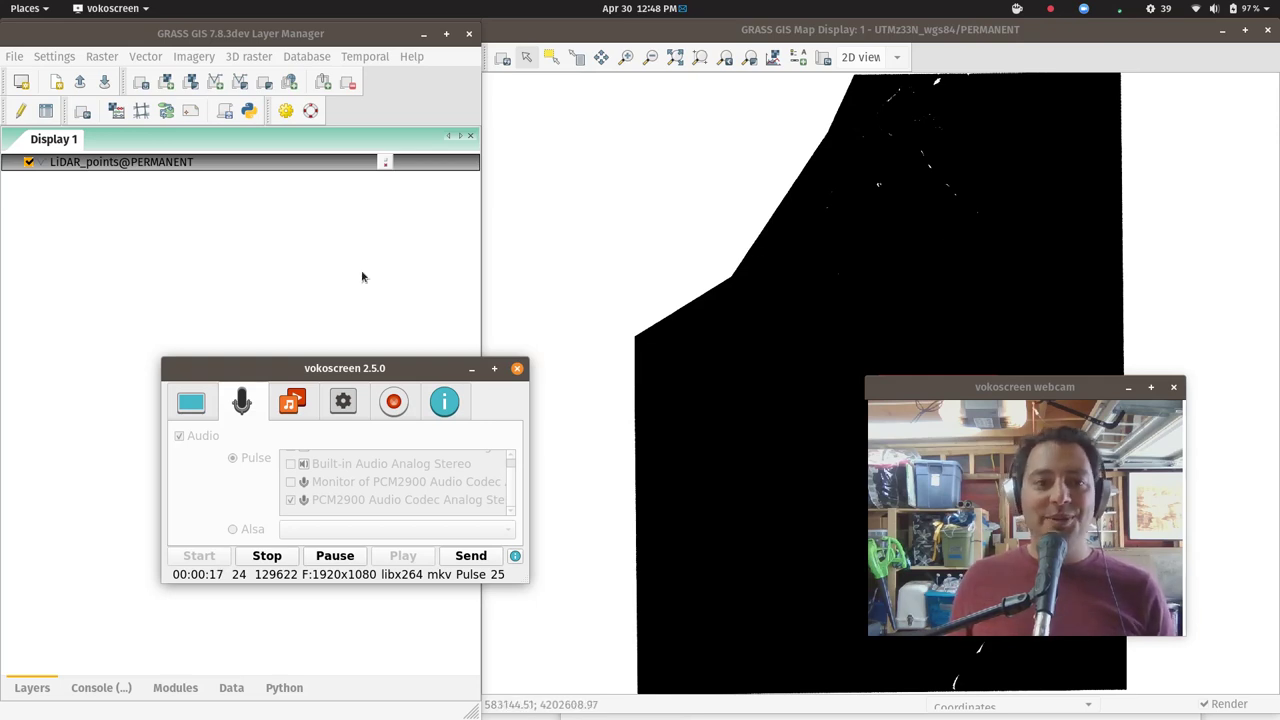
Remove the LiDAR_points layer from the layer list.
right_click(60, 161)
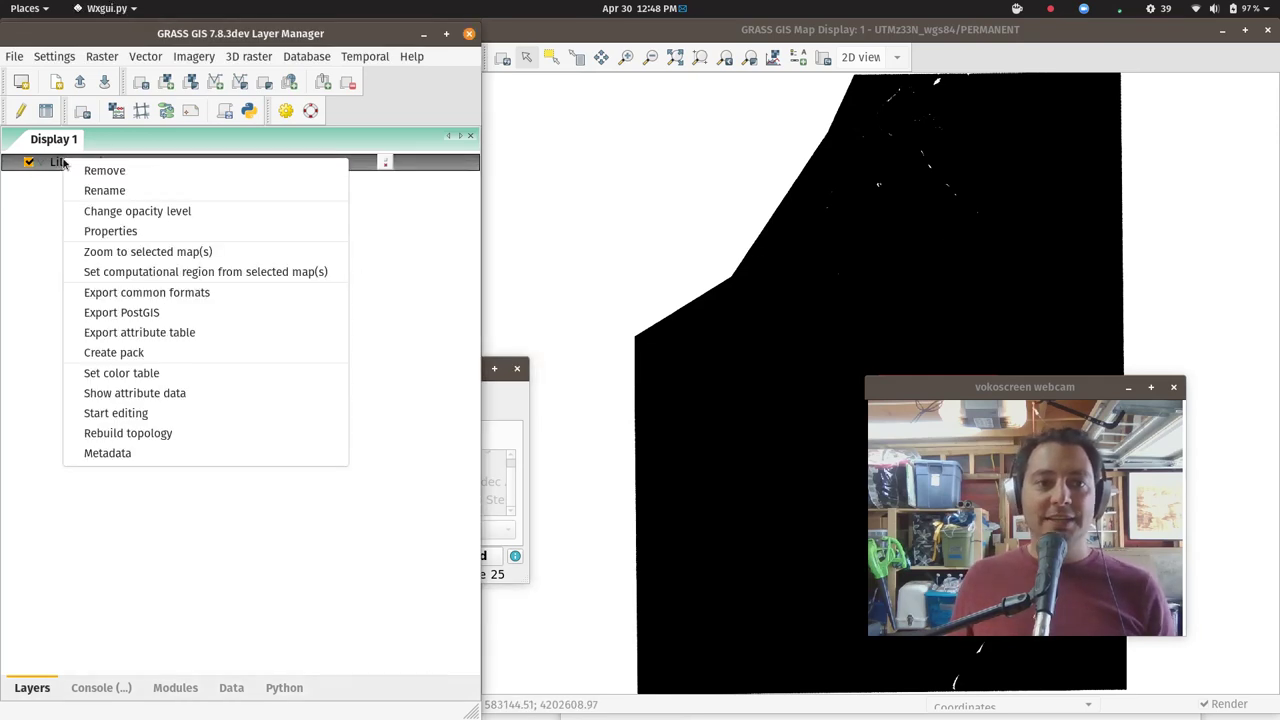
left_click(140, 172)
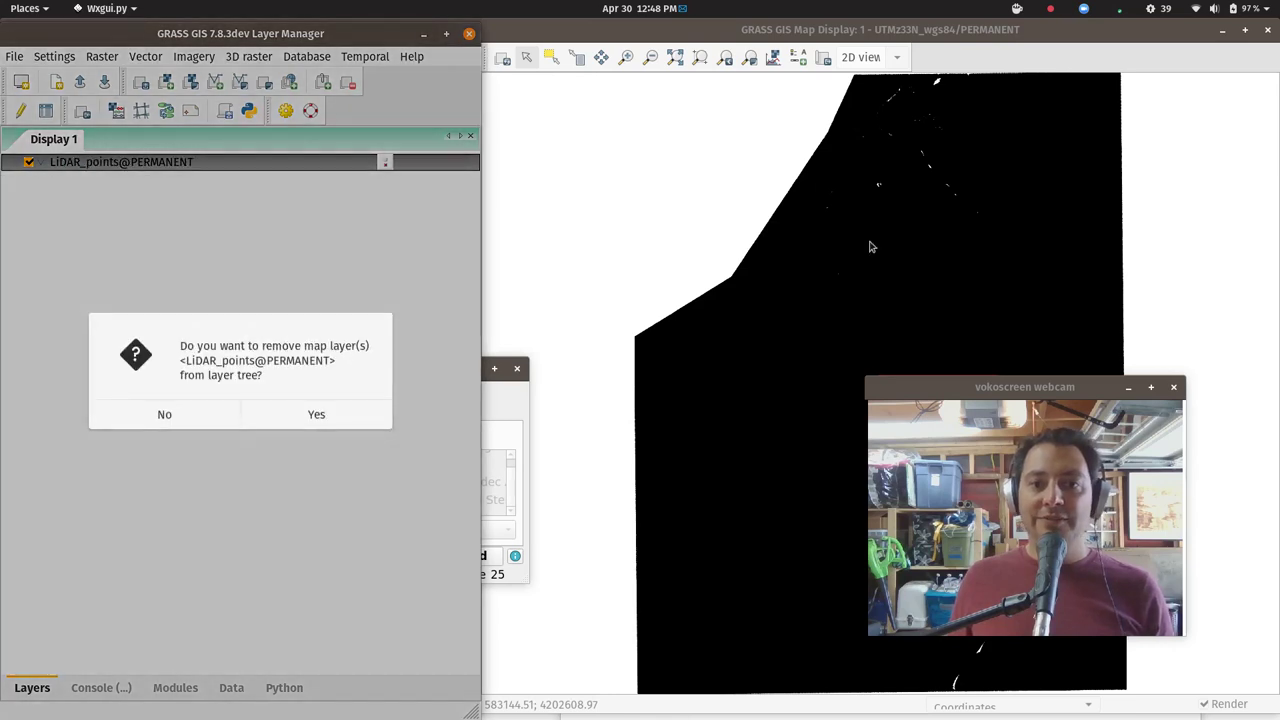
left_click(320, 416)
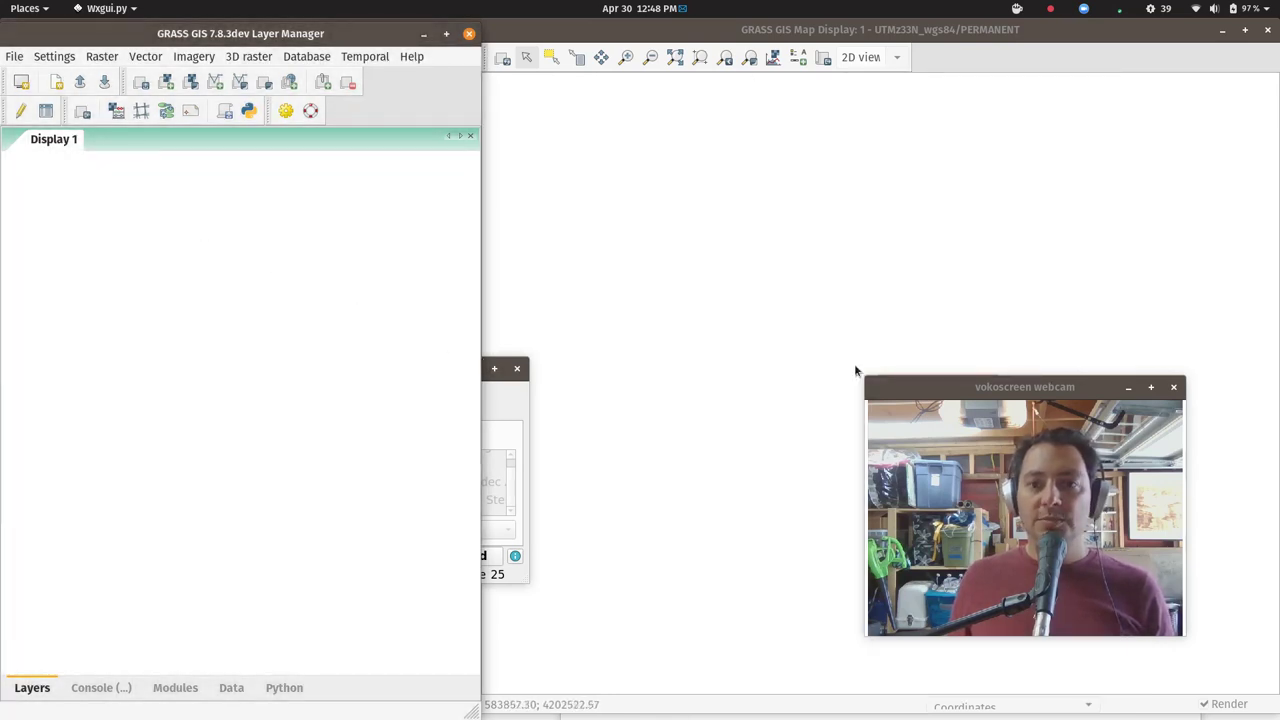
Add an RGB layer using drone_orthomosaic.red, drone_orthomosaic.green and drone_orthomosaic.blue.
left_click(165, 81)
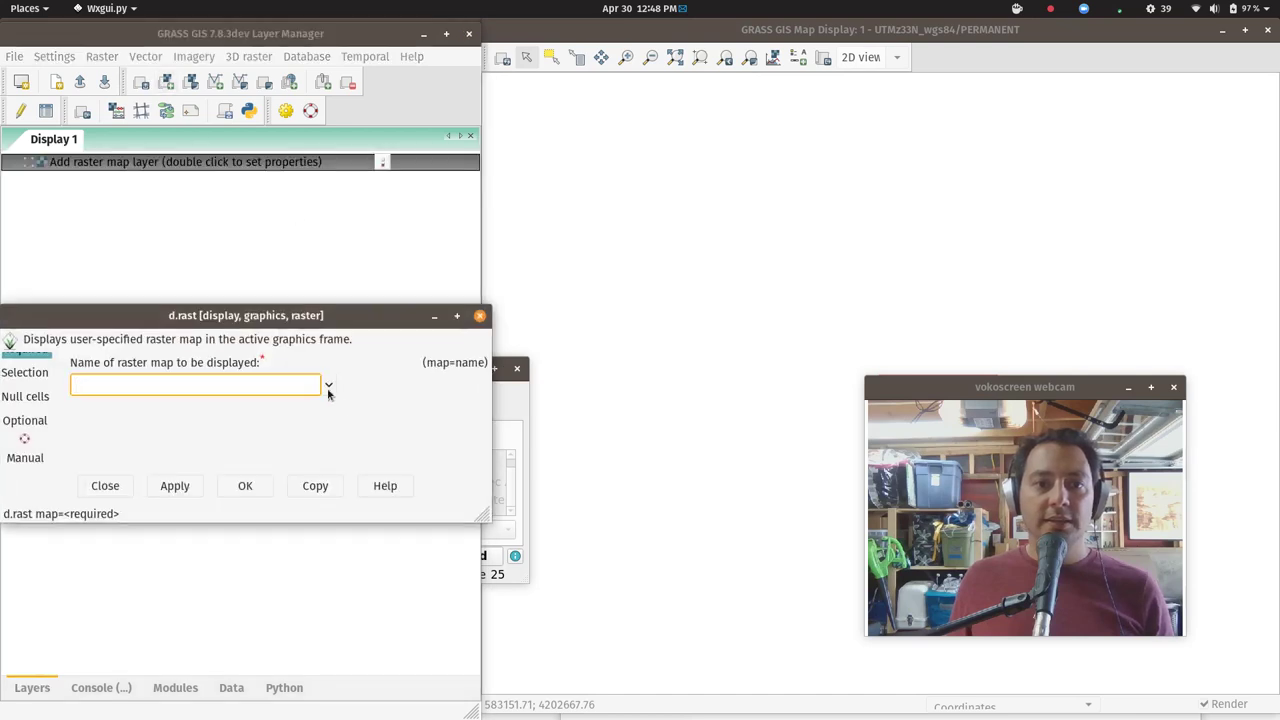
left_click(479, 315)
left_click(190, 82)
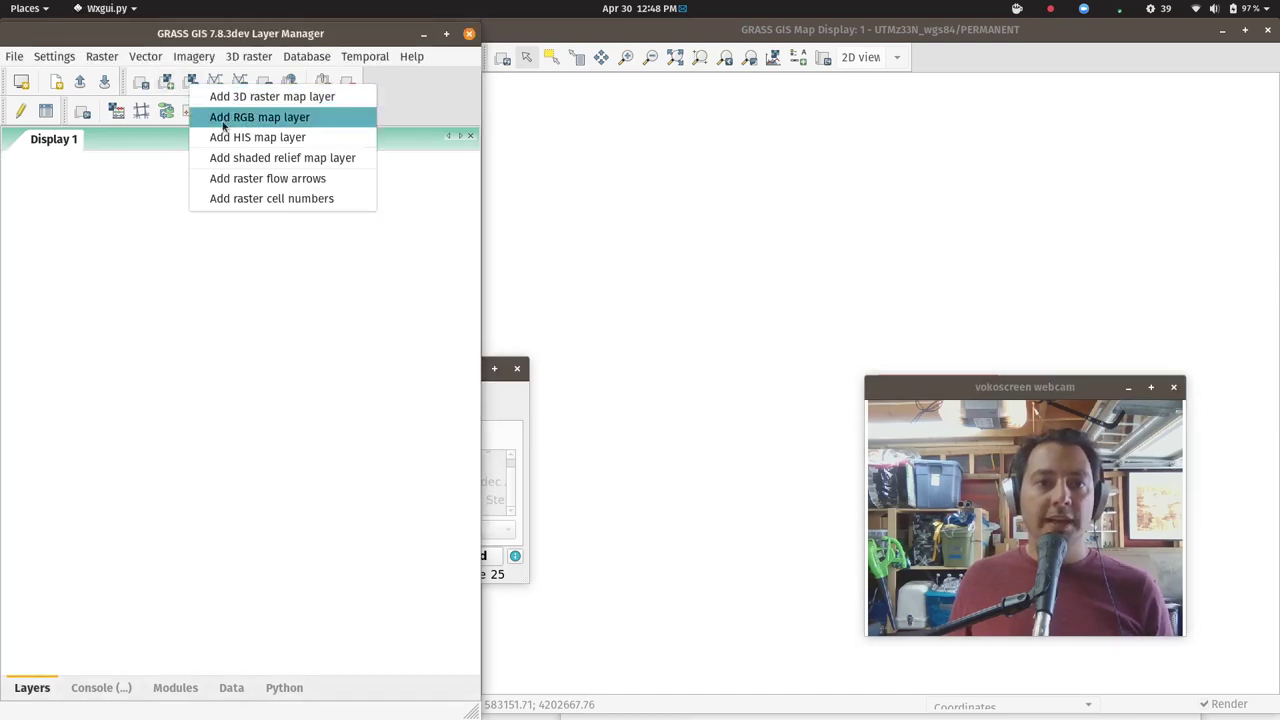
left_click(306, 118)
left_click(358, 379)
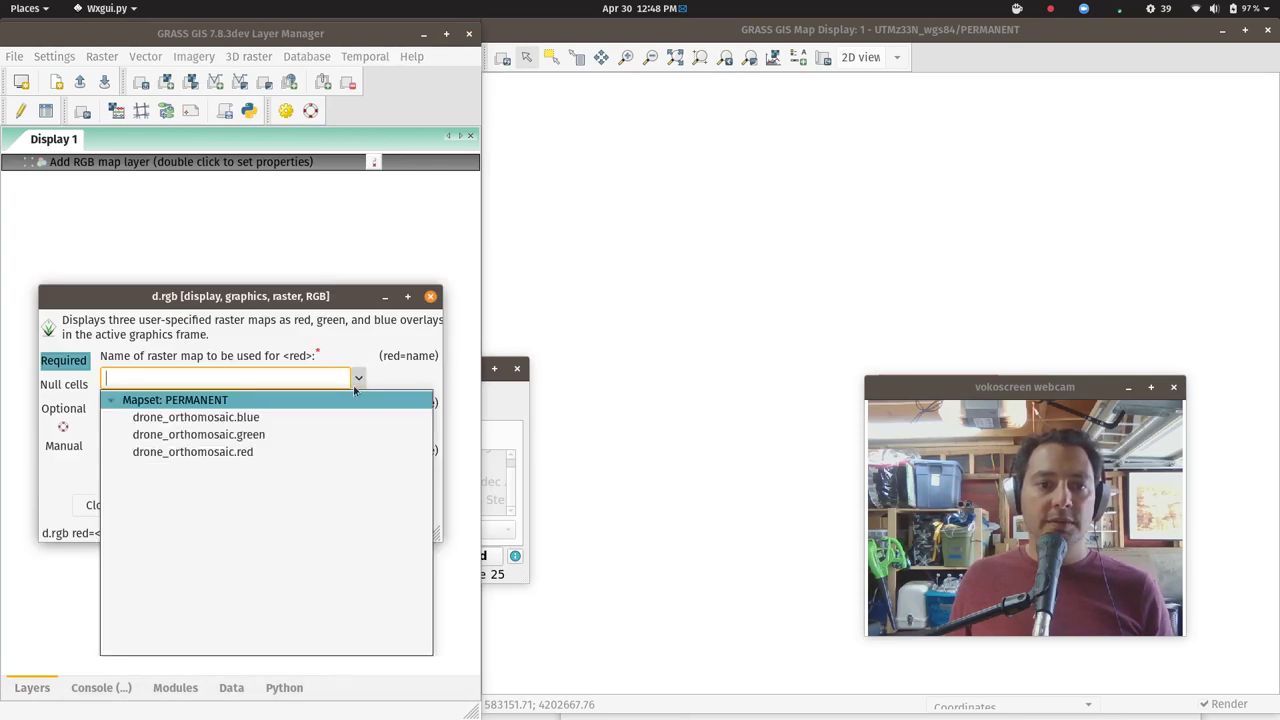
left_click(241, 455)
left_click(358, 425)
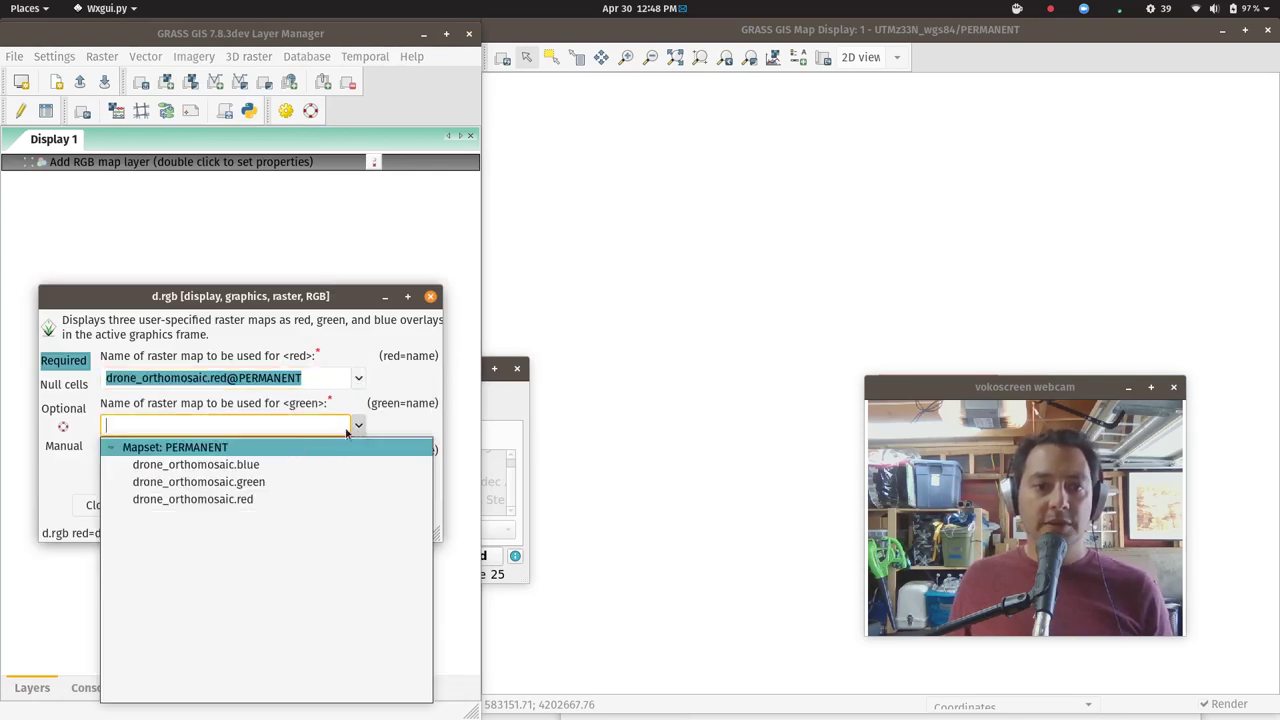
left_click(250, 481)
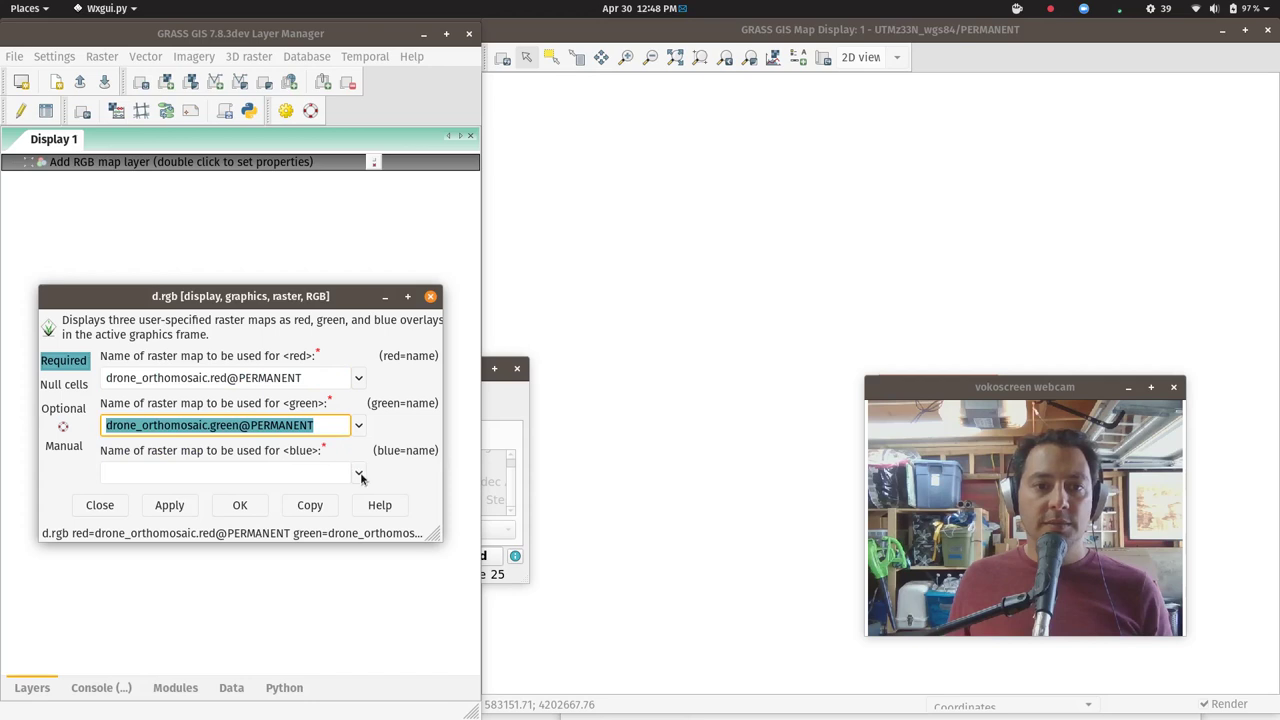
left_click(358, 474)
left_click(240, 221)
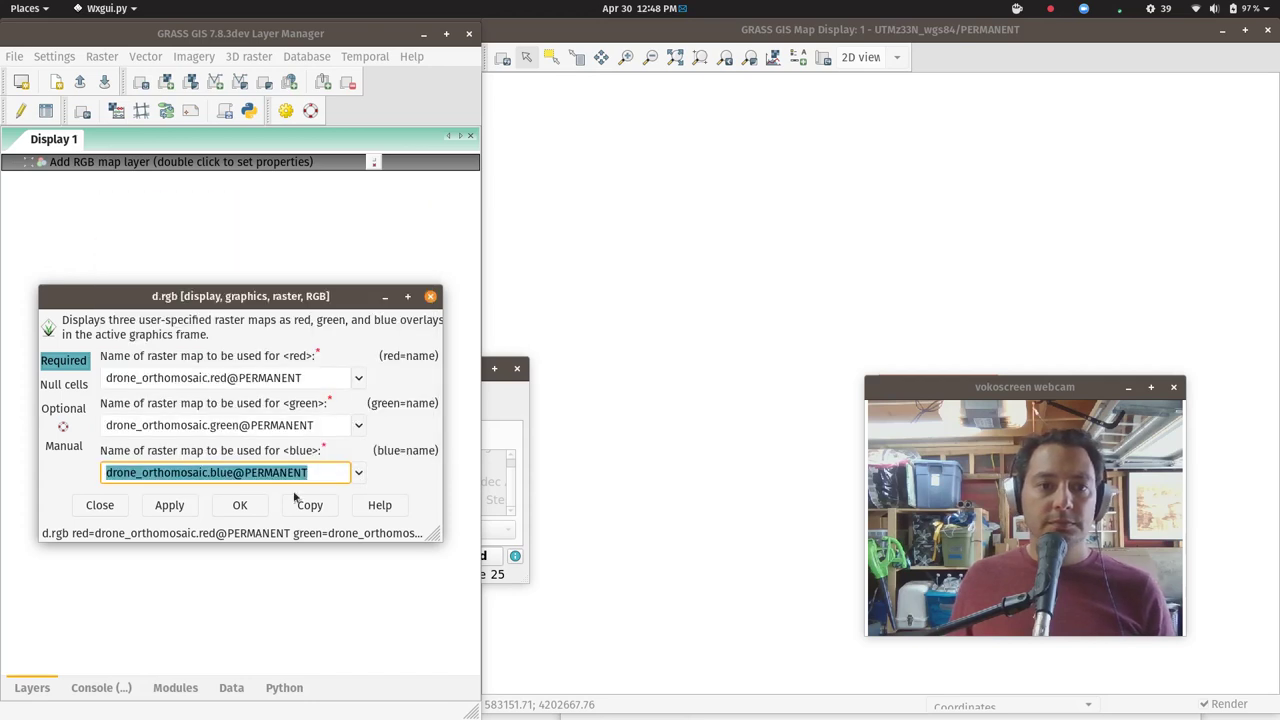
key("Return")
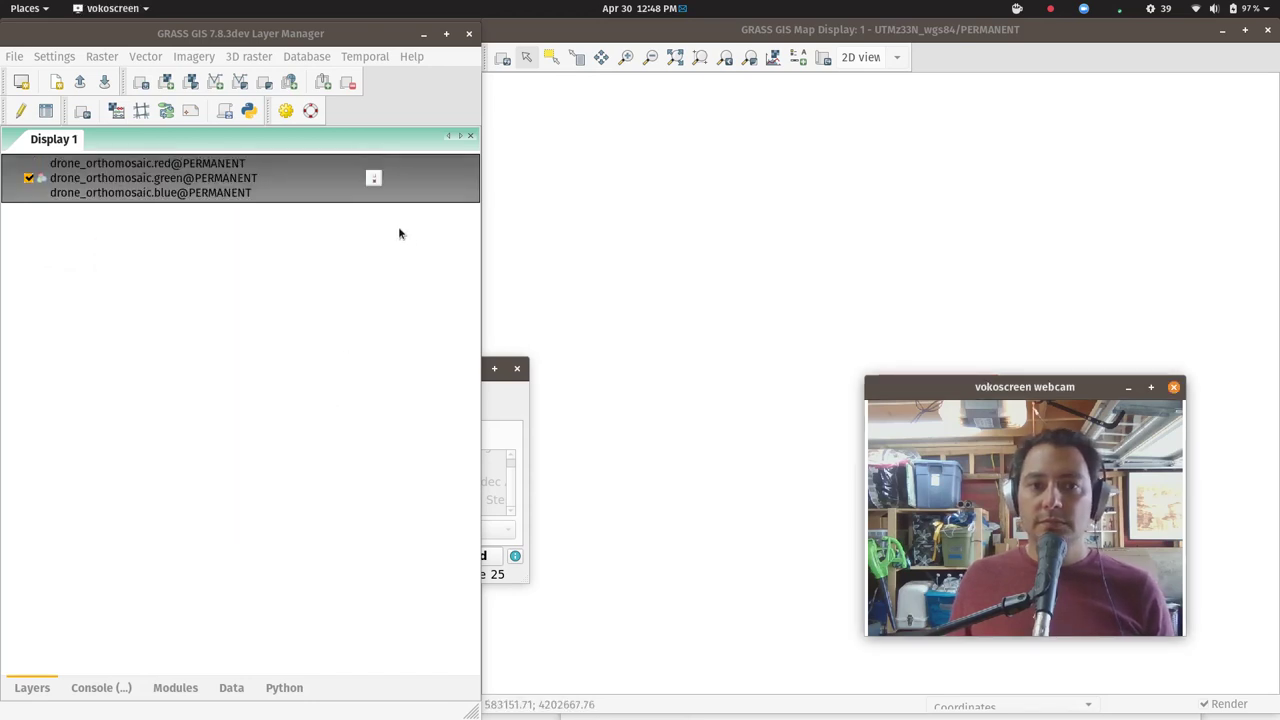
Zoom the map display to the orthomosaic layer's extent.
left_click(498, 223)
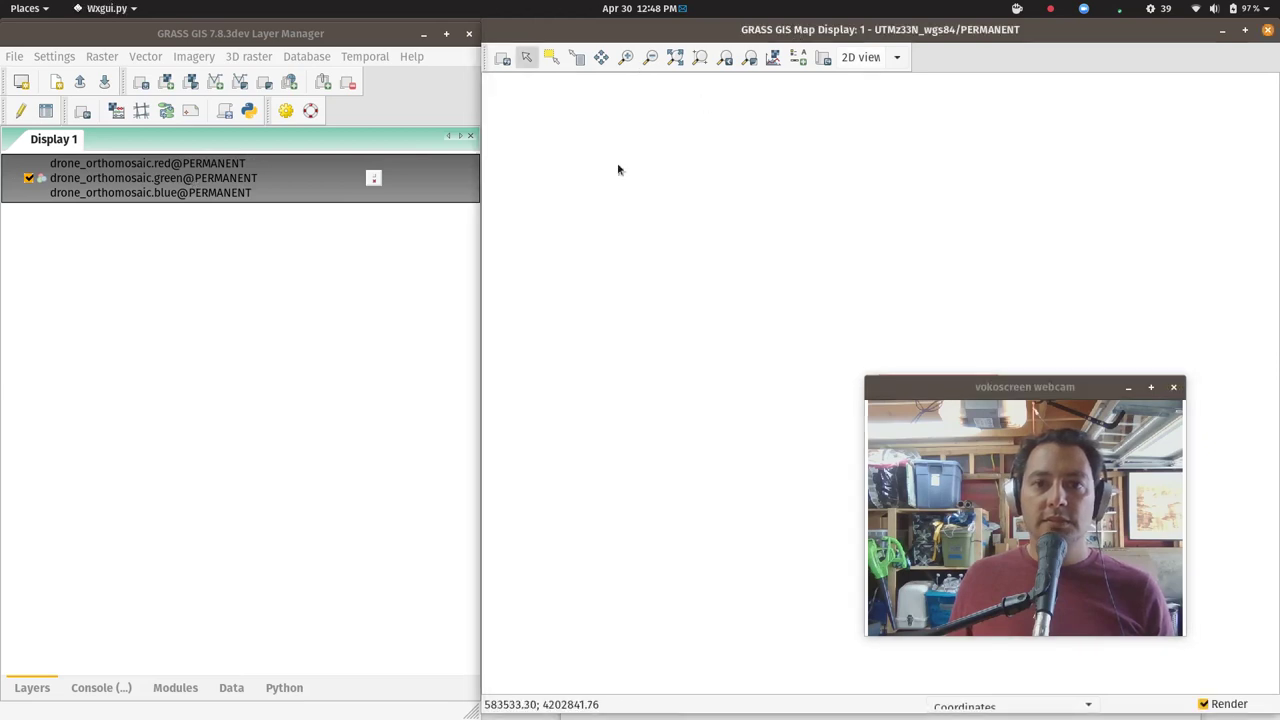
right_click(129, 170)
left_click(214, 260)
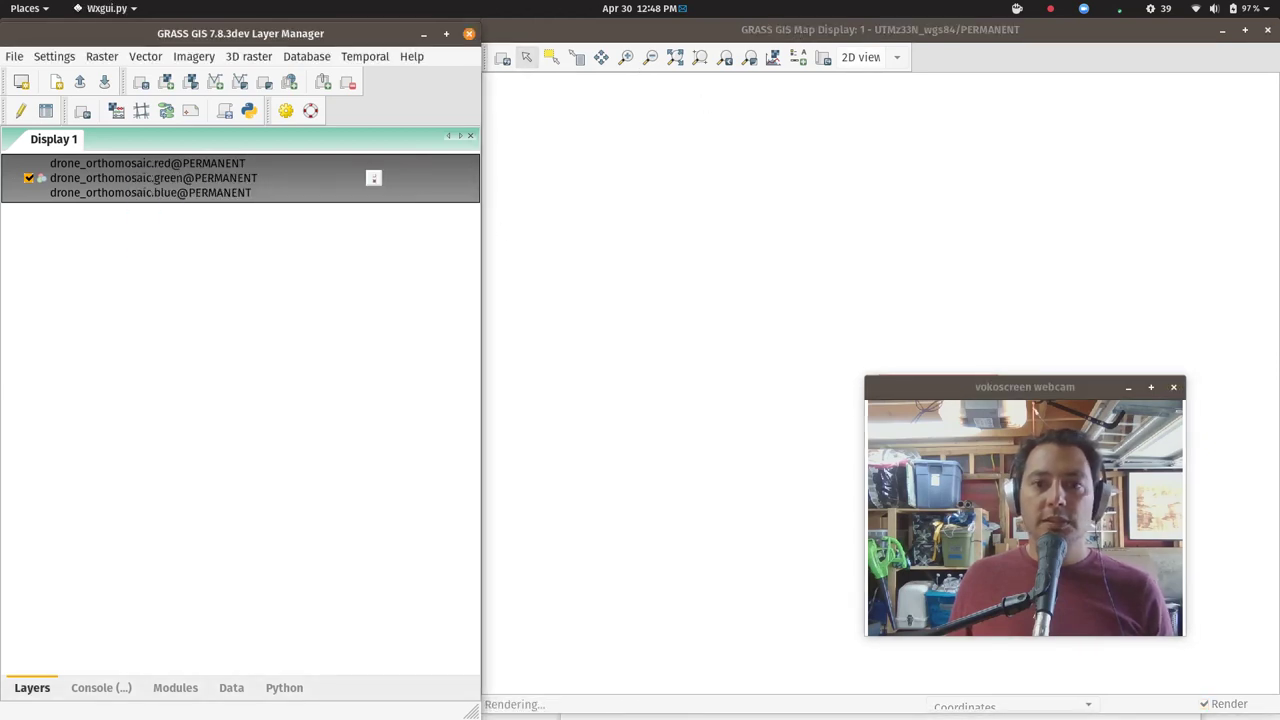